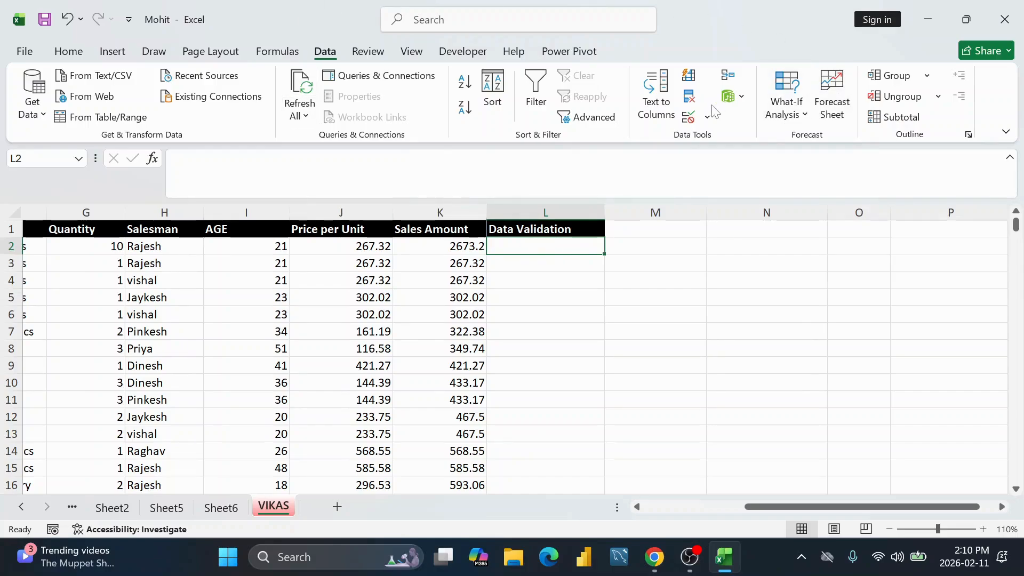
Step: Open the Data Validation dialog, preview the allowed value types, and close it unchanged
{"action": "left_click", "coordinate": [692, 119]}
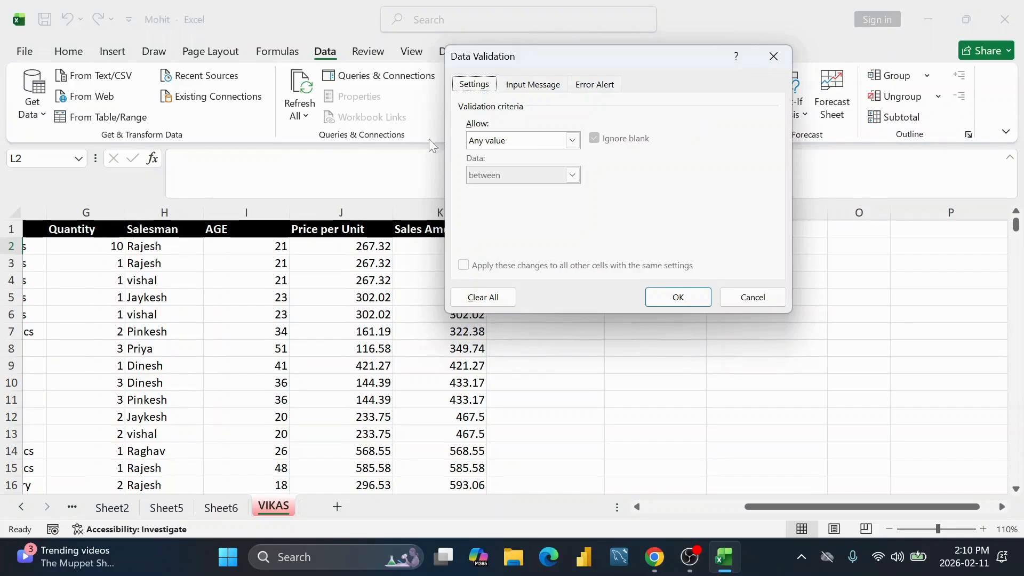
{"action": "left_click", "coordinate": [774, 56]}
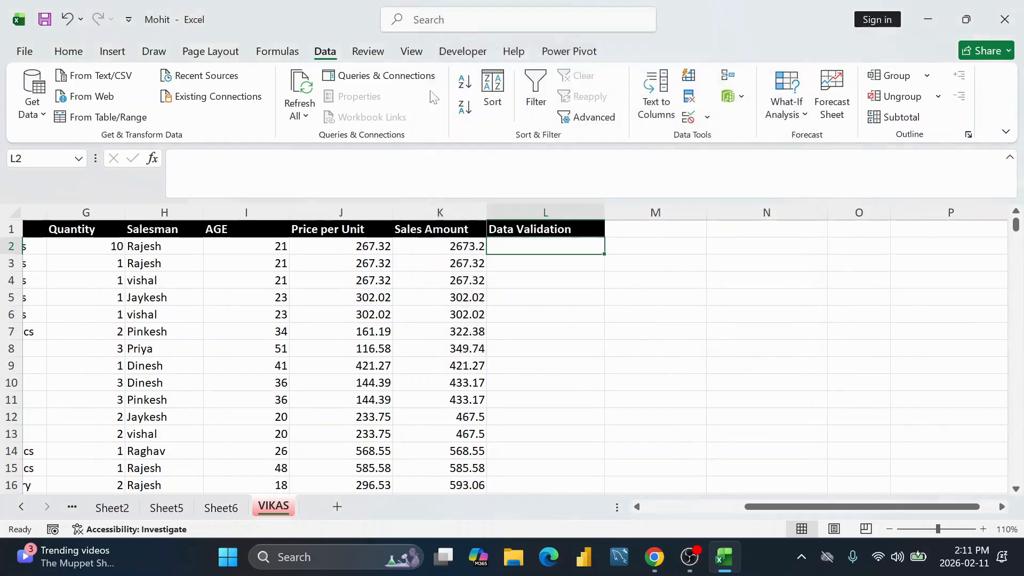
{"action": "left_click", "coordinate": [689, 117]}
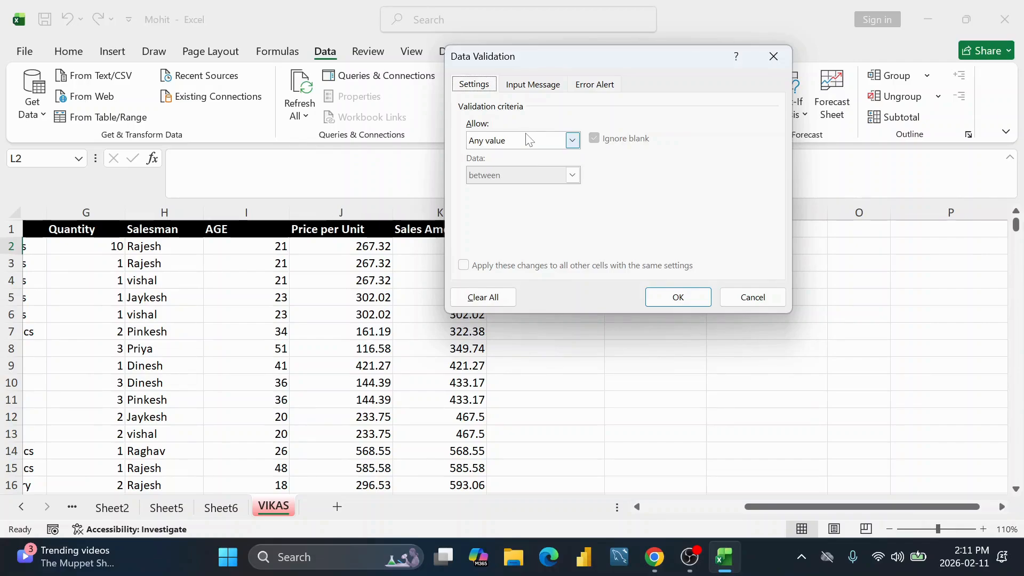
{"action": "left_click", "coordinate": [572, 140]}
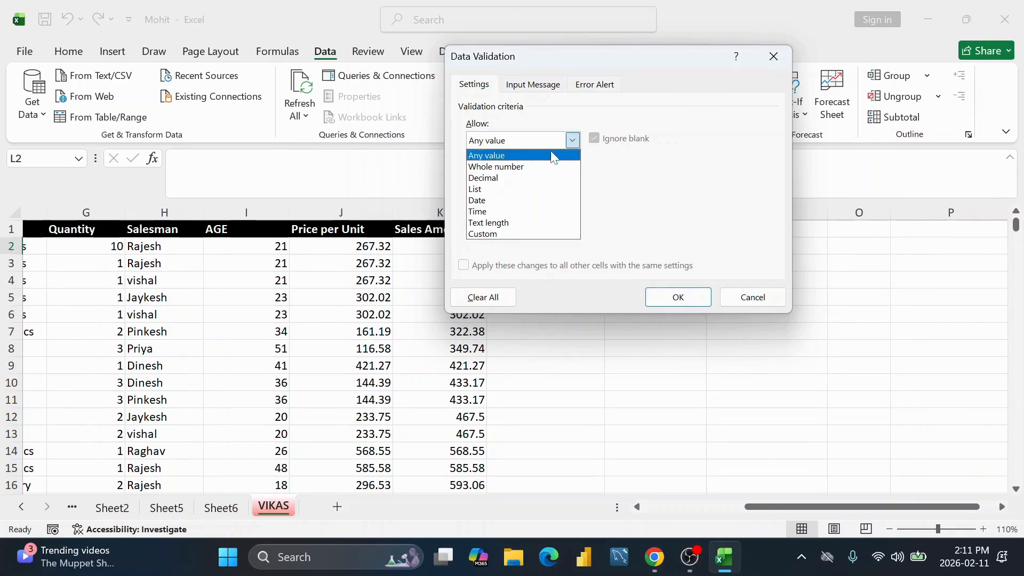
{"action": "left_click", "coordinate": [772, 57]}
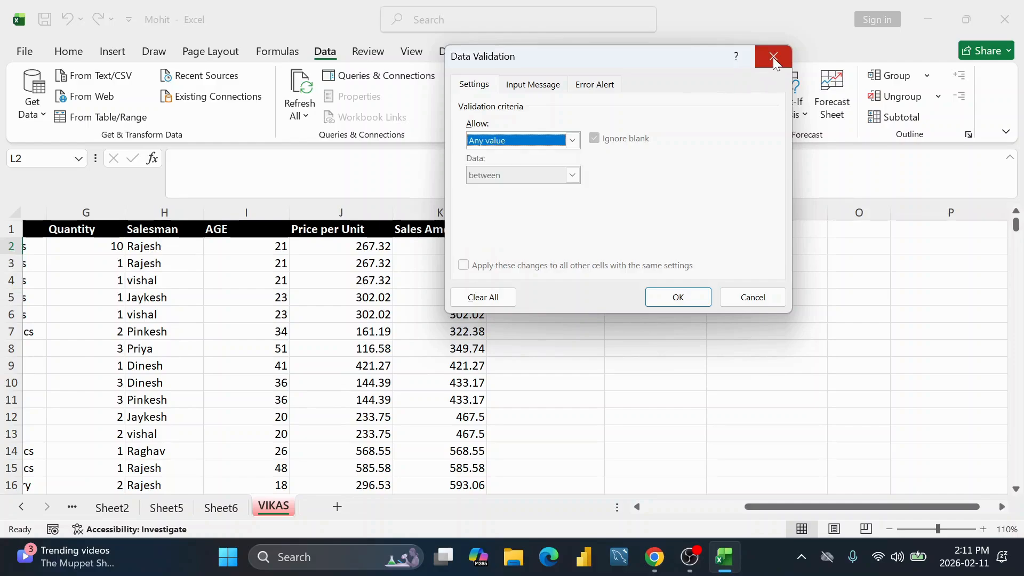
{"action": "left_click", "coordinate": [772, 57]}
Step: Apply All Borders to cells L2:L14
{"action": "left_click_drag", "start_coordinate": [541, 243], "coordinate": [531, 454]}
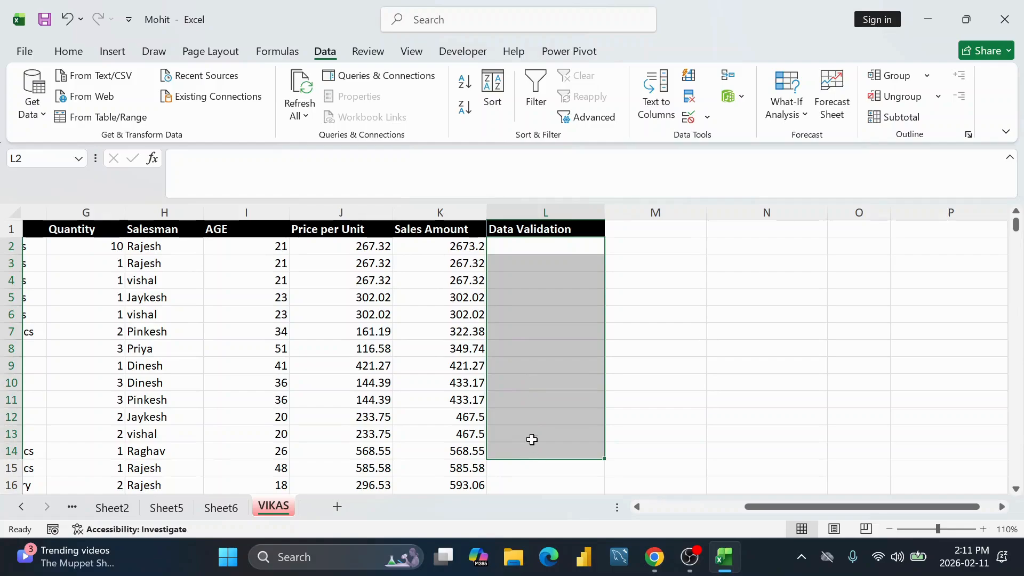
{"action": "left_click", "coordinate": [85, 55]}
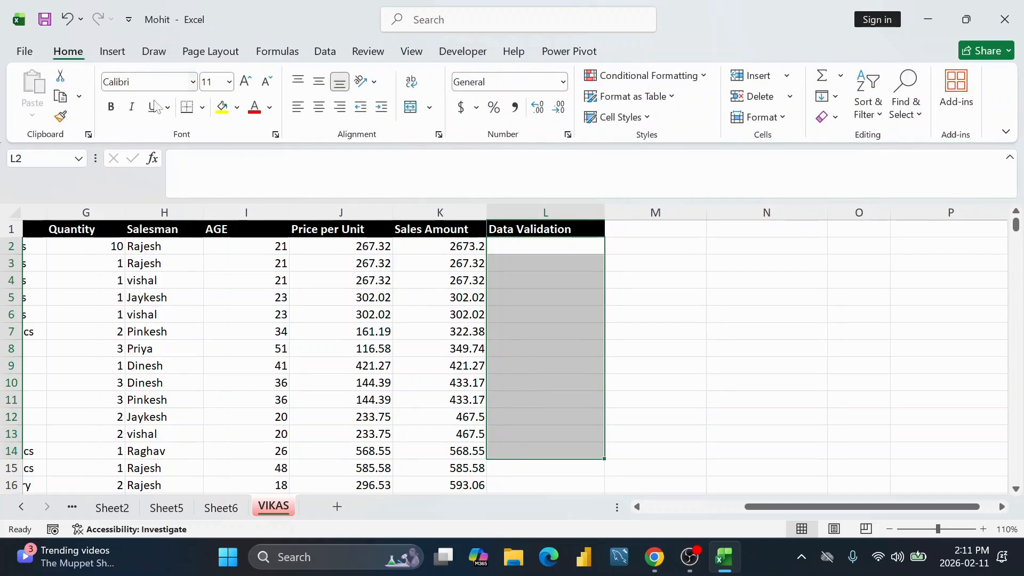
{"action": "left_click", "coordinate": [202, 109]}
{"action": "left_click", "coordinate": [226, 273]}
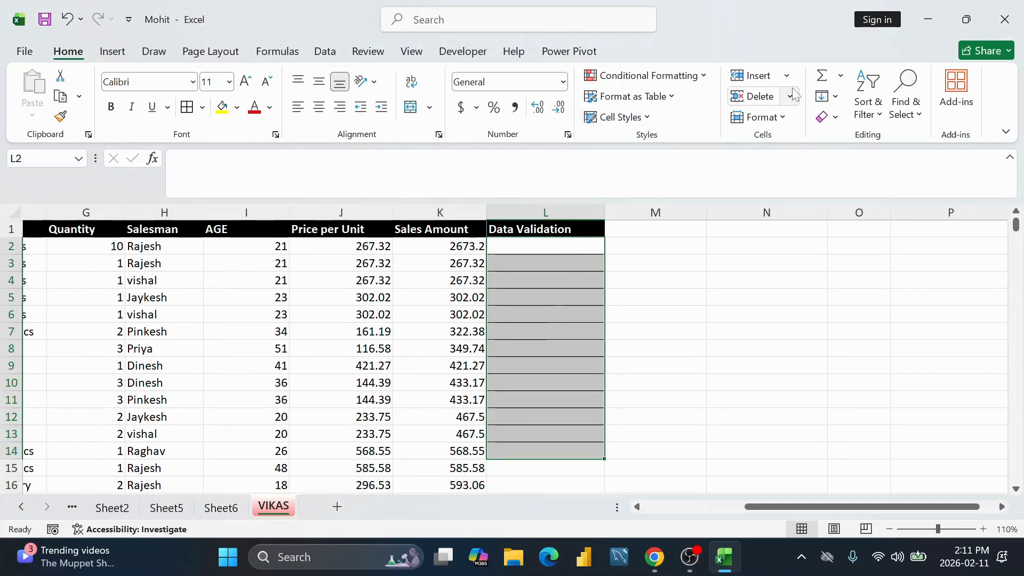
Step: Restrict L2:L14 to whole numbers between 1 and 9
{"action": "left_click", "coordinate": [325, 55]}
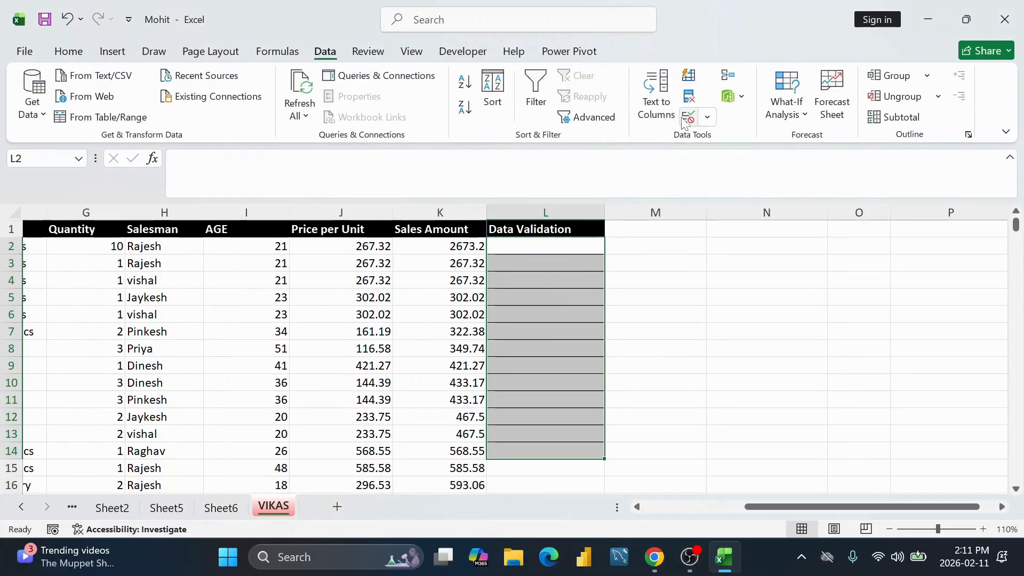
{"action": "left_click", "coordinate": [692, 120]}
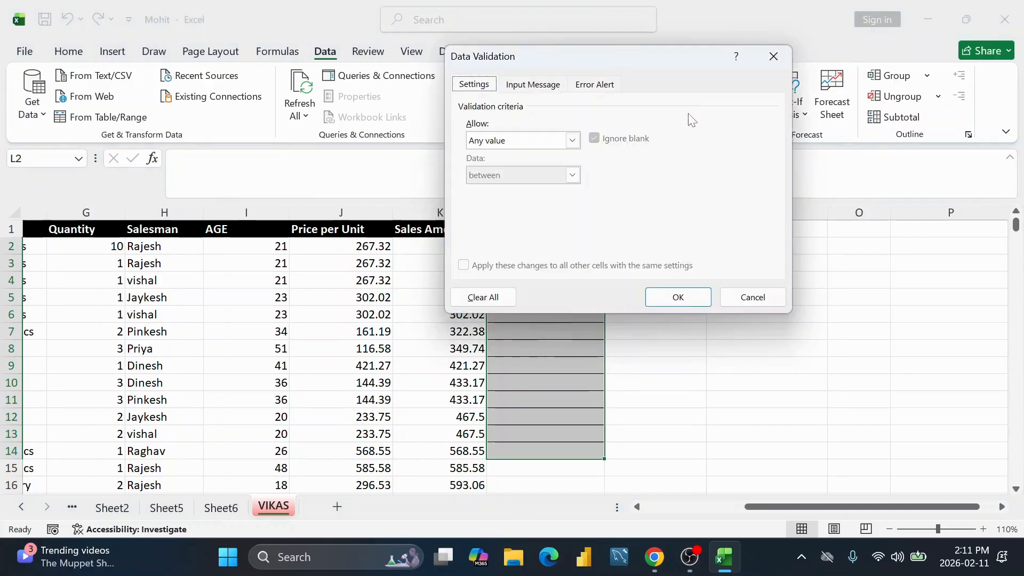
{"action": "left_click", "coordinate": [573, 140]}
{"action": "left_click", "coordinate": [538, 166]}
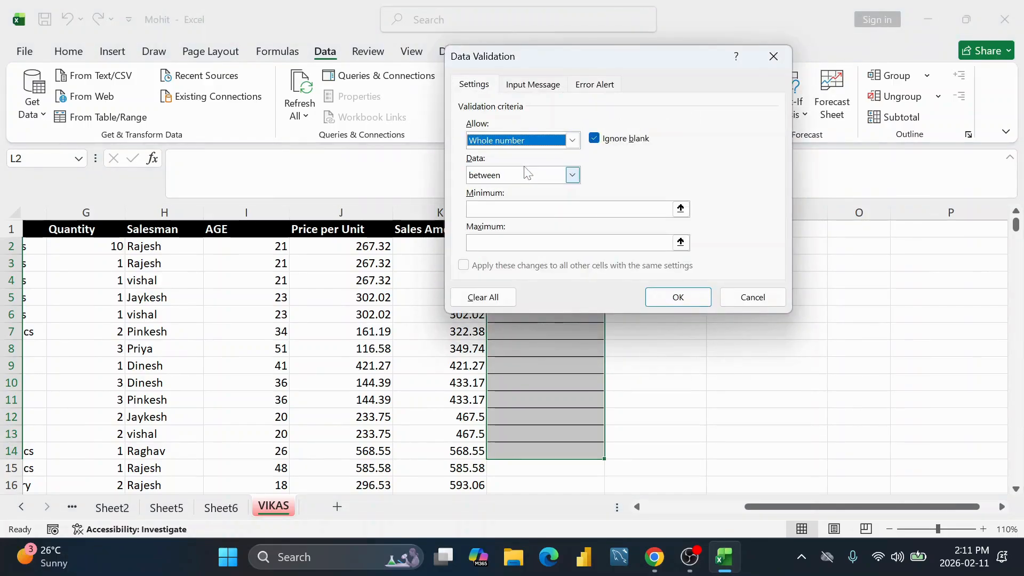
{"action": "left_click", "coordinate": [573, 175]}
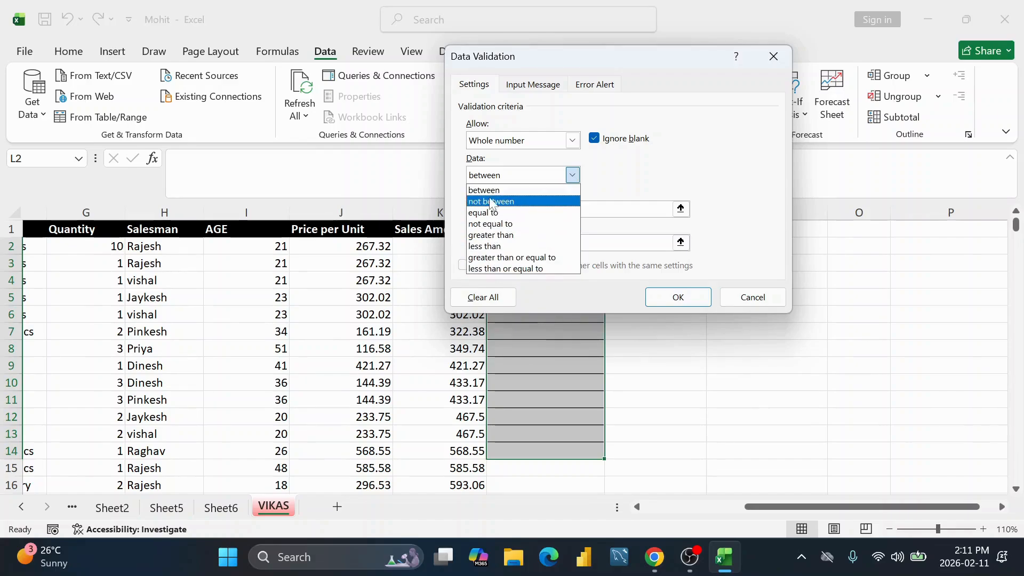
{"action": "left_click", "coordinate": [566, 176]}
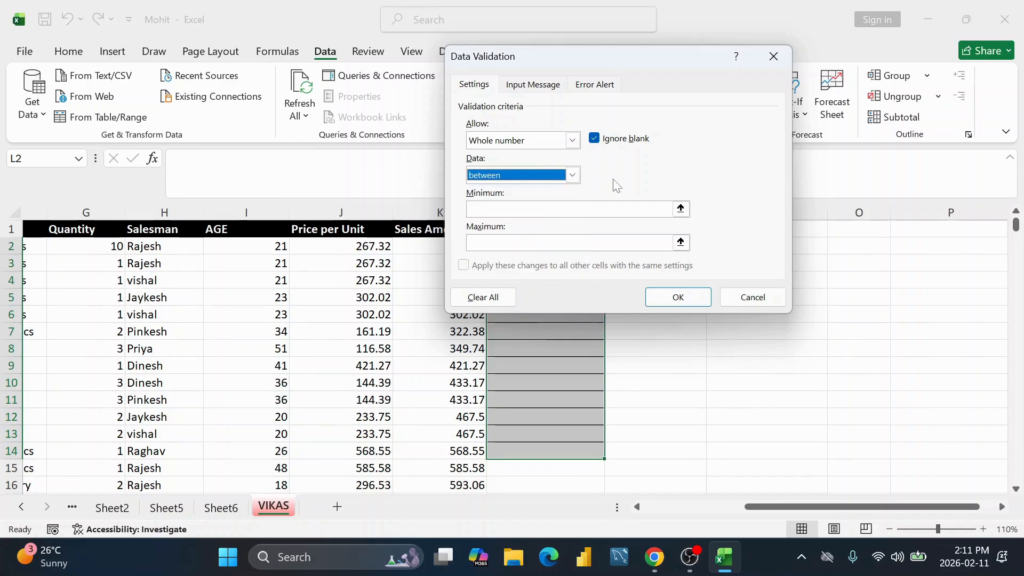
{"action": "left_click", "coordinate": [554, 208]}
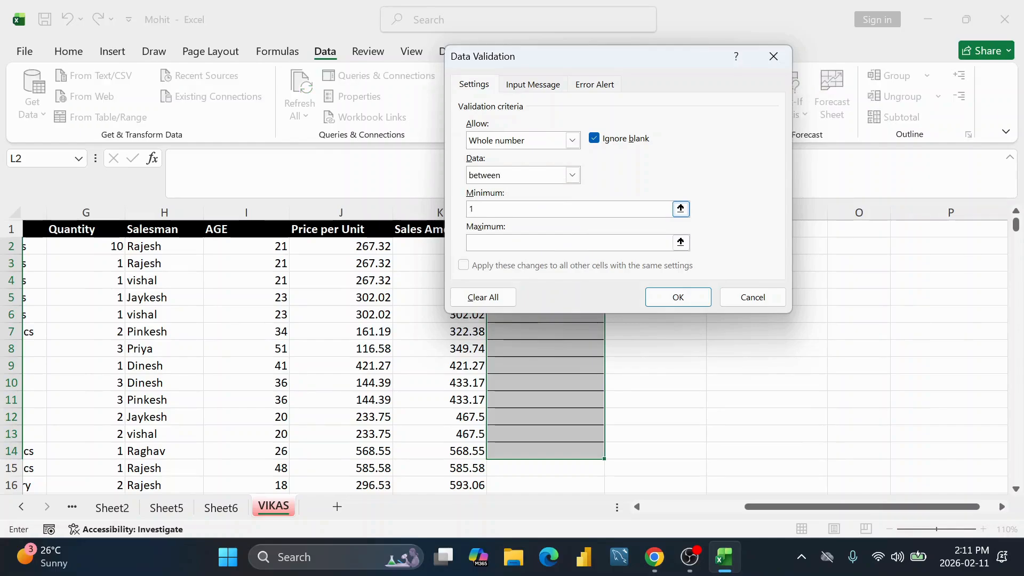
{"action": "type", "text": "9"}
{"action": "left_click", "coordinate": [689, 299]}
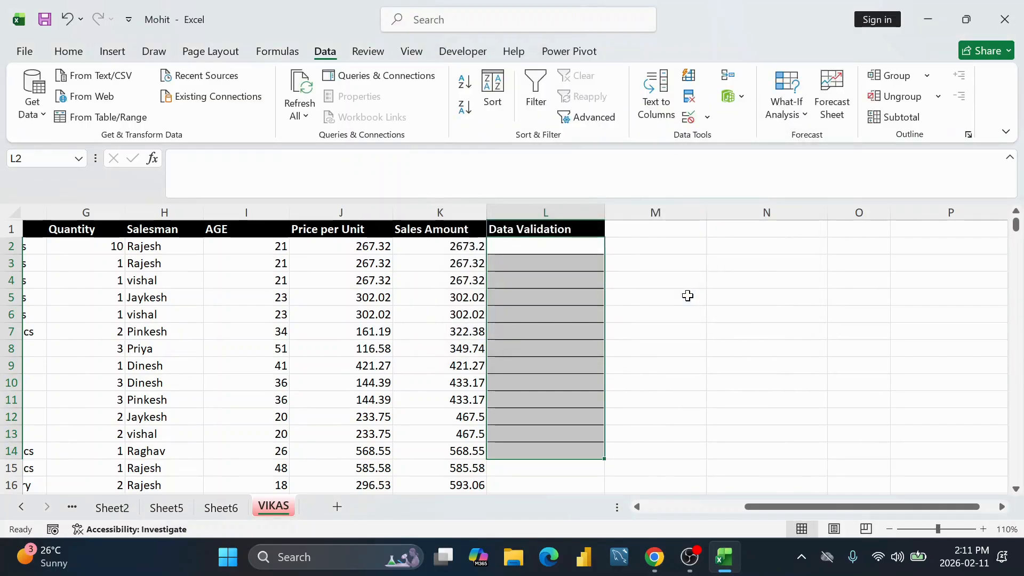
Step: Enter 1 in L2, then test 10 in L3 and cancel the rejection
{"action": "left_click", "coordinate": [541, 241]}
{"action": "type", "text": "1"}
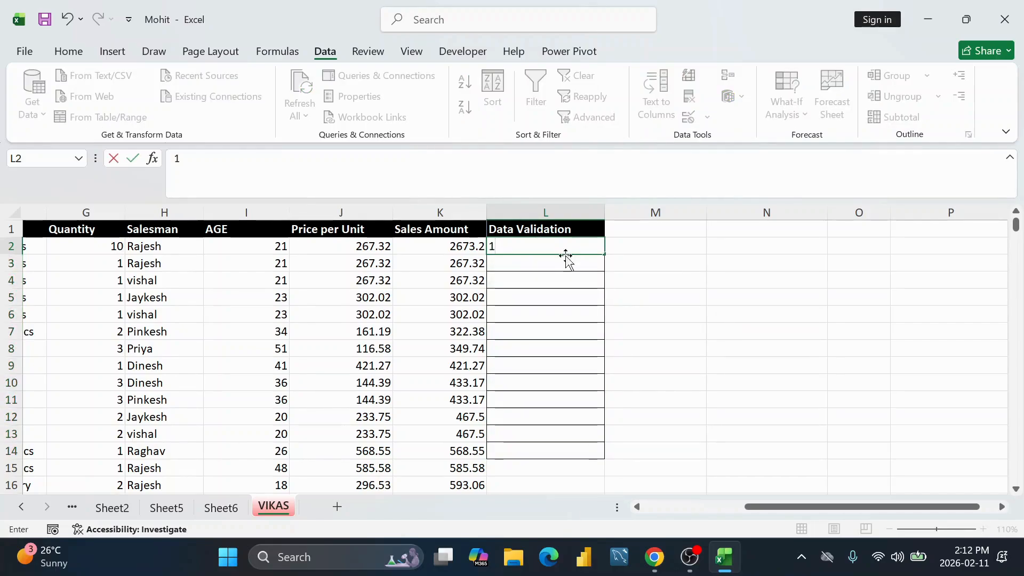
{"action": "key", "text": "Return"}
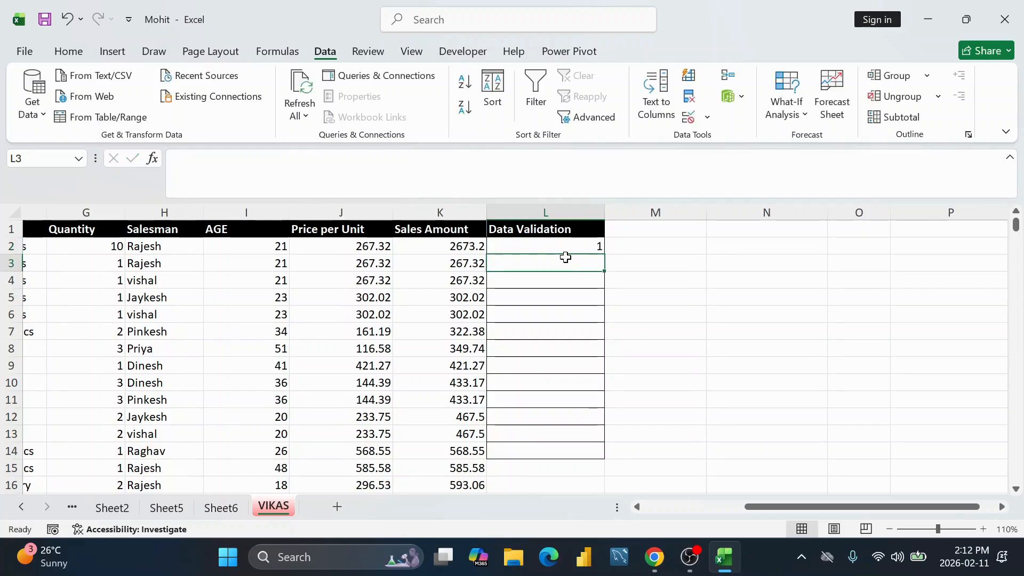
{"action": "type", "text": "10"}
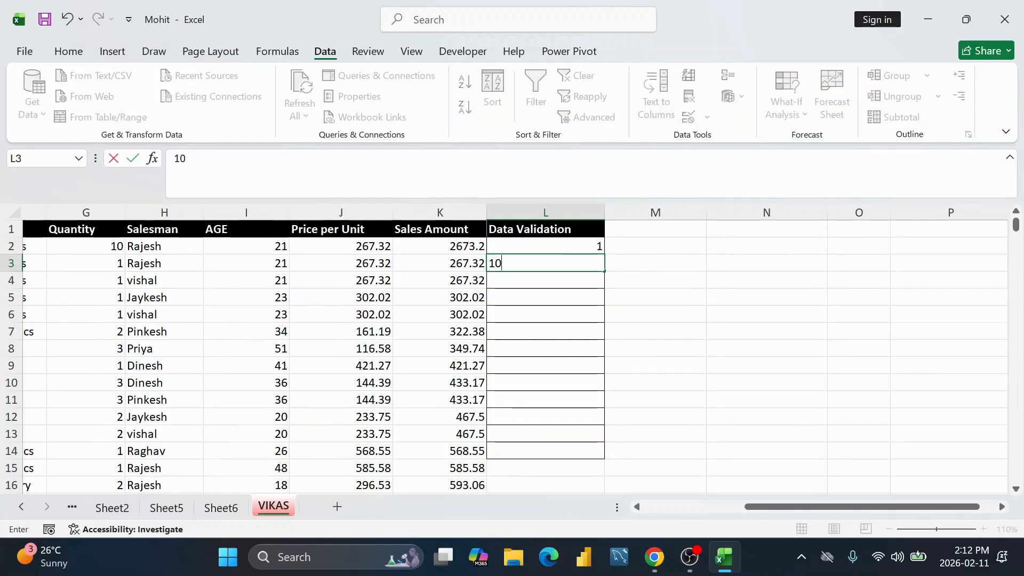
{"action": "key", "text": "Return"}
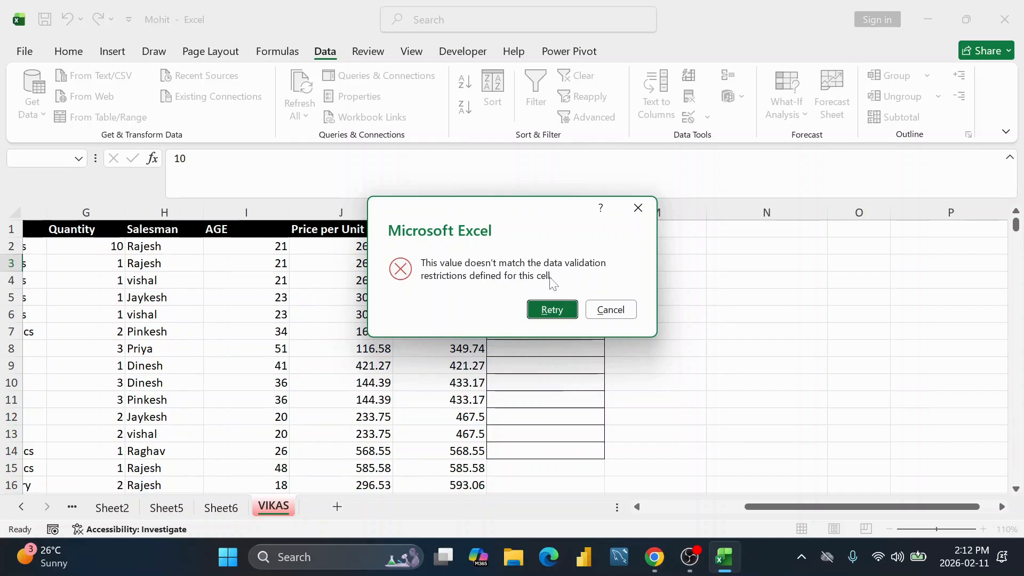
{"action": "left_click", "coordinate": [608, 309]}
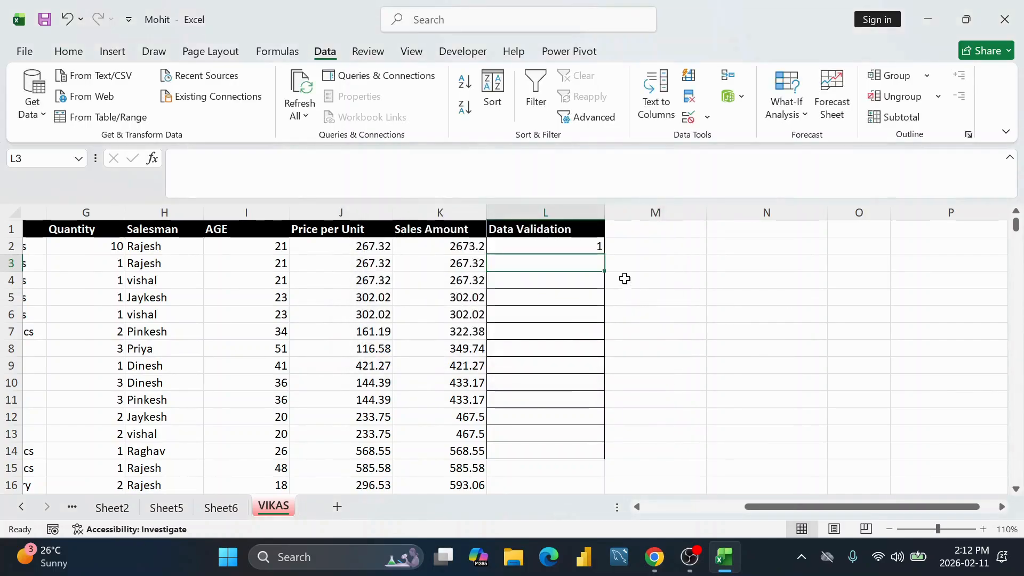
{"action": "left_click_drag", "start_coordinate": [580, 248], "coordinate": [558, 450]}
{"action": "left_click", "coordinate": [580, 246]}
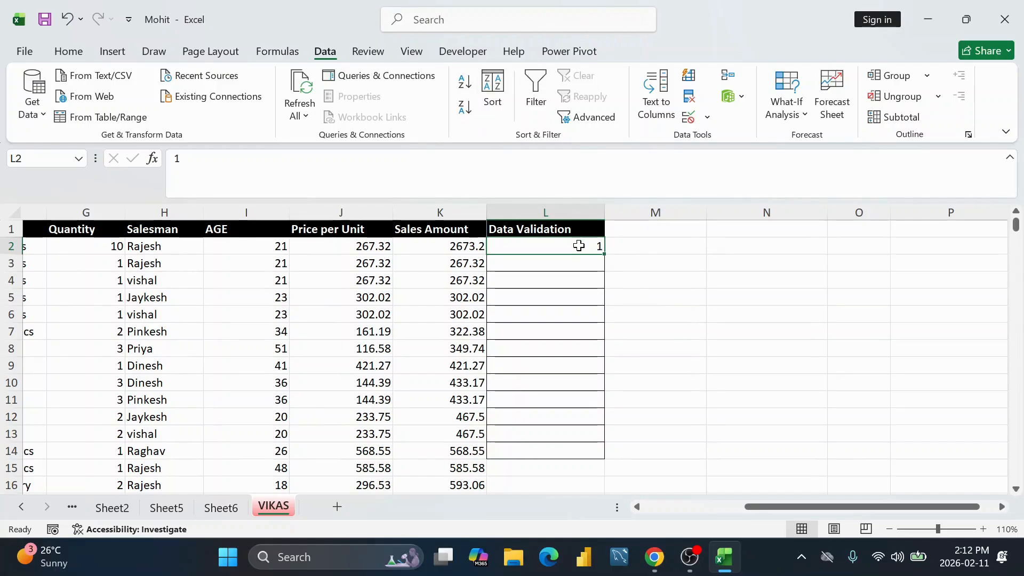
Step: Set the error alert title 'Input Eror' and message 'Please input whole number 1 to 9'
{"action": "left_click", "coordinate": [688, 117]}
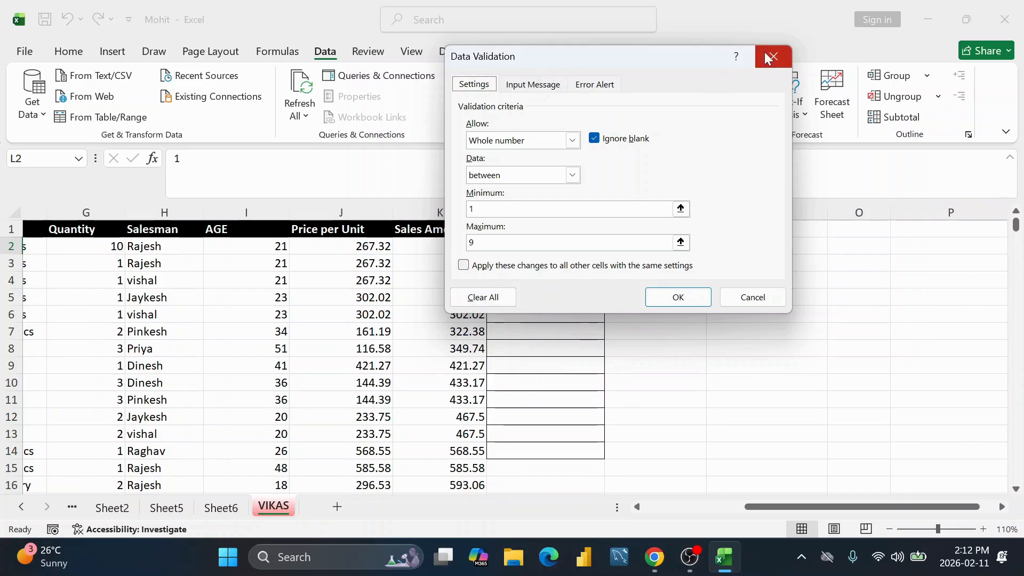
{"action": "left_click", "coordinate": [587, 86]}
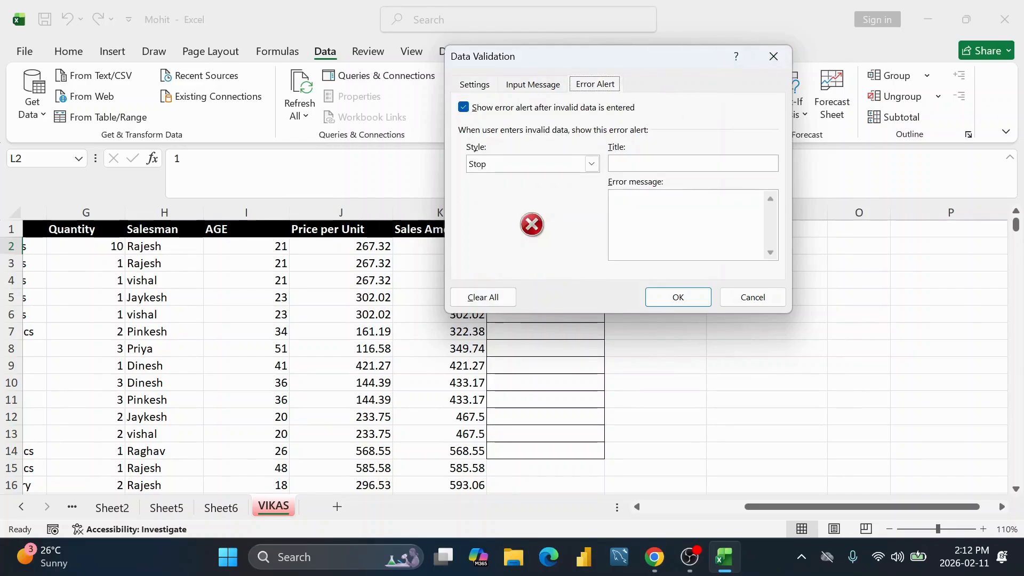
{"action": "left_click", "coordinate": [611, 163]}
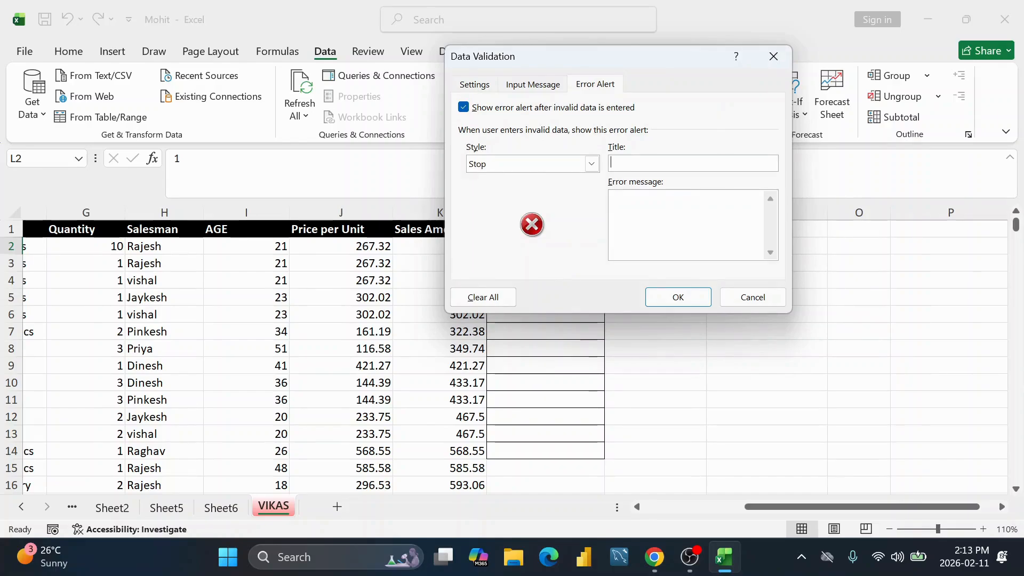
{"action": "type", "text": "In"}
{"action": "type", "text": "put Eror"}
{"action": "type", "text": "Please"}
{"action": "type", "text": " input value"}
{"action": "key", "text": "BackSpace"}
{"action": "key", "text": "BackSpace"}
{"action": "key", "text": "BackSpace"}
{"action": "type", "text": "whole number 1 tp"}
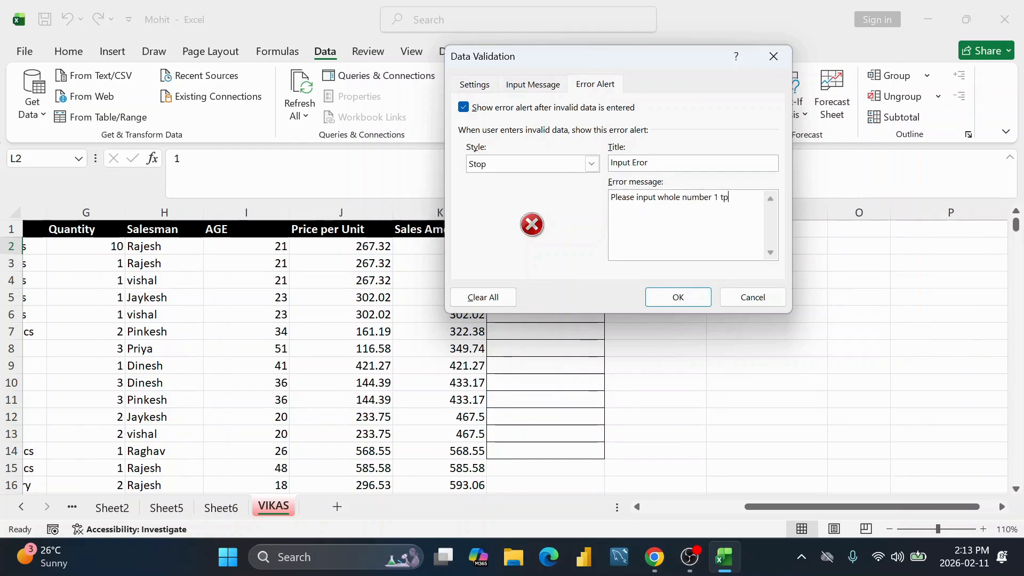
{"action": "key", "text": "BackSpace"}
{"action": "type", "text": "o 9"}
Step: Save the custom error alert and enter 9 in L3
{"action": "left_click", "coordinate": [677, 297]}
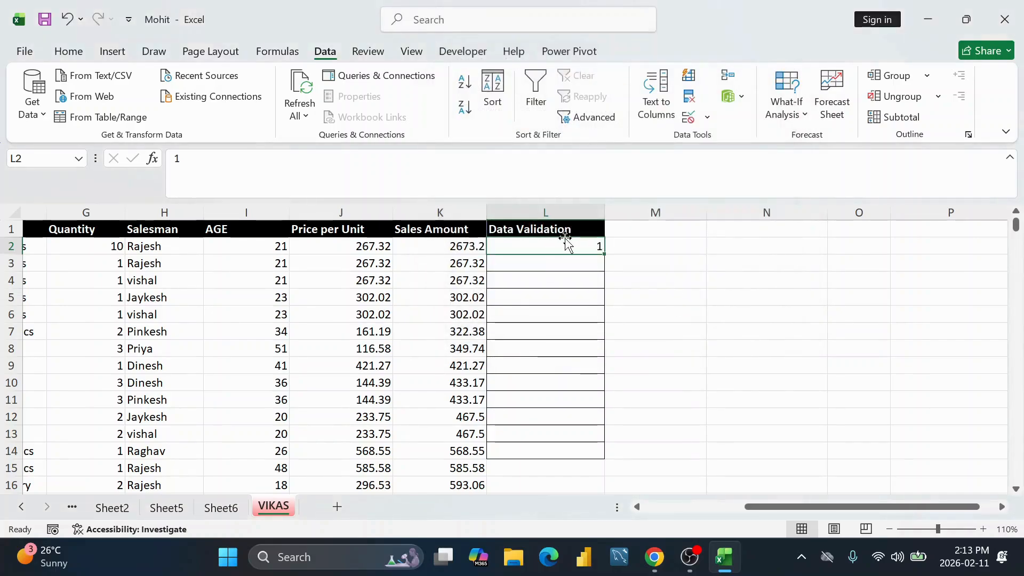
{"action": "left_click", "coordinate": [585, 268]}
{"action": "type", "text": "9"}
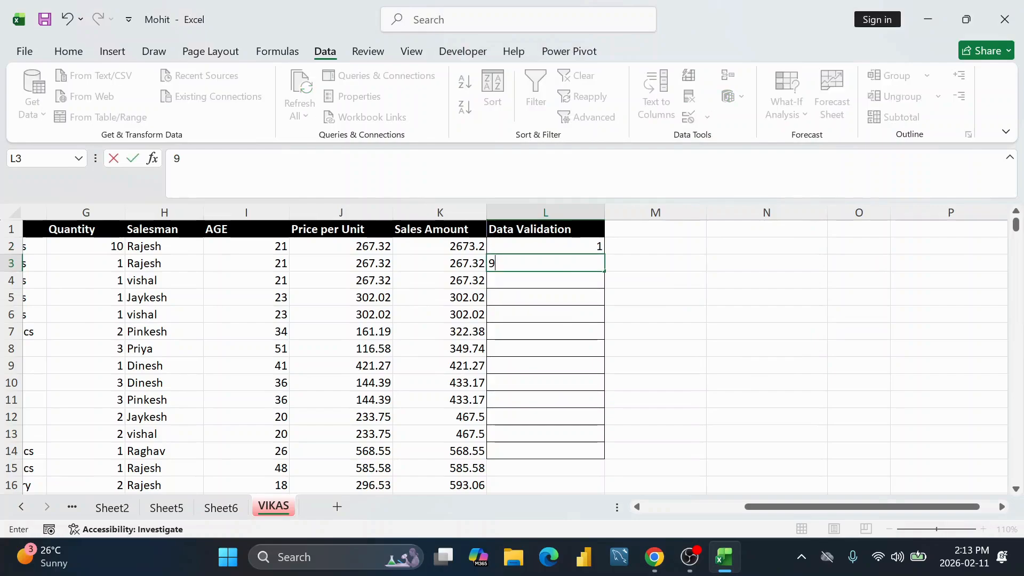
{"action": "key", "text": "Return"}
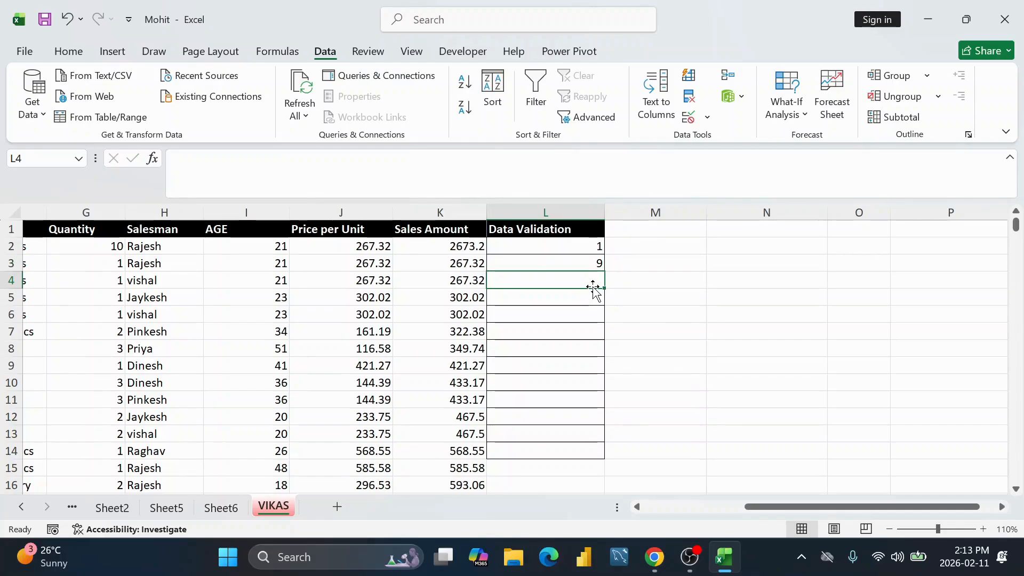
Step: Test 1.2 in L4, then retry and correct it to 1
{"action": "type", "text": "1.2"}
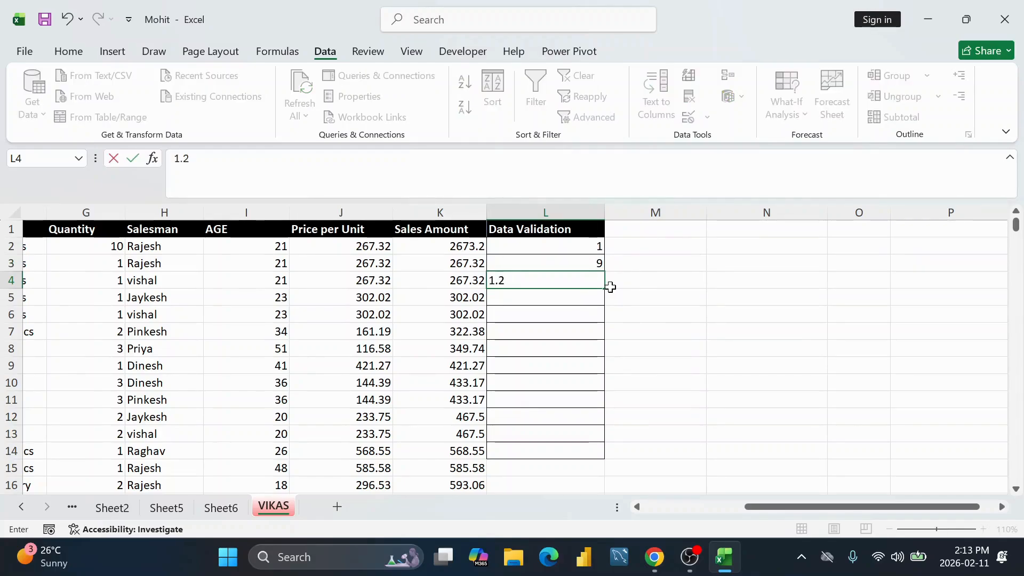
{"action": "key", "text": "Return"}
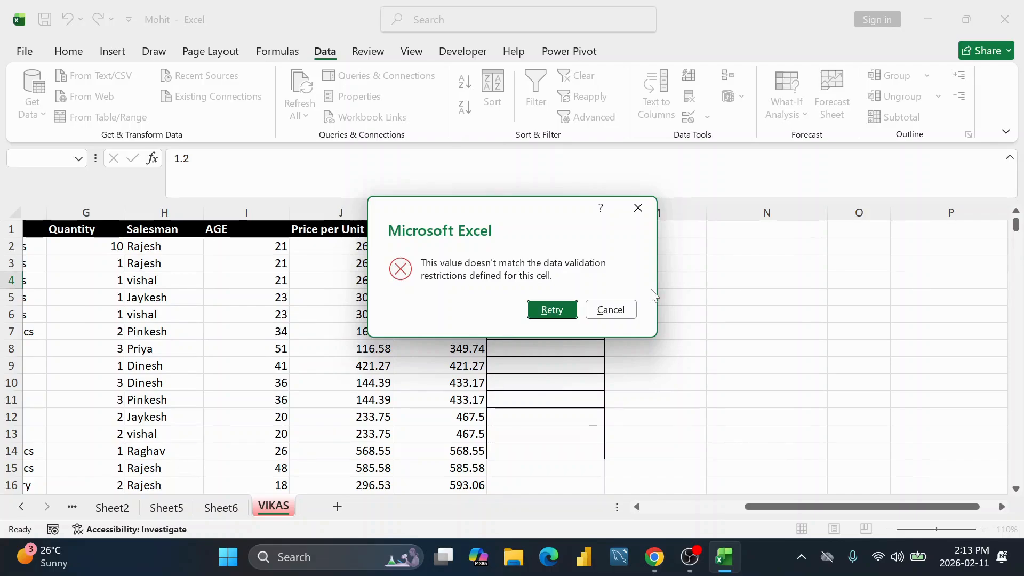
{"action": "left_click", "coordinate": [538, 308]}
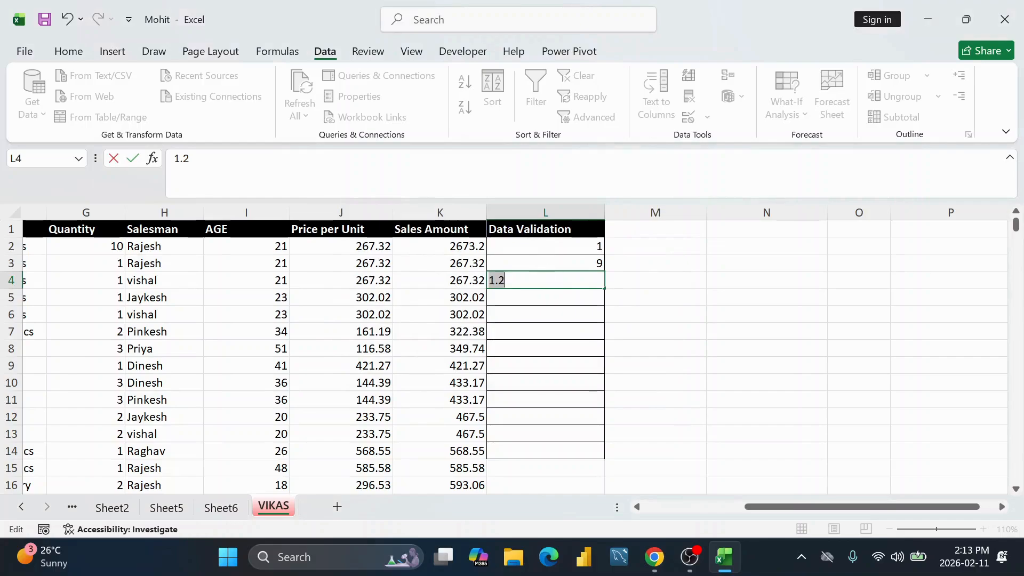
{"action": "left_click", "coordinate": [534, 280]}
{"action": "key", "text": "BackSpace"}
{"action": "key", "text": "BackSpace"}
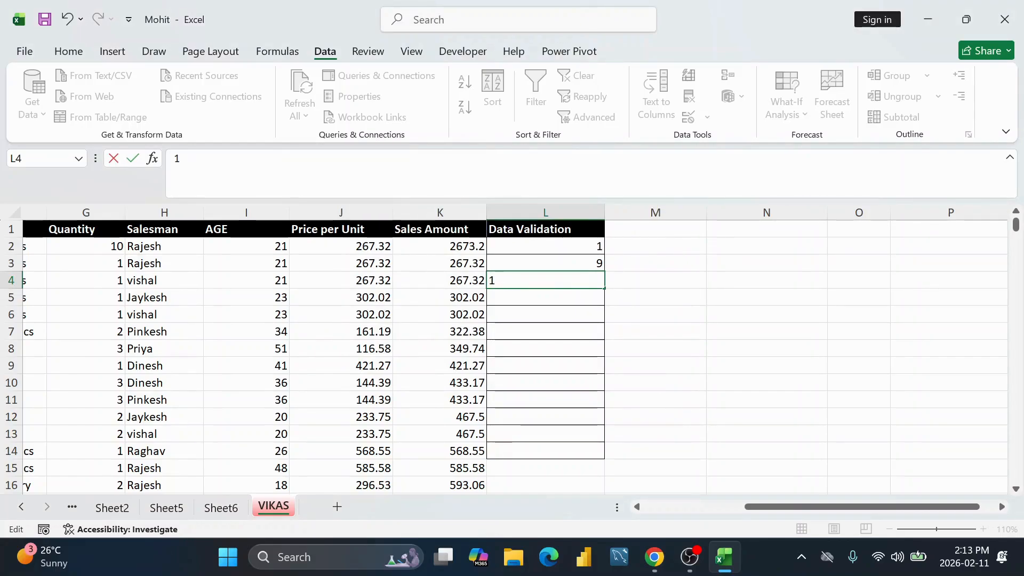
{"action": "key", "text": "Return"}
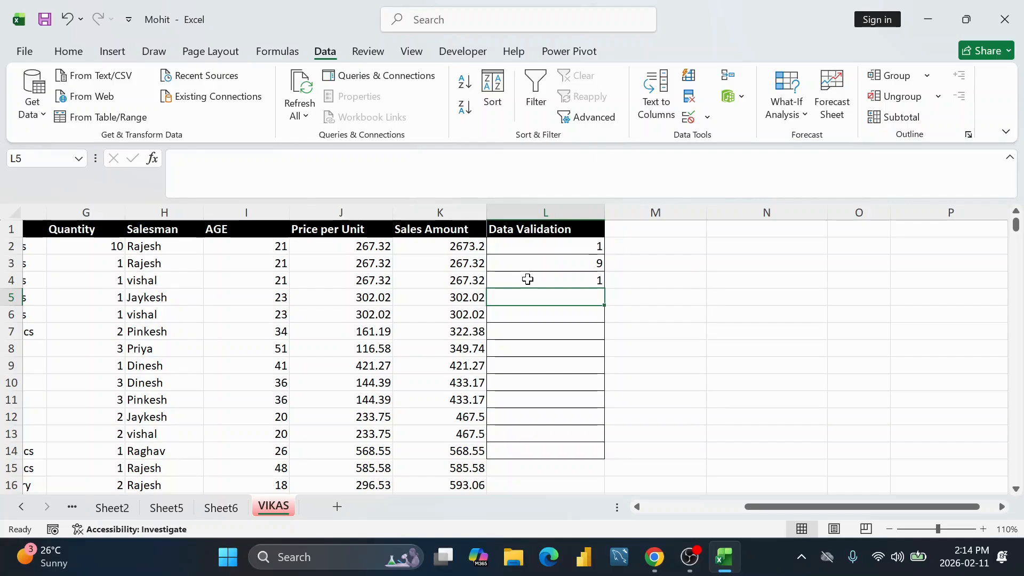
Step: Test xyz in L5, then retry and clear it, leaving L5 empty
{"action": "type", "text": "xyz"}
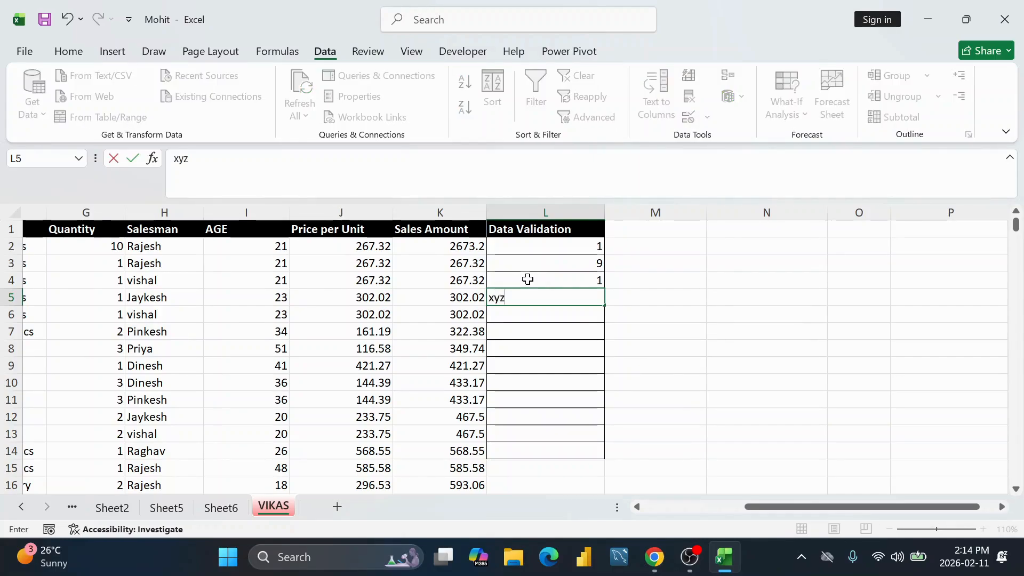
{"action": "key", "text": "Return"}
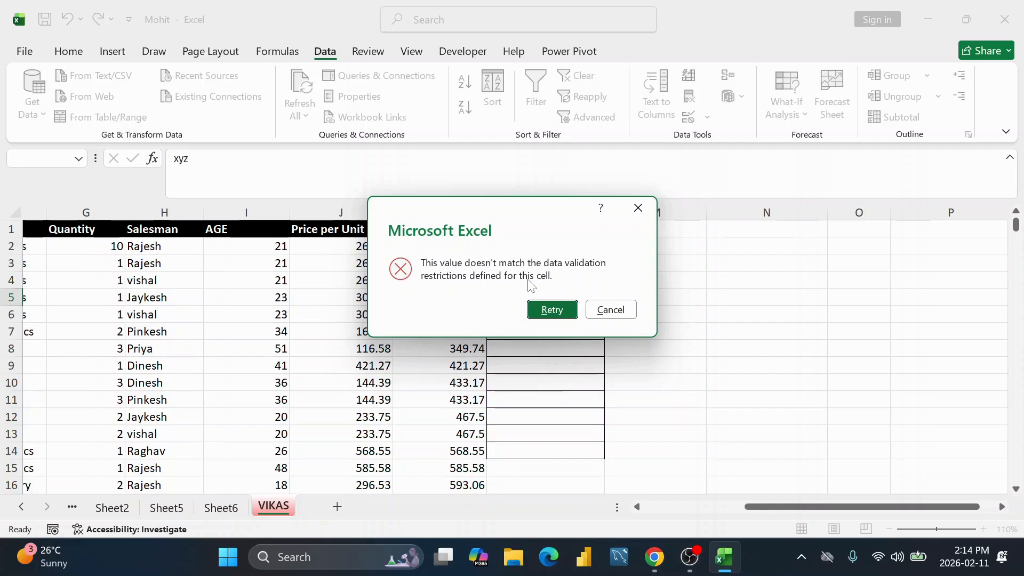
{"action": "left_click", "coordinate": [555, 311]}
{"action": "key", "text": "BackSpace"}
{"action": "key", "text": "BackSpace"}
{"action": "key", "text": "BackSpace"}
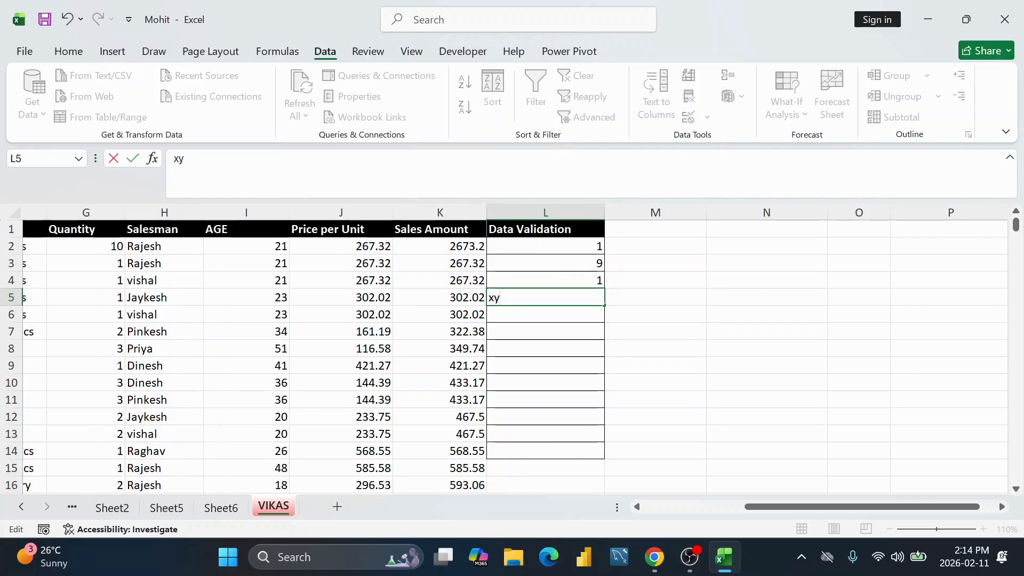
{"action": "key", "text": "Return"}
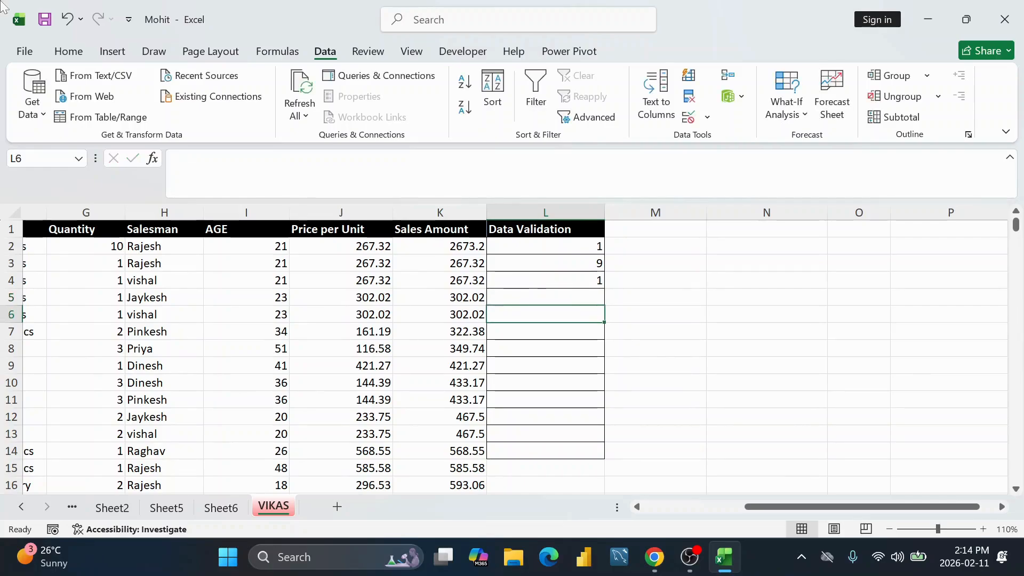
Step: Replace the L2:L14 validation with whole numbers greater than 100
{"action": "left_click_drag", "start_coordinate": [559, 239], "coordinate": [582, 449]}
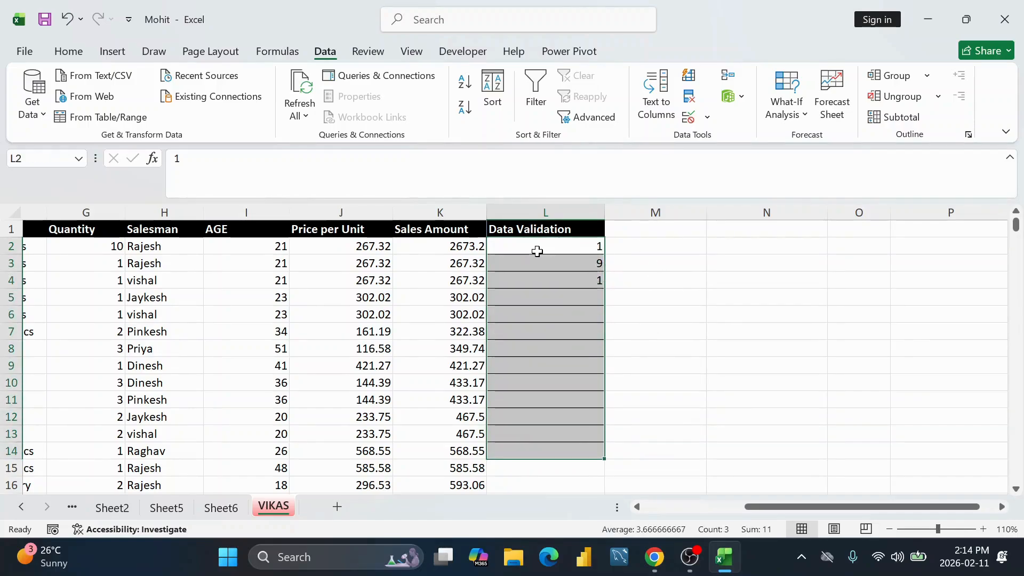
{"action": "left_click", "coordinate": [710, 121]}
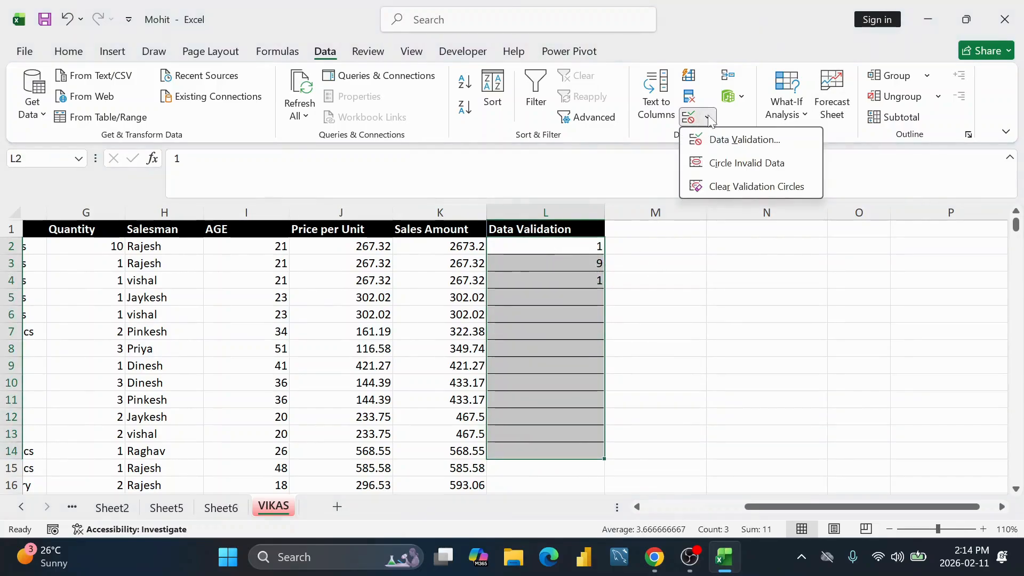
{"action": "left_click", "coordinate": [731, 145]}
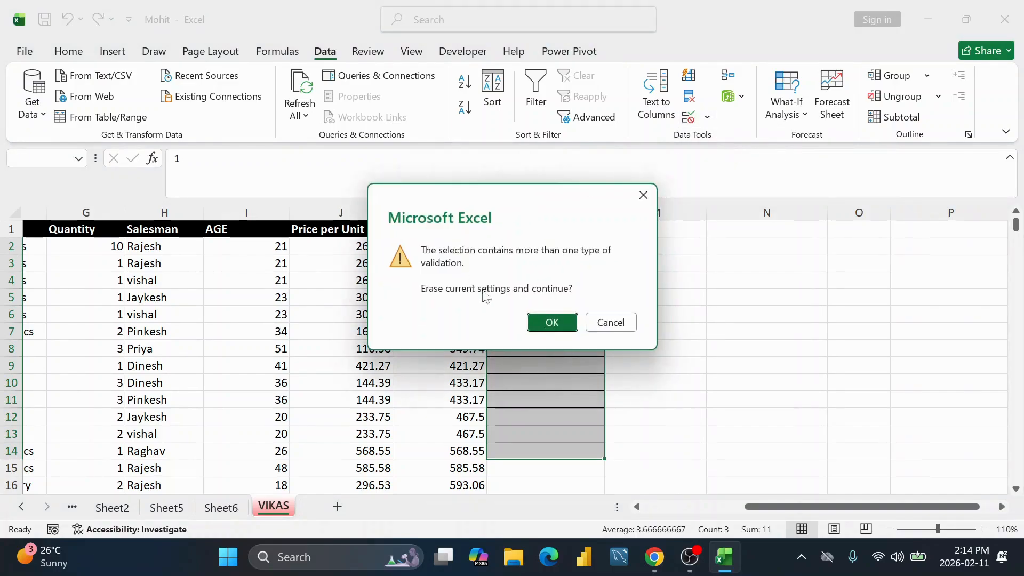
{"action": "left_click", "coordinate": [551, 322]}
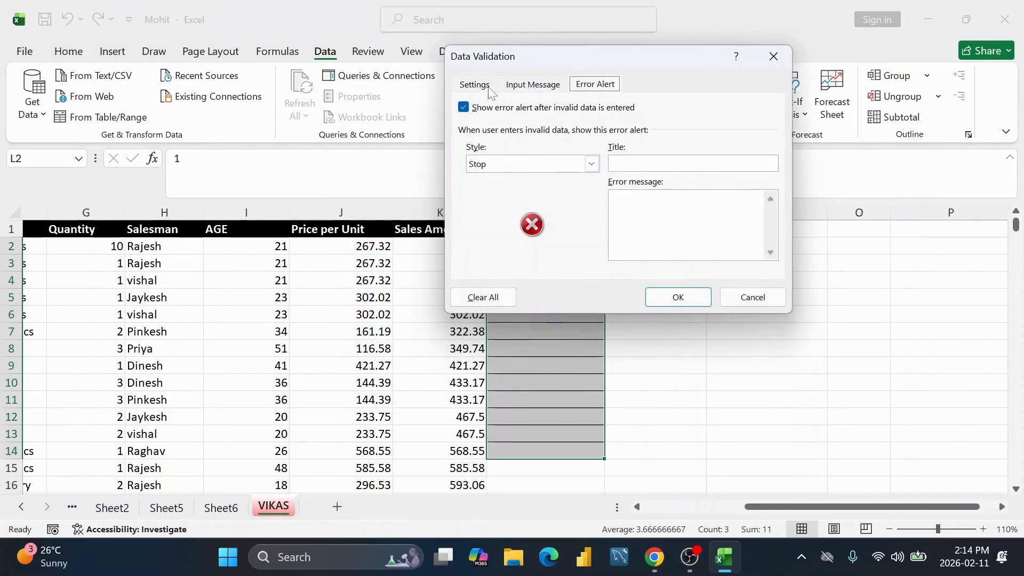
{"action": "left_click", "coordinate": [491, 297]}
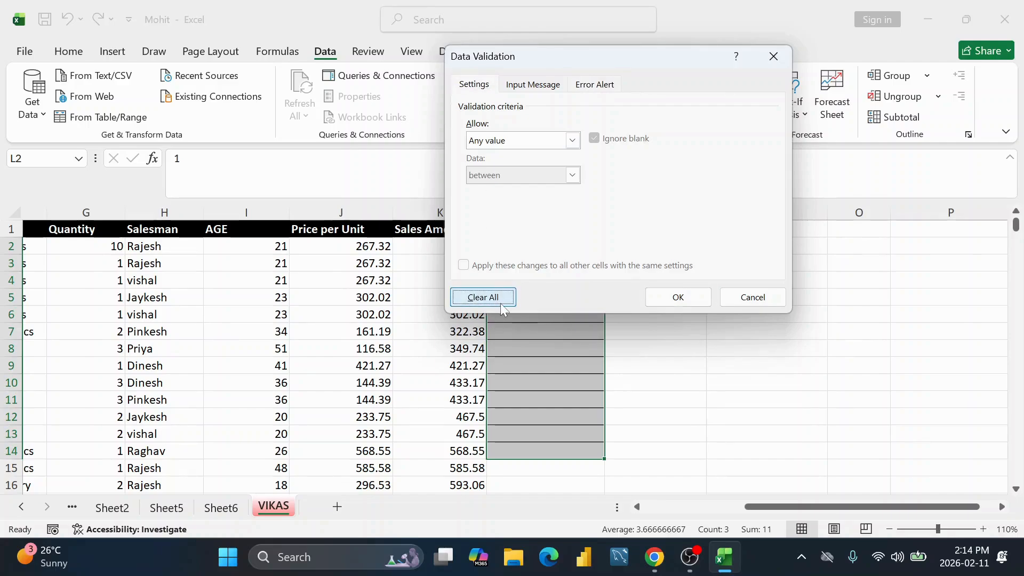
{"action": "left_click", "coordinate": [572, 139]}
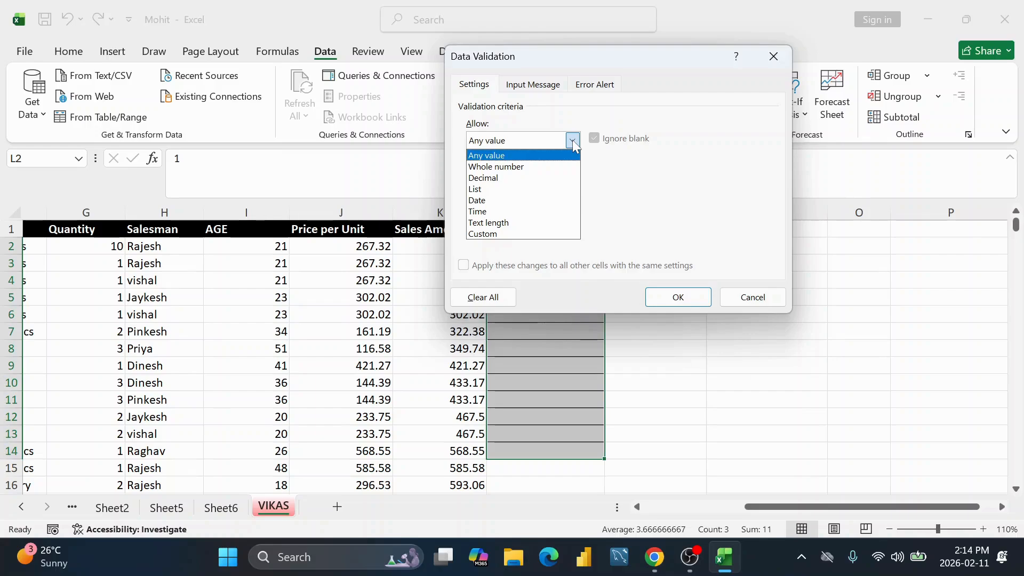
{"action": "left_click", "coordinate": [511, 167]}
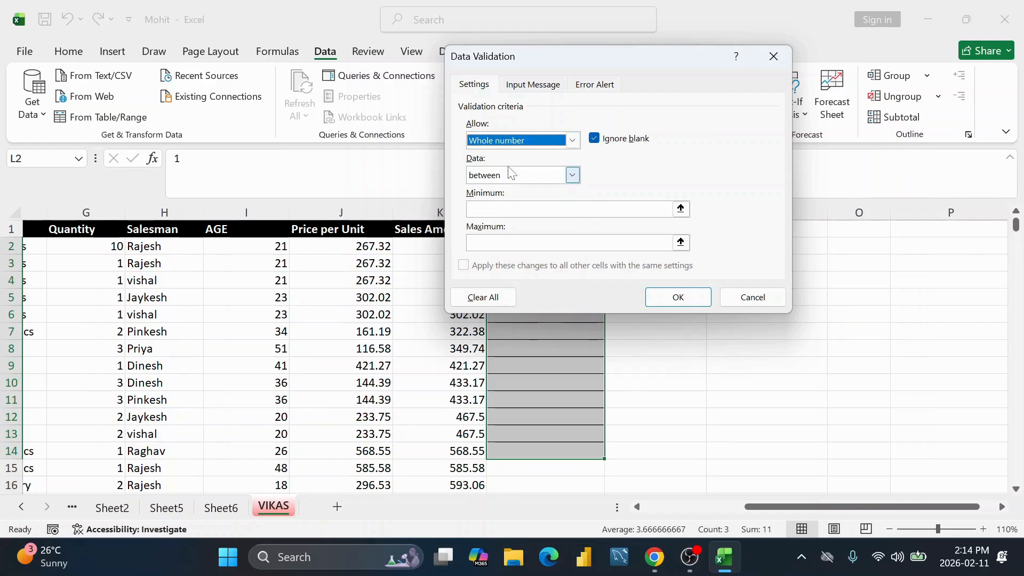
{"action": "left_click", "coordinate": [573, 175]}
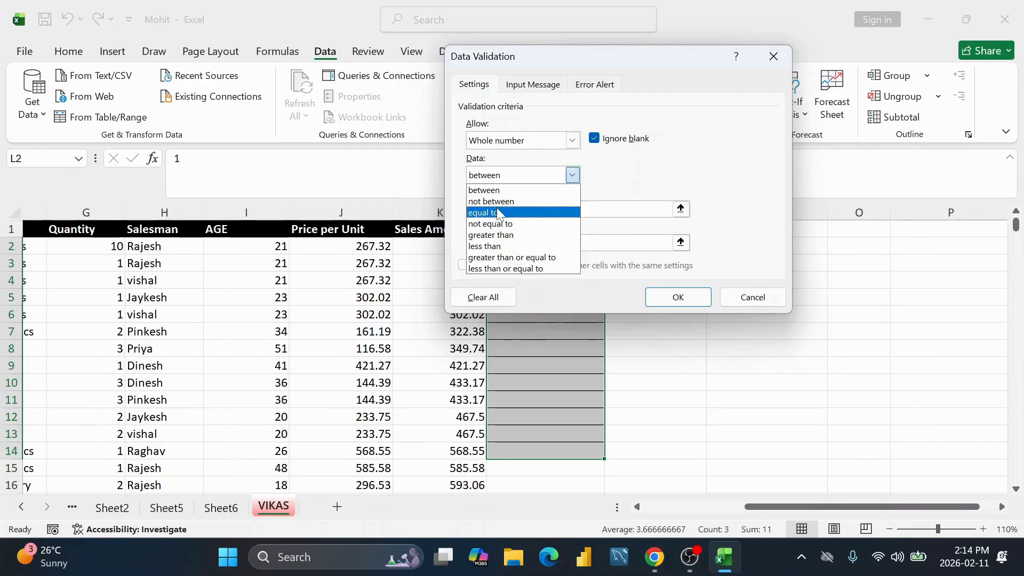
{"action": "left_click", "coordinate": [502, 238]}
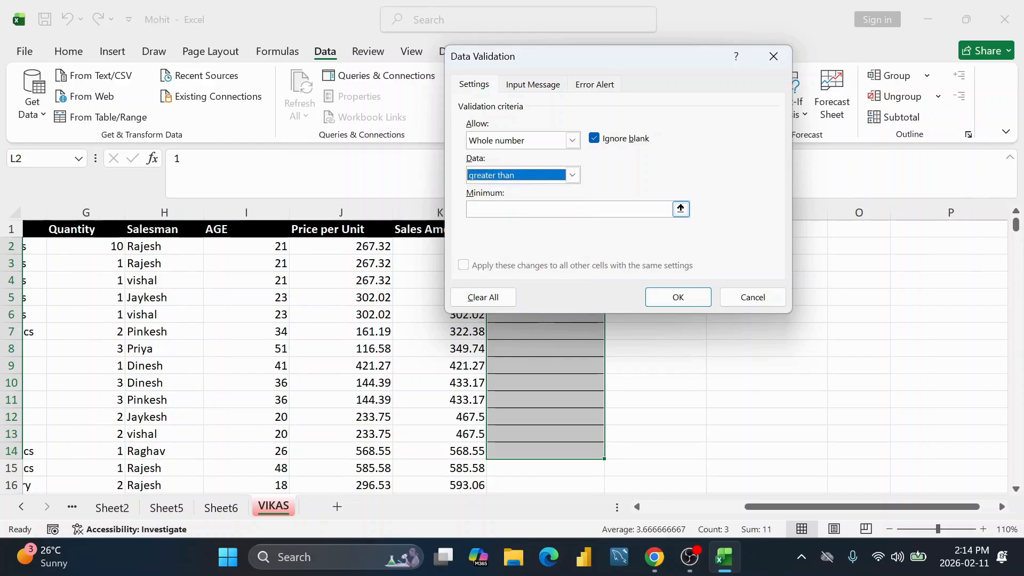
{"action": "left_click", "coordinate": [533, 209]}
{"action": "type", "text": "100"}
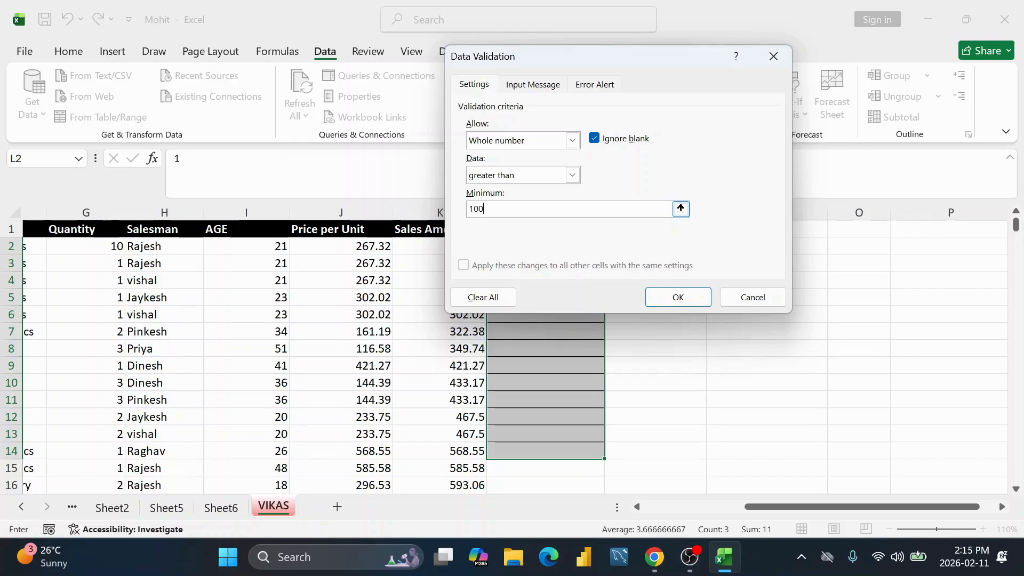
{"action": "left_click", "coordinate": [678, 297]}
Step: Clear L2:L4, test 100 in L2 (rejected), then enter 101
{"action": "left_click_drag", "start_coordinate": [592, 244], "coordinate": [594, 277]}
{"action": "key", "text": "Delete"}
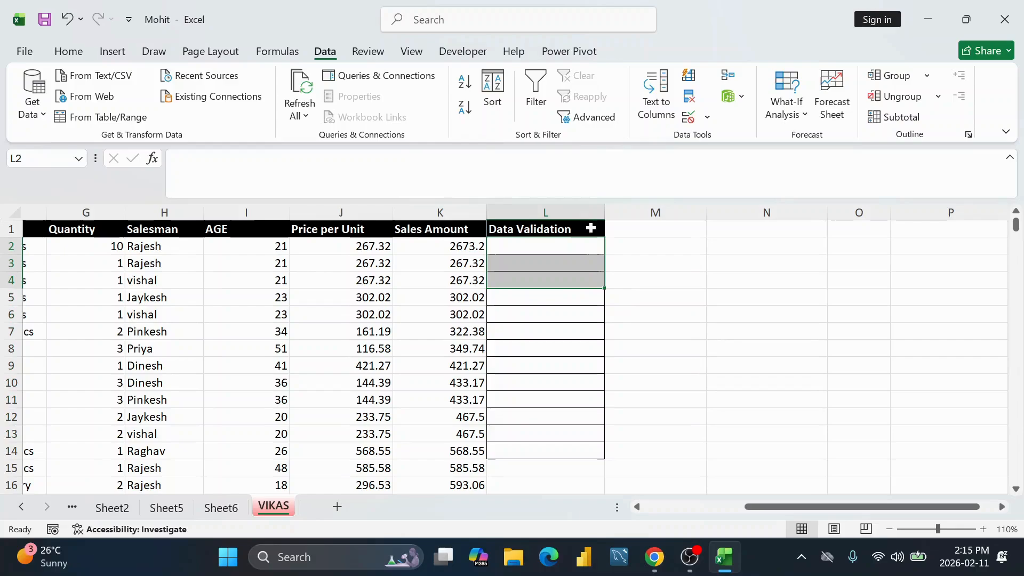
{"action": "left_click", "coordinate": [587, 244]}
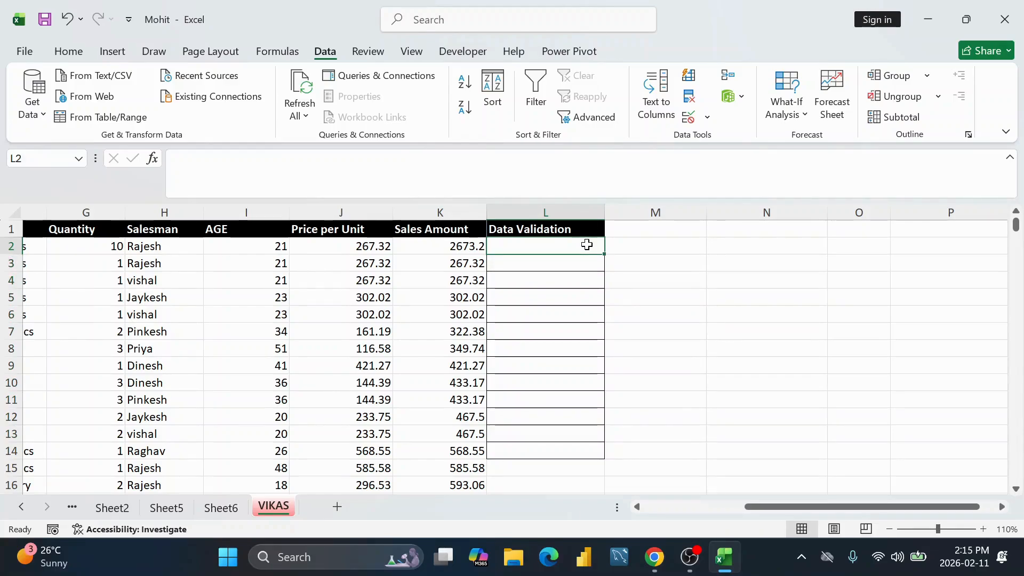
{"action": "type", "text": "100"}
{"action": "key", "text": "Return"}
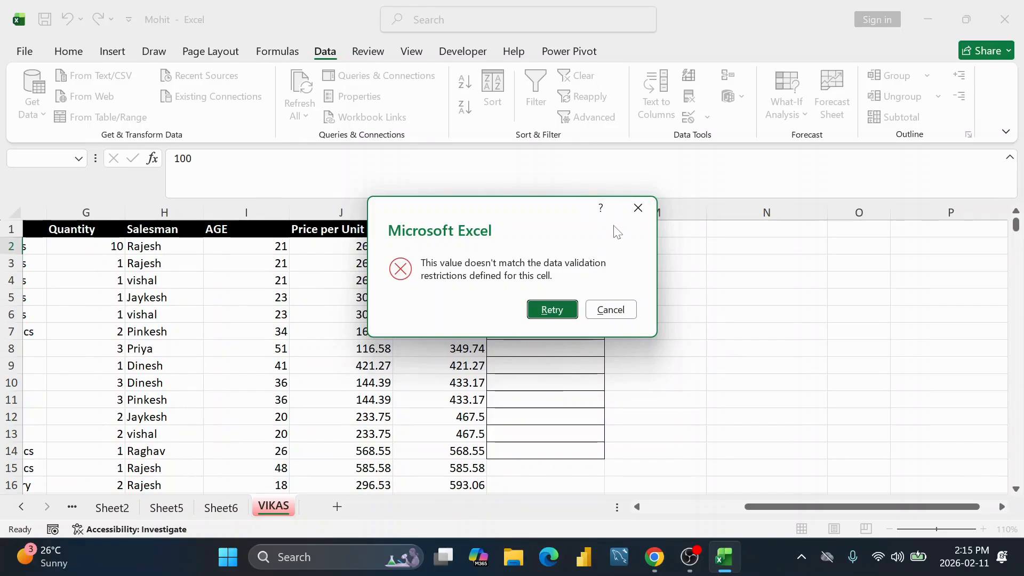
{"action": "left_click", "coordinate": [638, 207]}
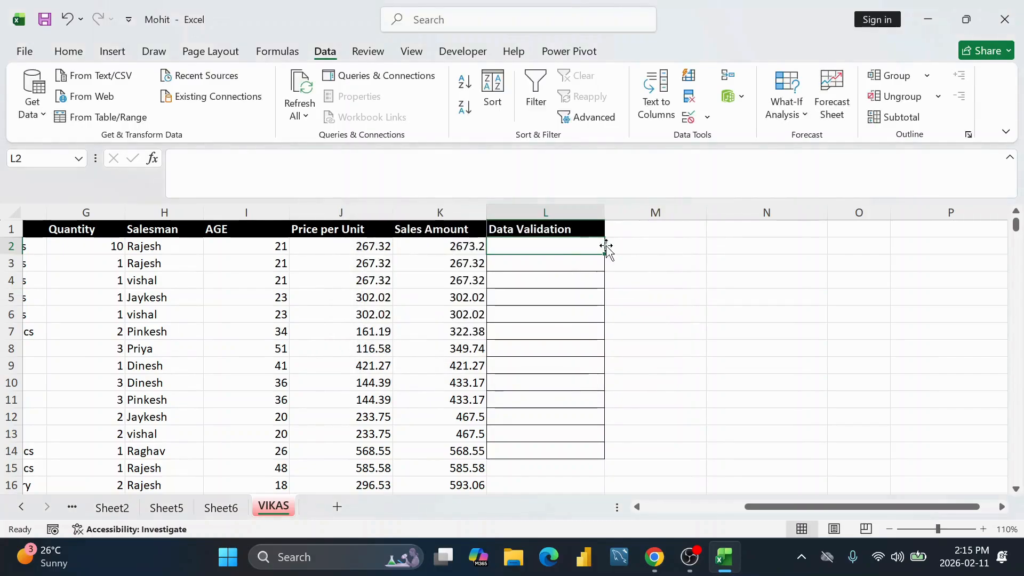
{"action": "type", "text": "101"}
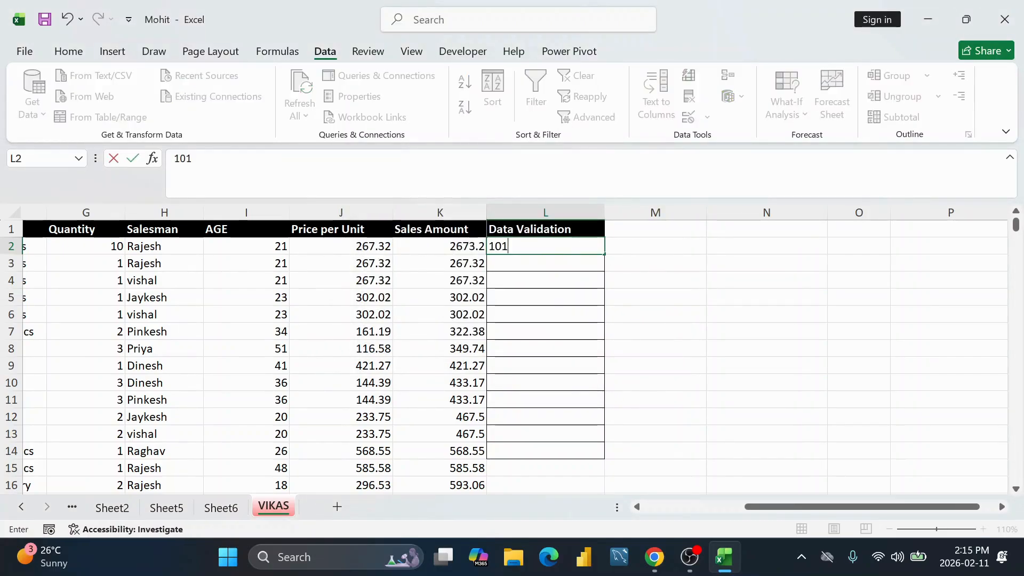
{"action": "key", "text": "Return"}
Step: Try replacing 101 in L2 with 80 and cancel the rejection
{"action": "left_click", "coordinate": [595, 244]}
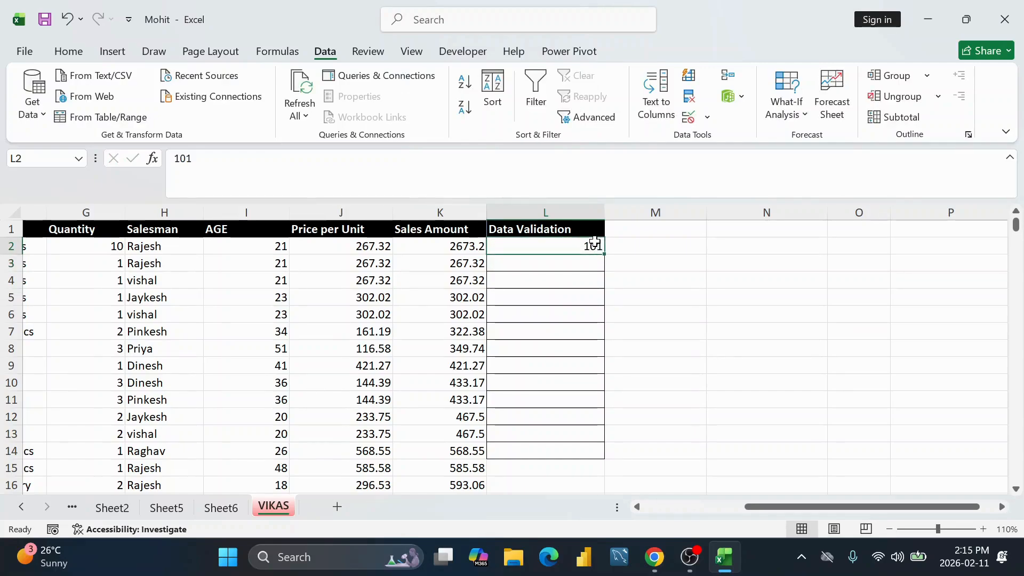
{"action": "double_click", "coordinate": [595, 245]}
{"action": "key", "text": "BackSpace"}
{"action": "key", "text": "BackSpace"}
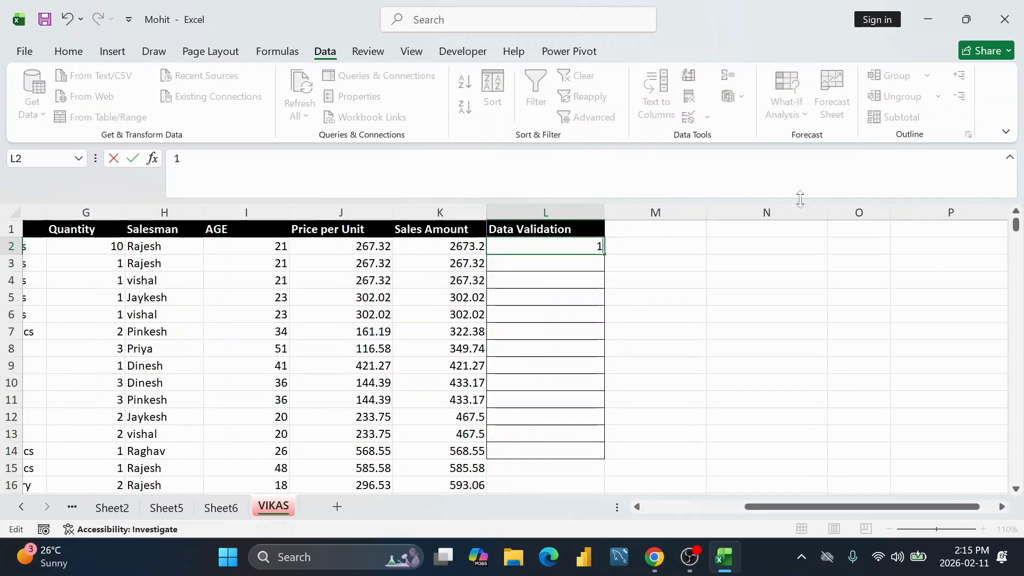
{"action": "type", "text": "80"}
{"action": "key", "text": "Return"}
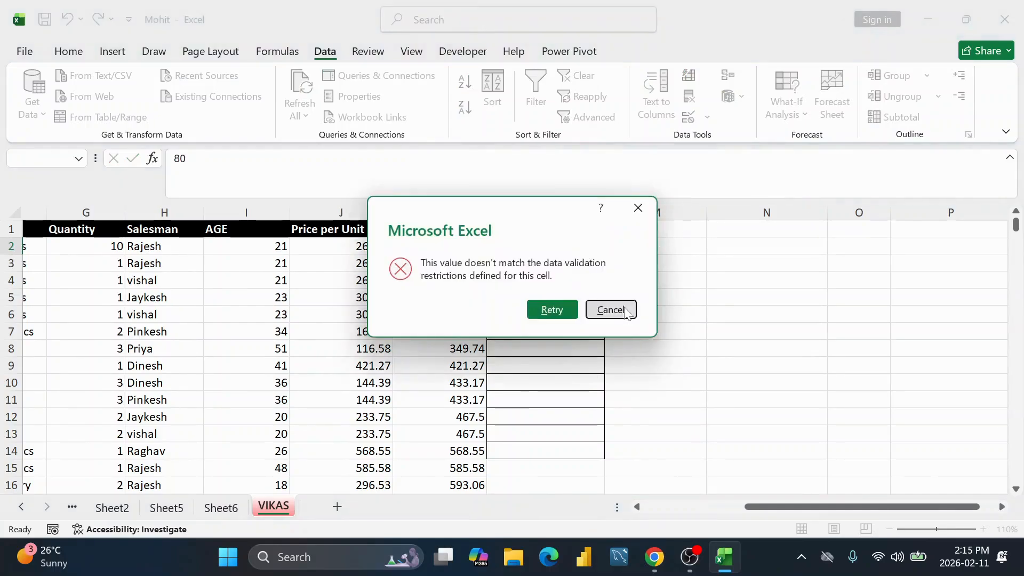
{"action": "left_click", "coordinate": [611, 311]}
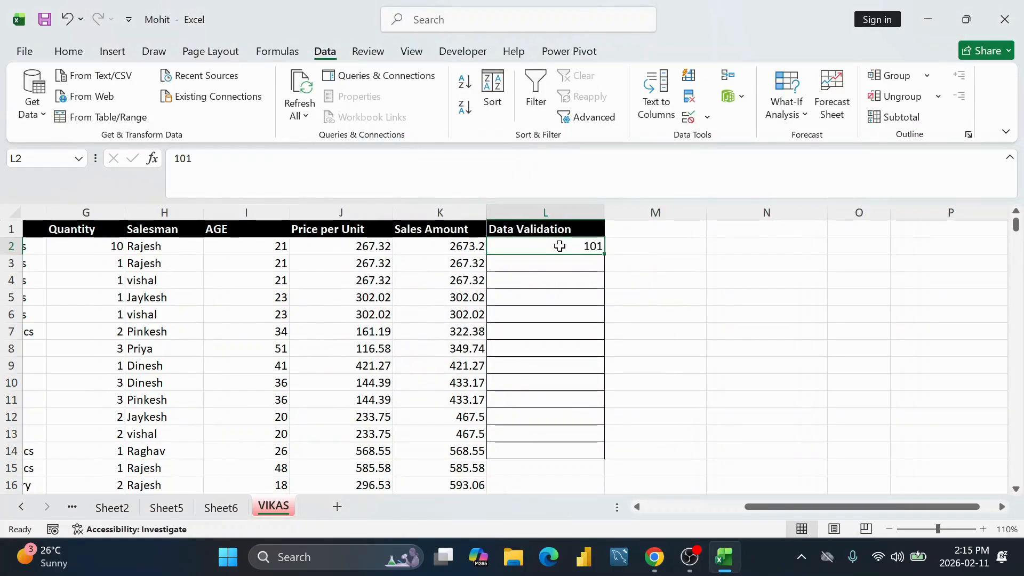
Step: Change the L2:L14 rule to decimals between 10.5 and 20.5
{"action": "left_click_drag", "start_coordinate": [560, 246], "coordinate": [567, 450]}
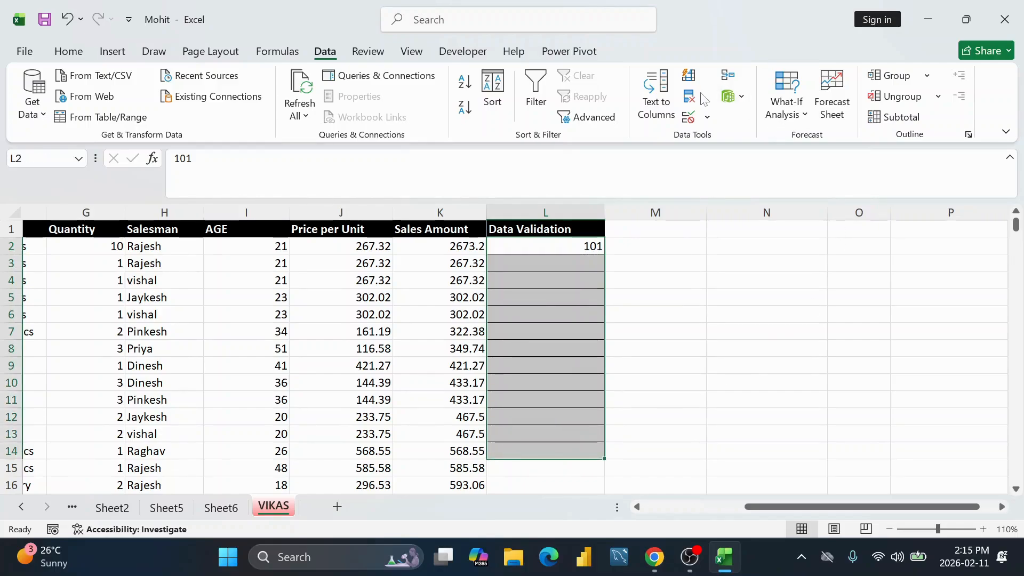
{"action": "left_click", "coordinate": [707, 117]}
{"action": "left_click", "coordinate": [728, 141]}
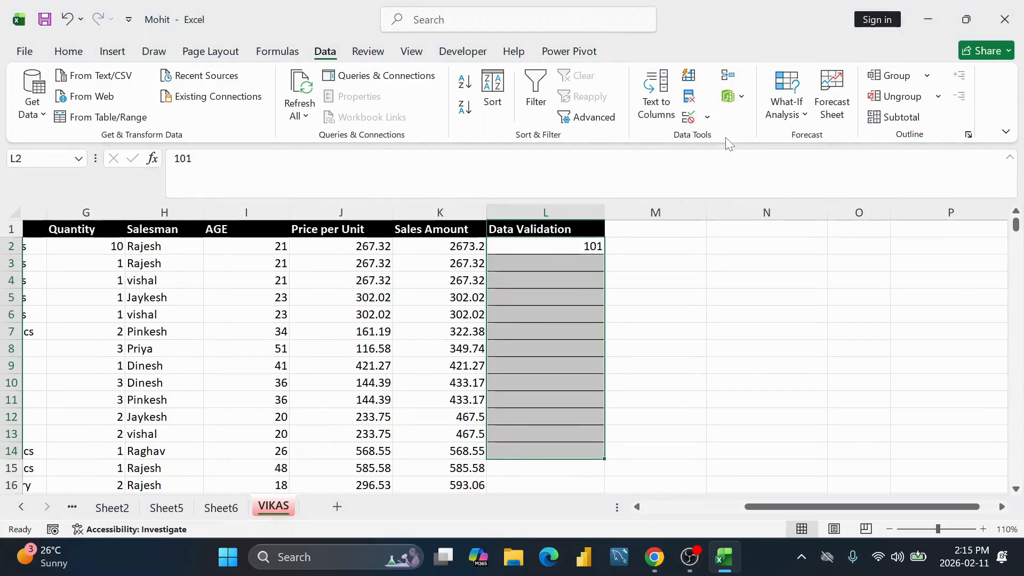
{"action": "left_click", "coordinate": [485, 298]}
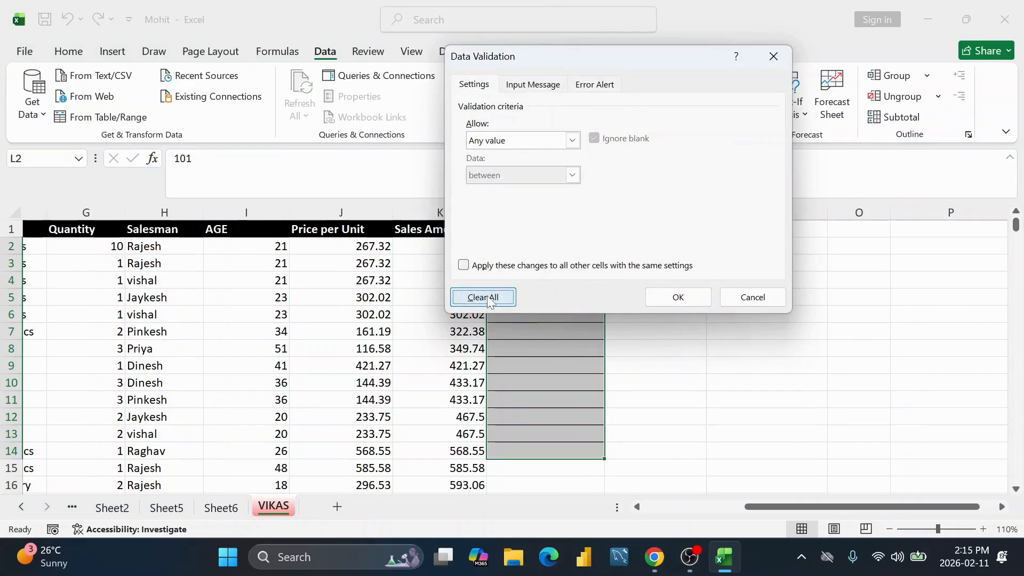
{"action": "left_click", "coordinate": [571, 141]}
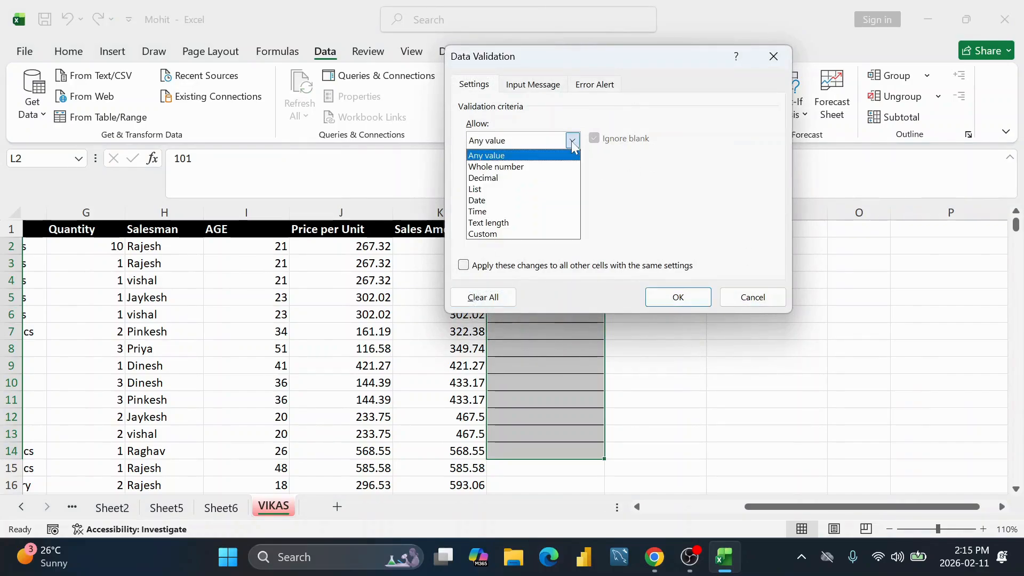
{"action": "left_click", "coordinate": [498, 181]}
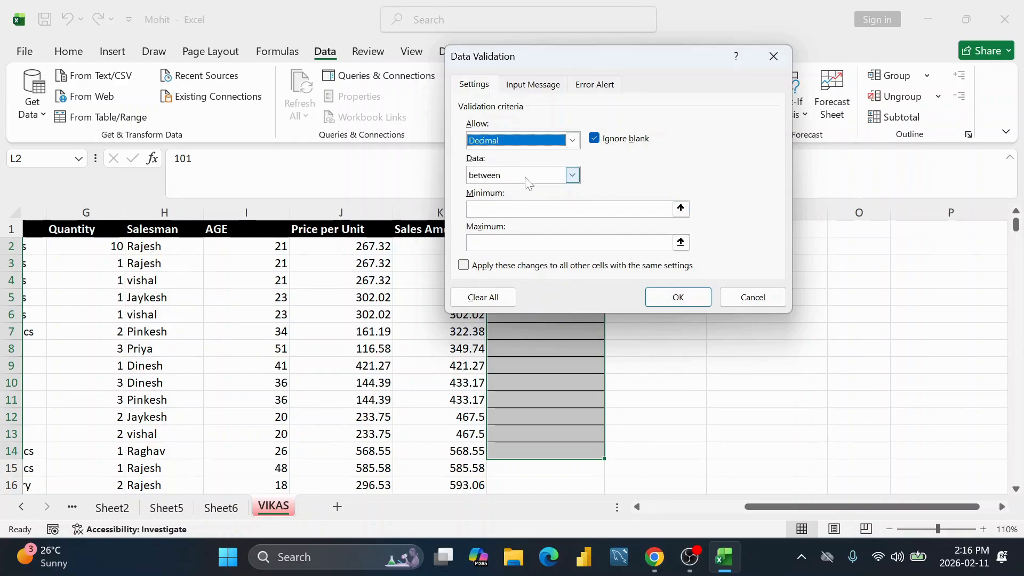
{"action": "left_click", "coordinate": [518, 209]}
{"action": "type", "text": "10.5"}
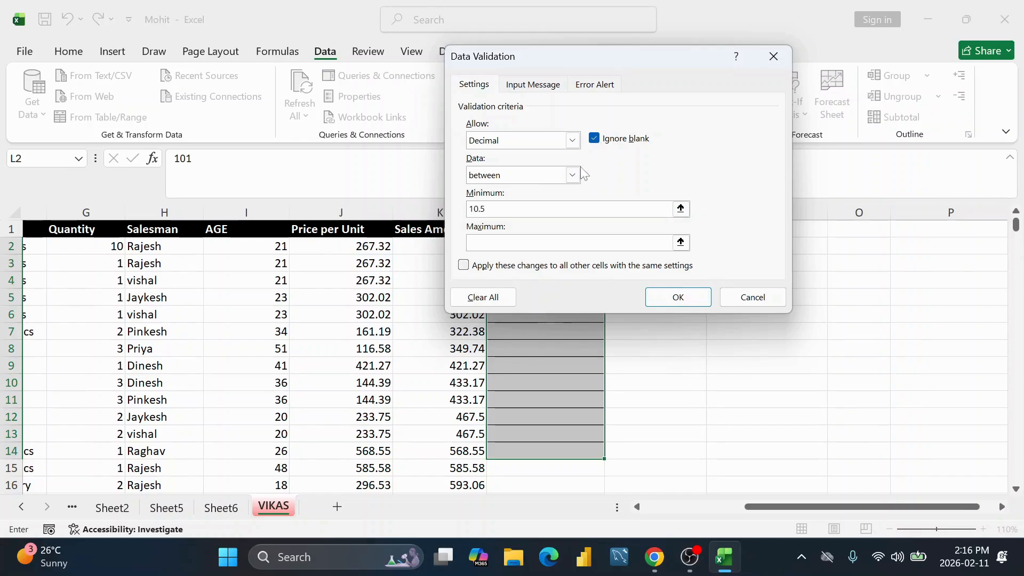
{"action": "key", "text": "Tab"}
{"action": "type", "text": "20"}
{"action": "left_click", "coordinate": [486, 209]}
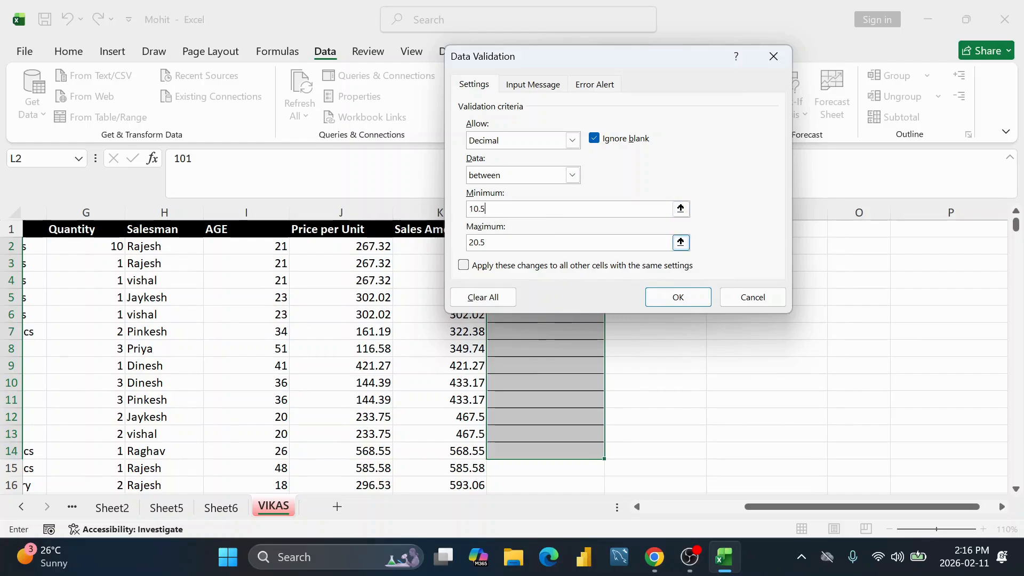
{"action": "left_click", "coordinate": [692, 298]}
{"action": "left_click", "coordinate": [589, 246]}
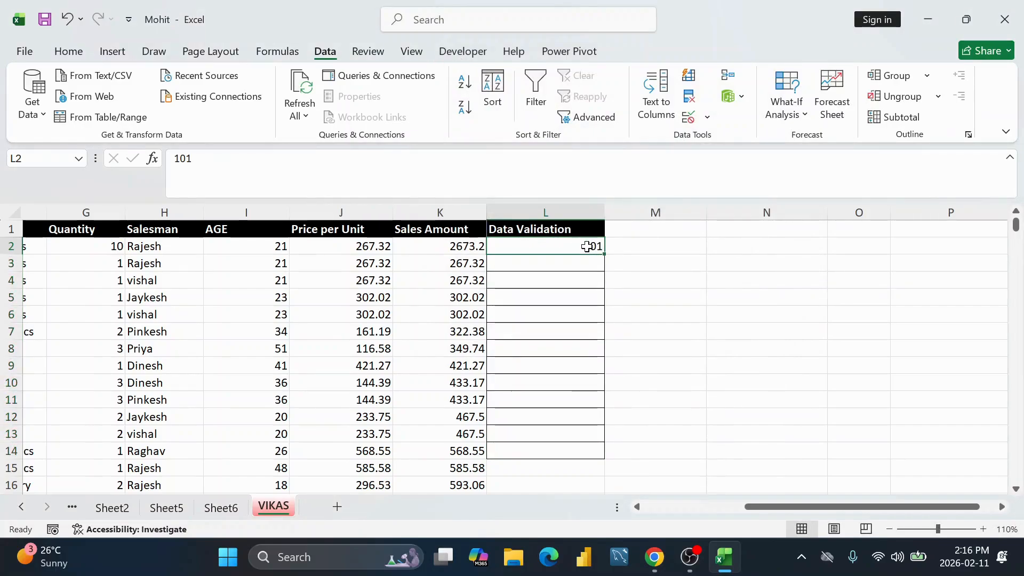
Step: Test 20.6 in L2 (rejected, 101 kept) and enter 10.5 in L3
{"action": "key", "text": "BackSpace"}
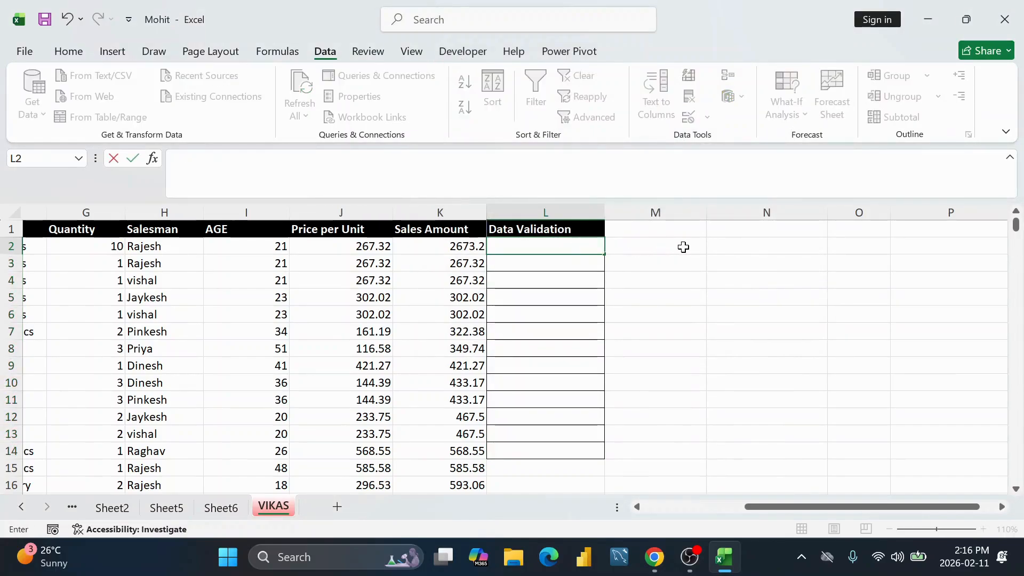
{"action": "type", "text": "20."}
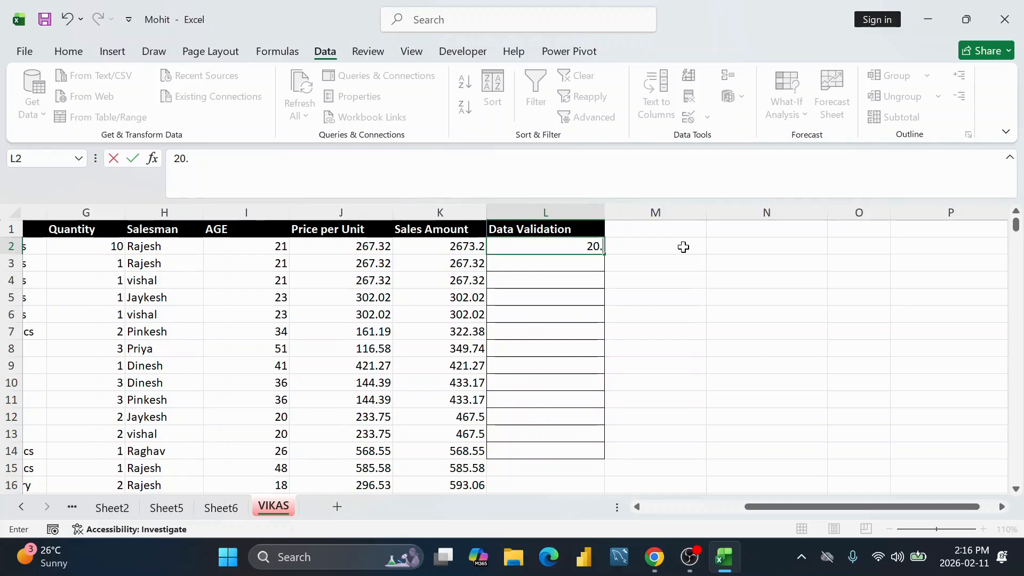
{"action": "type", "text": "6"}
{"action": "key", "text": "Return"}
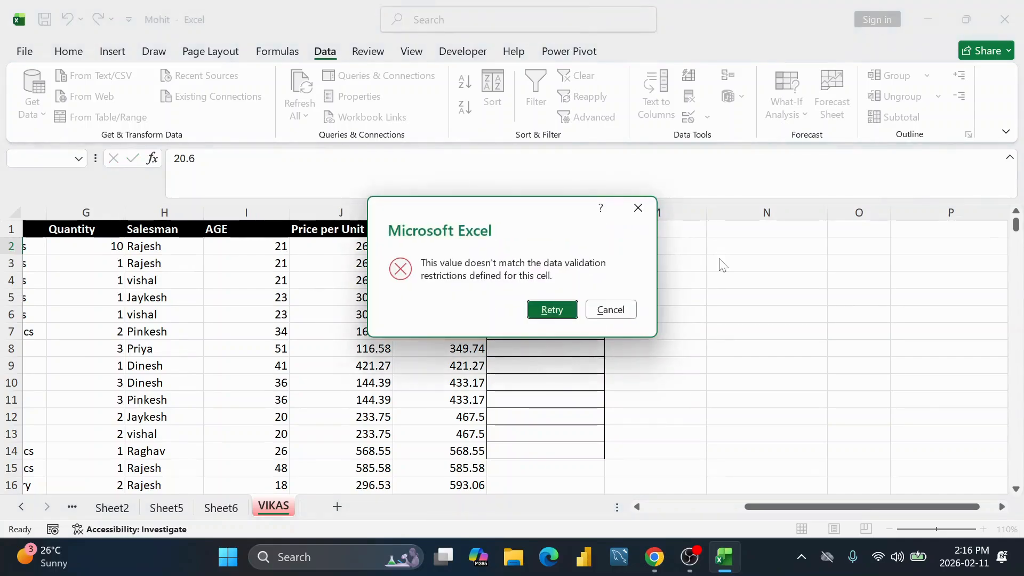
{"action": "left_click", "coordinate": [610, 309]}
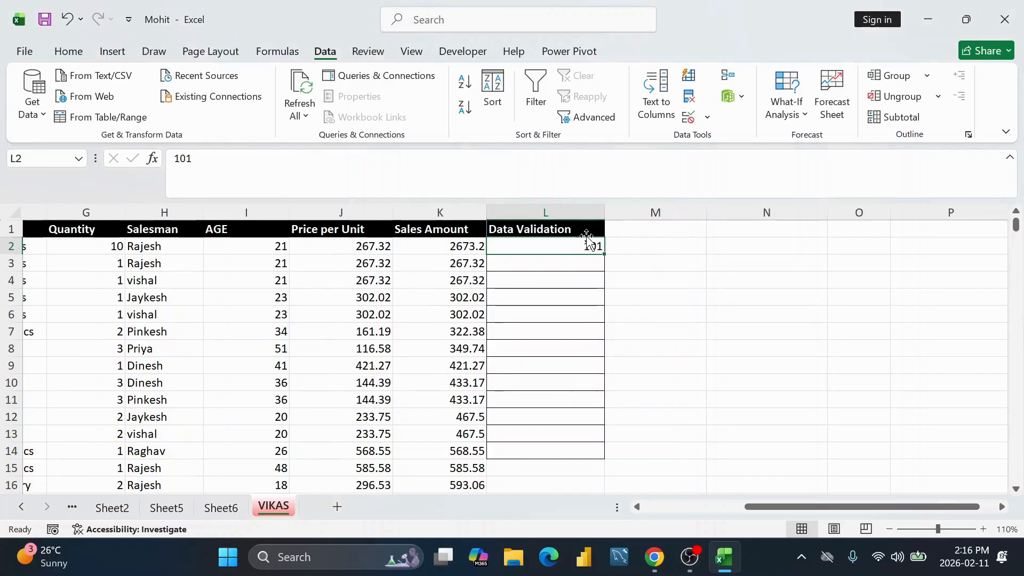
{"action": "left_click", "coordinate": [582, 271]}
{"action": "type", "text": "10.5"}
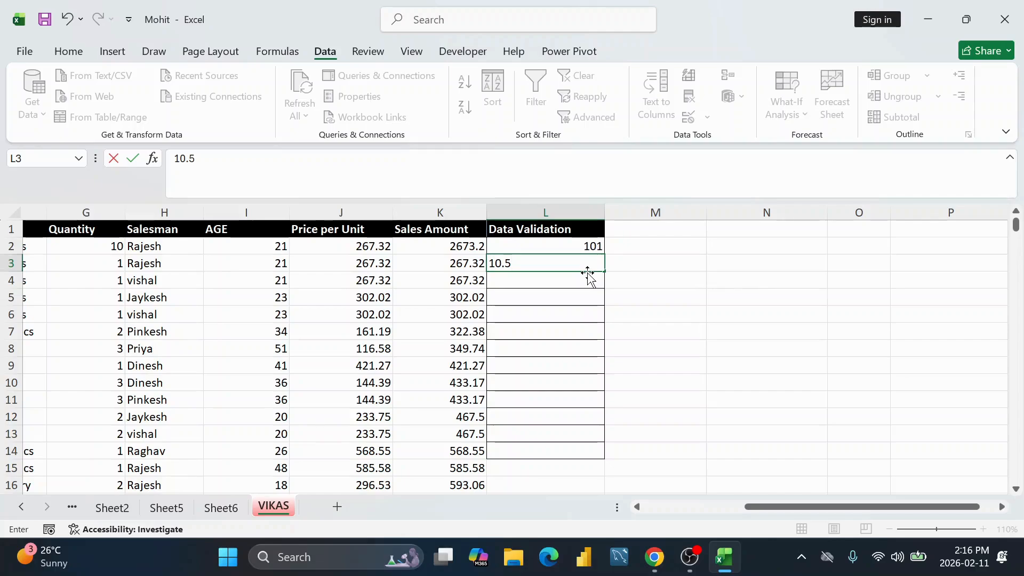
{"action": "key", "text": "Return"}
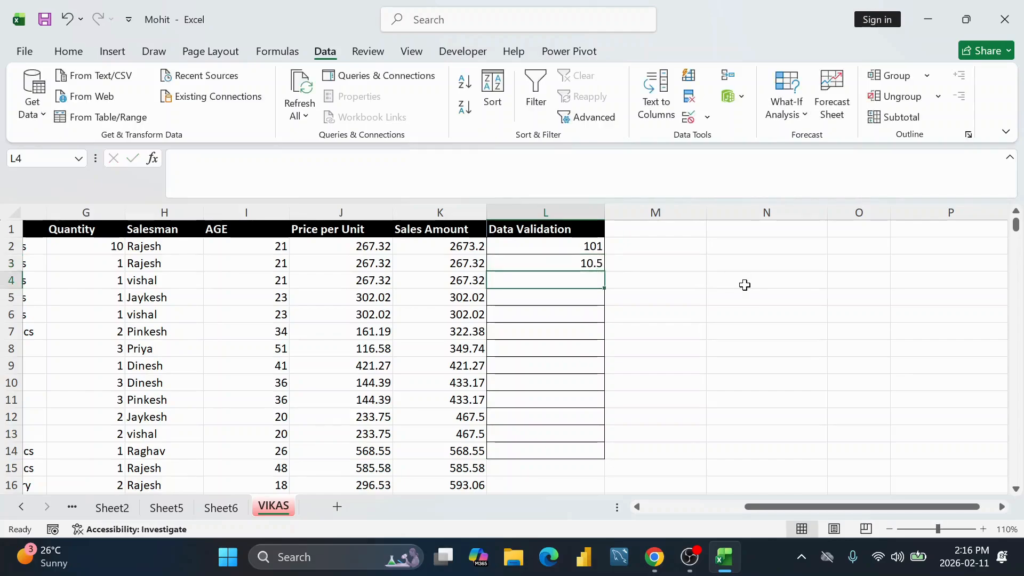
Step: Try 10 in L4, cancel the rejection, then enter 12 in L4
{"action": "type", "text": "10"}
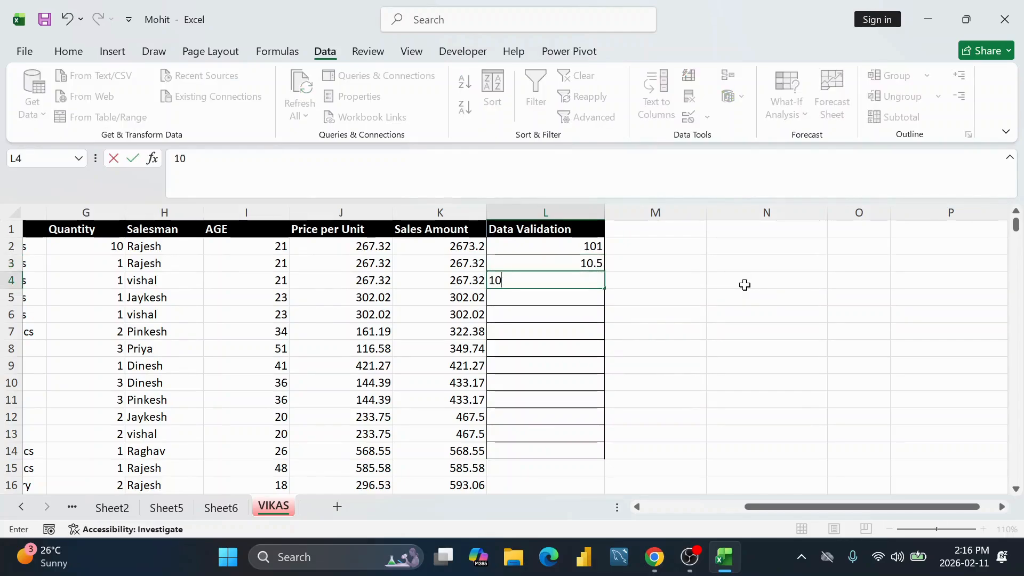
{"action": "key", "text": "Return"}
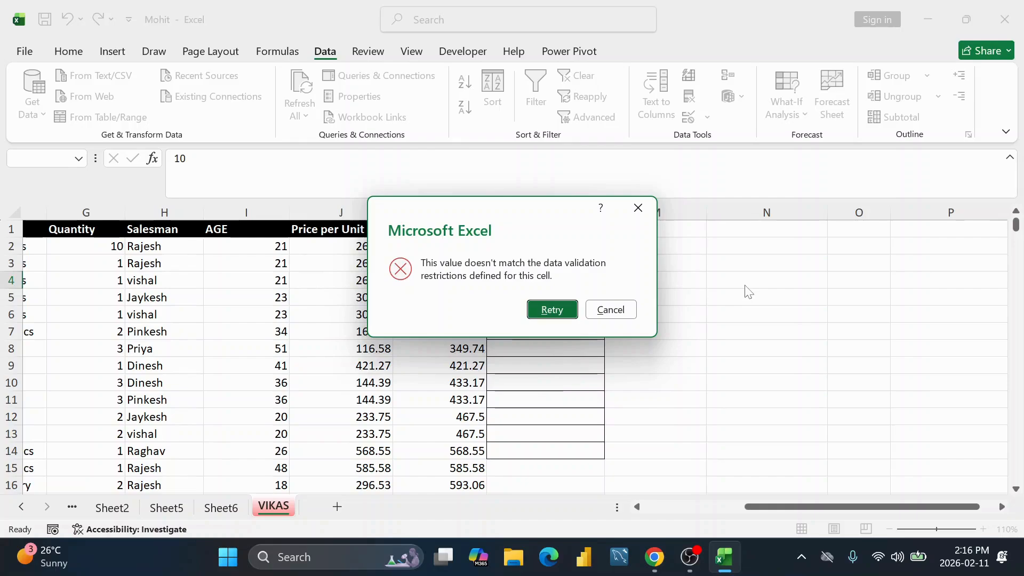
{"action": "left_click", "coordinate": [621, 311]}
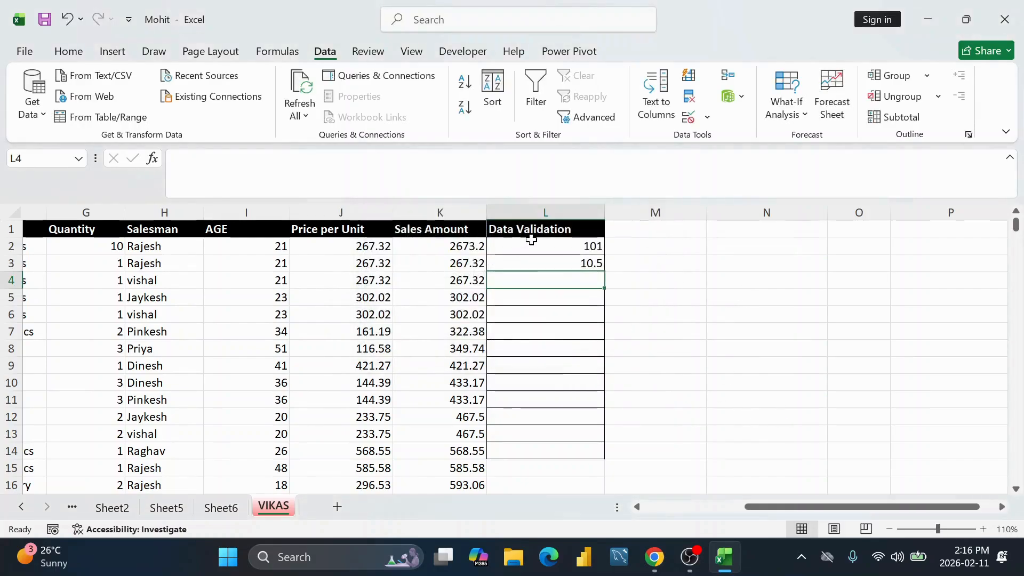
{"action": "left_click_drag", "start_coordinate": [590, 264], "coordinate": [590, 283]}
{"action": "left_click", "coordinate": [587, 283]}
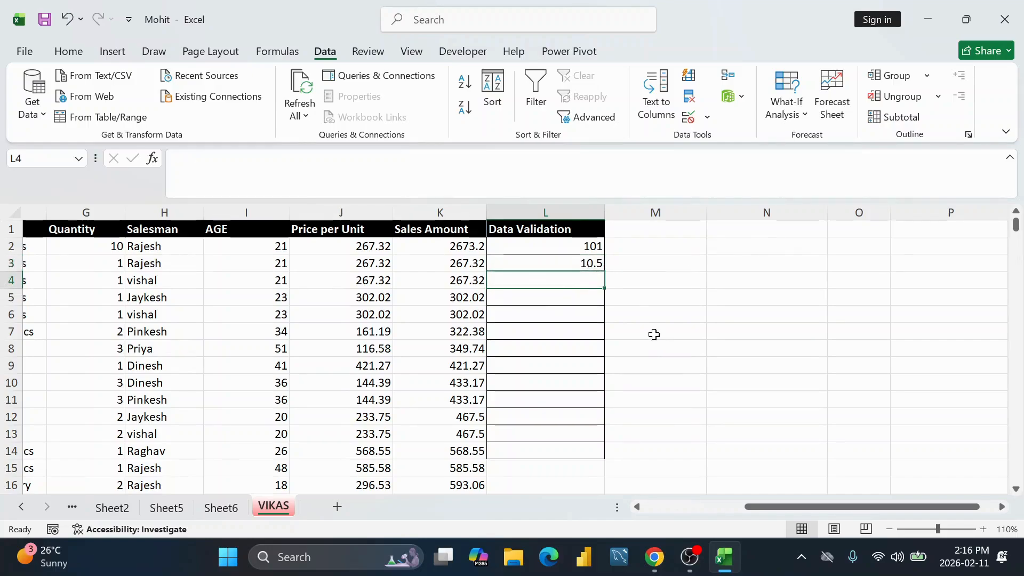
{"action": "type", "text": "12"}
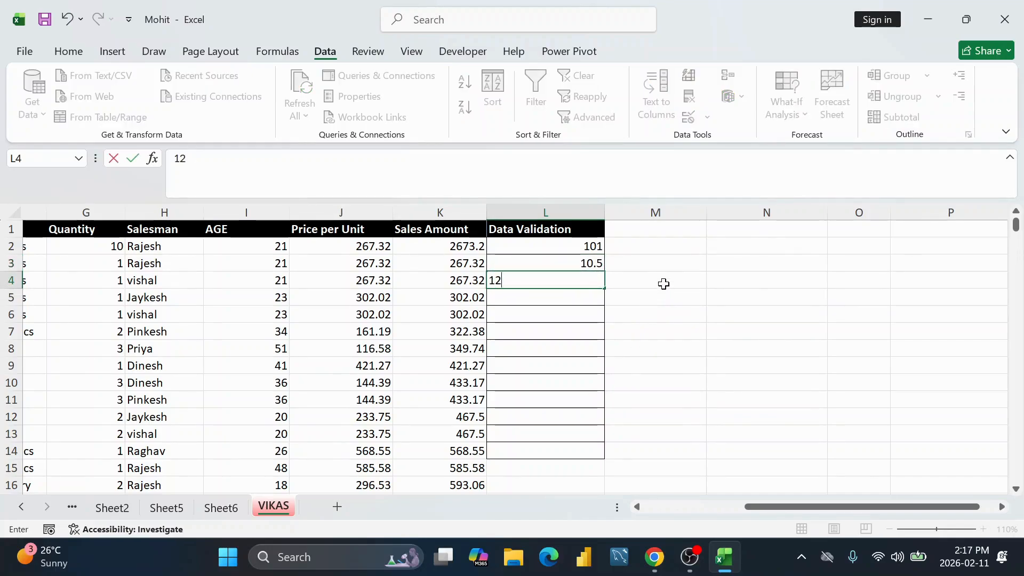
{"action": "left_click", "coordinate": [620, 283]}
{"action": "left_click", "coordinate": [598, 280]}
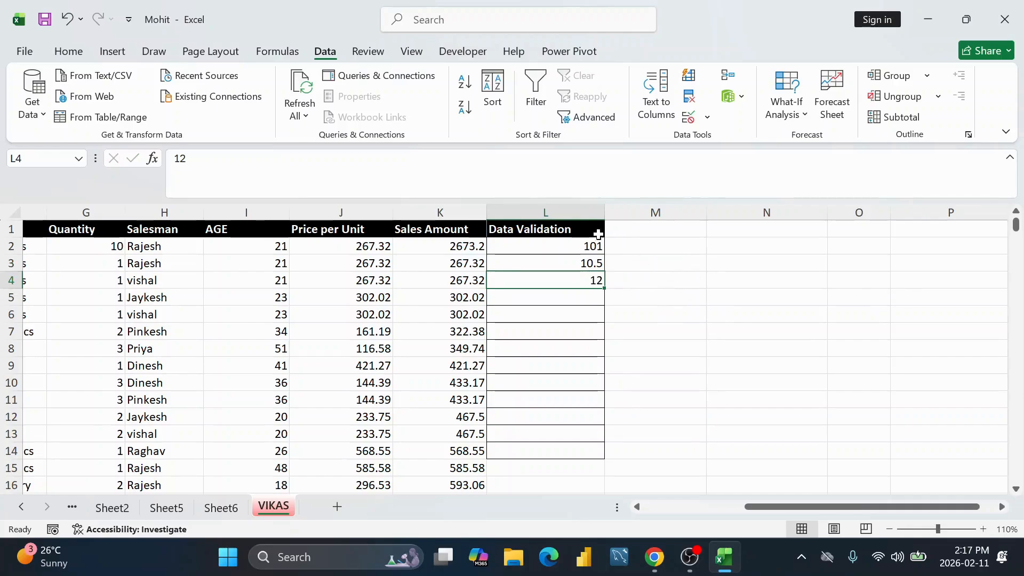
{"action": "left_click_drag", "start_coordinate": [582, 246], "coordinate": [586, 451]}
{"action": "left_click", "coordinate": [592, 281]}
{"action": "left_click", "coordinate": [721, 285]}
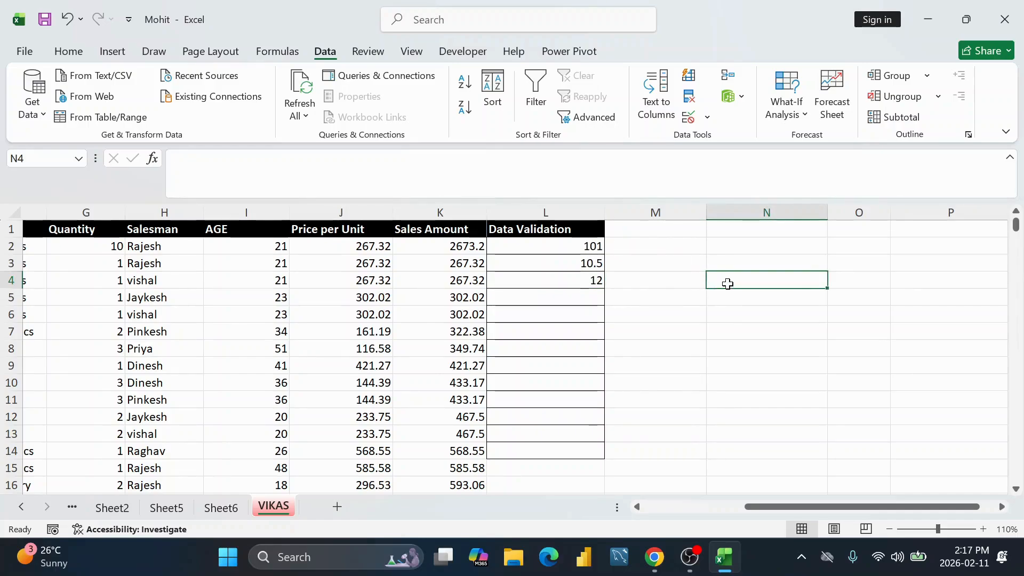
Step: Enter headings Whole number/int, decimal/float and string/text in N4:P4
{"action": "type", "text": "Whole"}
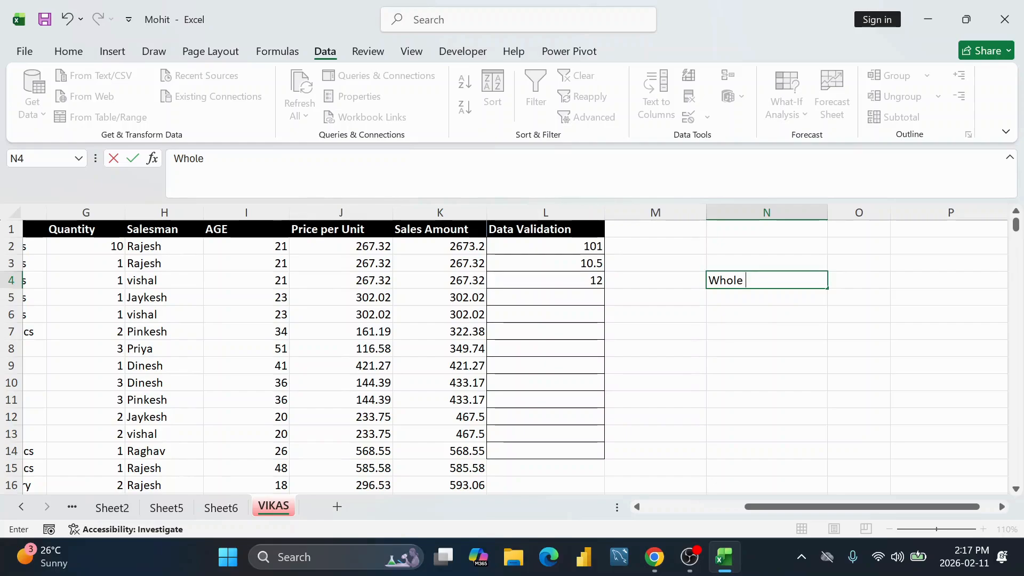
{"action": "type", "text": " number/"}
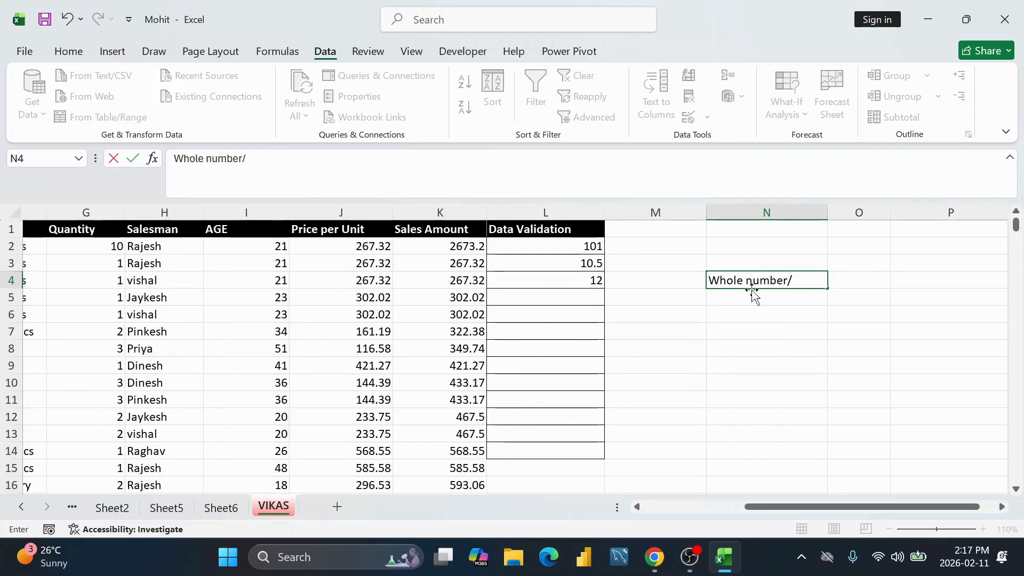
{"action": "type", "text": "int"}
{"action": "key", "text": "Tab"}
{"action": "type", "text": "dec"}
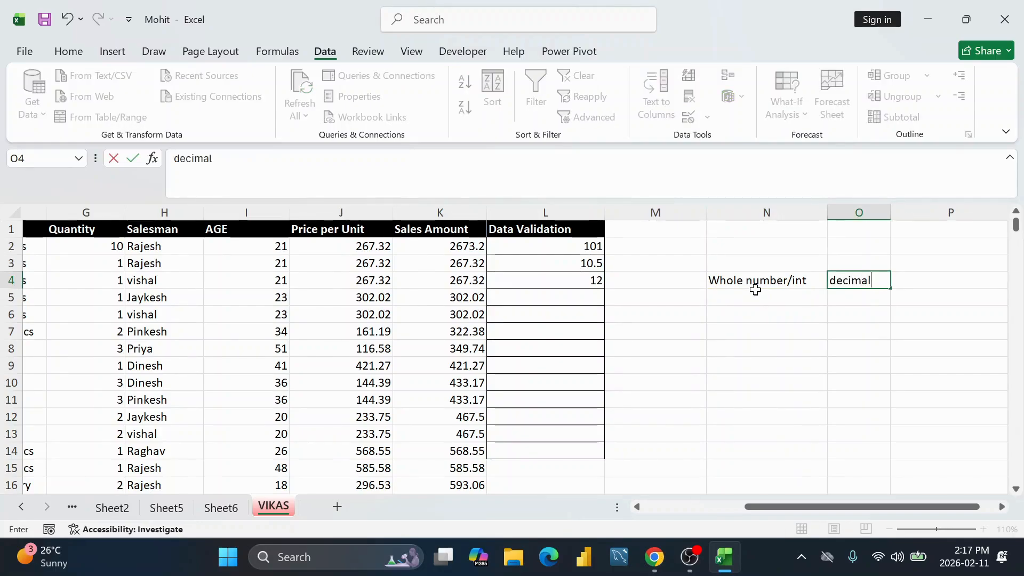
{"action": "type", "text": "imal/float"}
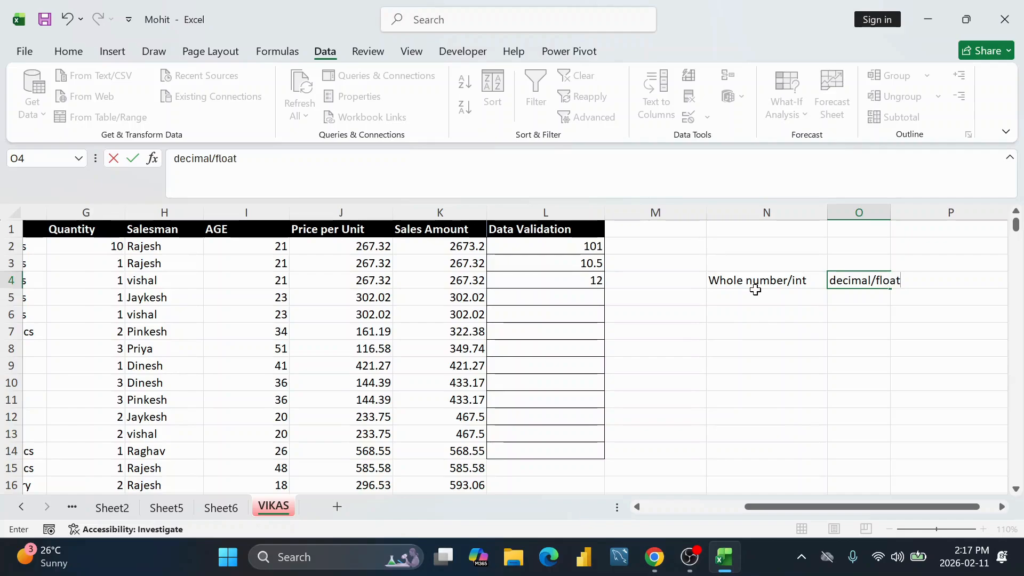
{"action": "key", "text": "Tab"}
{"action": "type", "text": "s"}
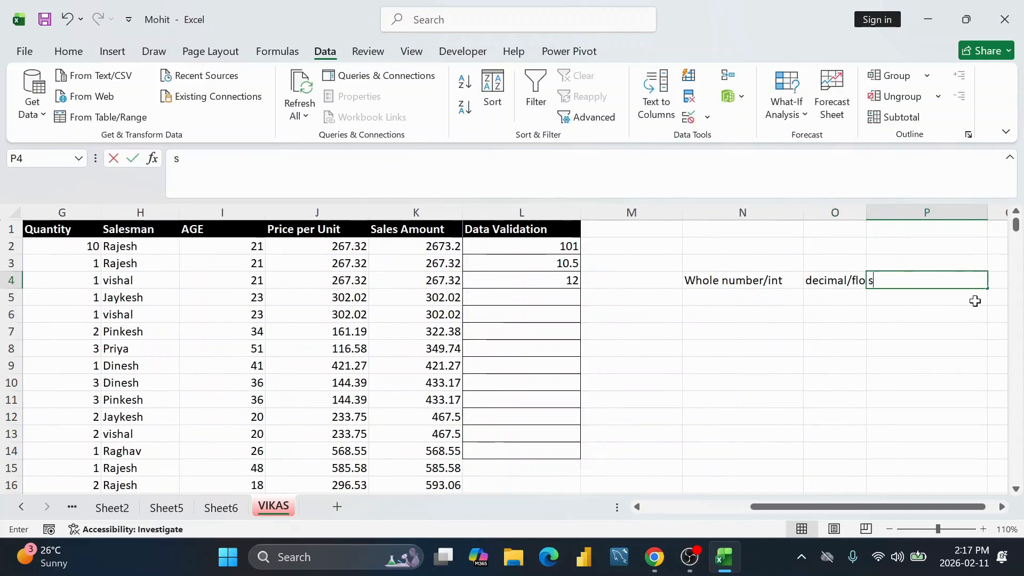
{"action": "type", "text": "tring/"}
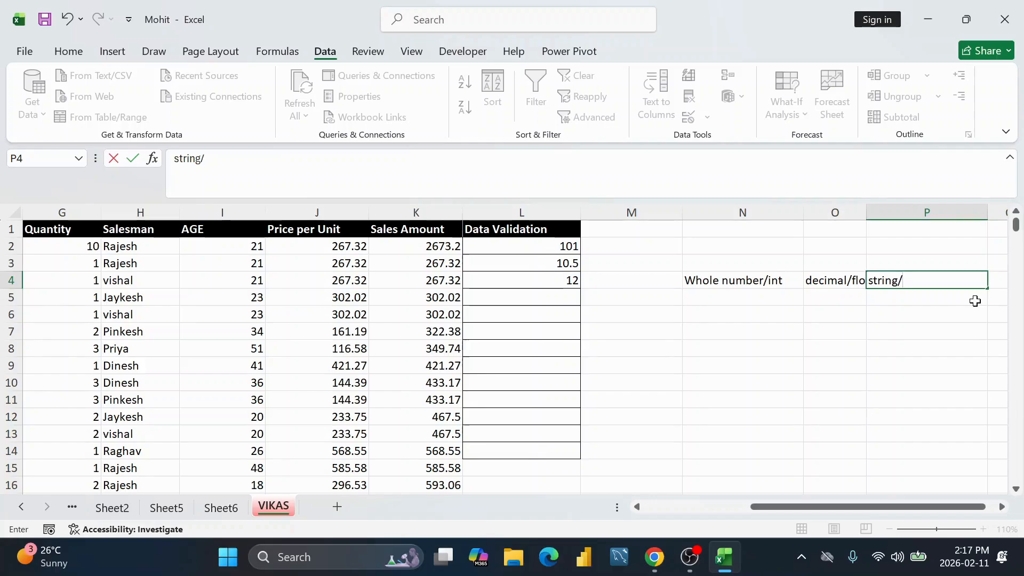
{"action": "type", "text": "text"}
{"action": "key", "text": "Return"}
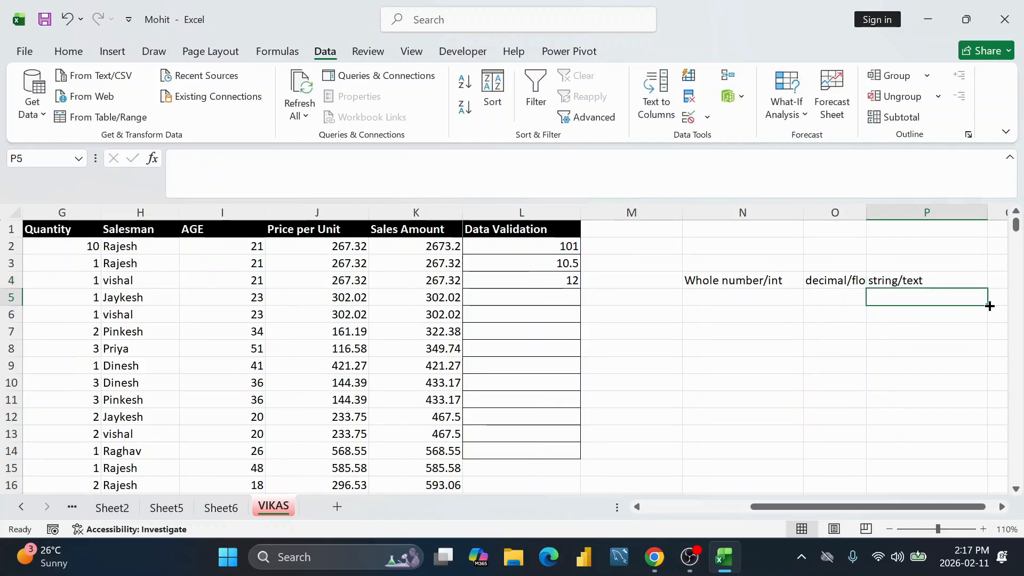
{"action": "left_click", "coordinate": [751, 278]}
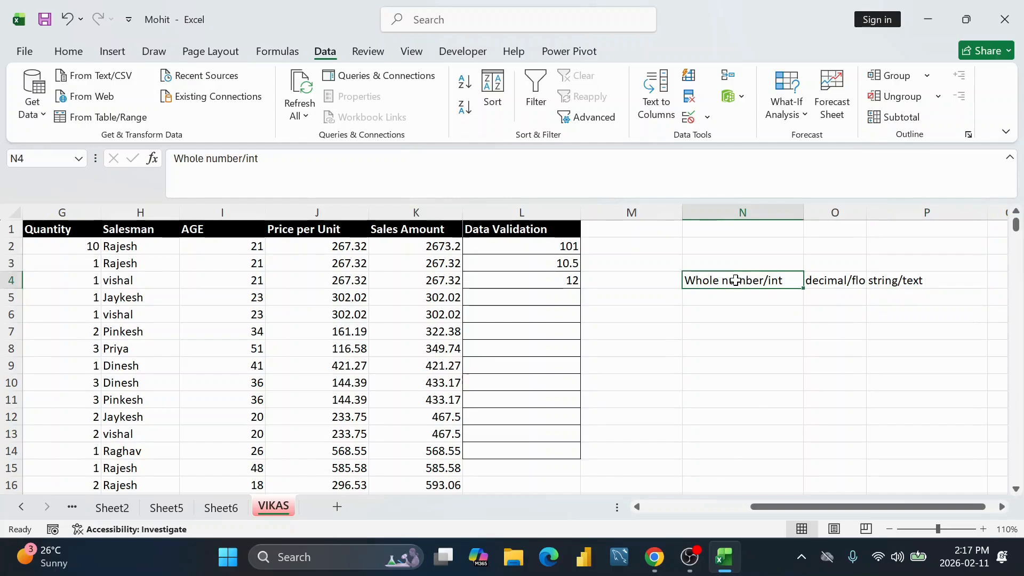
Step: Enter examples 123, 123/123.00 and anything in N5:P5
{"action": "left_click", "coordinate": [742, 299]}
{"action": "type", "text": "123"}
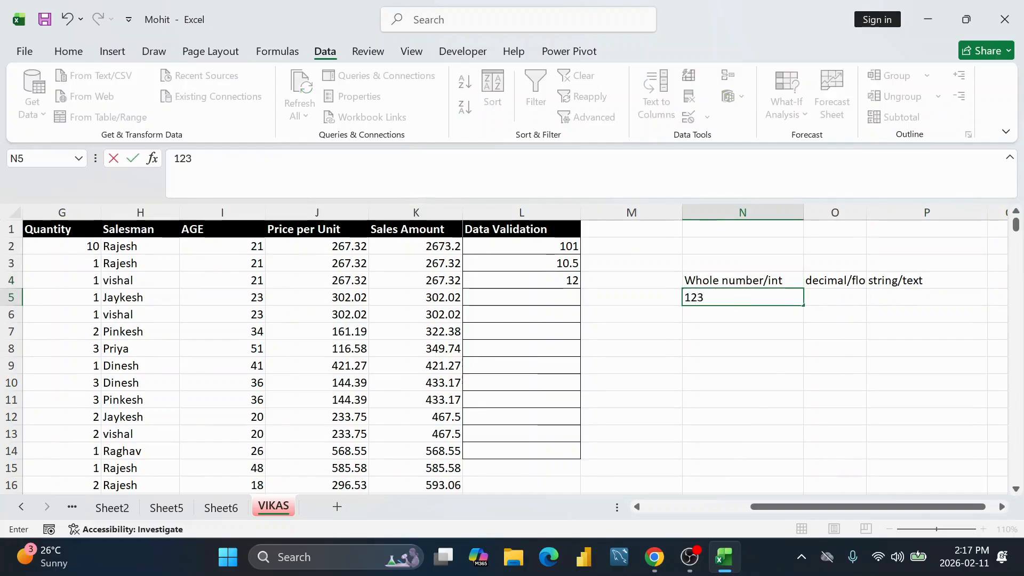
{"action": "left_click", "coordinate": [841, 298]}
{"action": "type", "text": "1"}
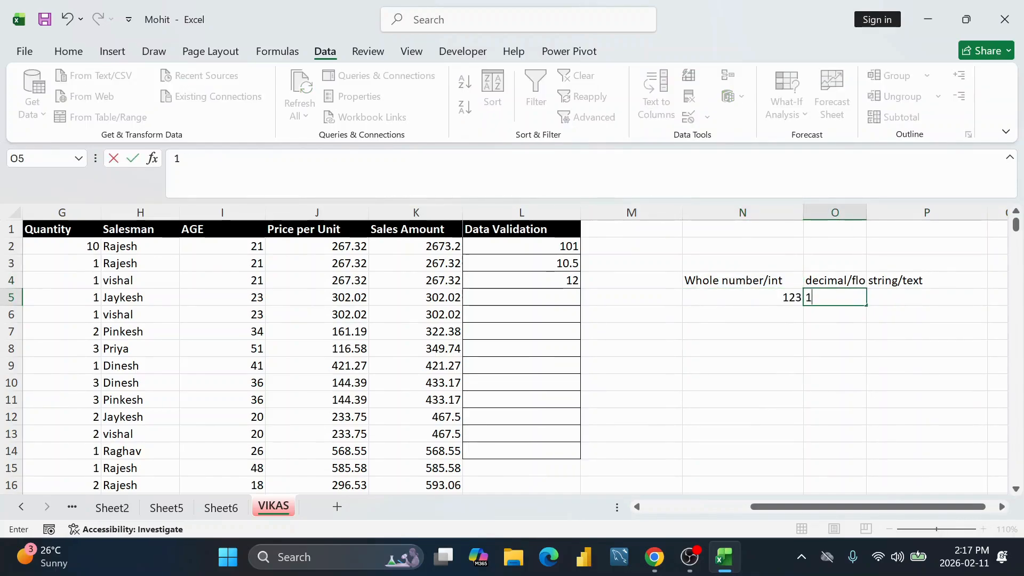
{"action": "type", "text": "23/123."}
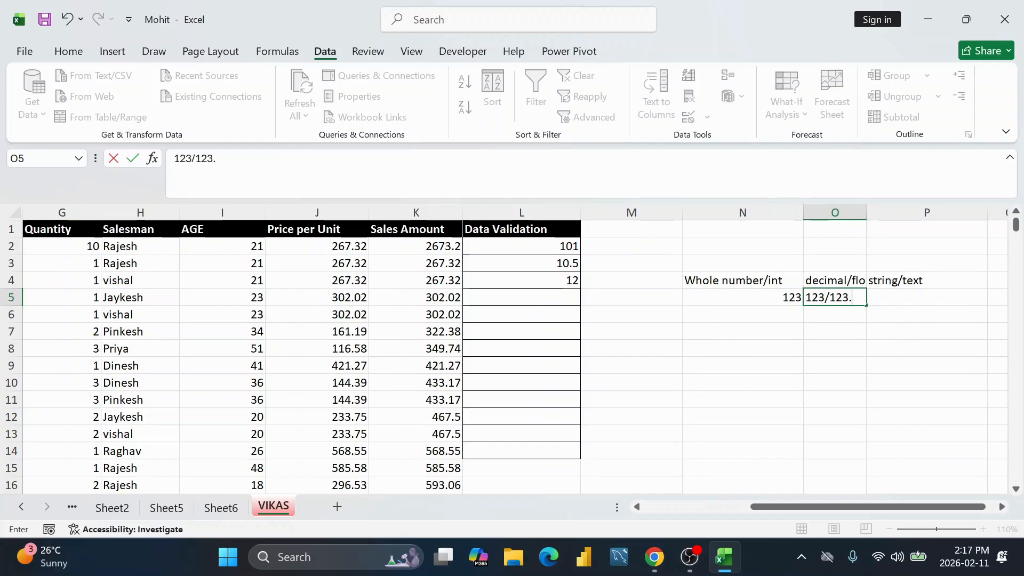
{"action": "type", "text": "00"}
{"action": "key", "text": "Tab"}
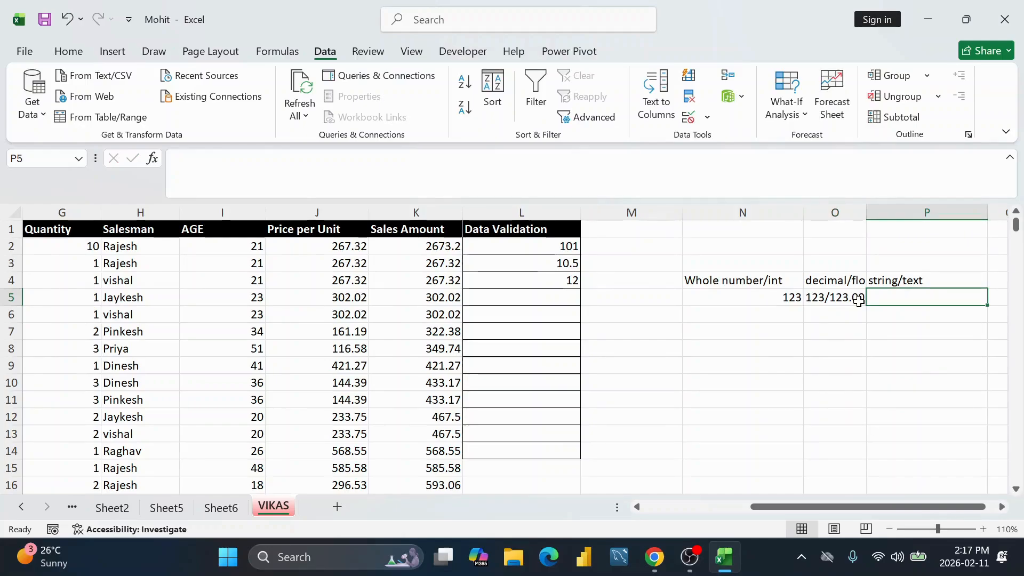
{"action": "type", "text": "anything"}
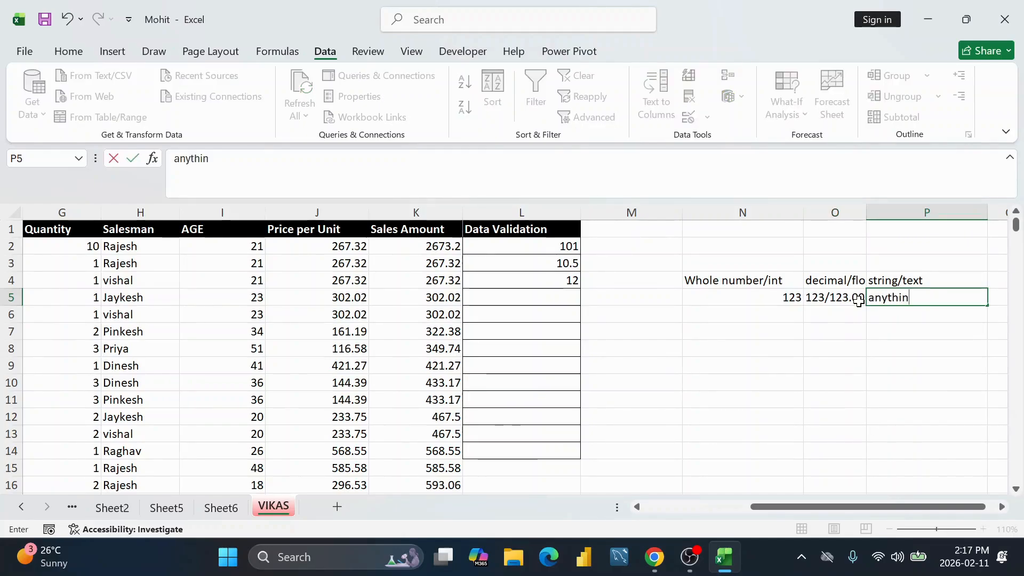
{"action": "key", "text": "Return"}
Step: Review the labels and example values in the N4:P5 reference table
{"action": "left_click", "coordinate": [898, 295]}
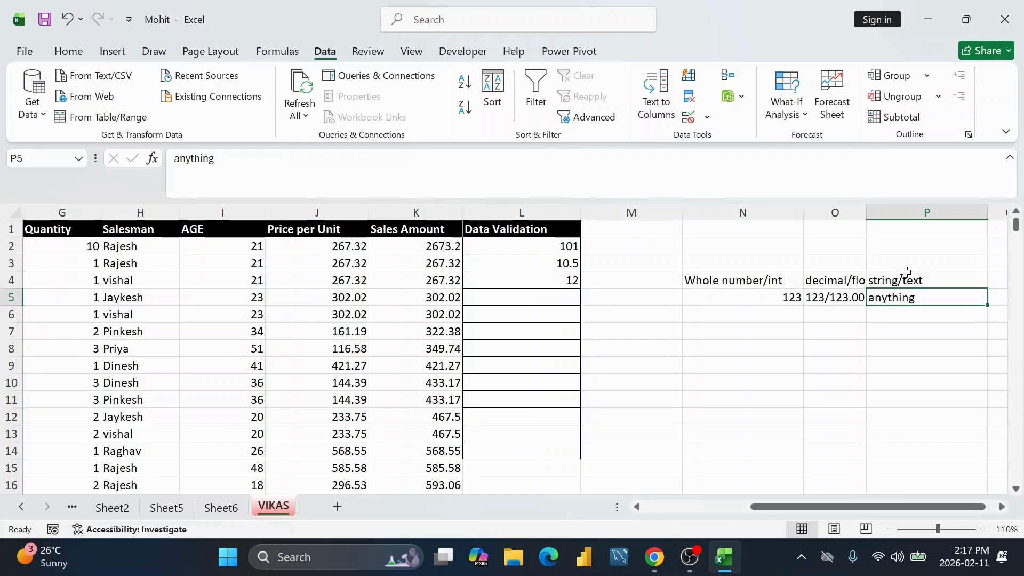
{"action": "left_click", "coordinate": [905, 279]}
{"action": "left_click", "coordinate": [883, 297]}
{"action": "left_click", "coordinate": [836, 296]}
{"action": "left_click", "coordinate": [879, 296]}
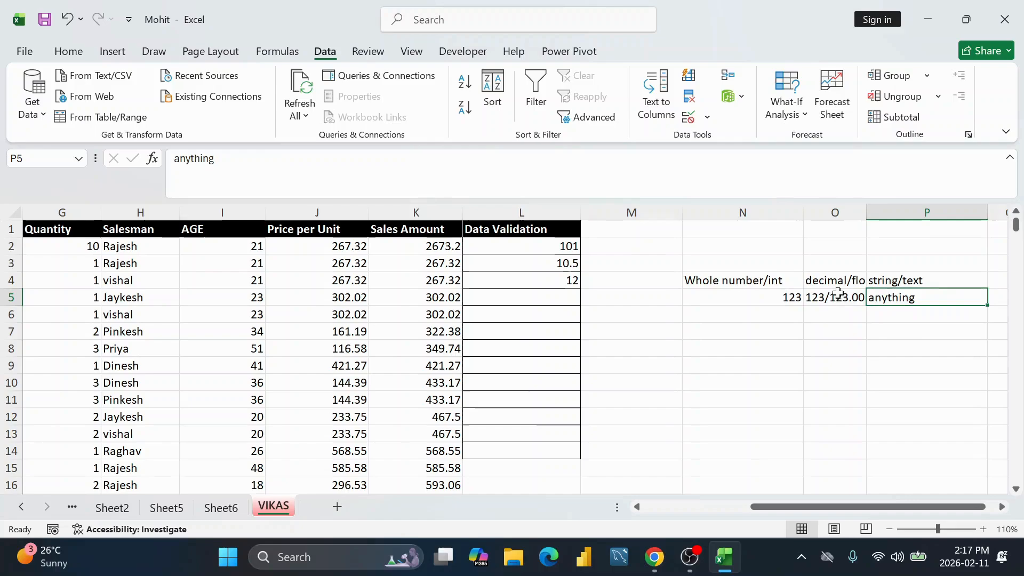
{"action": "left_click", "coordinate": [715, 299]}
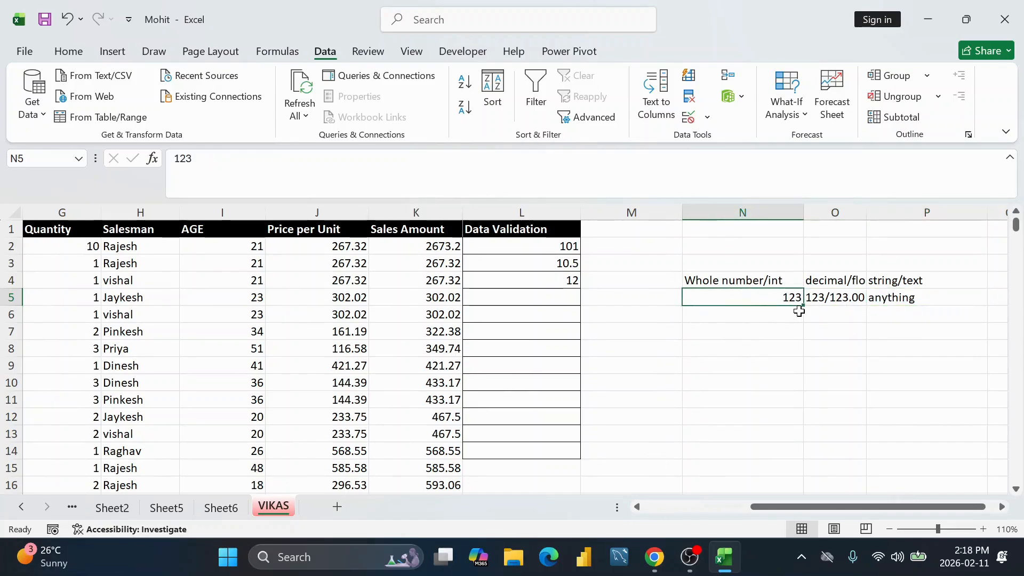
{"action": "left_click", "coordinate": [834, 295]}
{"action": "left_click", "coordinate": [545, 293]}
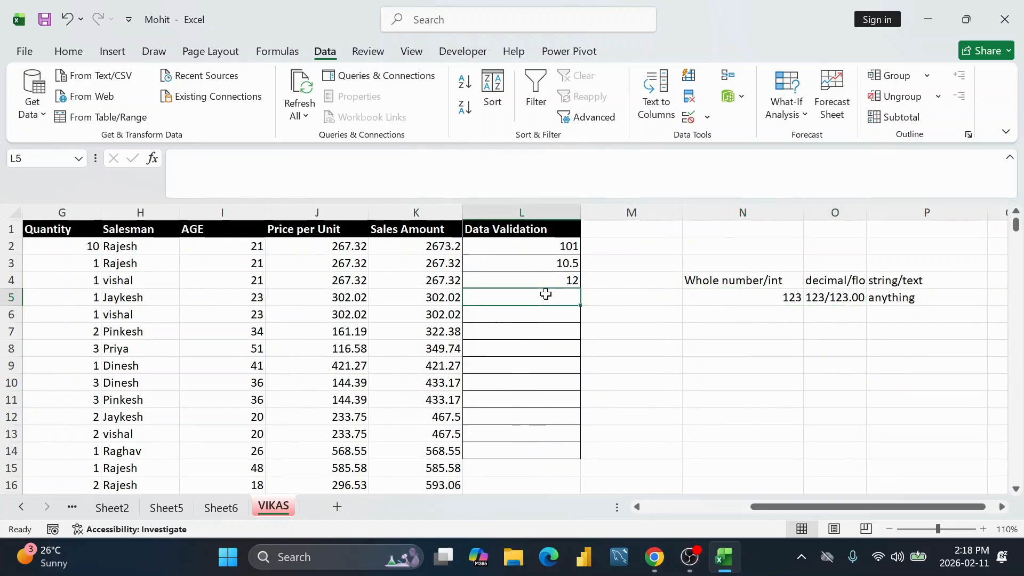
{"action": "type", "text": "xyz"}
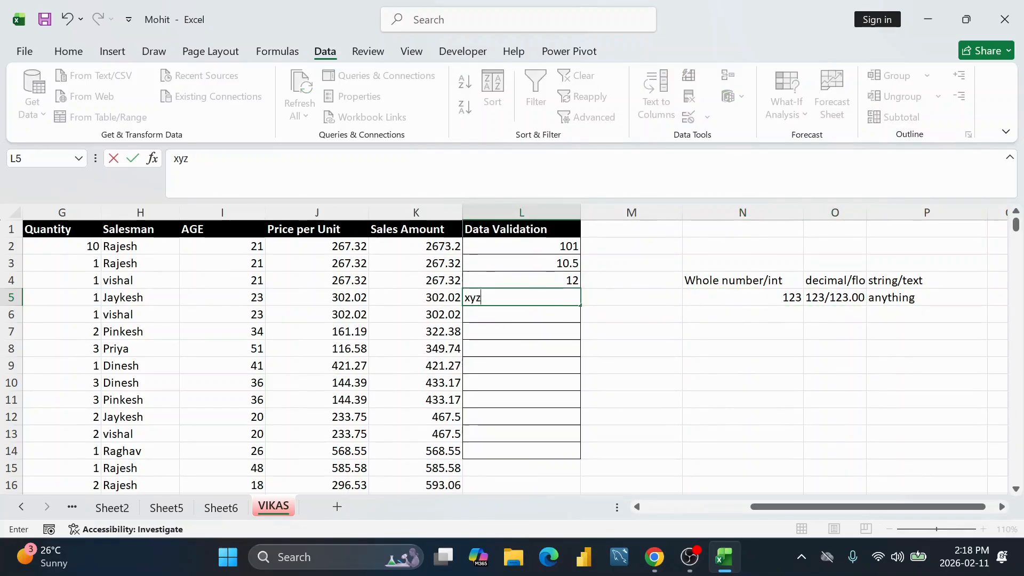
{"action": "key", "text": "Return"}
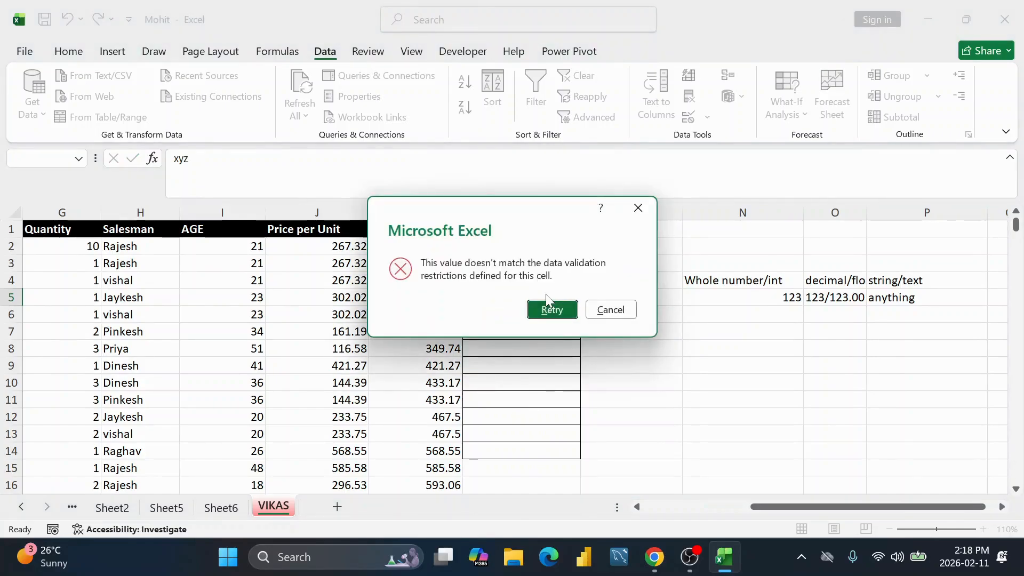
{"action": "left_click", "coordinate": [610, 309]}
{"action": "left_click_drag", "start_coordinate": [552, 241], "coordinate": [551, 455]}
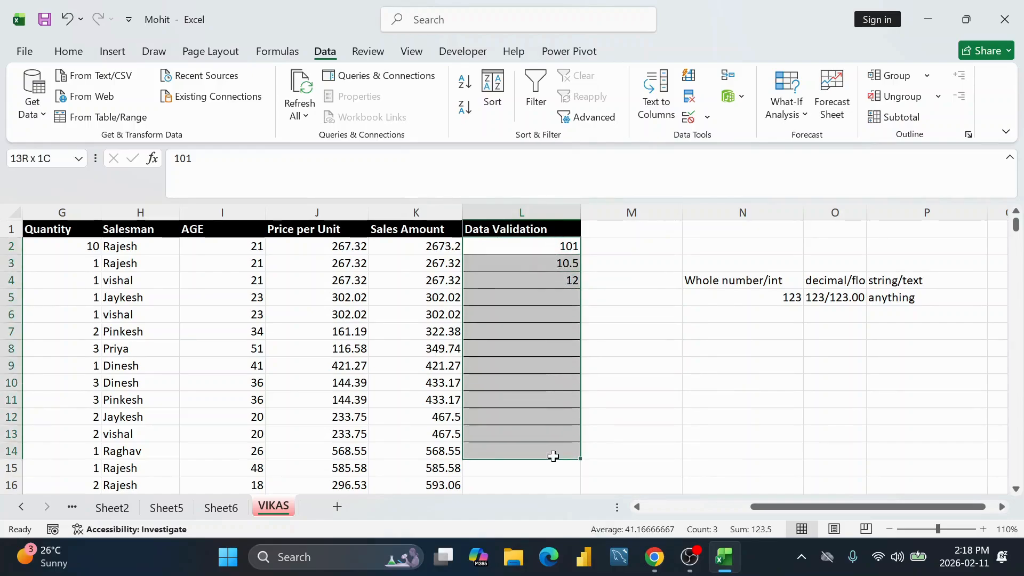
{"action": "left_click", "coordinate": [688, 116]}
{"action": "left_click", "coordinate": [476, 298]}
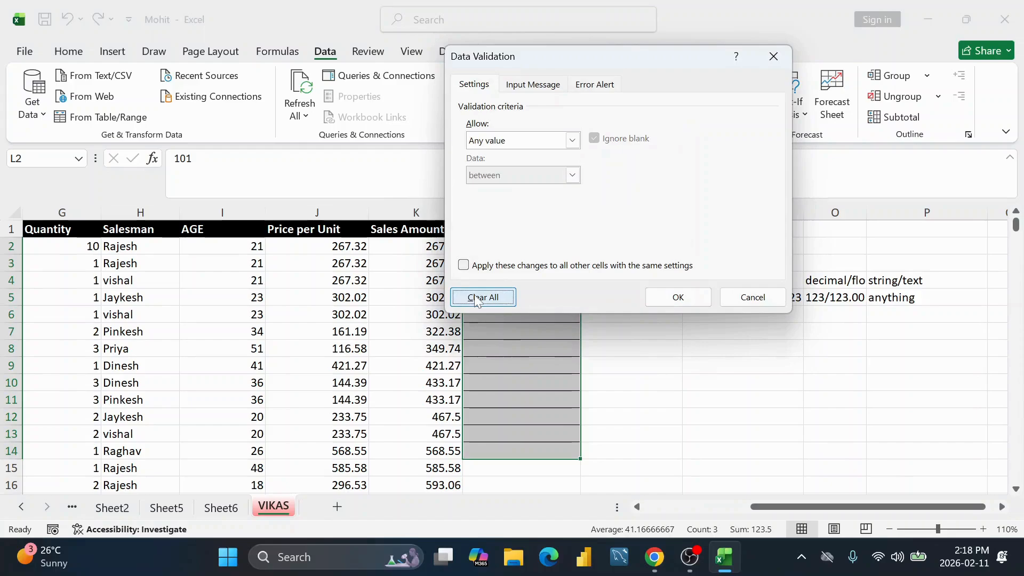
{"action": "left_click", "coordinate": [573, 141]}
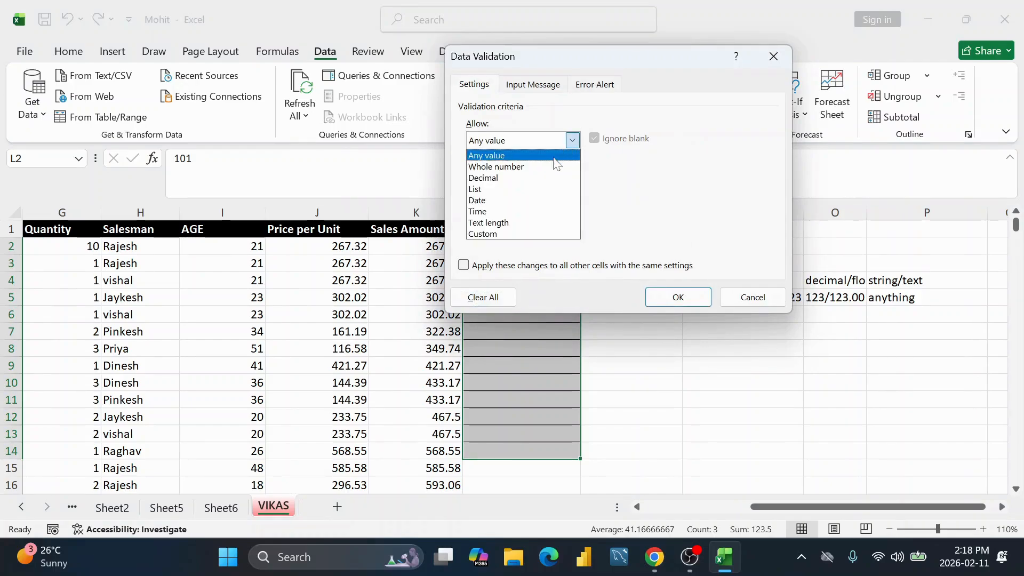
{"action": "left_click", "coordinate": [496, 189]}
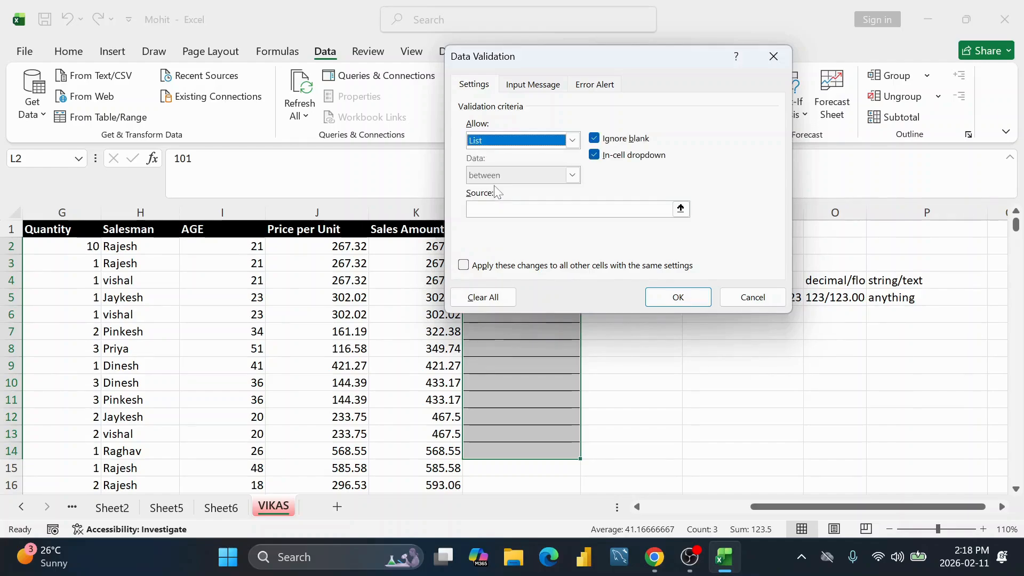
{"action": "left_click", "coordinate": [477, 209]}
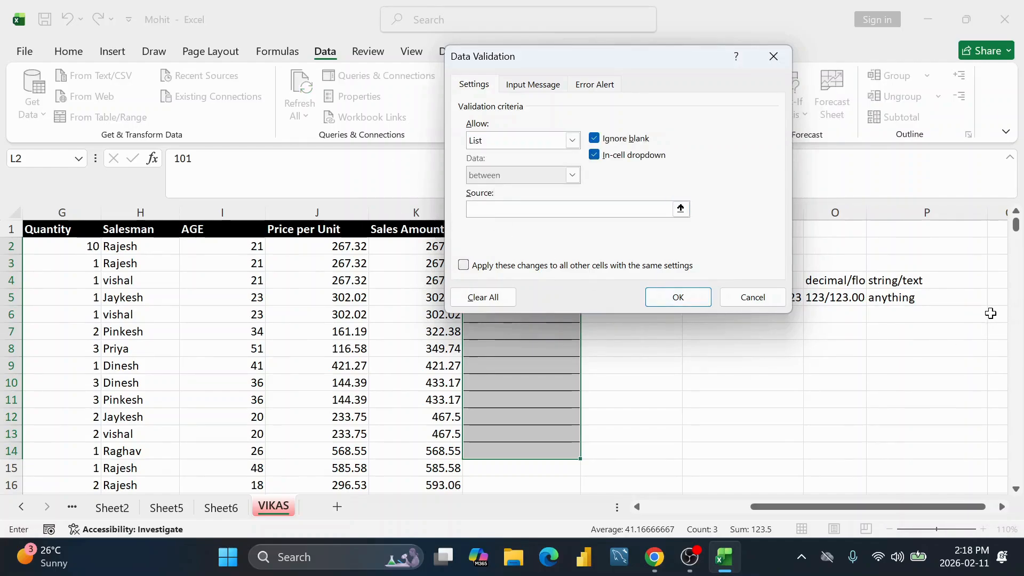
{"action": "left_click", "coordinate": [773, 56]}
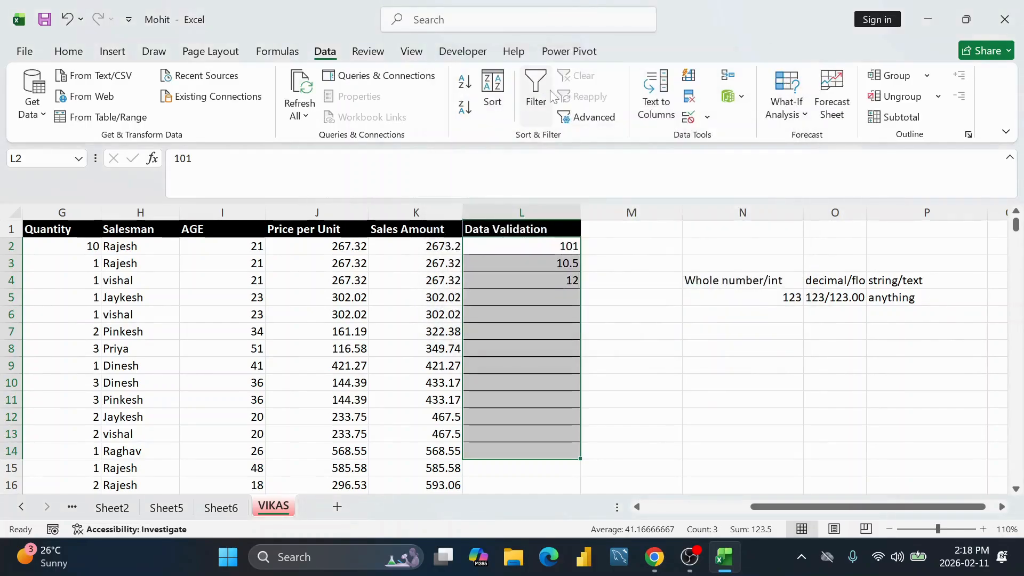
{"action": "left_click", "coordinate": [693, 115]}
{"action": "left_click", "coordinate": [572, 141]}
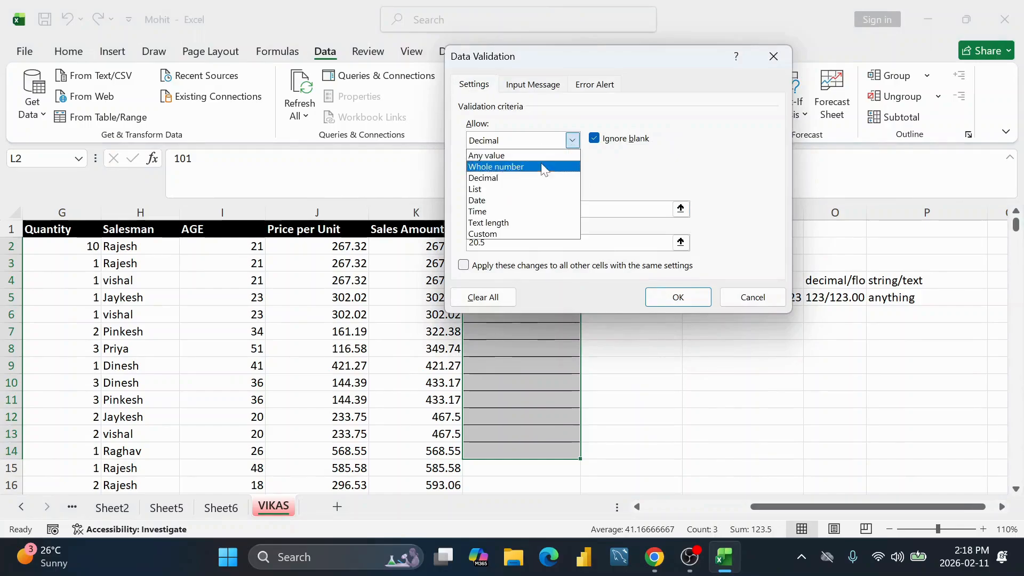
{"action": "left_click", "coordinate": [501, 190]}
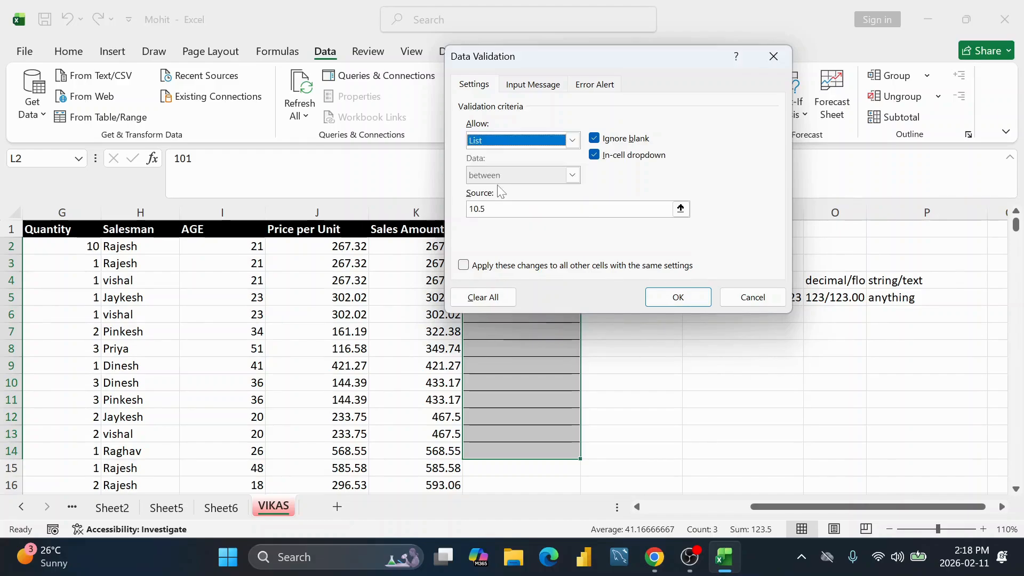
{"action": "left_click", "coordinate": [774, 56]}
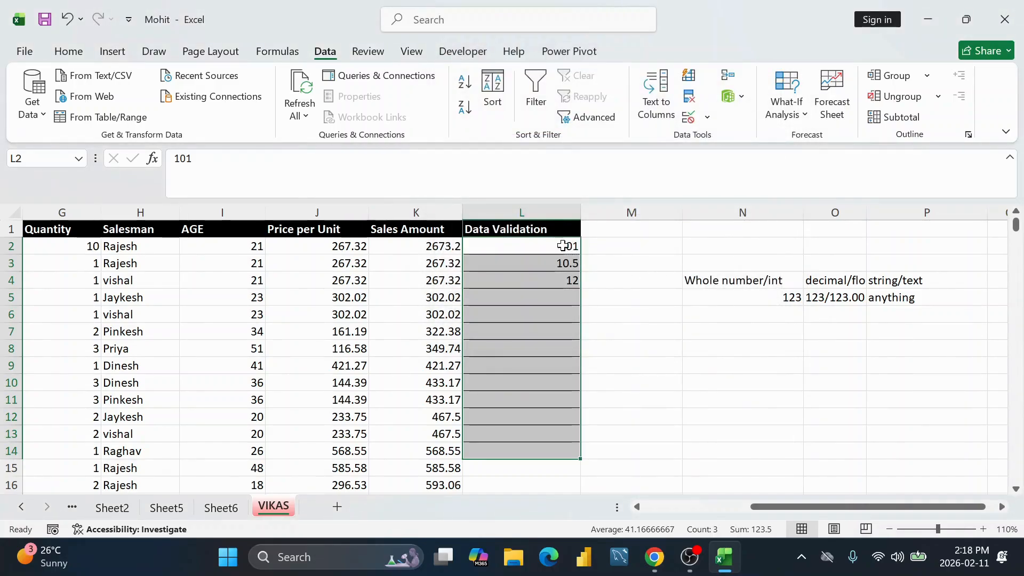
{"action": "left_click_drag", "start_coordinate": [563, 246], "coordinate": [555, 450]}
Step: Clear 101, 10.5 and 12 from L2:L4 and enter vikas, Mohit, Raju in O8:O10
{"action": "key", "text": "Delete"}
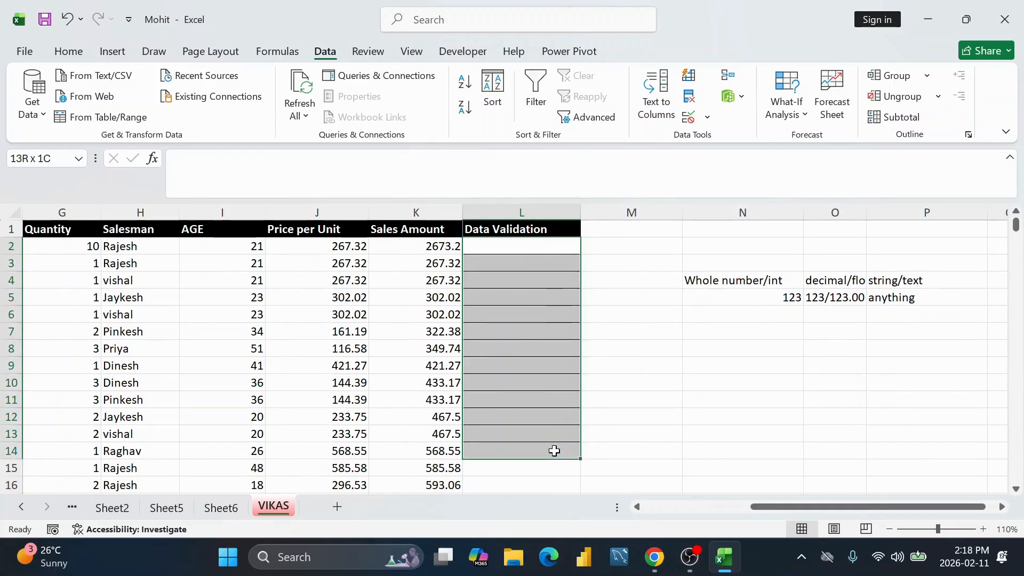
{"action": "left_click", "coordinate": [640, 299]}
{"action": "left_click", "coordinate": [806, 355]}
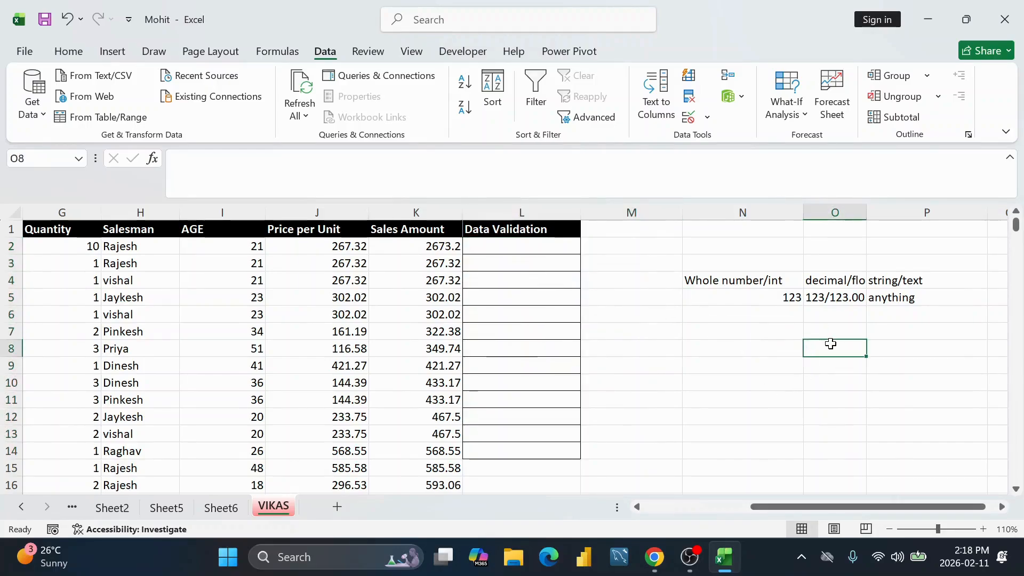
{"action": "type", "text": "vikas"}
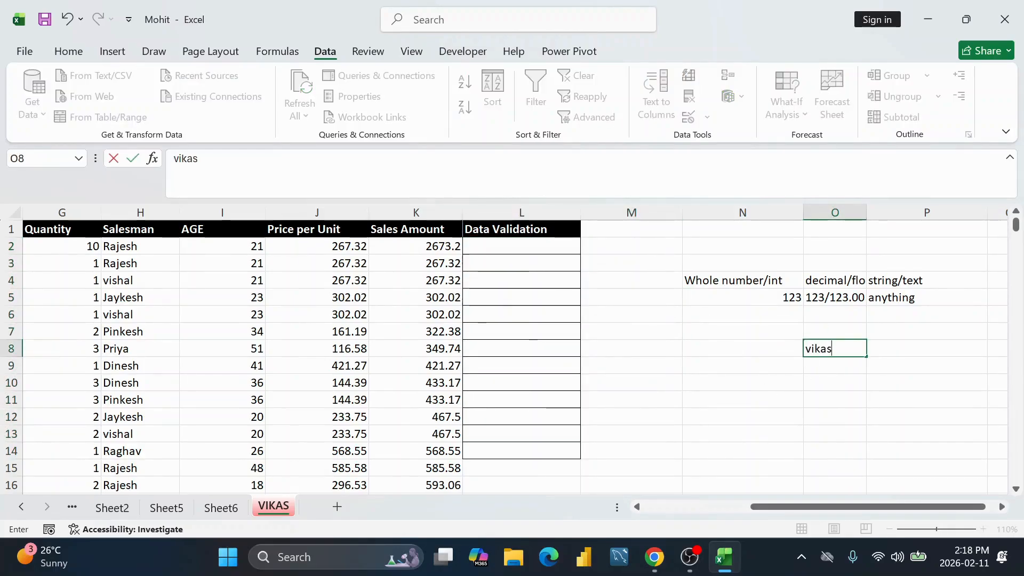
{"action": "key", "text": "Return"}
{"action": "type", "text": "Mohit"}
{"action": "key", "text": "Return"}
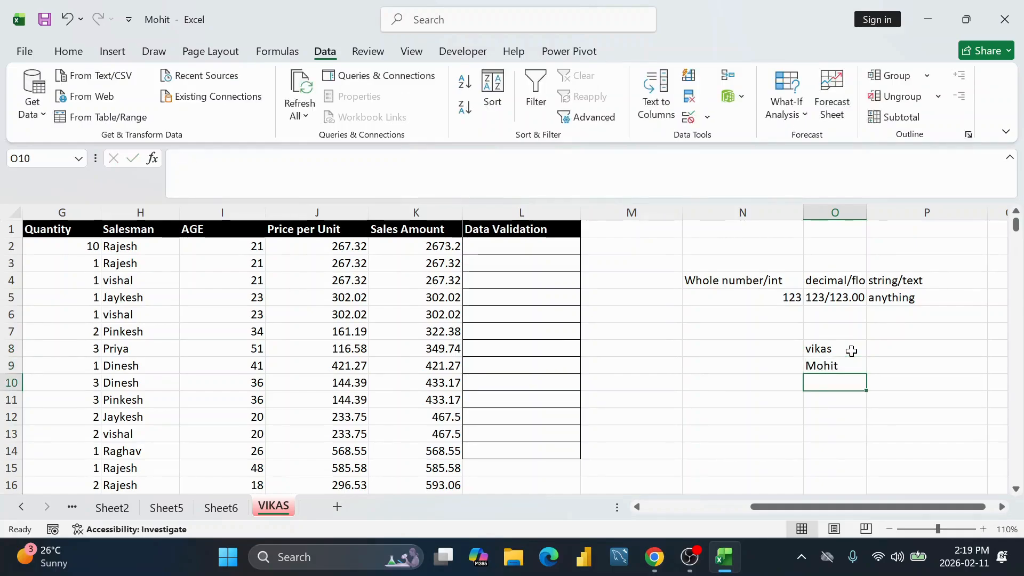
{"action": "type", "text": "Raju"}
{"action": "key", "text": "Return"}
Step: Add Pri in O11 to complete the four-name list
{"action": "key", "text": "Up"}
{"action": "key", "text": "Up"}
{"action": "key", "text": "Up"}
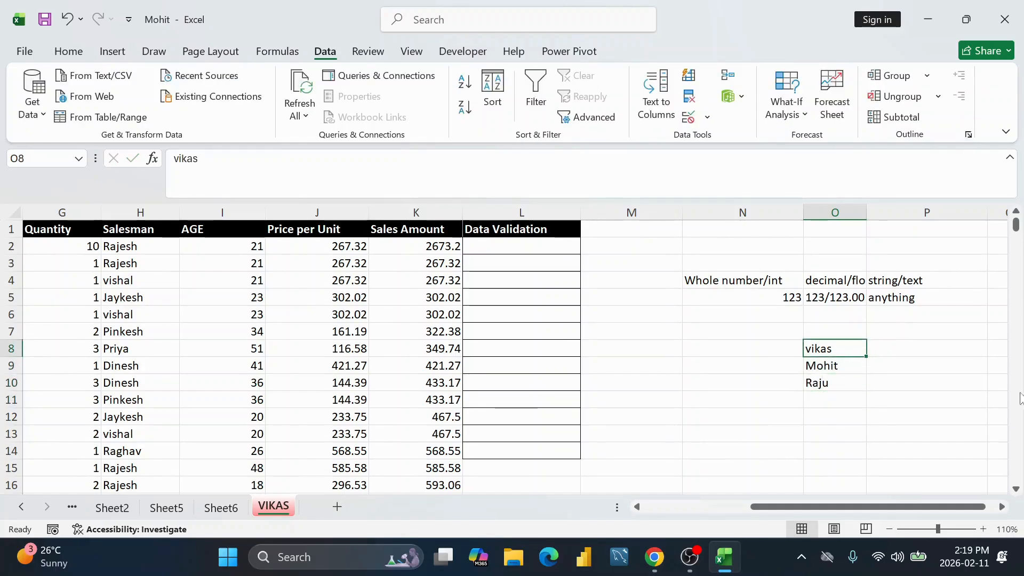
{"action": "key", "text": "Down"}
{"action": "key", "text": "Down"}
{"action": "key", "text": "Down"}
{"action": "type", "text": "Pri"}
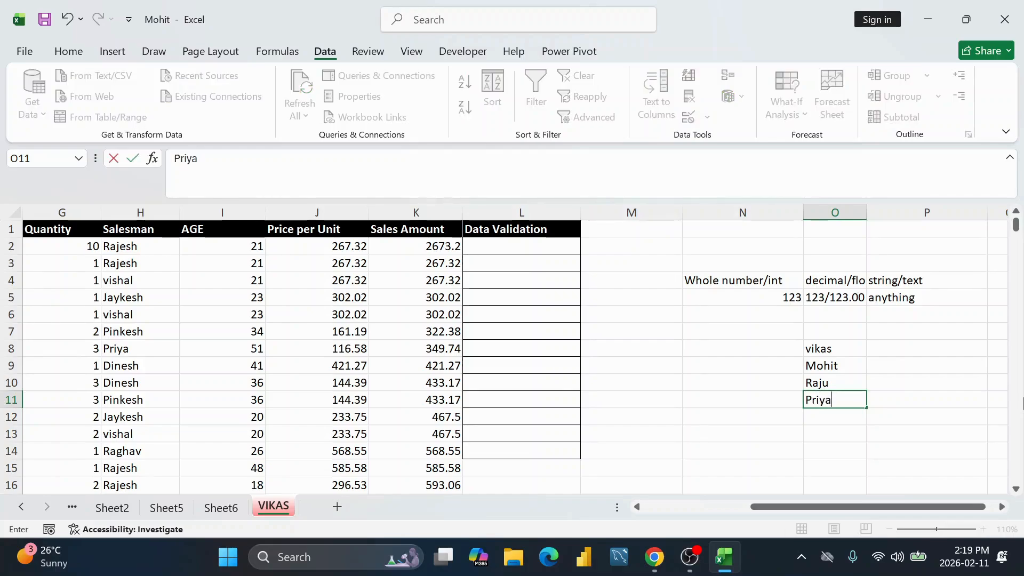
{"action": "key", "text": "Return"}
{"action": "left_click_drag", "start_coordinate": [836, 341], "coordinate": [830, 400]}
{"action": "left_click", "coordinate": [548, 243]}
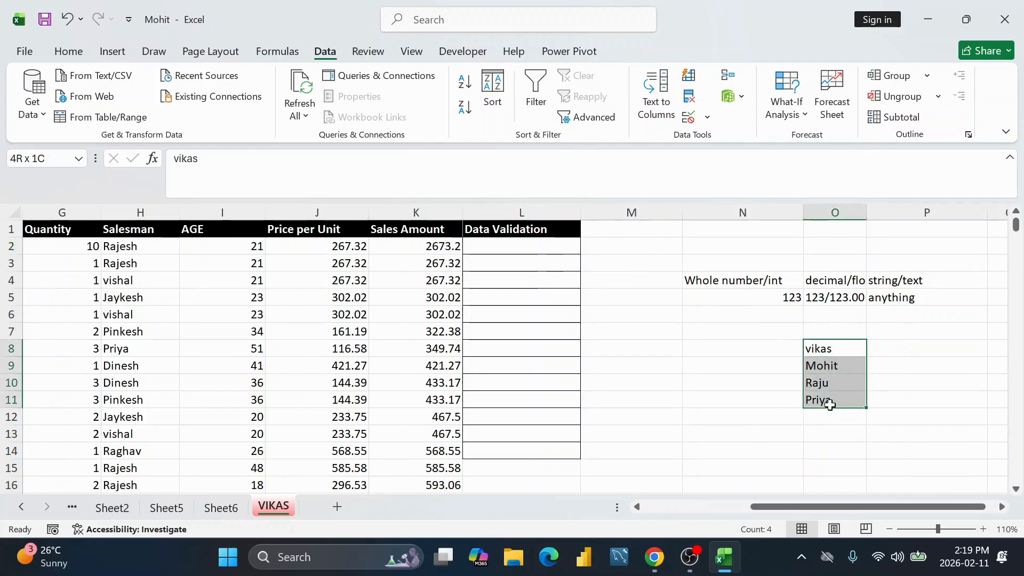
{"action": "left_click", "coordinate": [486, 243]}
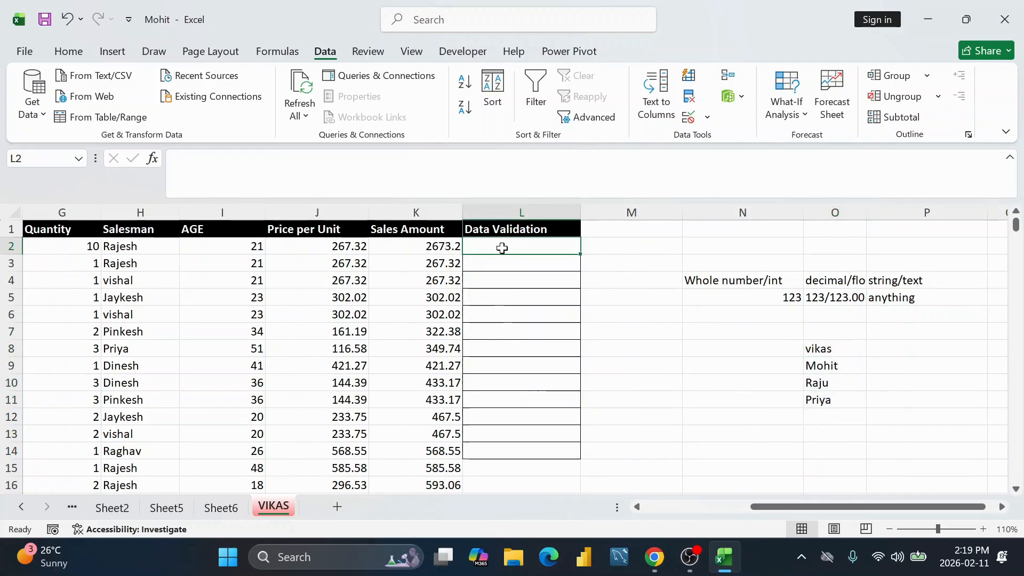
Step: Apply list data validation to L2:L14 with source =$O$8:$O$11
{"action": "left_click_drag", "start_coordinate": [521, 245], "coordinate": [525, 451]}
{"action": "left_click_drag", "start_coordinate": [821, 349], "coordinate": [825, 400]}
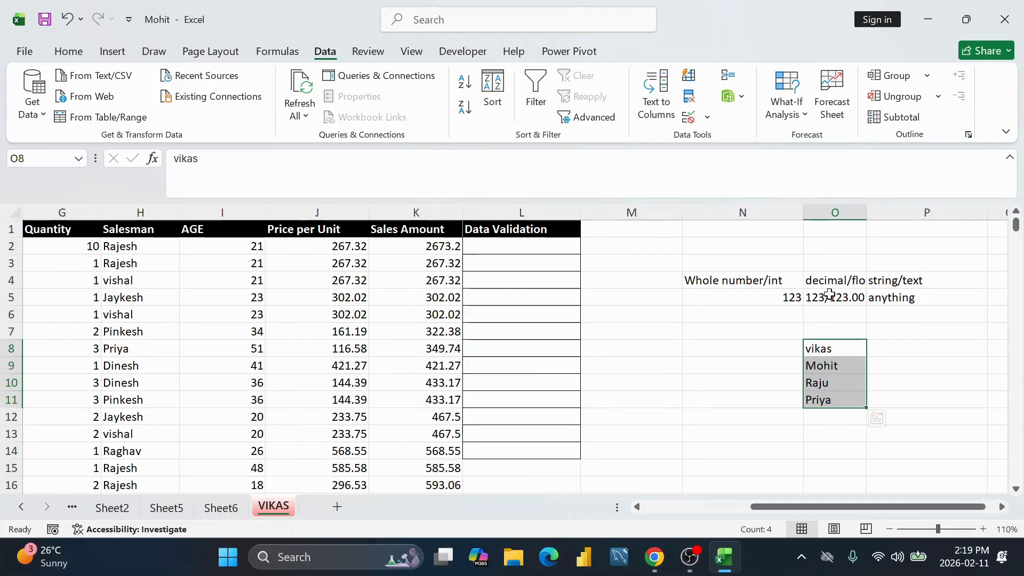
{"action": "left_click_drag", "start_coordinate": [848, 350], "coordinate": [823, 399]}
{"action": "left_click_drag", "start_coordinate": [558, 251], "coordinate": [552, 460]}
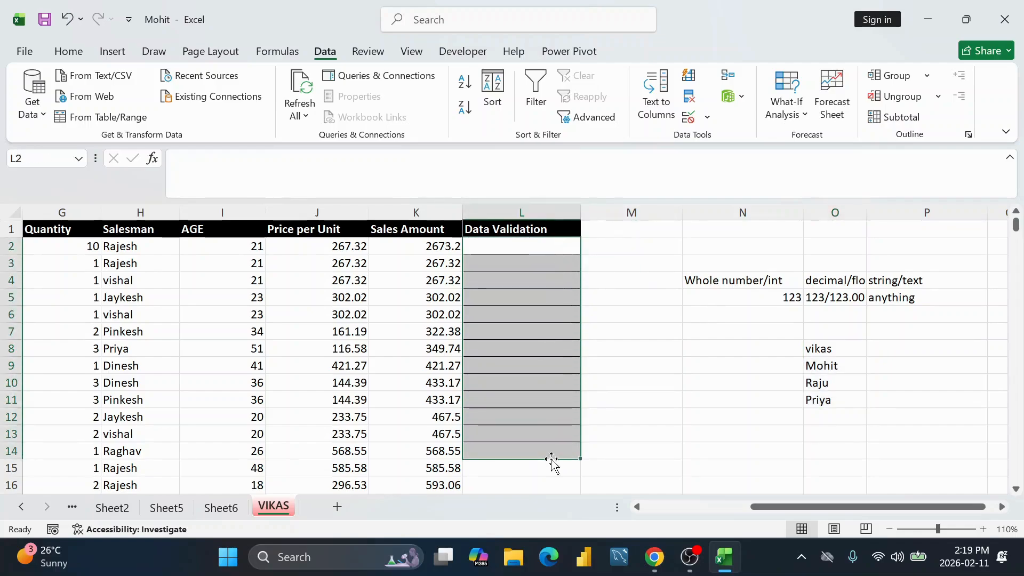
{"action": "left_click", "coordinate": [688, 117]}
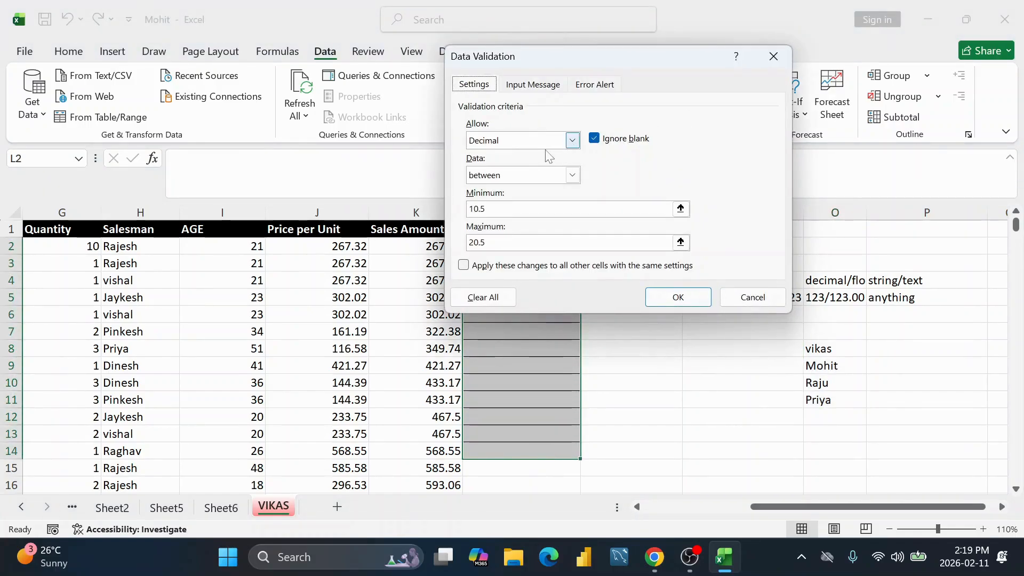
{"action": "left_click", "coordinate": [572, 140]}
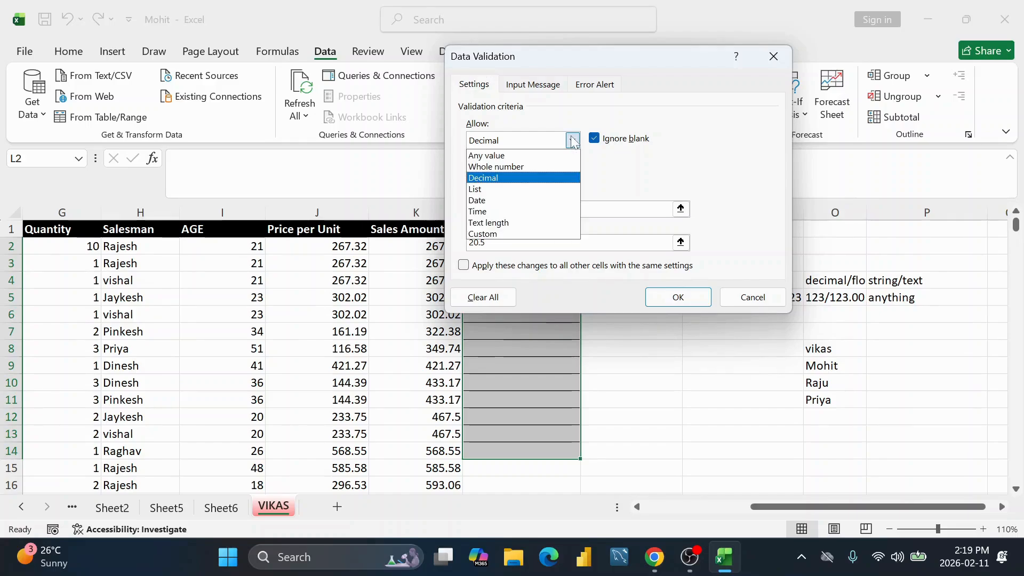
{"action": "left_click", "coordinate": [513, 187]}
{"action": "left_click", "coordinate": [496, 300]}
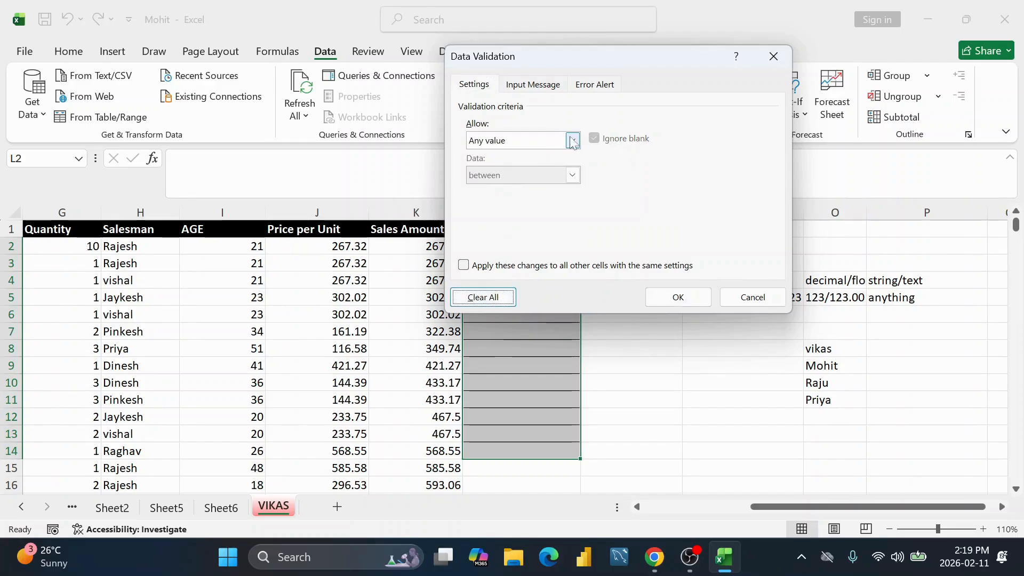
{"action": "left_click", "coordinate": [572, 140]}
{"action": "left_click", "coordinate": [512, 186]}
{"action": "left_click", "coordinate": [482, 208]}
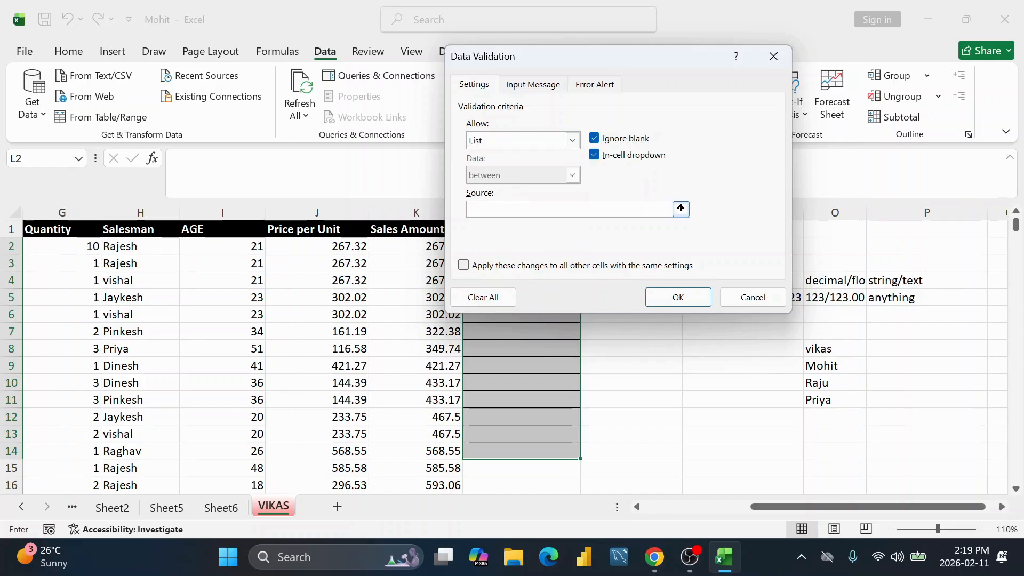
{"action": "left_click_drag", "start_coordinate": [832, 350], "coordinate": [831, 395]}
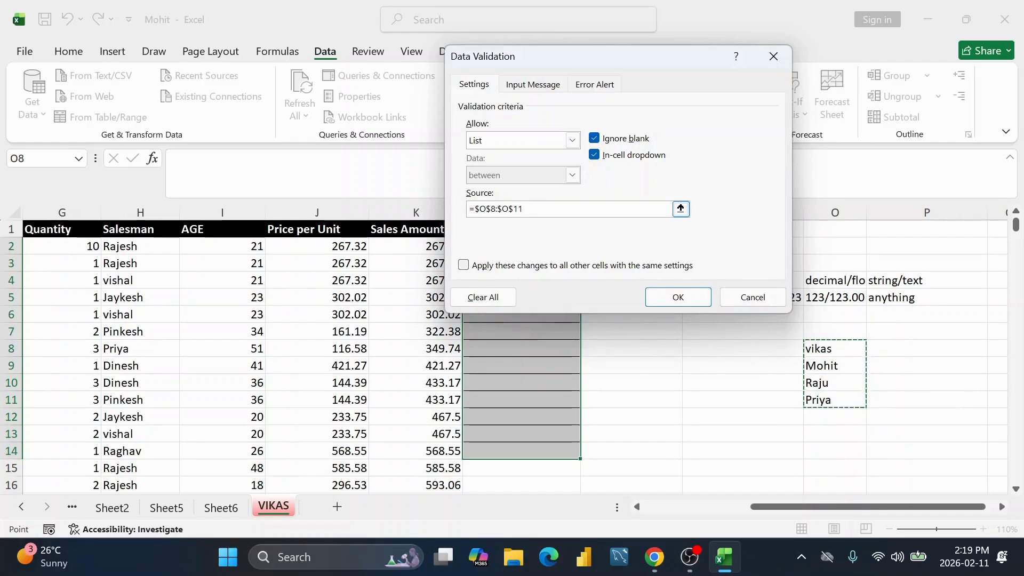
{"action": "left_click", "coordinate": [678, 297]}
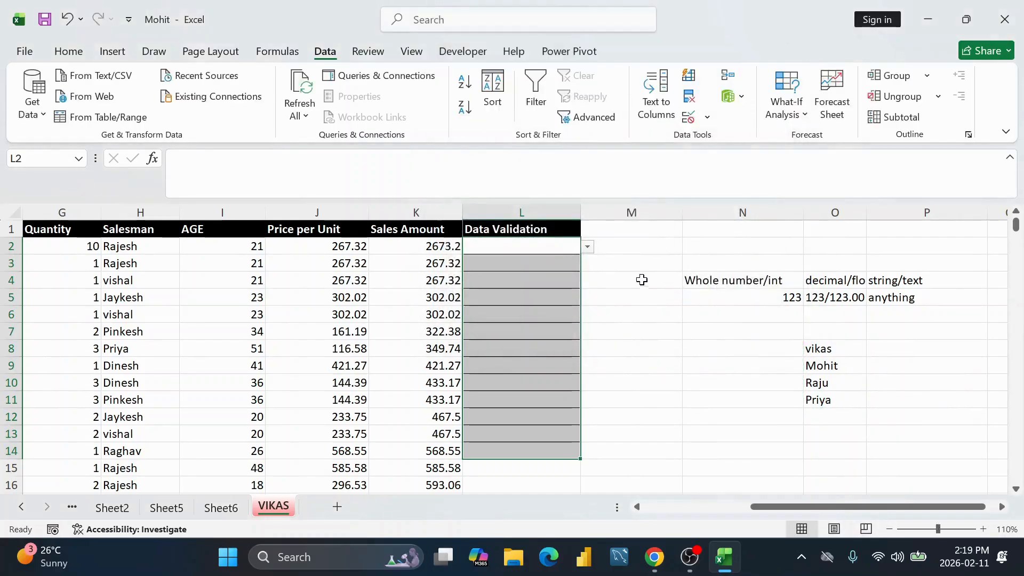
Step: Enter vikas in L2 from the suggested list name
{"action": "left_click", "coordinate": [543, 245]}
{"action": "type", "text": "vikas"}
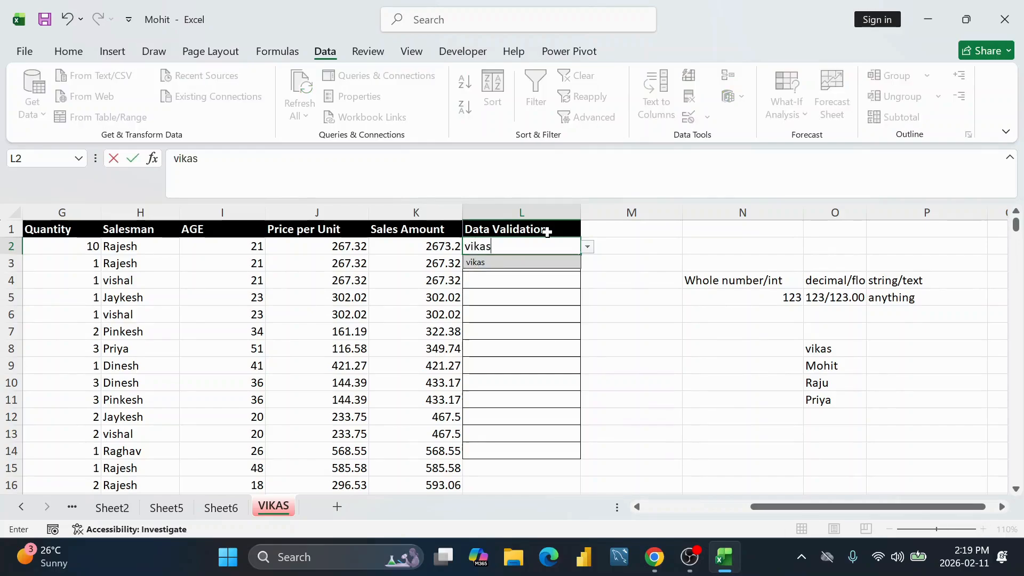
{"action": "key", "text": "Return"}
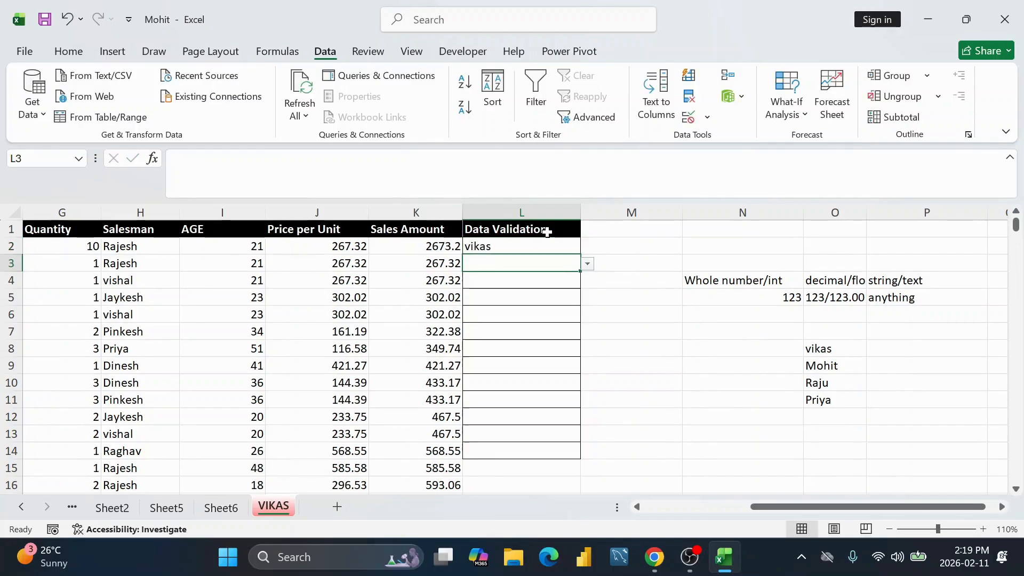
Step: Test L3 with the invalid entry 'xtz' and cancel the validation error
{"action": "type", "text": "xt"}
{"action": "type", "text": "z"}
{"action": "key", "text": "Return"}
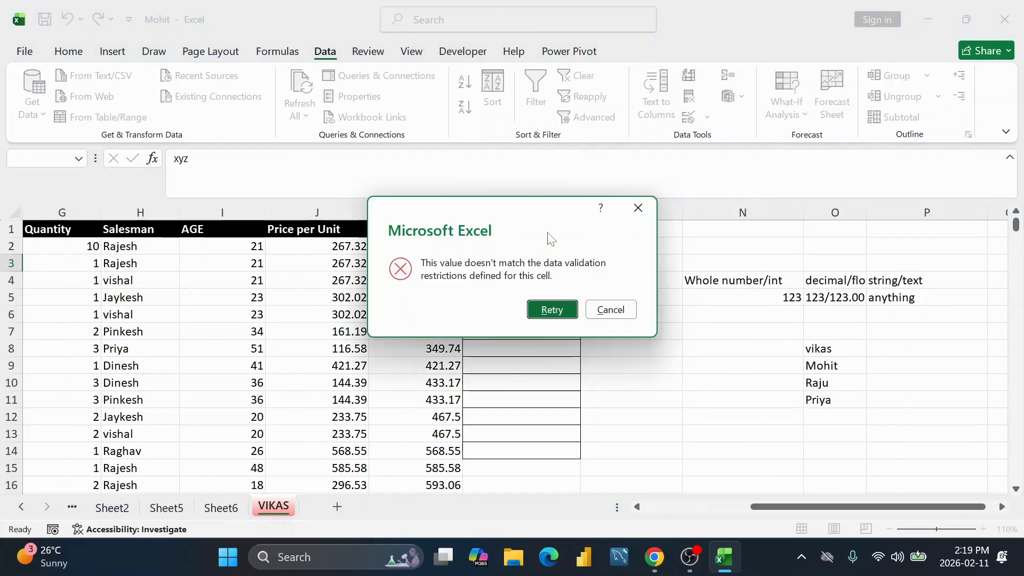
{"action": "left_click", "coordinate": [610, 309]}
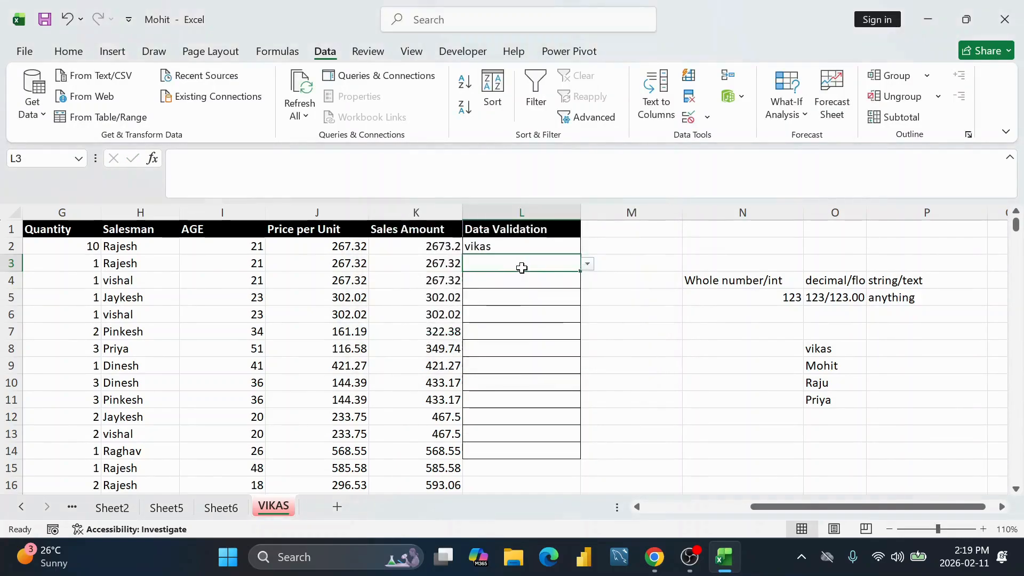
Step: Enter Mohit in L3 and select L1:L14
{"action": "left_click_drag", "start_coordinate": [842, 352], "coordinate": [835, 396]}
{"action": "left_click", "coordinate": [510, 263]}
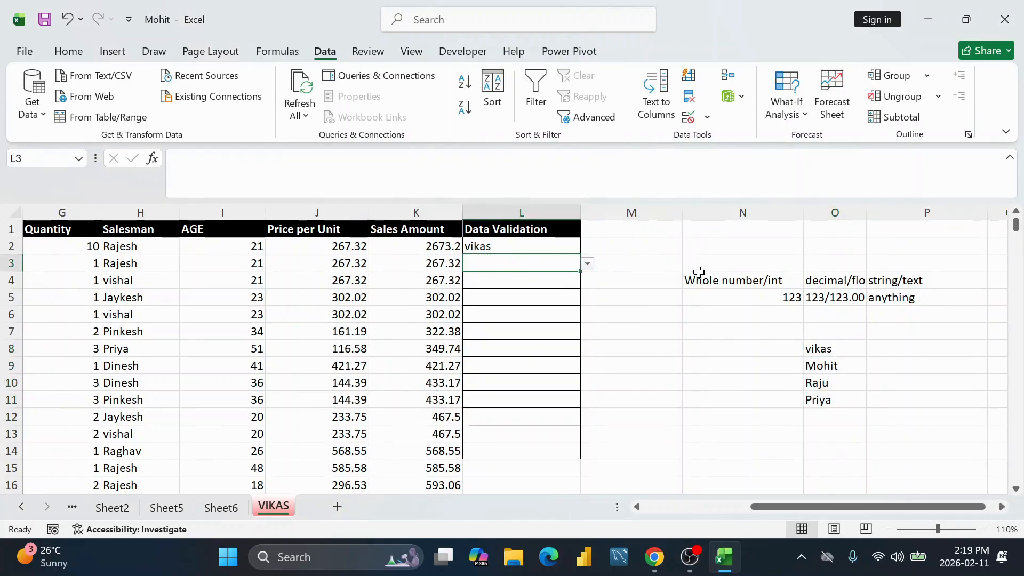
{"action": "type", "text": "Mohit"}
{"action": "key", "text": "Return"}
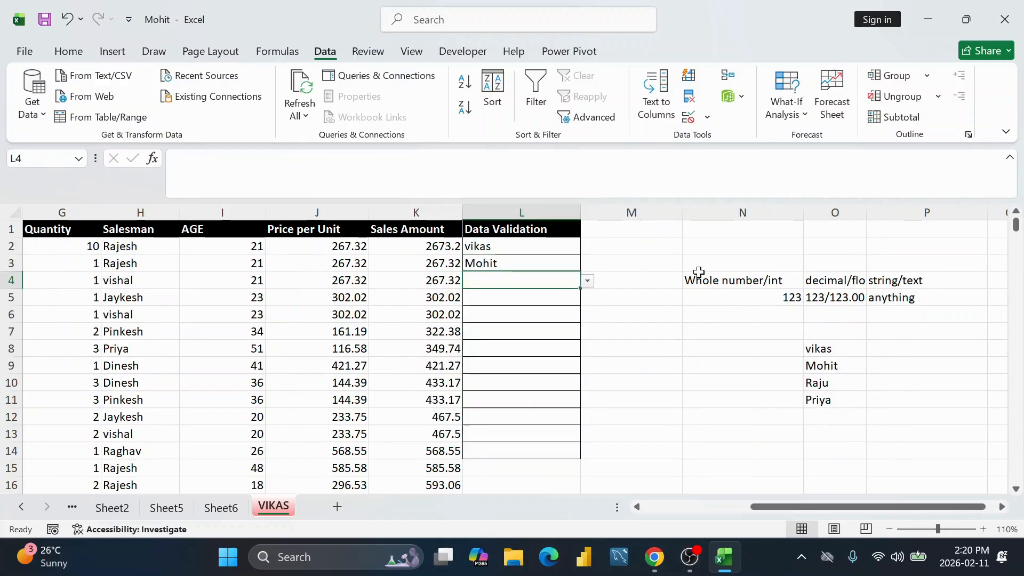
{"action": "left_click", "coordinate": [524, 250]}
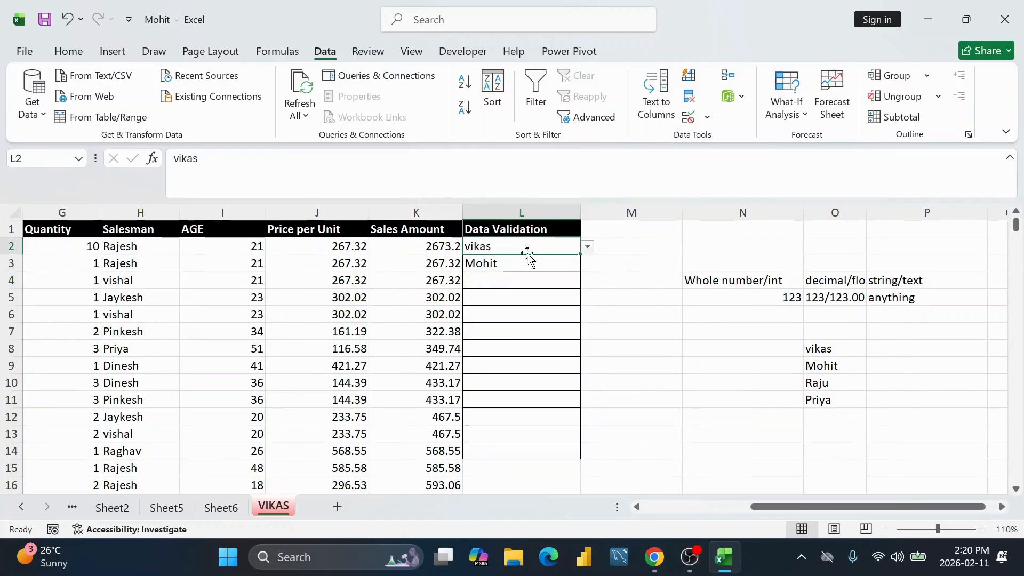
{"action": "left_click_drag", "start_coordinate": [528, 230], "coordinate": [510, 450]}
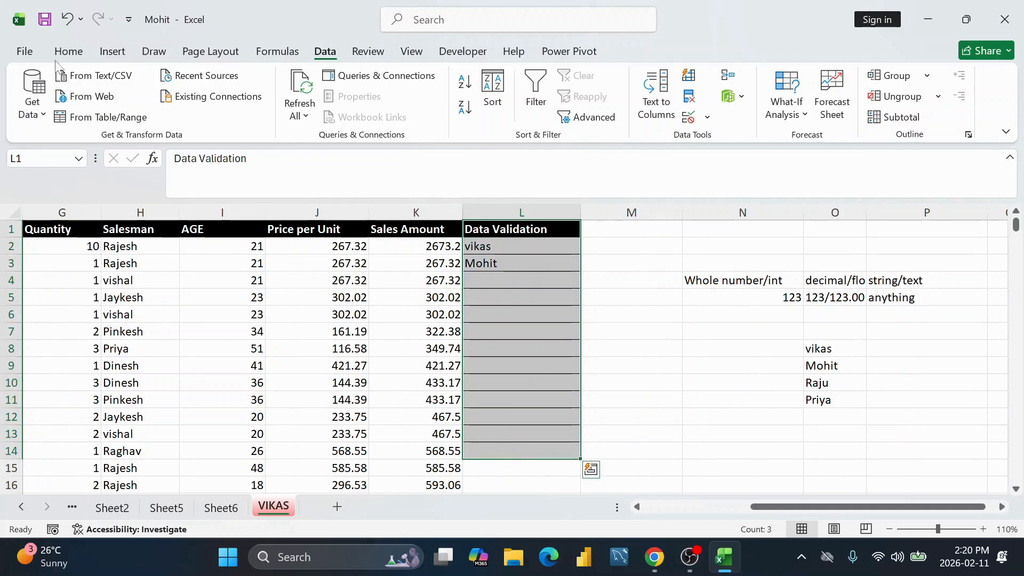
Step: Clear All contents and formatting from L1:L14
{"action": "left_click", "coordinate": [82, 58]}
{"action": "left_click", "coordinate": [829, 117]}
{"action": "left_click", "coordinate": [856, 139]}
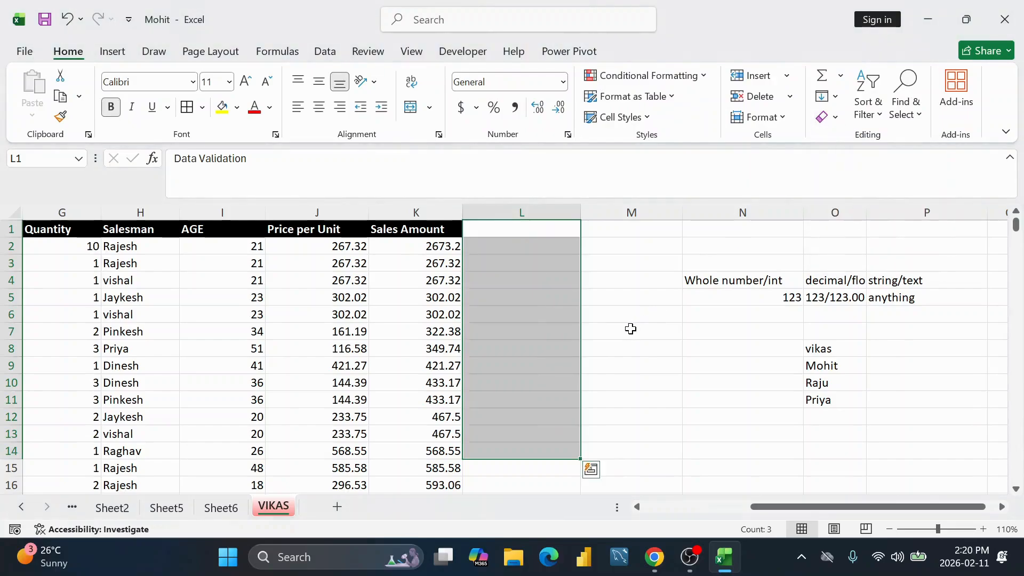
{"action": "left_click", "coordinate": [629, 329]}
{"action": "left_click", "coordinate": [555, 247]}
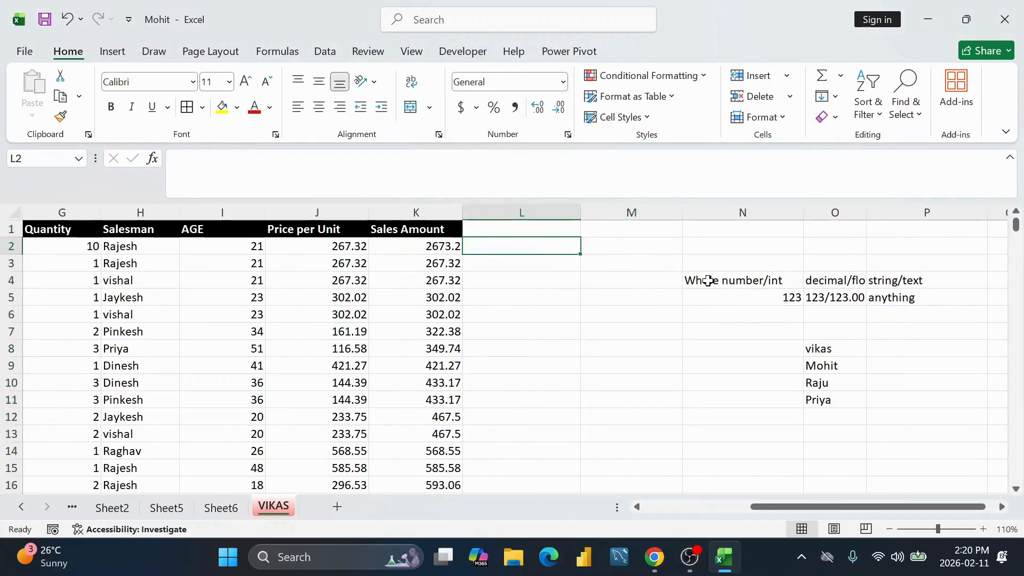
Step: Delete the helper notes and name list in N4:P11
{"action": "left_click_drag", "start_coordinate": [691, 280], "coordinate": [909, 397]}
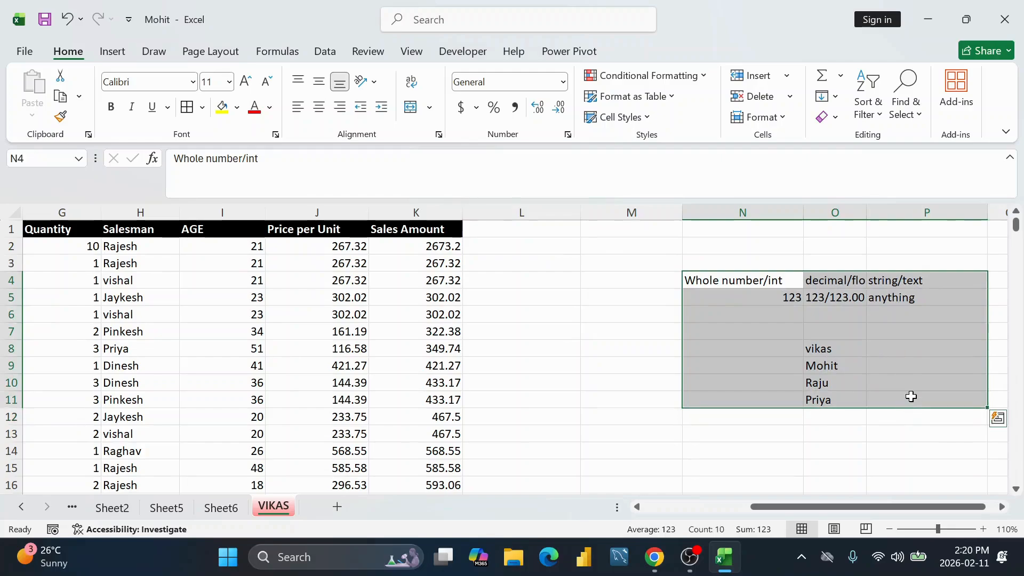
{"action": "key", "text": "BackSpace"}
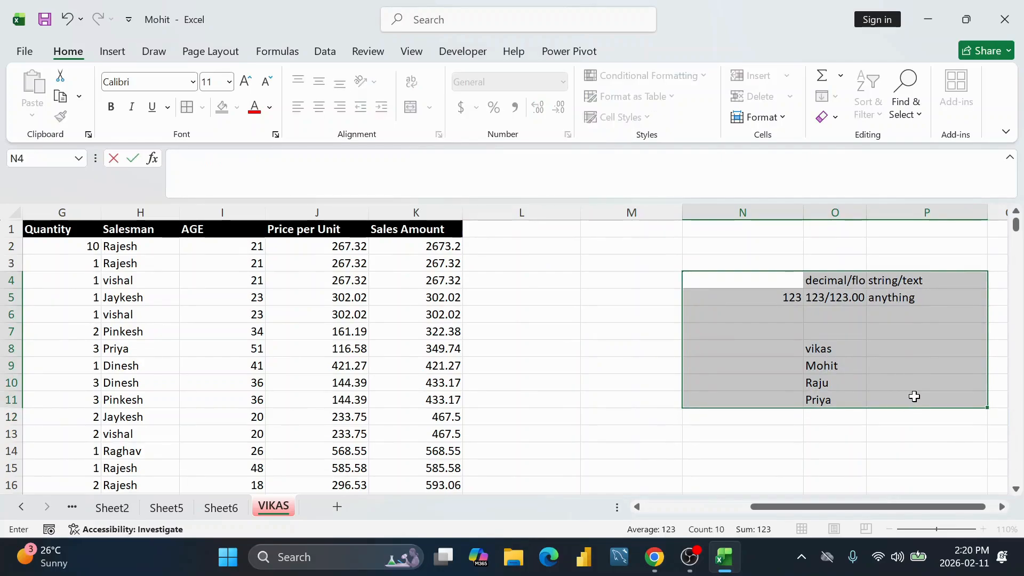
{"action": "key", "text": "ctrl+Return"}
{"action": "left_click", "coordinate": [769, 335]}
{"action": "left_click", "coordinate": [237, 313]}
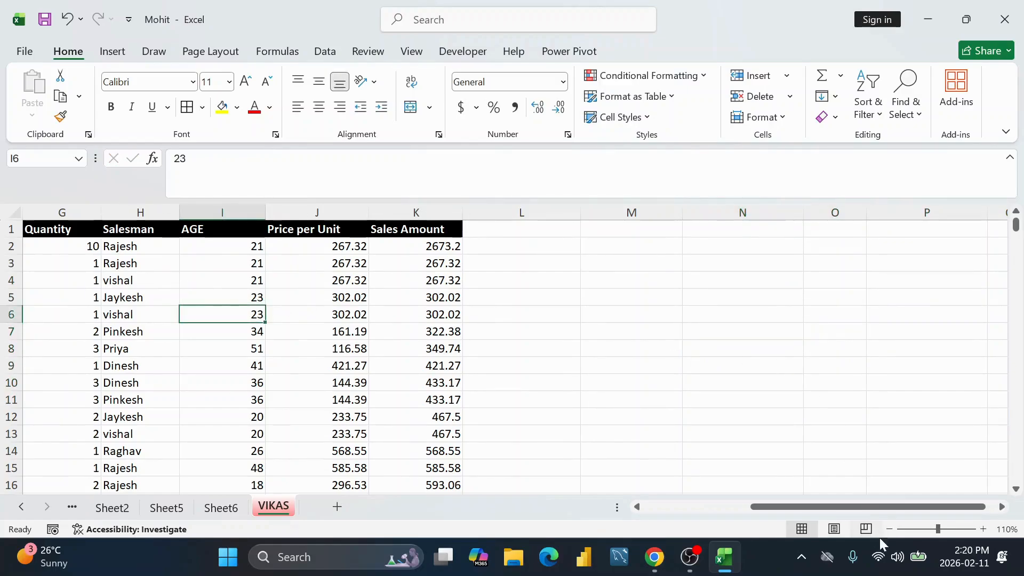
{"action": "left_click_drag", "start_coordinate": [868, 506], "coordinate": [762, 507]}
Step: Copy the City column E into column P starting at P1
{"action": "left_click", "coordinate": [337, 211]}
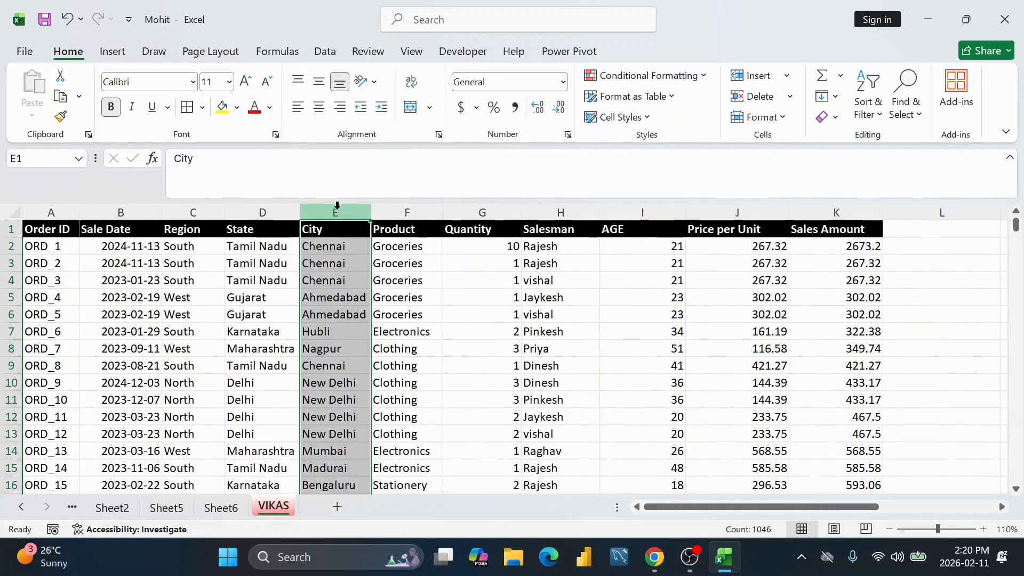
{"action": "key", "text": "ctrl+c"}
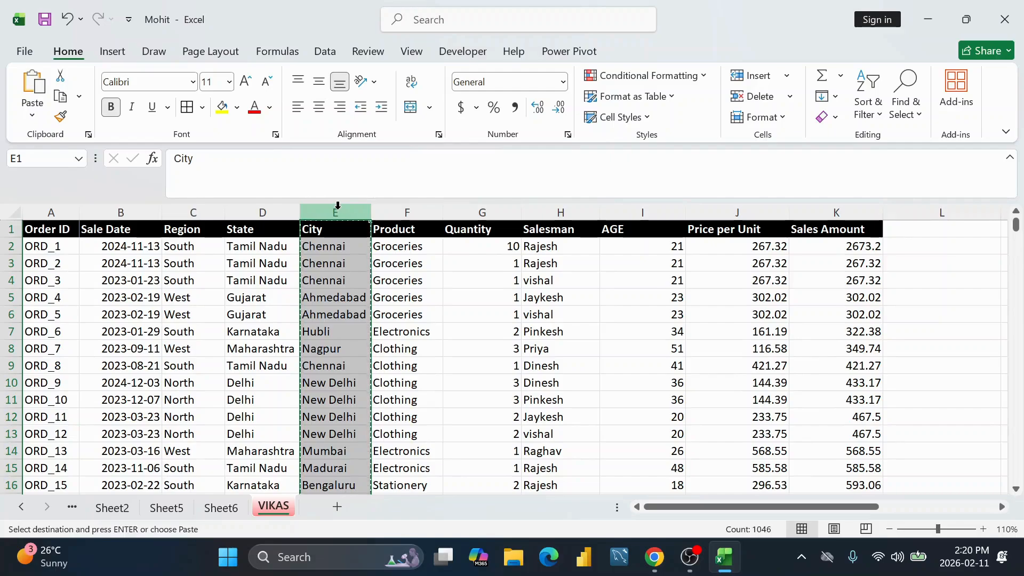
{"action": "left_click_drag", "start_coordinate": [698, 507], "coordinate": [811, 507]}
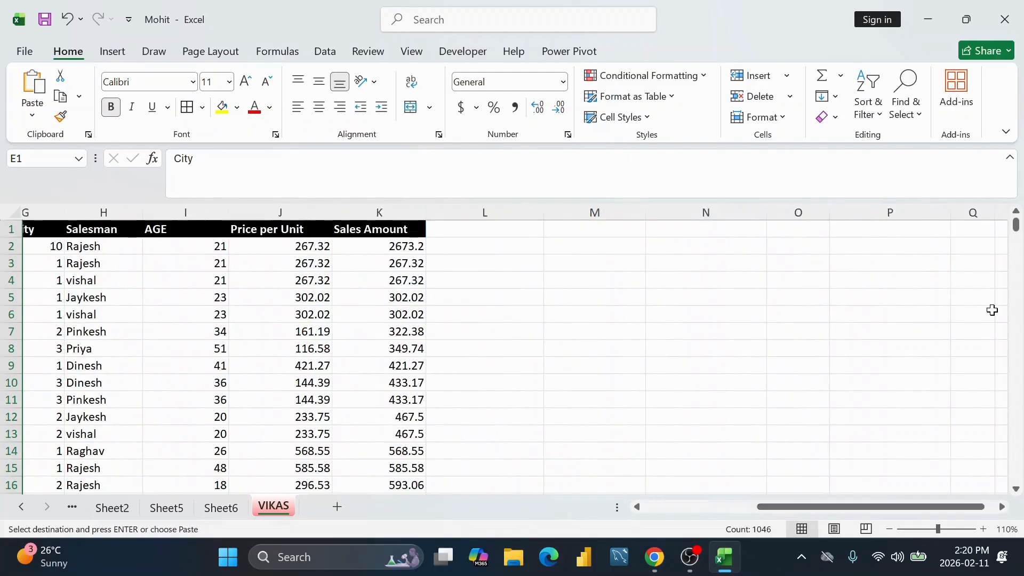
{"action": "left_click", "coordinate": [923, 227]}
{"action": "key", "text": "ctrl+v"}
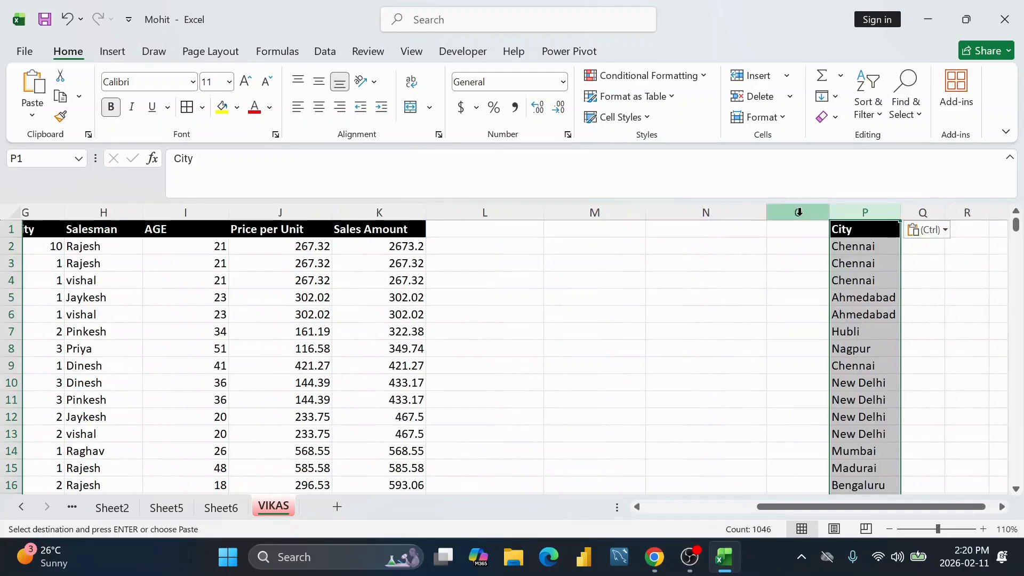
Step: Remove duplicates from column P, leaving 15 unique cities, Chennai through Surat
{"action": "left_click", "coordinate": [326, 53]}
{"action": "left_click", "coordinate": [691, 99]}
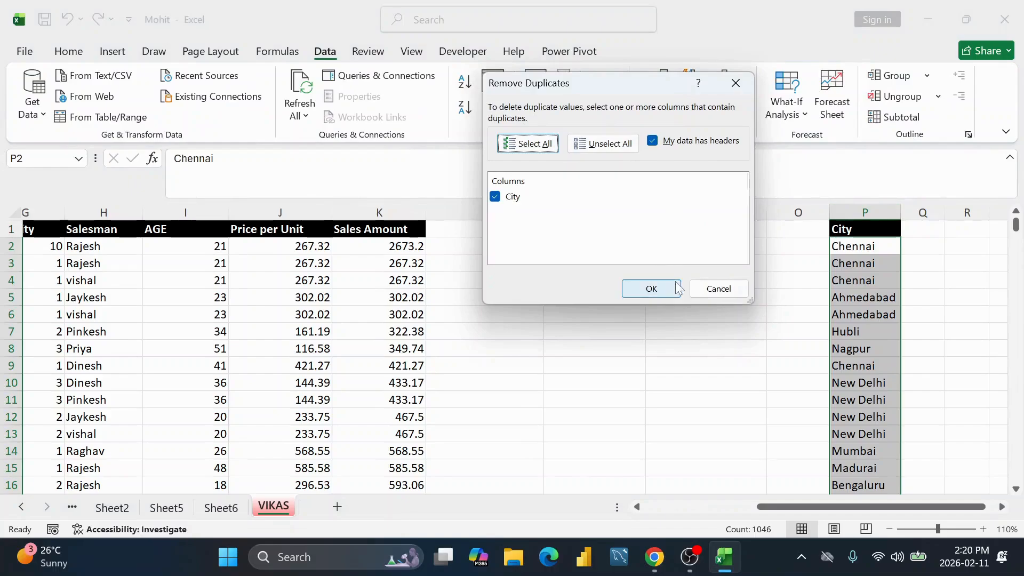
{"action": "left_click", "coordinate": [678, 288]}
{"action": "left_click", "coordinate": [613, 315]}
{"action": "scroll", "coordinate": [839, 258], "scroll_direction": "down", "scroll_amount": 1}
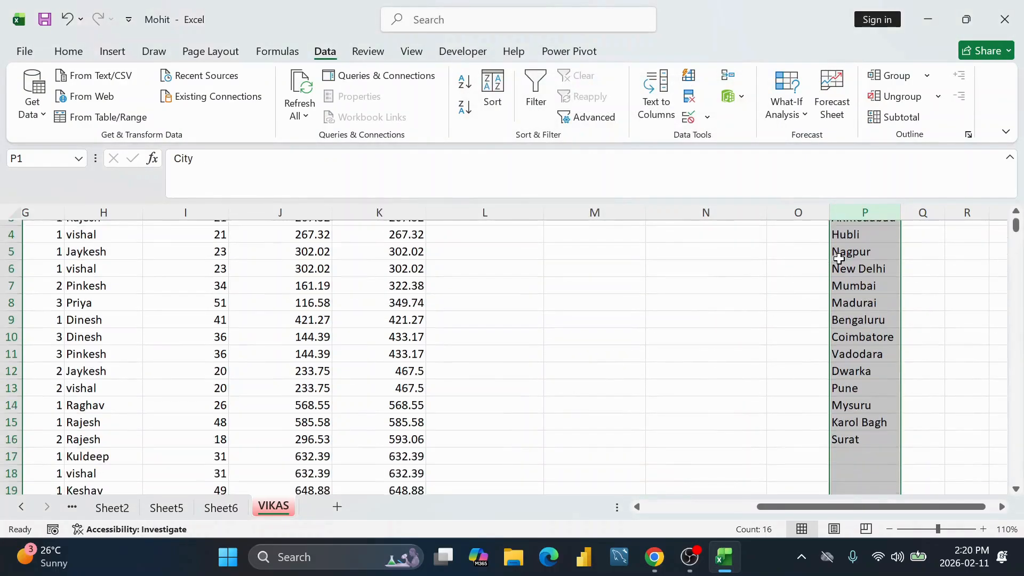
{"action": "scroll", "coordinate": [839, 258], "scroll_direction": "down", "scroll_amount": 2}
{"action": "left_click_drag", "start_coordinate": [847, 334], "coordinate": [860, 249]}
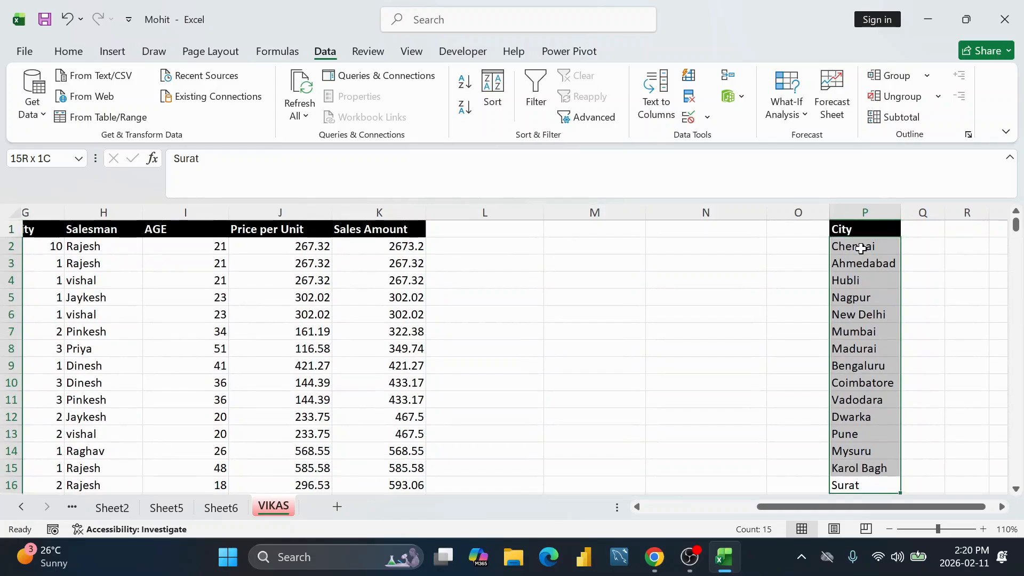
{"action": "scroll", "coordinate": [640, 337], "scroll_direction": "down", "scroll_amount": 3}
{"action": "scroll", "coordinate": [665, 336], "scroll_direction": "up", "scroll_amount": 3}
{"action": "left_click", "coordinate": [857, 248]}
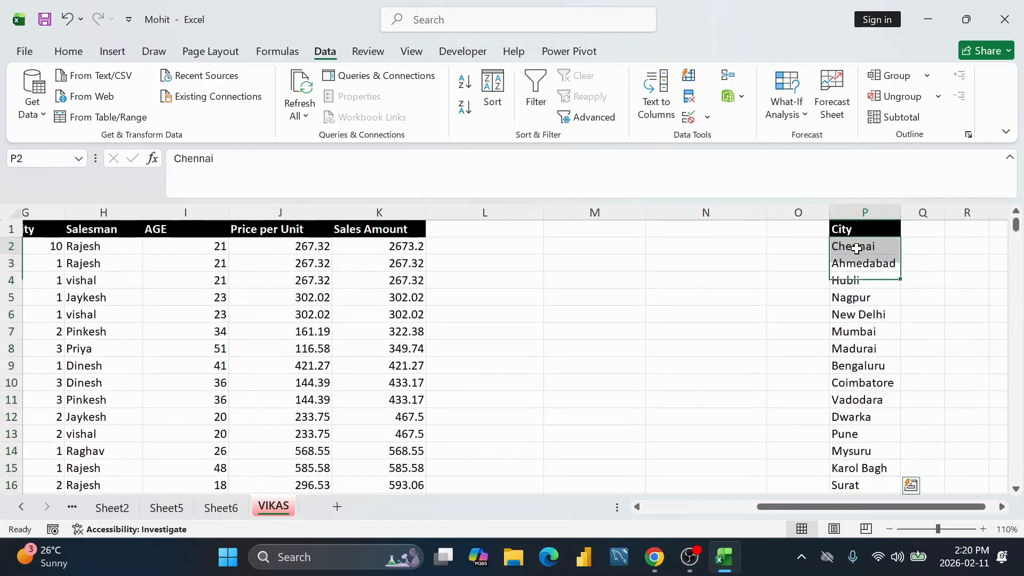
{"action": "left_click", "coordinate": [576, 244]}
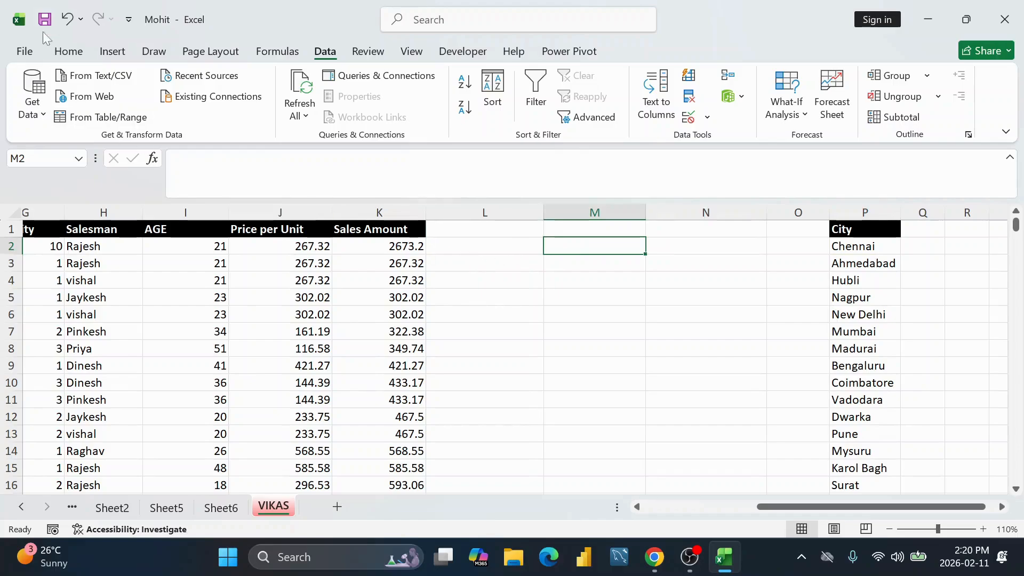
Step: Give cell M2 a Thick Outside Border and check how it looks
{"action": "left_click", "coordinate": [68, 52]}
{"action": "left_click", "coordinate": [202, 107]}
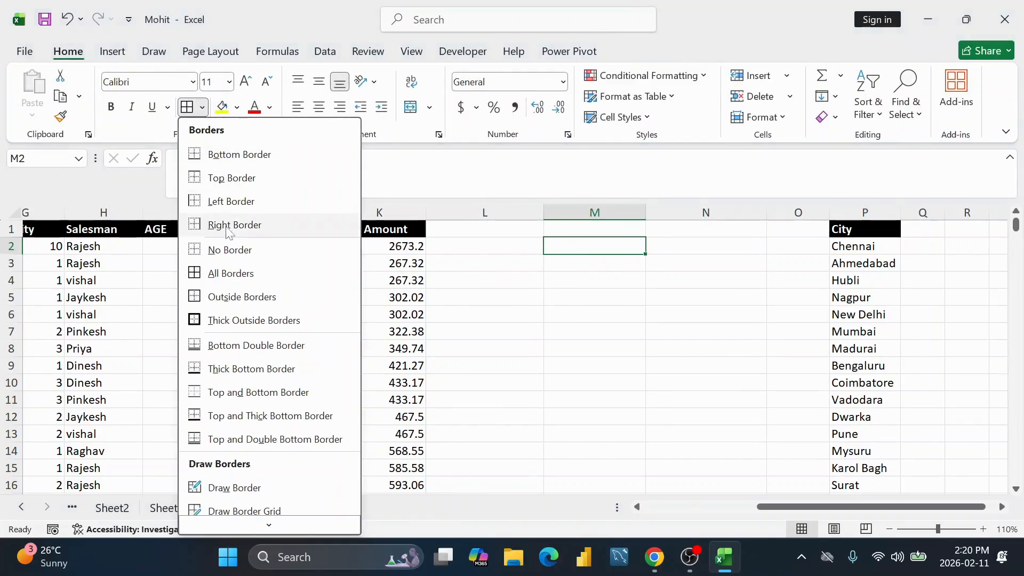
{"action": "left_click", "coordinate": [245, 320]}
{"action": "left_click", "coordinate": [676, 279]}
{"action": "left_click", "coordinate": [587, 245]}
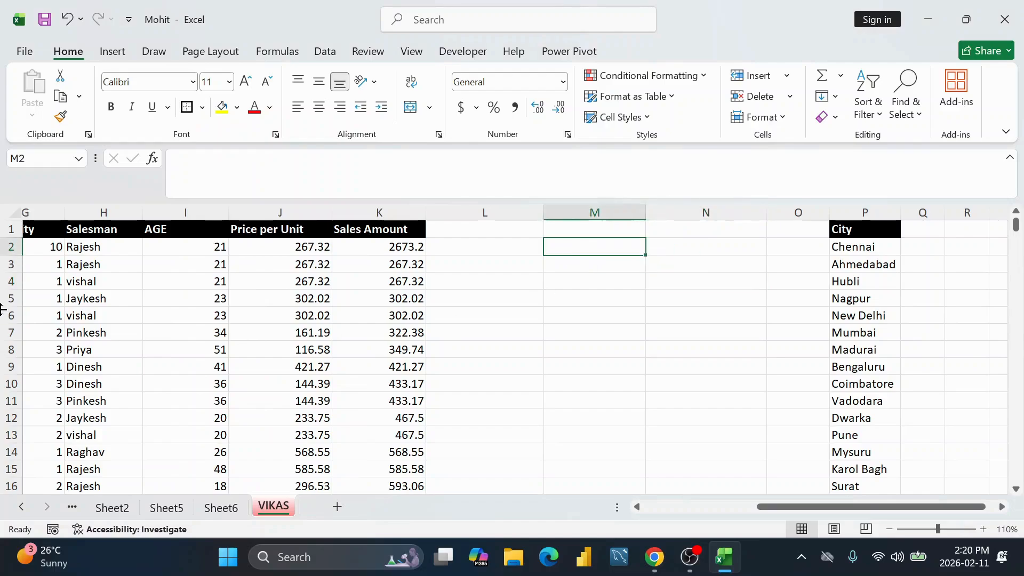
{"action": "left_click", "coordinate": [676, 263]}
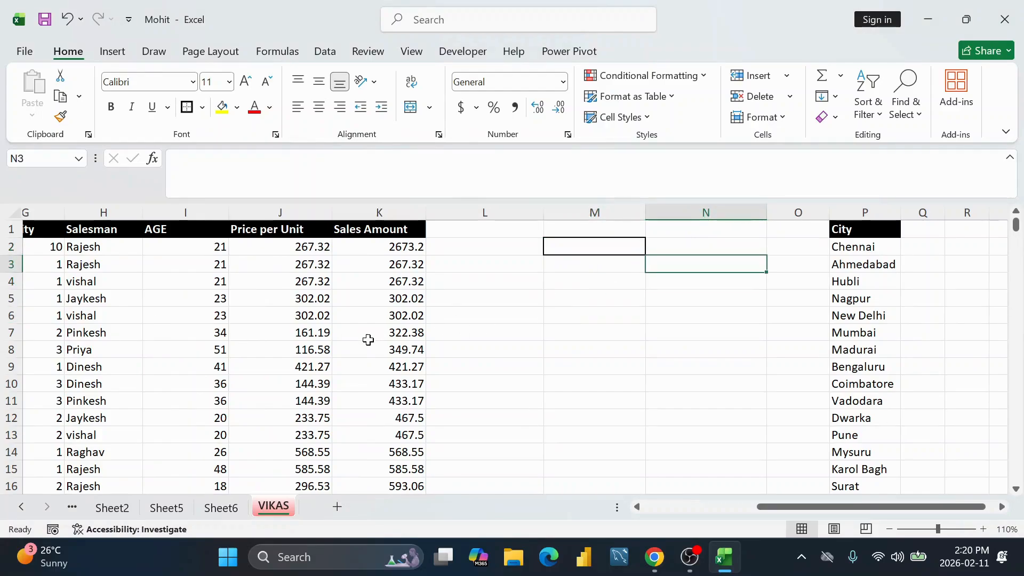
{"action": "left_click", "coordinate": [591, 244]}
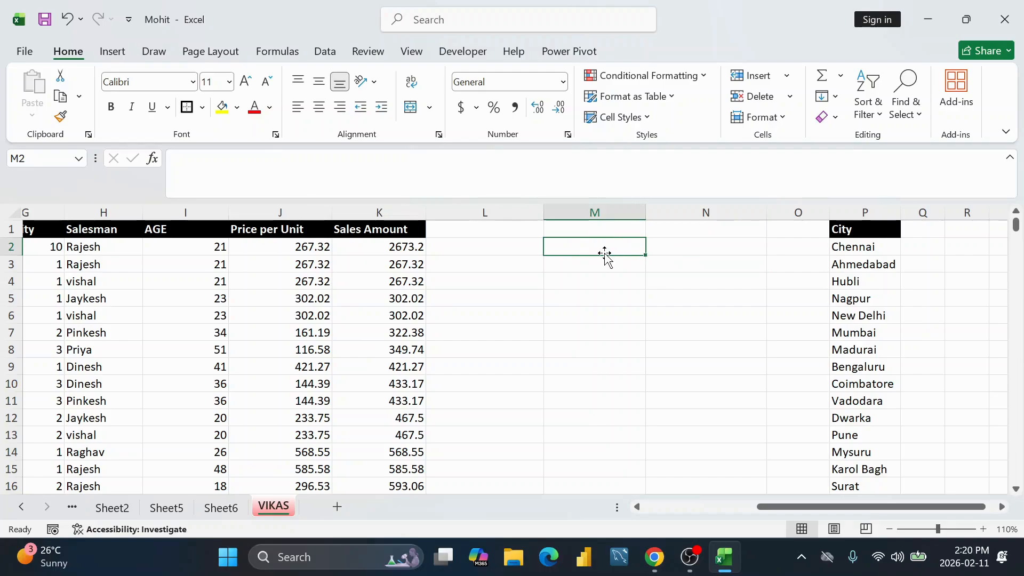
{"action": "left_click", "coordinate": [298, 265]}
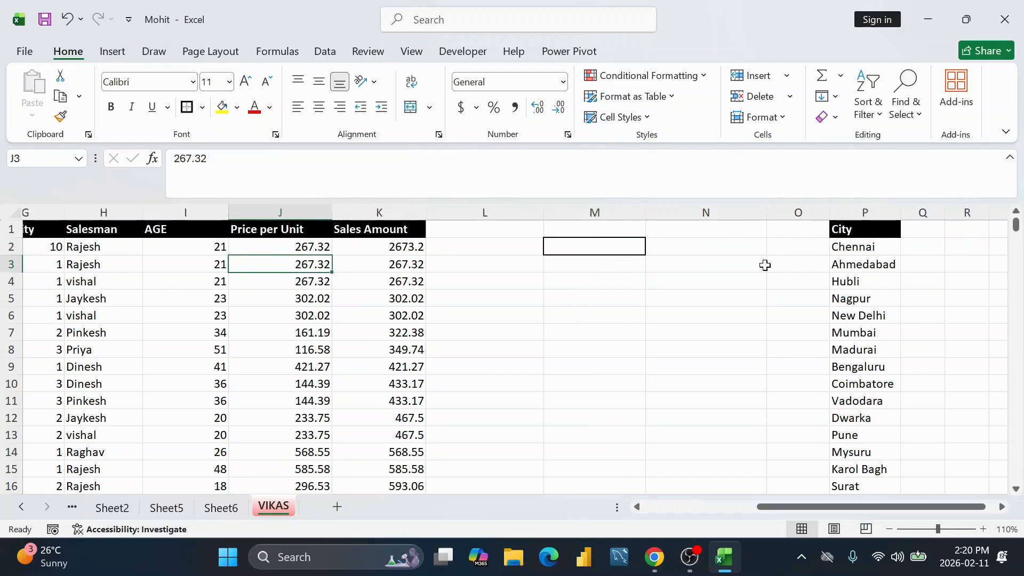
{"action": "left_click", "coordinate": [624, 247]}
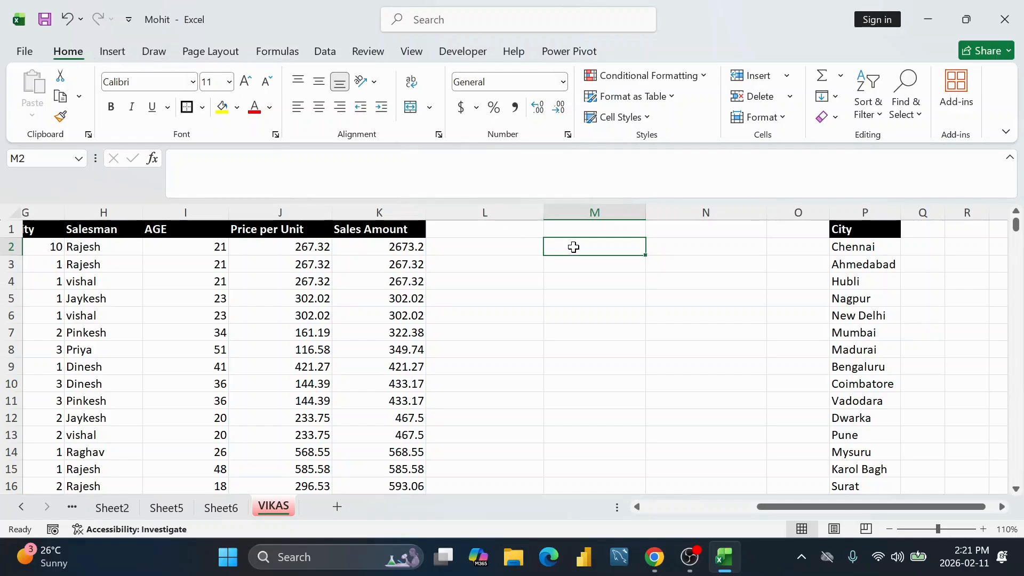
{"action": "left_click", "coordinate": [324, 51]}
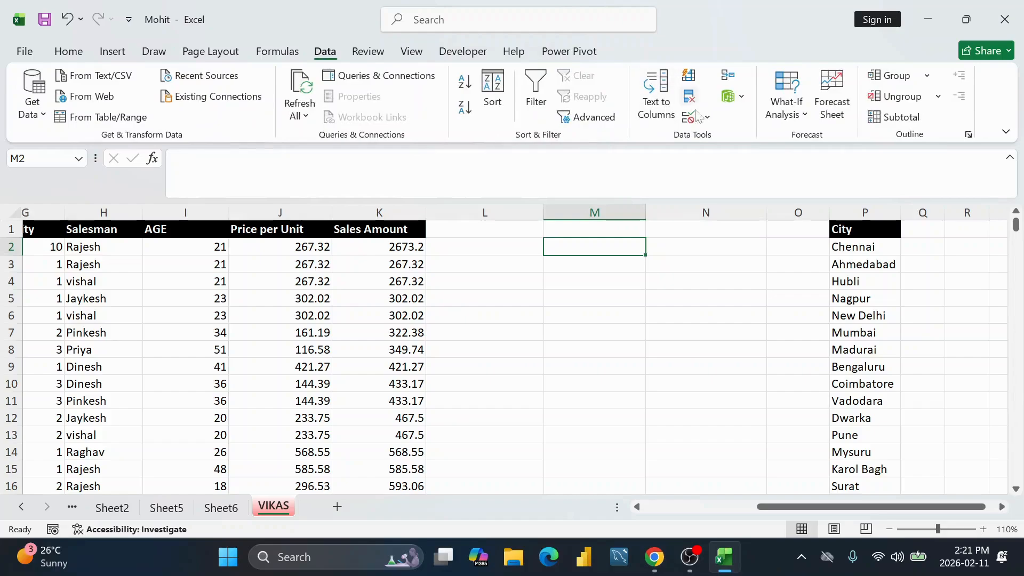
Step: Add list validation to M2 sourced from the city list =$P$2:$P$16
{"action": "left_click", "coordinate": [709, 116]}
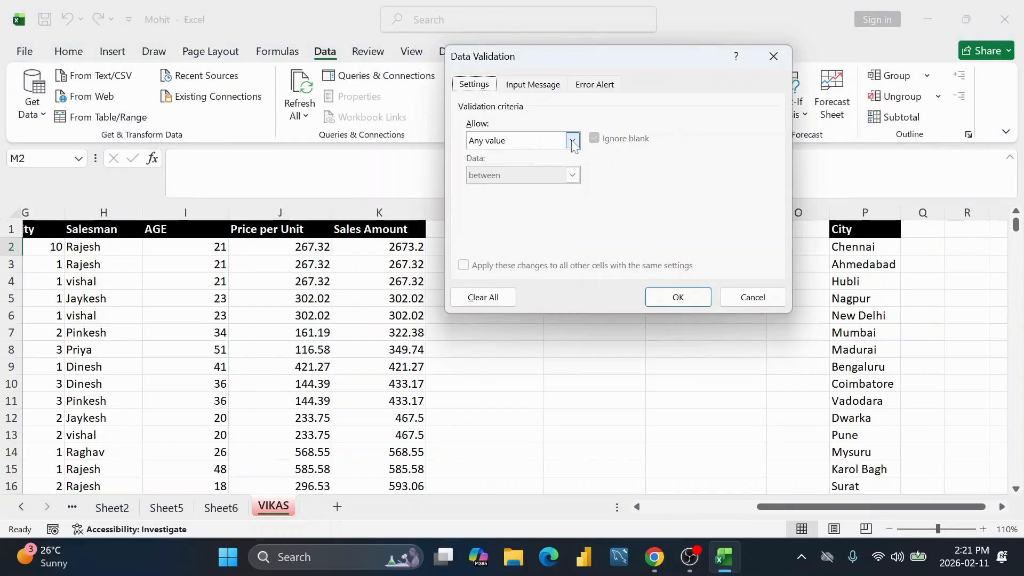
{"action": "left_click", "coordinate": [573, 141]}
{"action": "left_click", "coordinate": [515, 190]}
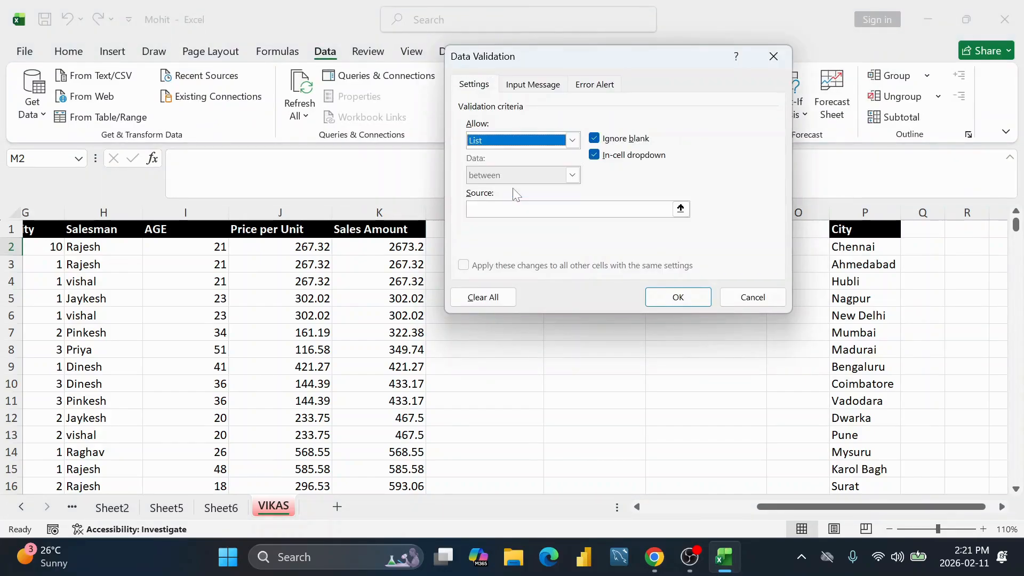
{"action": "left_click", "coordinate": [664, 209]}
{"action": "left_click_drag", "start_coordinate": [881, 246], "coordinate": [864, 485]}
{"action": "scroll", "coordinate": [616, 333], "scroll_direction": "down", "scroll_amount": 2}
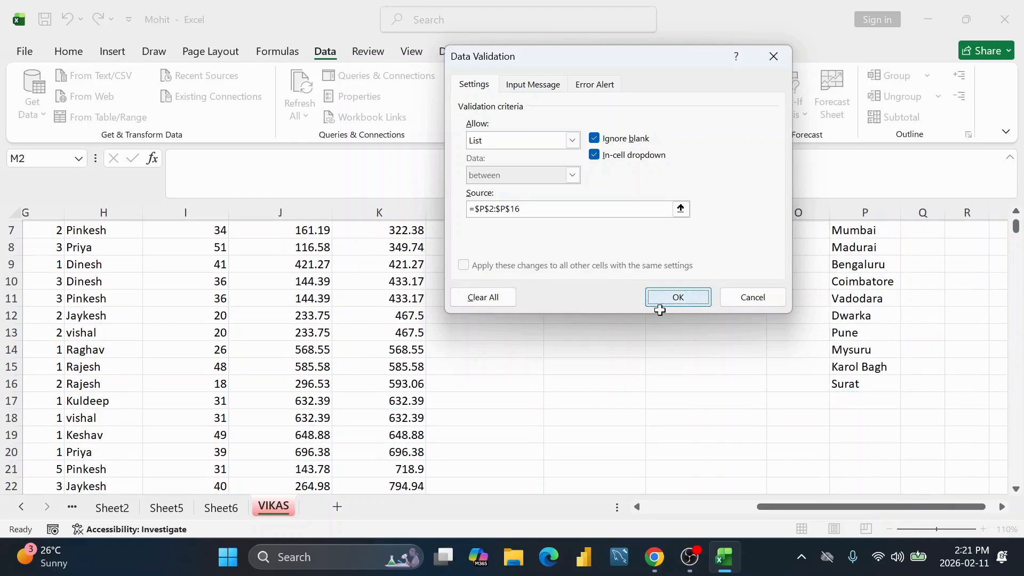
{"action": "left_click", "coordinate": [678, 297]}
Step: Try Nagpur, Madurai and Coimbatore in M2's dropdown, ending on Nagpur
{"action": "left_click", "coordinate": [652, 248]}
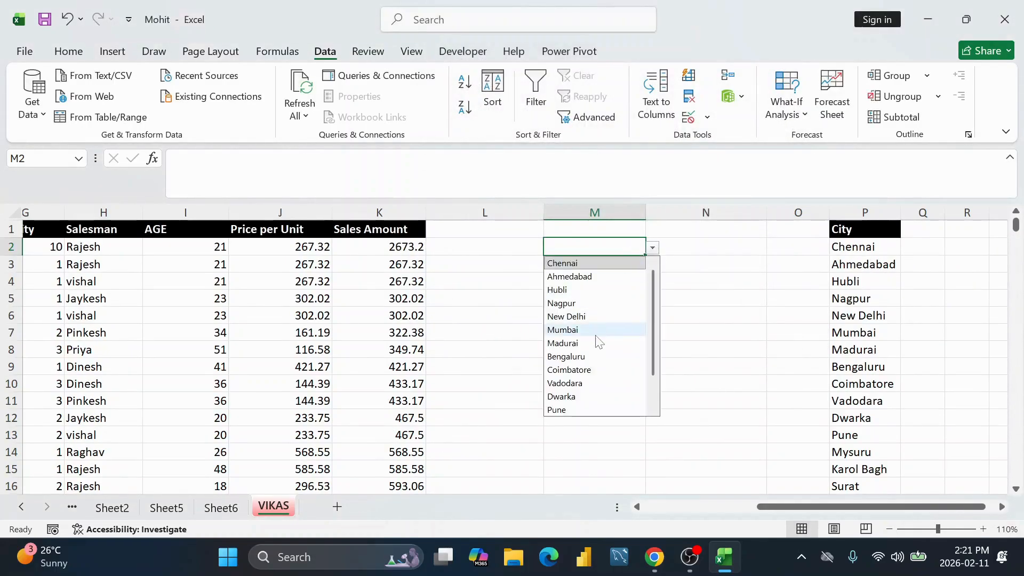
{"action": "left_click", "coordinate": [562, 303]}
{"action": "left_click", "coordinate": [653, 248]}
{"action": "left_click", "coordinate": [575, 344]}
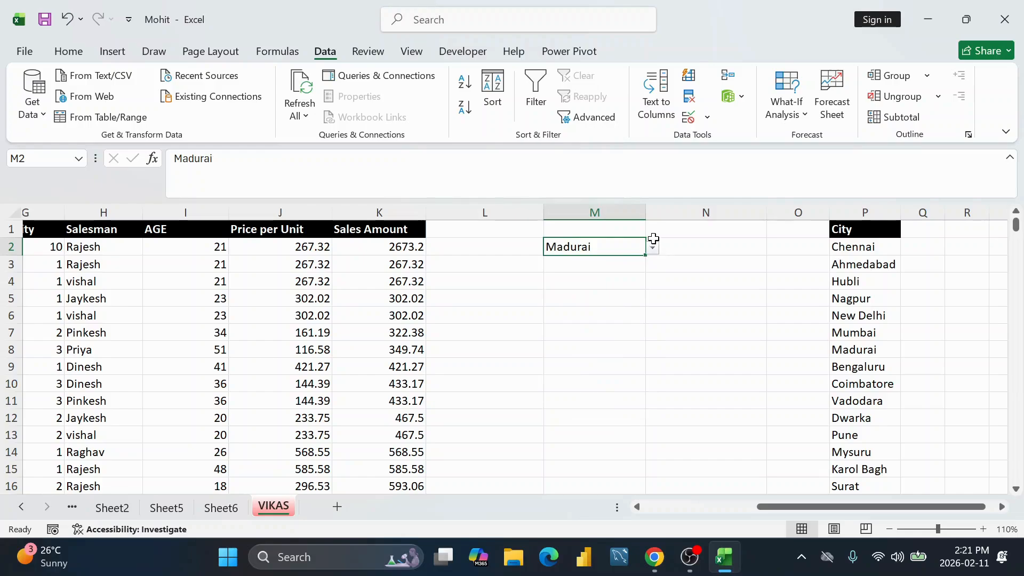
{"action": "left_click", "coordinate": [653, 248]}
{"action": "left_click", "coordinate": [569, 370]}
{"action": "left_click", "coordinate": [652, 248]}
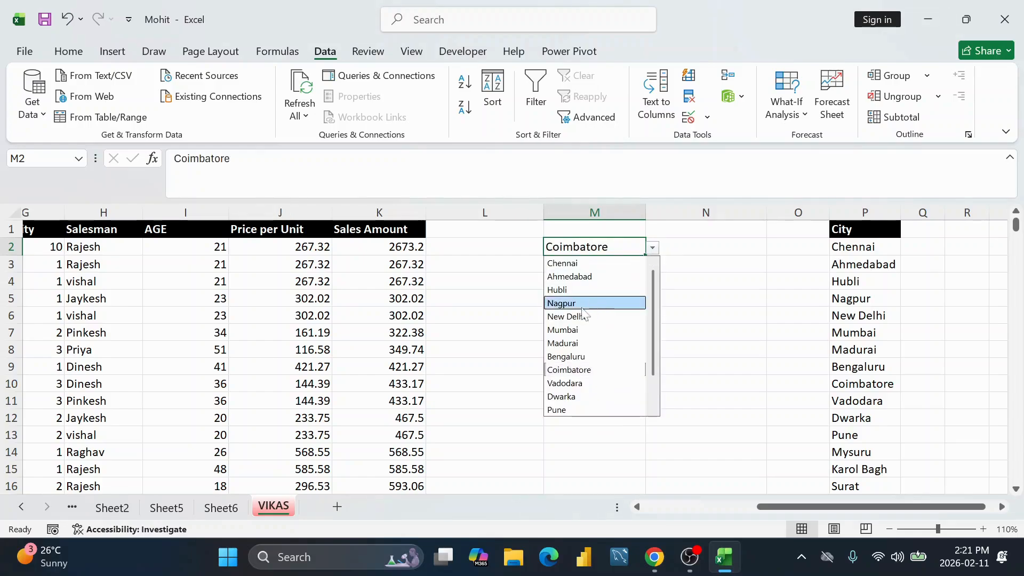
{"action": "left_click", "coordinate": [563, 300]}
Step: Select row 2 of the sales table from K2 back to column A
{"action": "left_click", "coordinate": [402, 315]}
{"action": "left_click", "coordinate": [402, 248]}
{"action": "key", "text": "ctrl+shift+Left"}
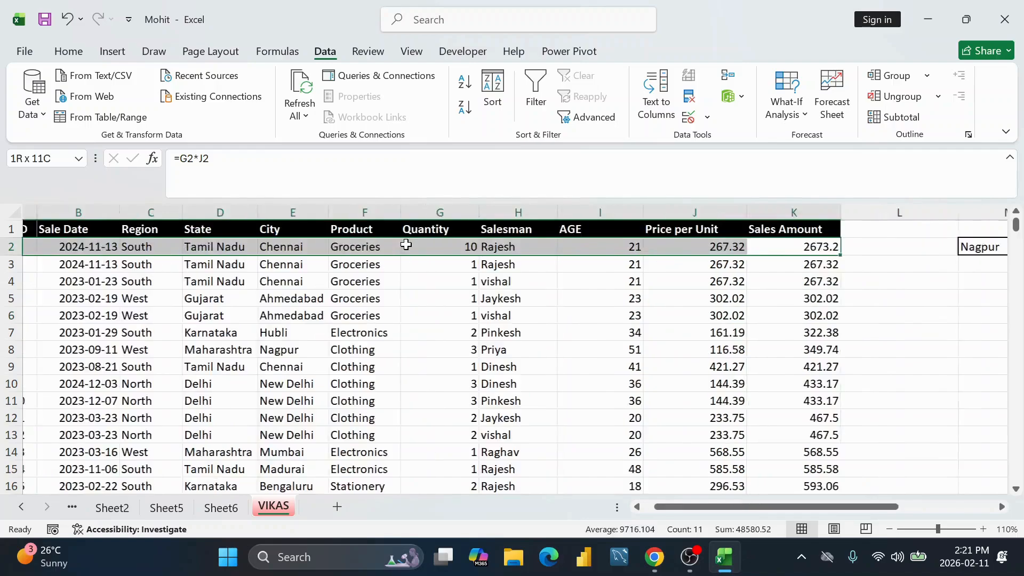
Step: Extend the selection to the last data row and start a formula-based conditional formatting rule
{"action": "key", "text": "ctrl+shift+Down"}
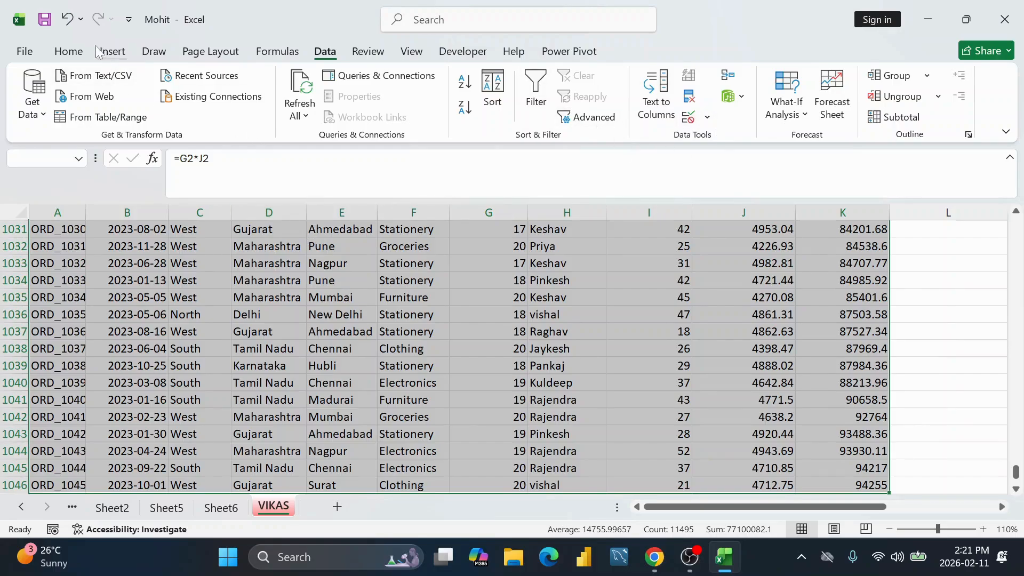
{"action": "left_click", "coordinate": [74, 52]}
{"action": "left_click", "coordinate": [664, 74]}
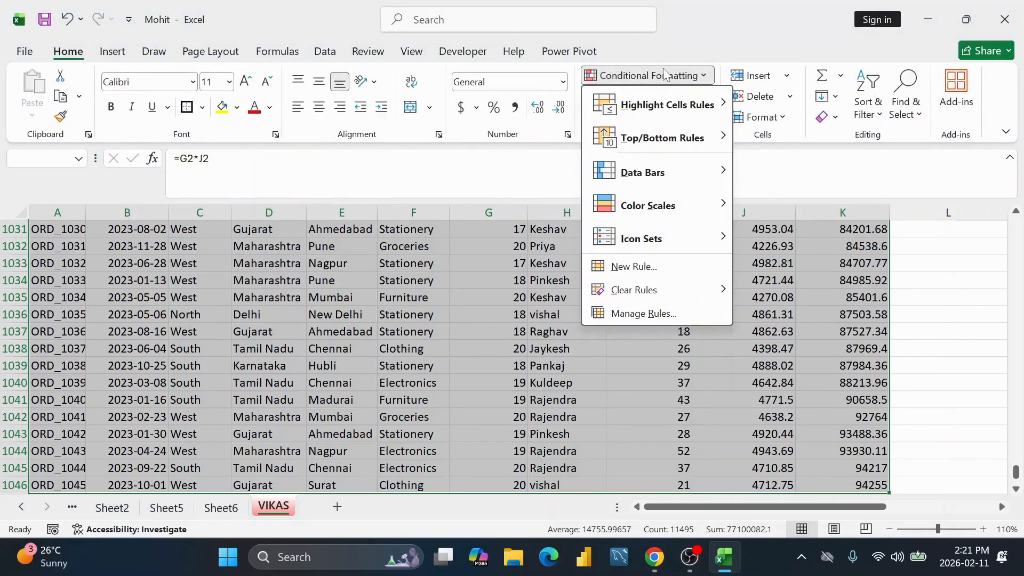
{"action": "left_click", "coordinate": [656, 267]}
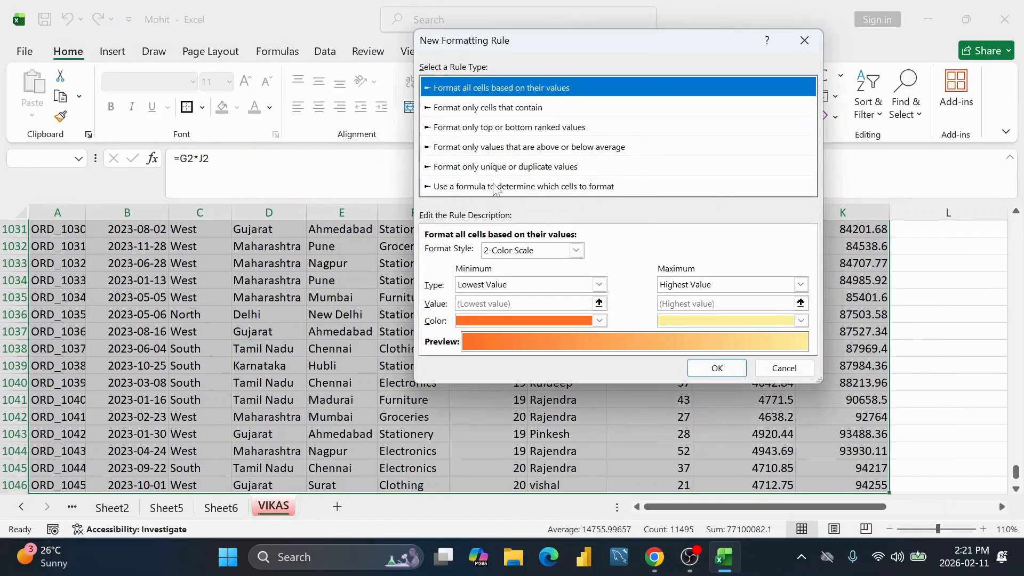
{"action": "left_click", "coordinate": [495, 187]}
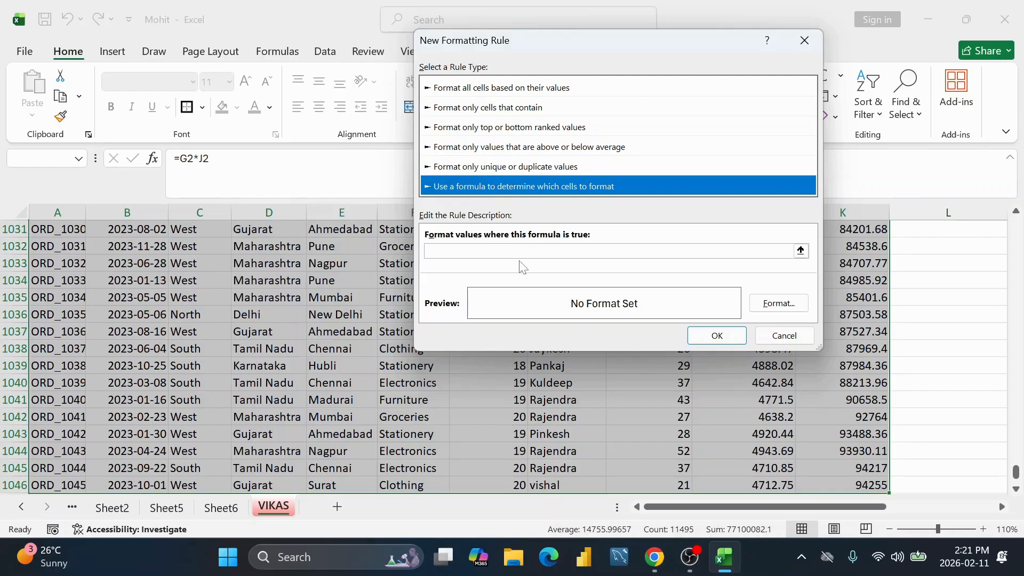
{"action": "left_click", "coordinate": [495, 251]}
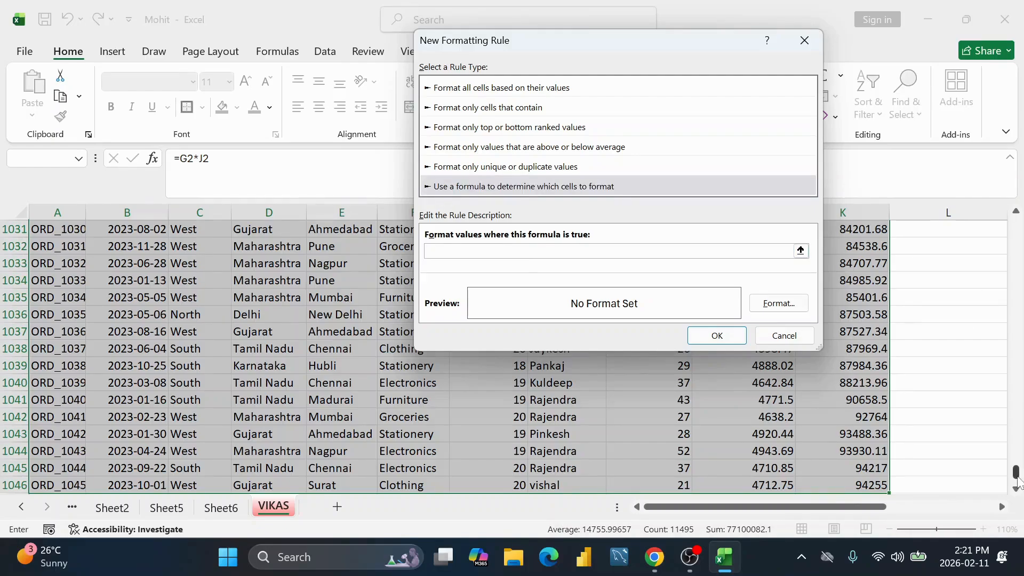
{"action": "left_click_drag", "start_coordinate": [1015, 479], "coordinate": [995, 113]}
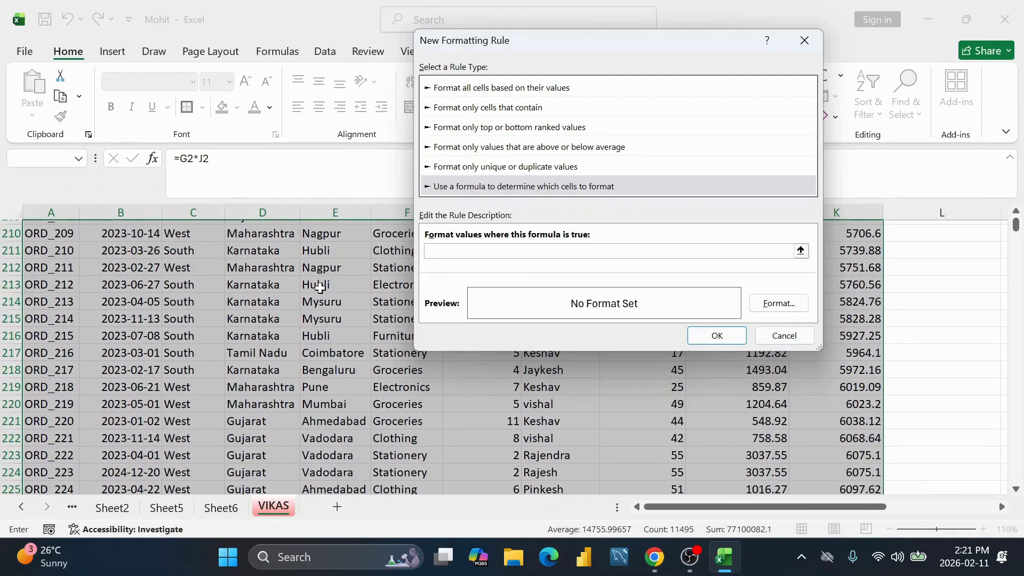
Step: Enter the rule formula =$E2=$M$2
{"action": "left_click_drag", "start_coordinate": [581, 42], "coordinate": [714, 42]}
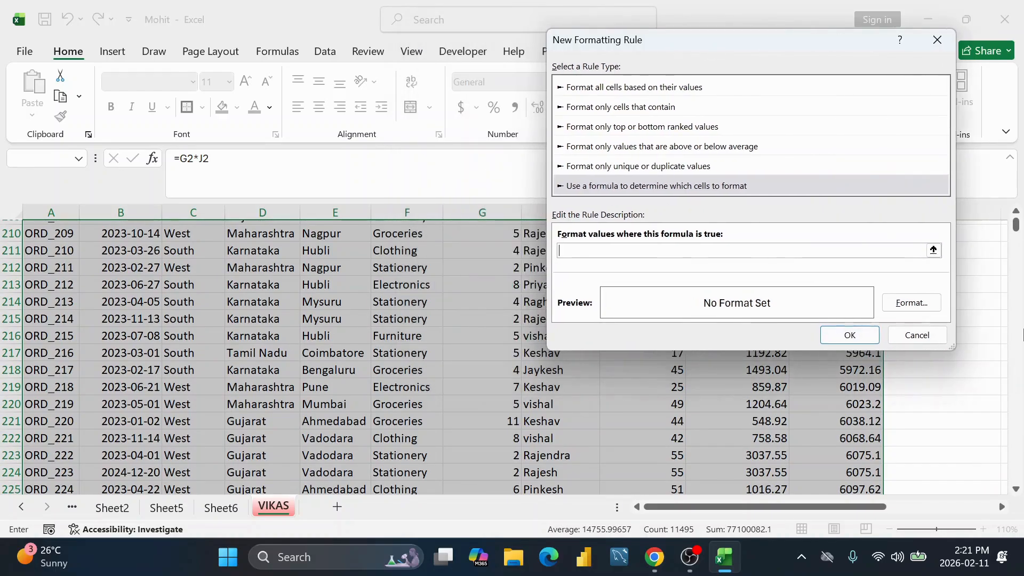
{"action": "left_click", "coordinate": [243, 297]}
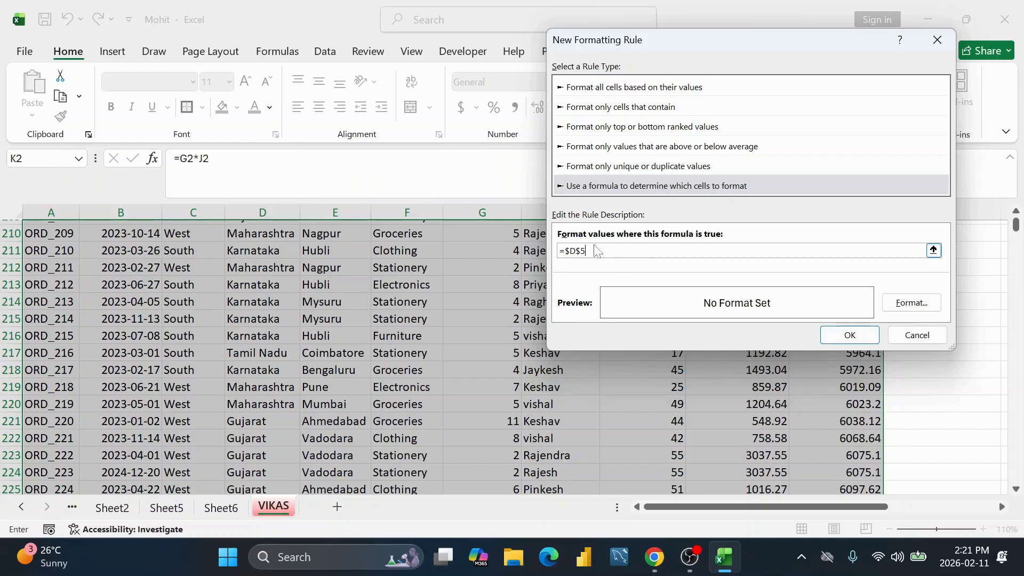
{"action": "key", "text": "BackSpace"}
{"action": "key", "text": "BackSpace"}
{"action": "key", "text": "BackSpace"}
{"action": "left_click", "coordinate": [277, 244]}
{"action": "left_click_drag", "start_coordinate": [1018, 230], "coordinate": [1018, 220]}
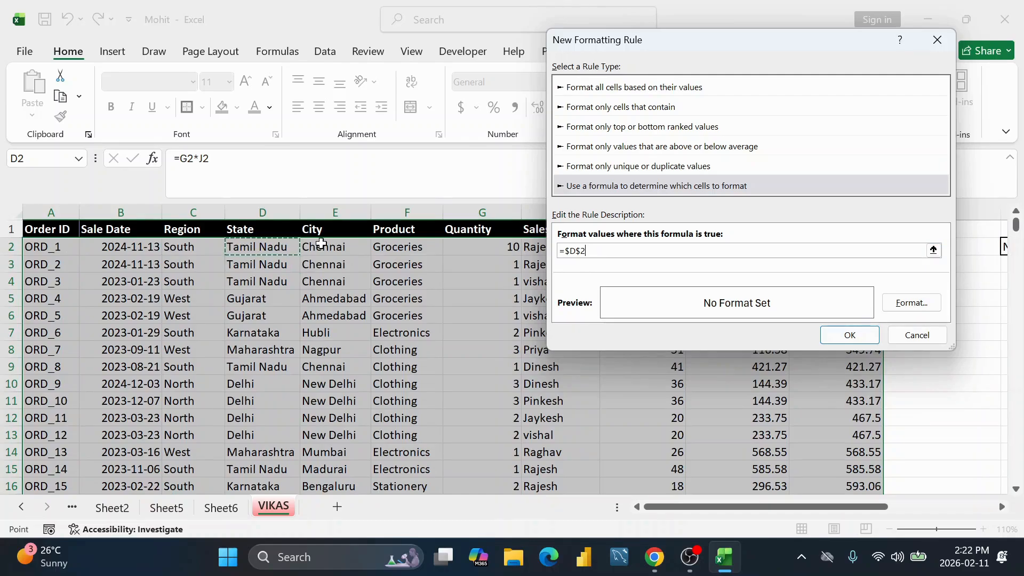
{"action": "left_click", "coordinate": [321, 244]}
{"action": "left_click", "coordinate": [580, 251]}
{"action": "left_click_drag", "start_coordinate": [725, 40], "coordinate": [362, 64]}
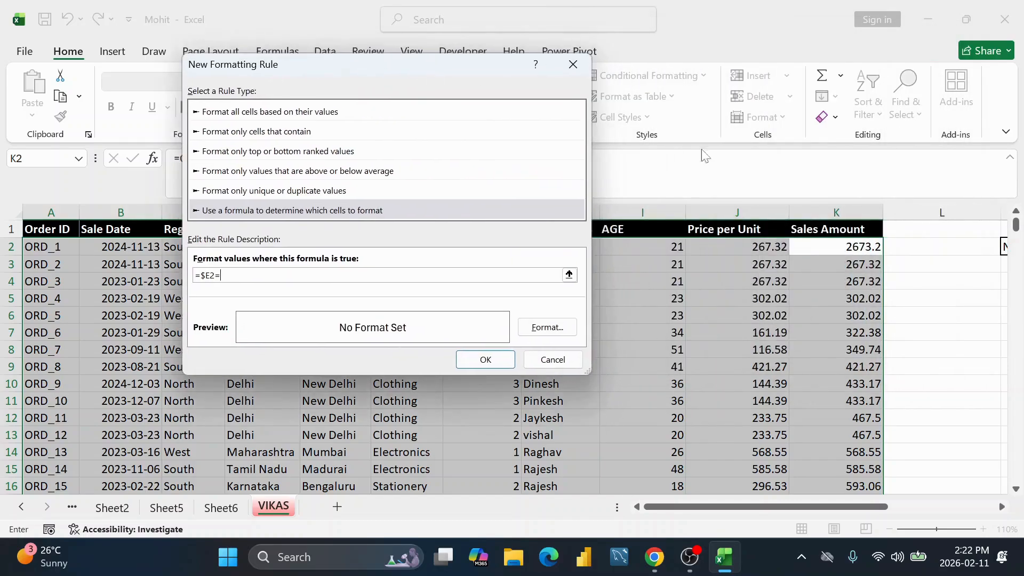
{"action": "left_click_drag", "start_coordinate": [793, 510], "coordinate": [841, 509]}
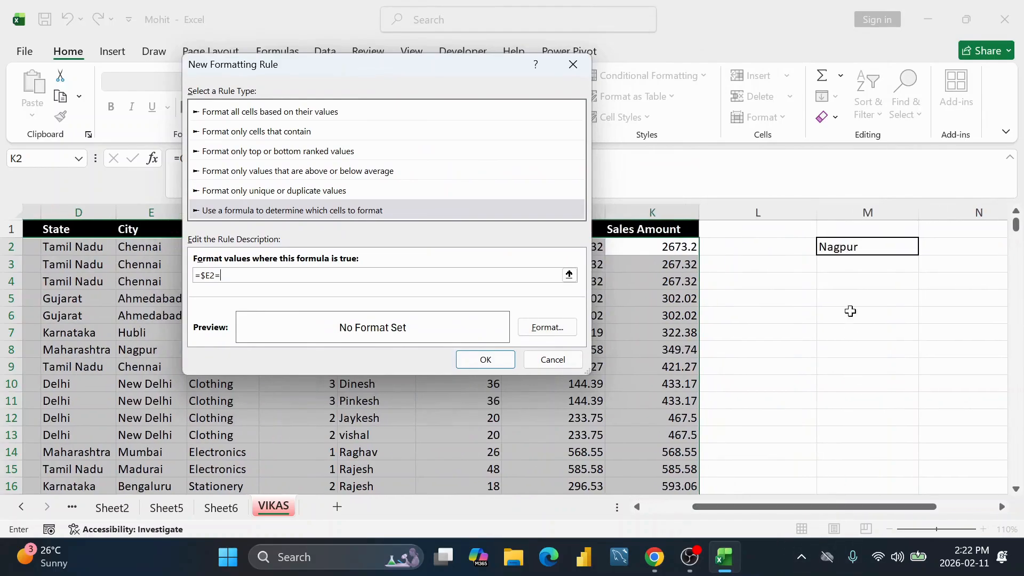
{"action": "left_click", "coordinate": [867, 249]}
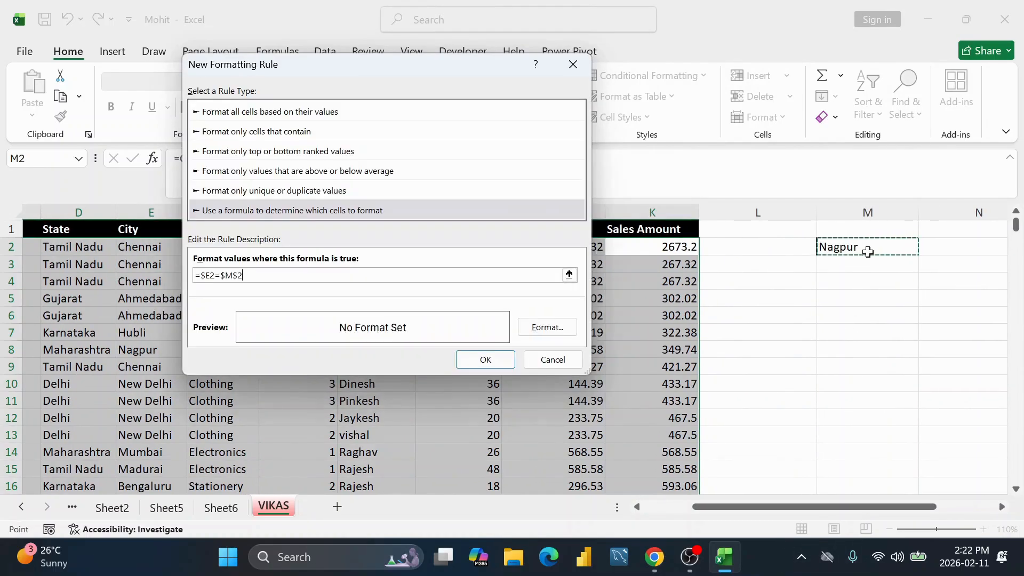
Step: Format matching rows with a green fill and apply the rule
{"action": "left_click", "coordinate": [554, 327]}
{"action": "left_click", "coordinate": [597, 40]}
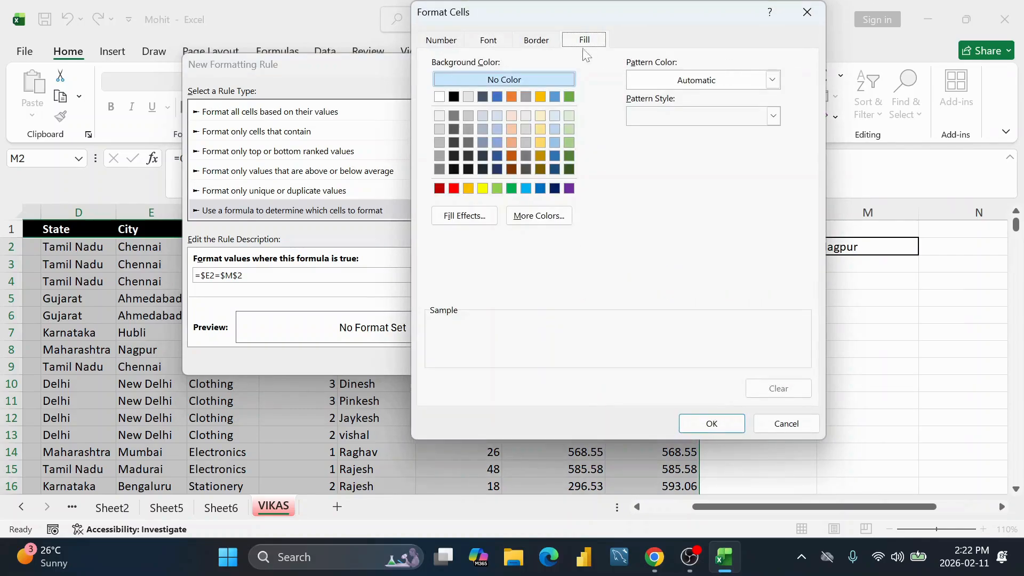
{"action": "left_click", "coordinate": [511, 188]}
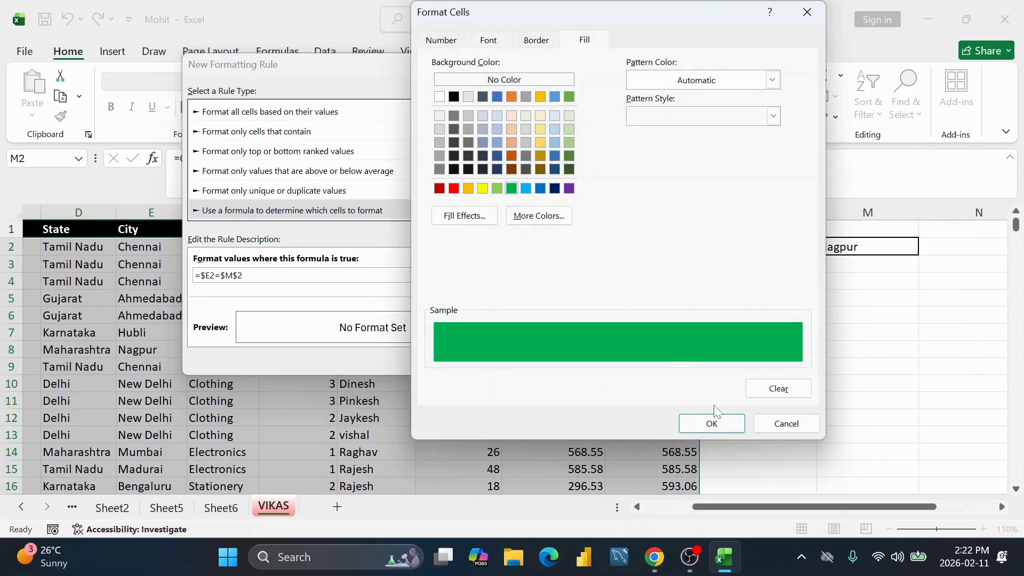
{"action": "left_click", "coordinate": [712, 423]}
{"action": "left_click", "coordinate": [486, 363]}
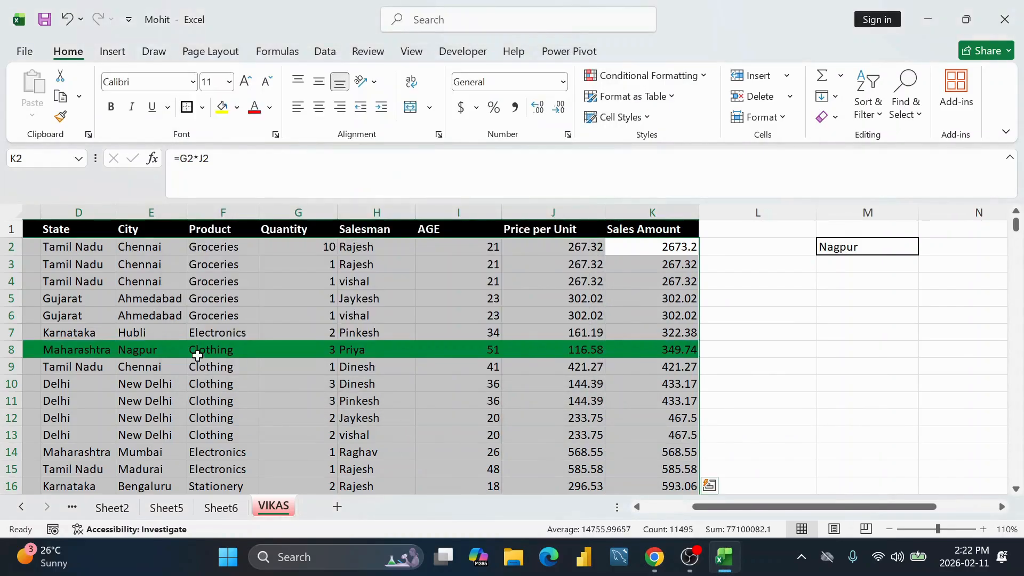
Step: Switch M2 to Bengaluru, Coimbatore, then Nagpur to test the green highlighting
{"action": "left_click", "coordinate": [887, 245]}
{"action": "left_click", "coordinate": [925, 249]}
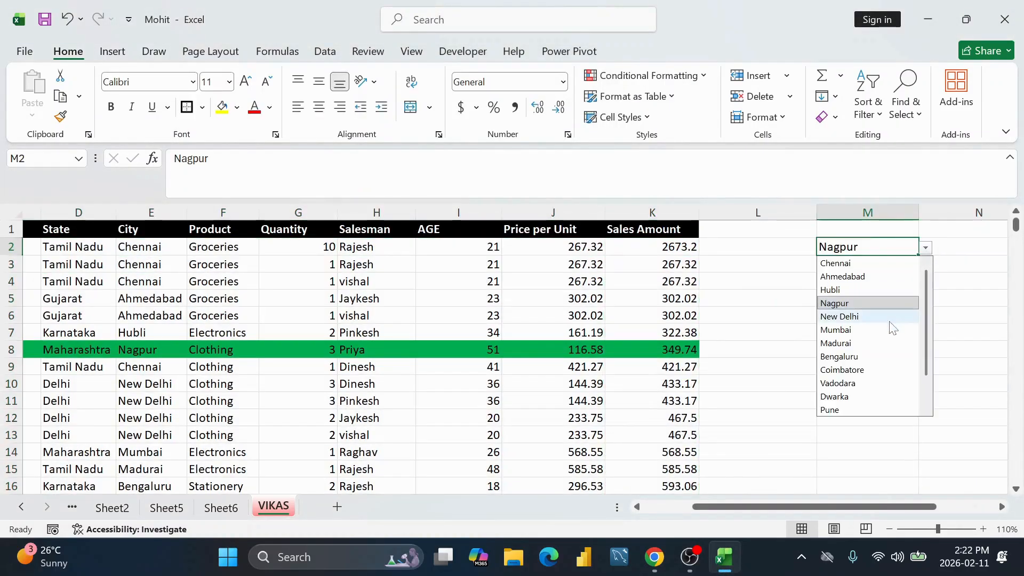
{"action": "left_click", "coordinate": [874, 355]}
{"action": "left_click", "coordinate": [924, 248]}
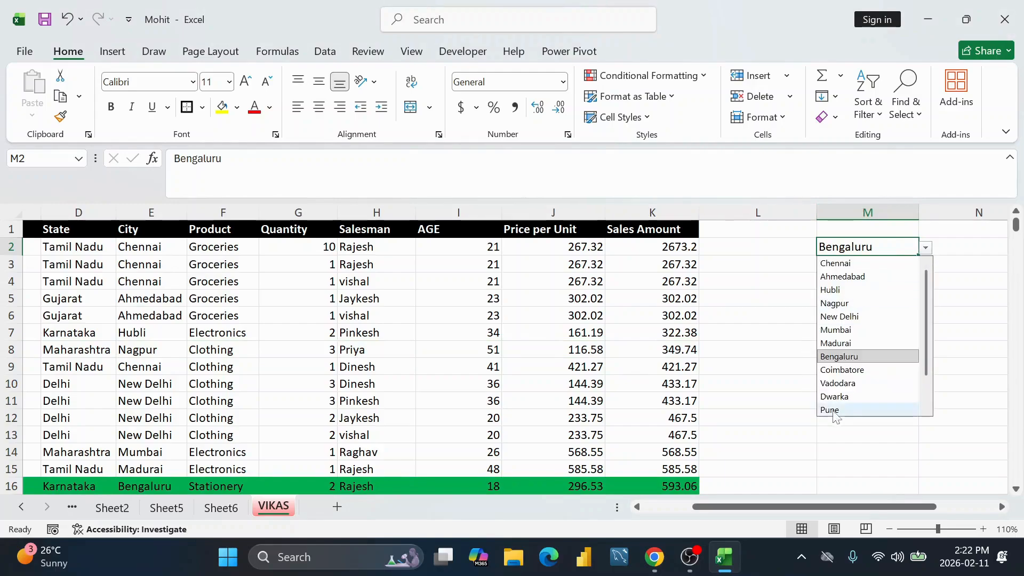
{"action": "left_click", "coordinate": [847, 369]}
{"action": "scroll", "coordinate": [440, 329], "scroll_direction": "down", "scroll_amount": 1}
{"action": "scroll", "coordinate": [442, 333], "scroll_direction": "down", "scroll_amount": 2}
{"action": "scroll", "coordinate": [442, 334], "scroll_direction": "up", "scroll_amount": 3}
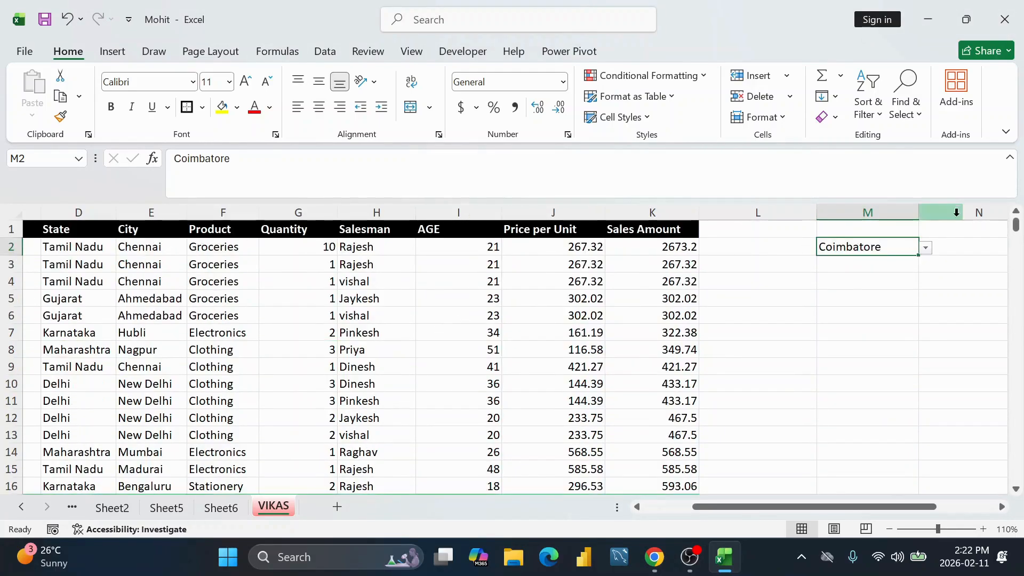
{"action": "left_click", "coordinate": [926, 249]}
{"action": "left_click", "coordinate": [843, 304]}
Step: Pick Chennai, Nagpur, then Ahmedabad in M2, leaving rows 5 and 6 green
{"action": "left_click", "coordinate": [926, 248]}
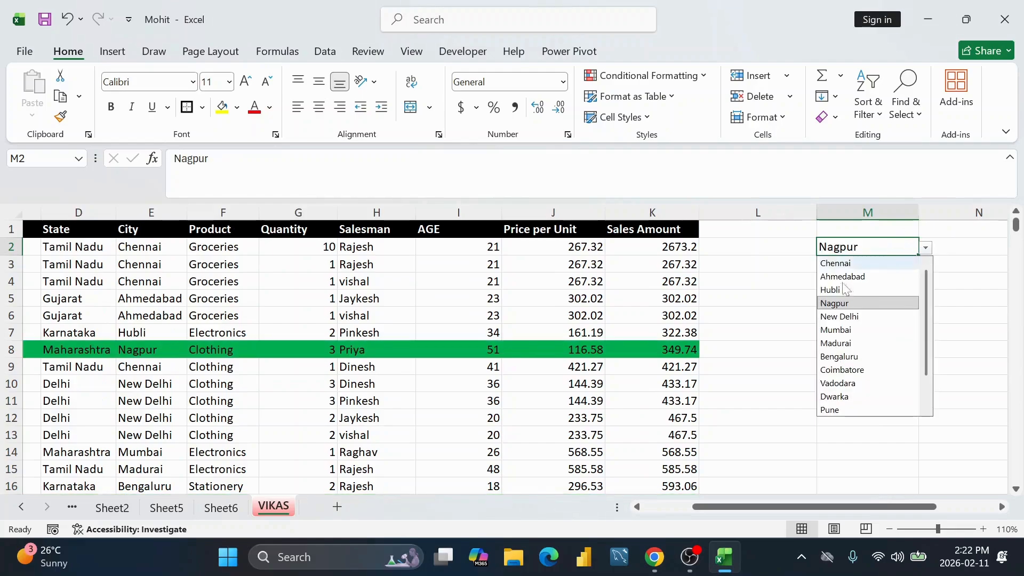
{"action": "left_click", "coordinate": [838, 263]}
{"action": "left_click", "coordinate": [925, 249]}
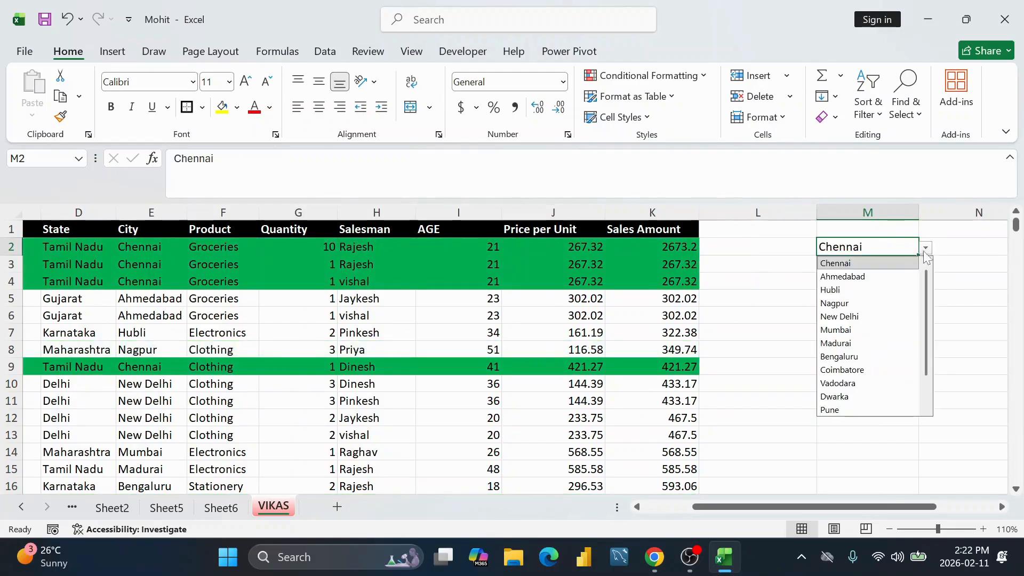
{"action": "left_click", "coordinate": [880, 299]}
{"action": "left_click", "coordinate": [927, 249]}
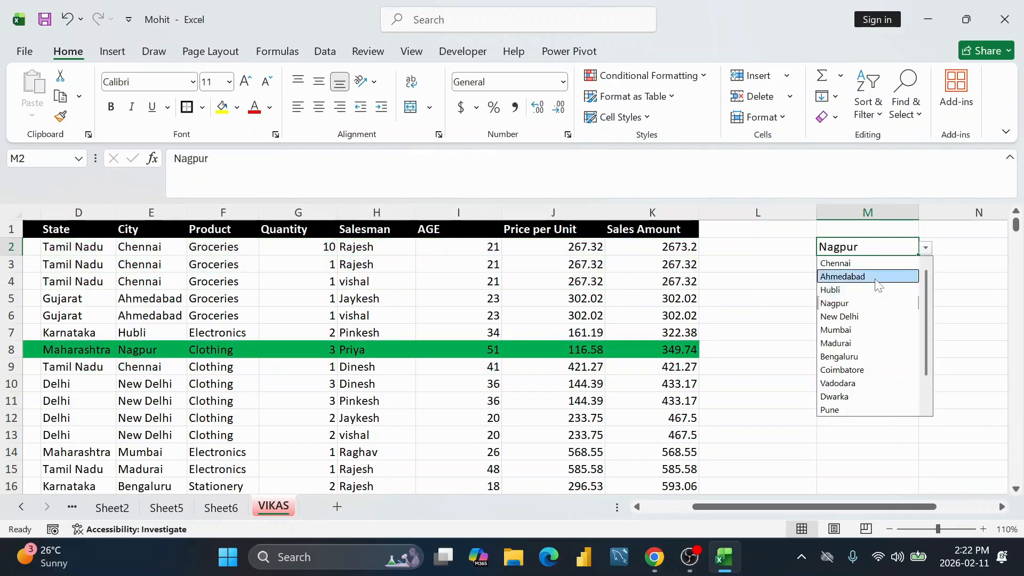
{"action": "left_click", "coordinate": [880, 275]}
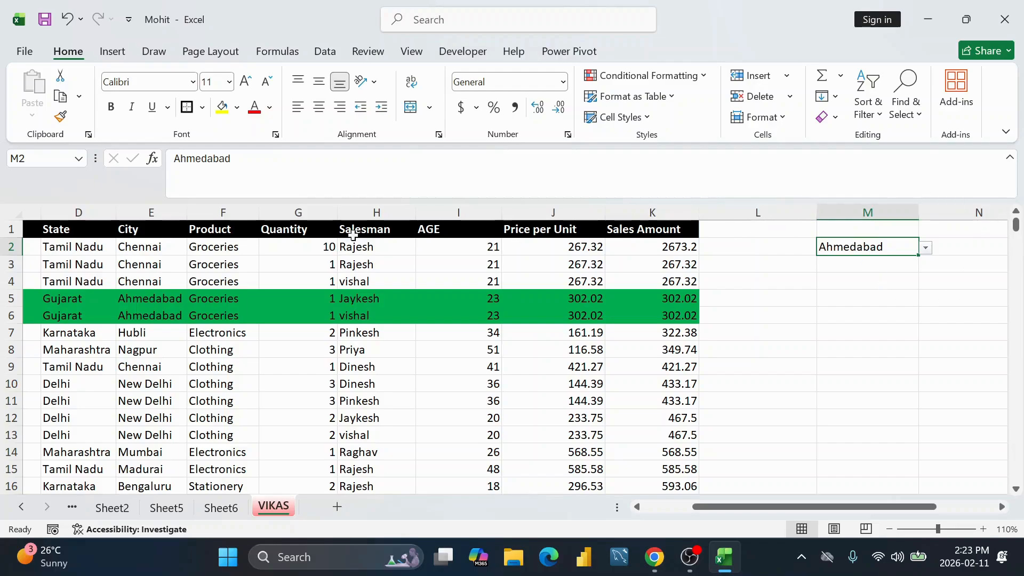
{"action": "left_click", "coordinate": [190, 266]}
{"action": "left_click", "coordinate": [397, 331]}
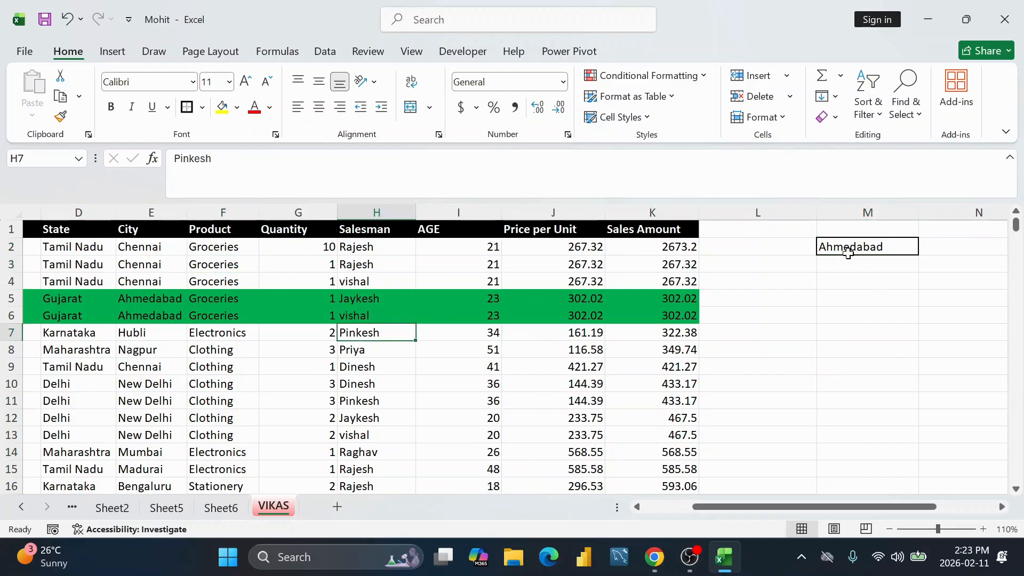
{"action": "left_click", "coordinate": [849, 250]}
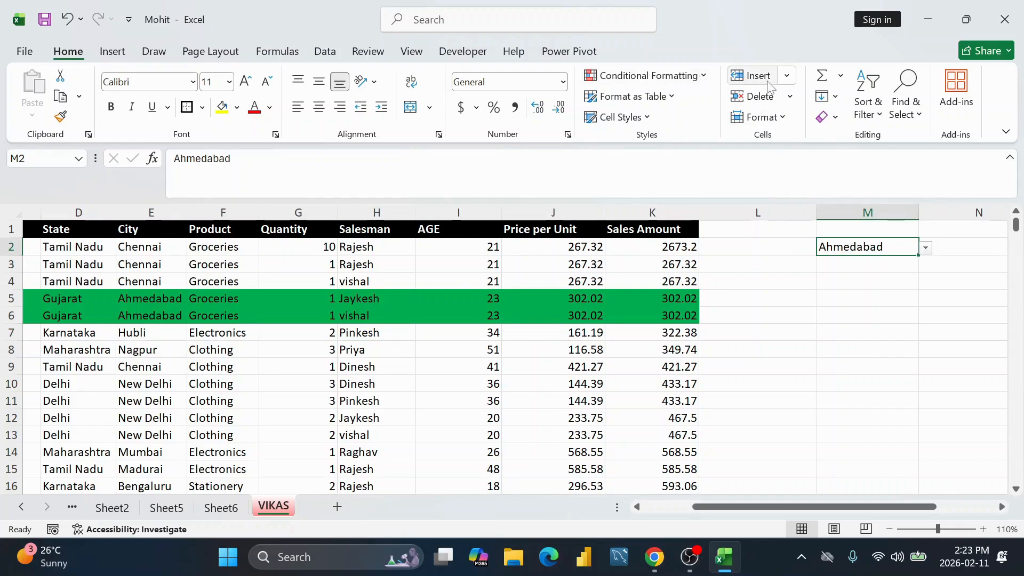
{"action": "left_click", "coordinate": [325, 52]}
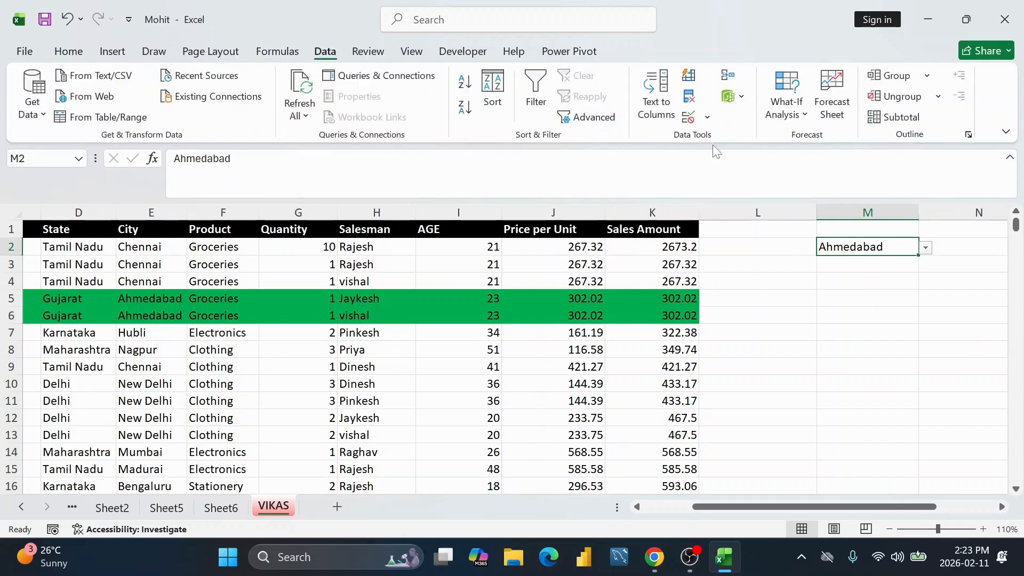
{"action": "left_click", "coordinate": [706, 118]}
{"action": "left_click", "coordinate": [715, 139]}
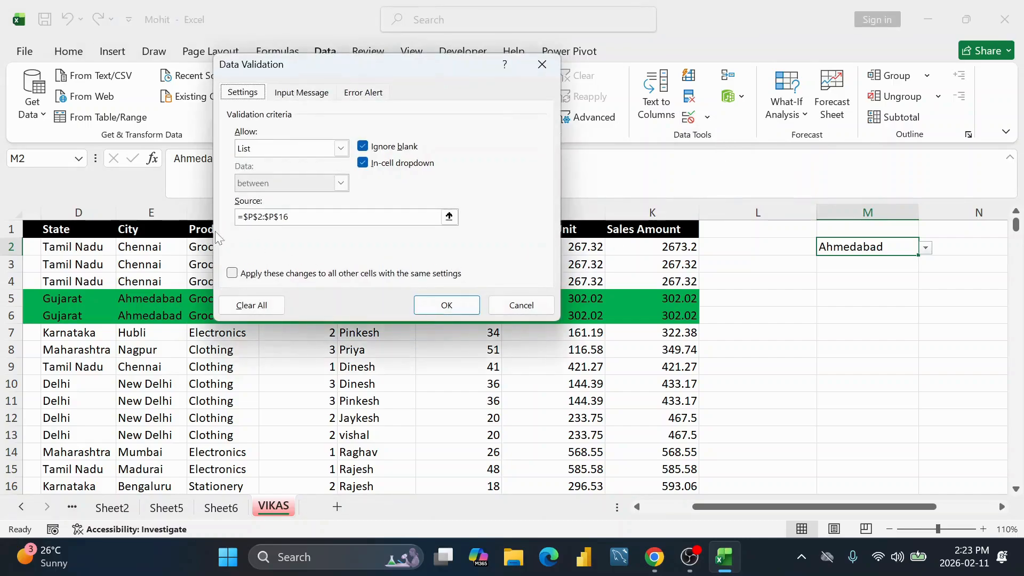
{"action": "left_click", "coordinate": [260, 309]}
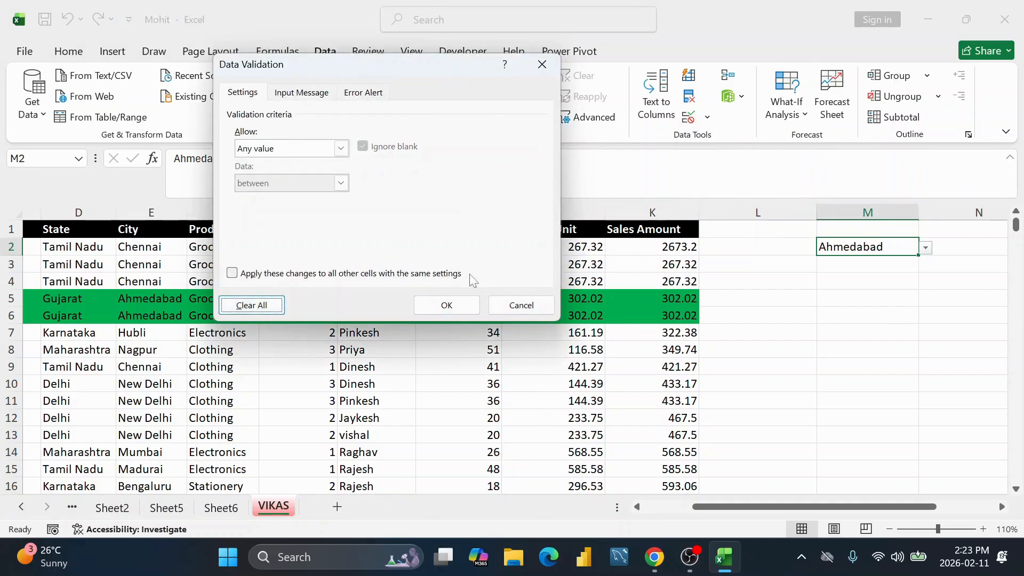
{"action": "left_click", "coordinate": [447, 305]}
{"action": "left_click", "coordinate": [961, 337]}
{"action": "left_click", "coordinate": [861, 245]}
{"action": "key", "text": "BackSpace"}
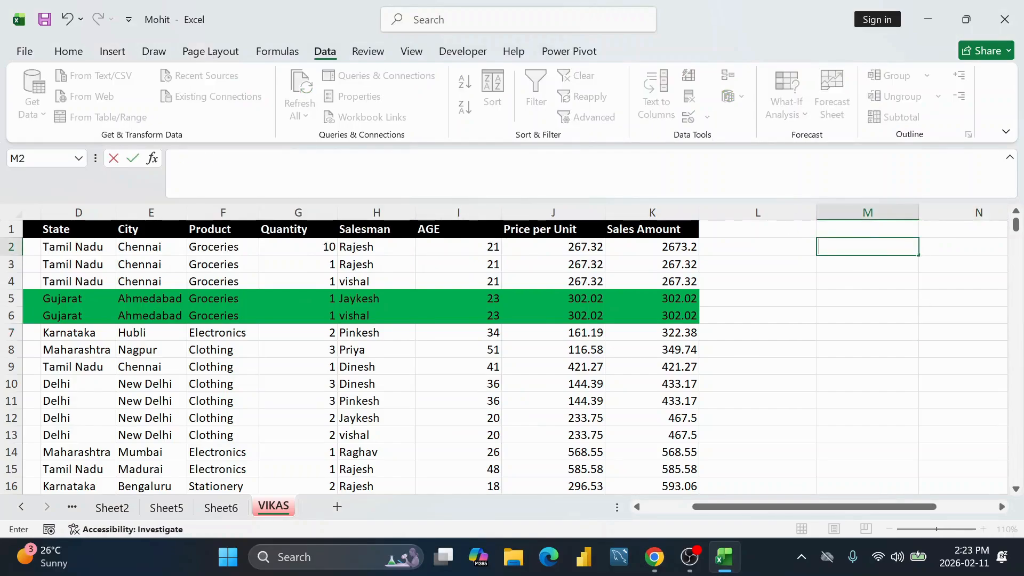
{"action": "left_click", "coordinate": [860, 282]}
{"action": "left_click_drag", "start_coordinate": [800, 506], "coordinate": [855, 506]}
{"action": "left_click", "coordinate": [915, 213]}
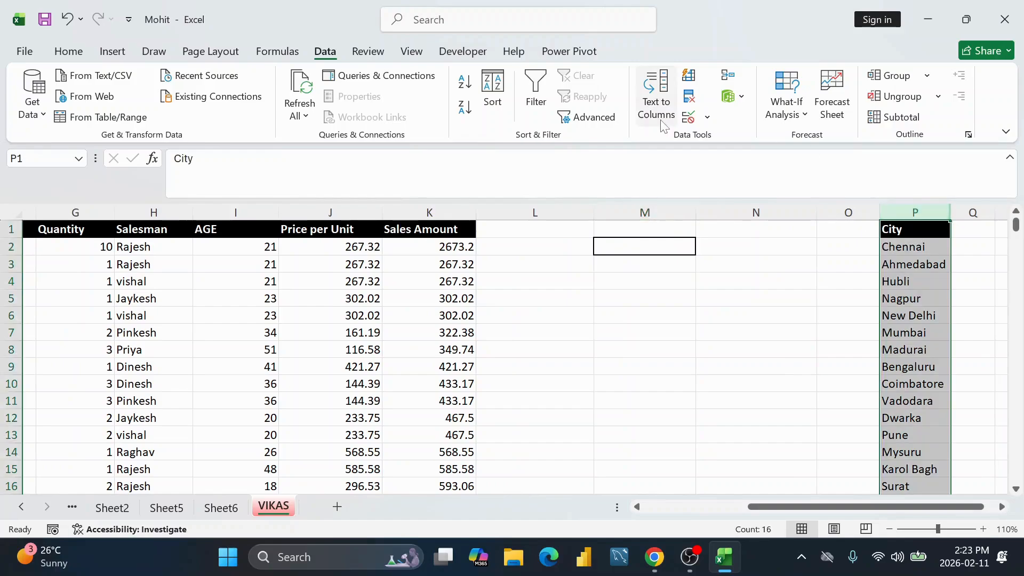
{"action": "left_click", "coordinate": [628, 341]}
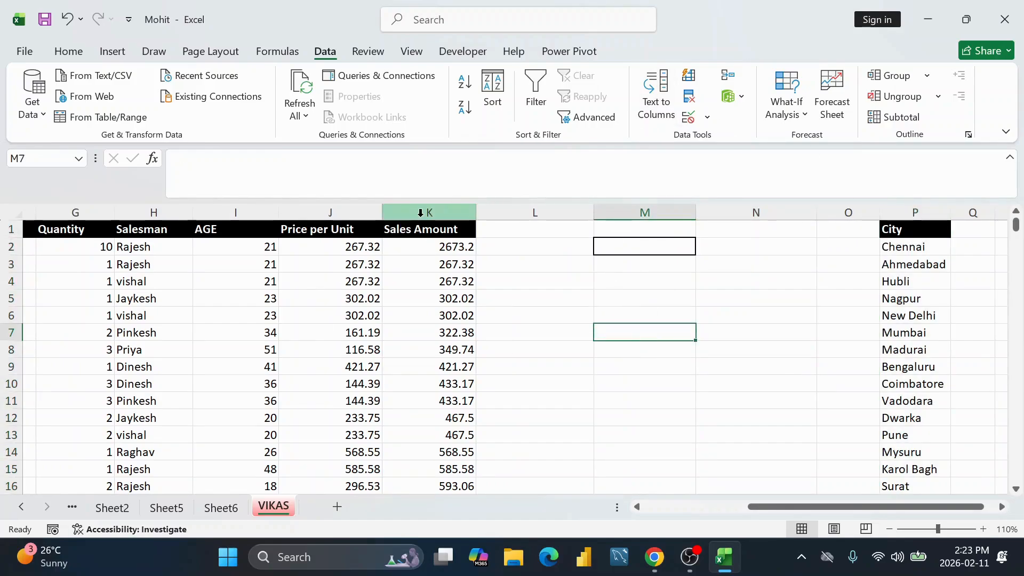
Step: Enter the header 'Mobile' in cell L1
{"action": "left_click", "coordinate": [529, 226]}
{"action": "type", "text": "Mo"}
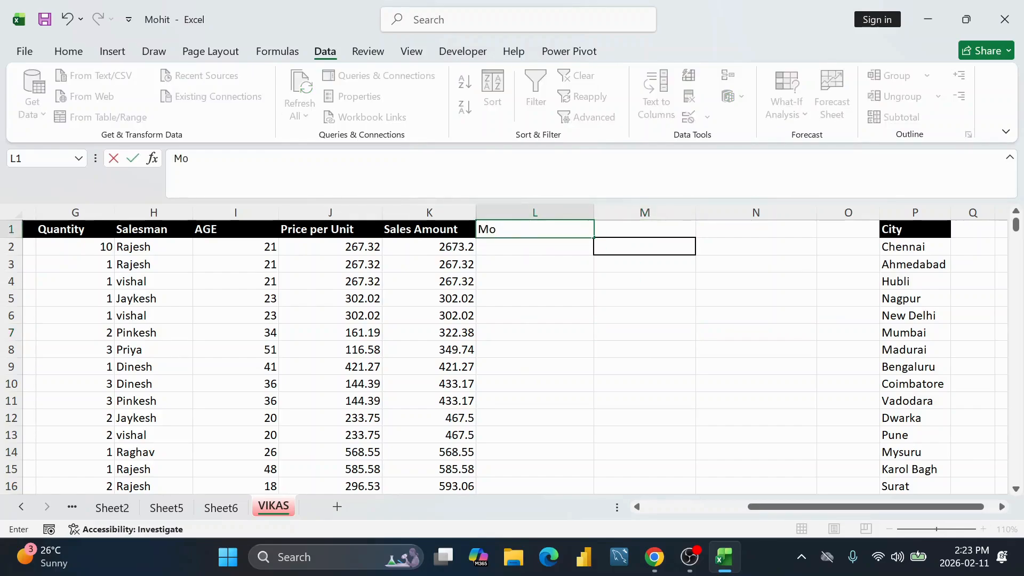
{"action": "type", "text": "bile"}
{"action": "key", "text": "Return"}
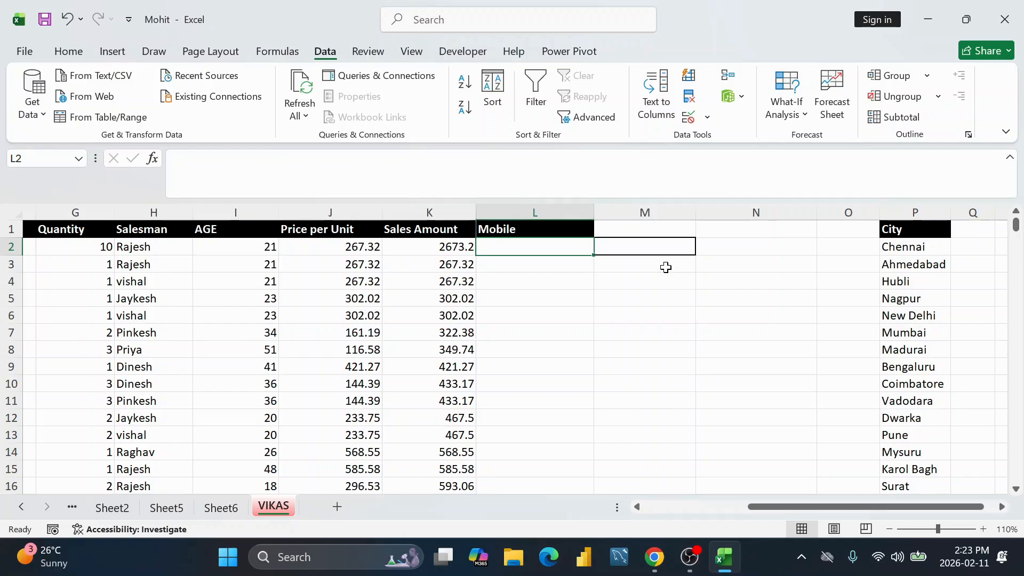
{"action": "left_click", "coordinate": [549, 211]}
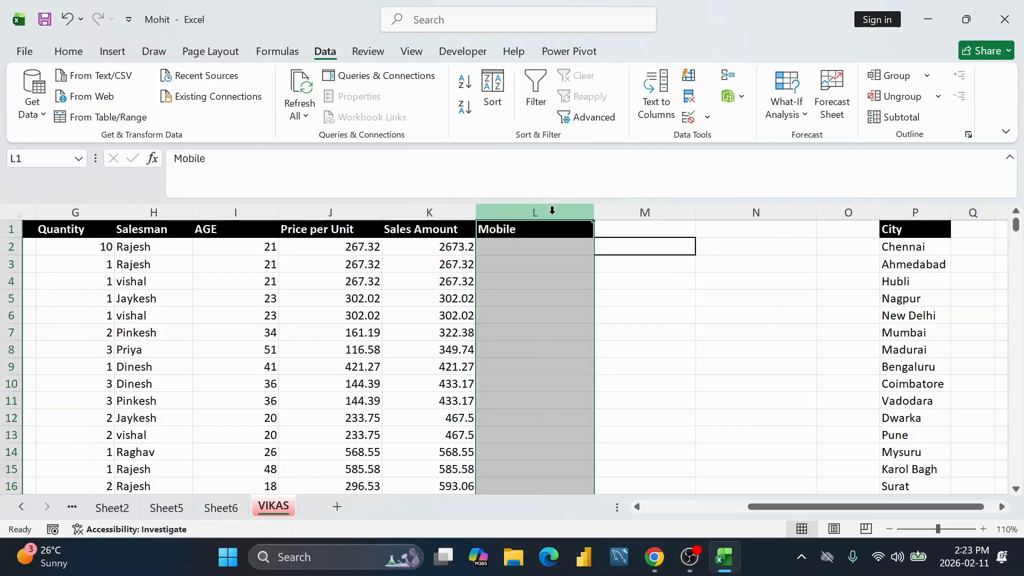
Step: Try a sample phone number in L2, clear it, then select L2:L14
{"action": "left_click", "coordinate": [534, 249]}
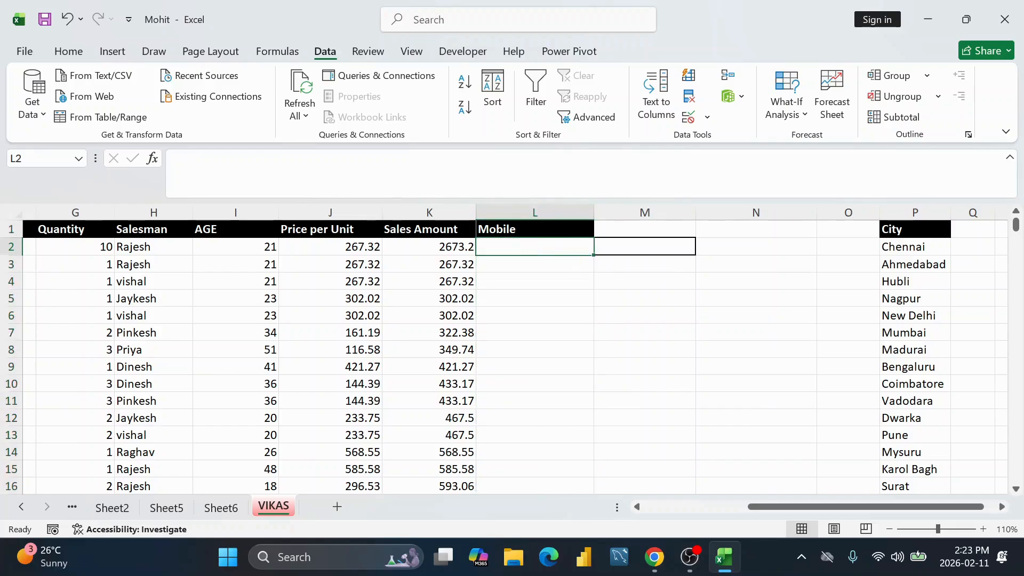
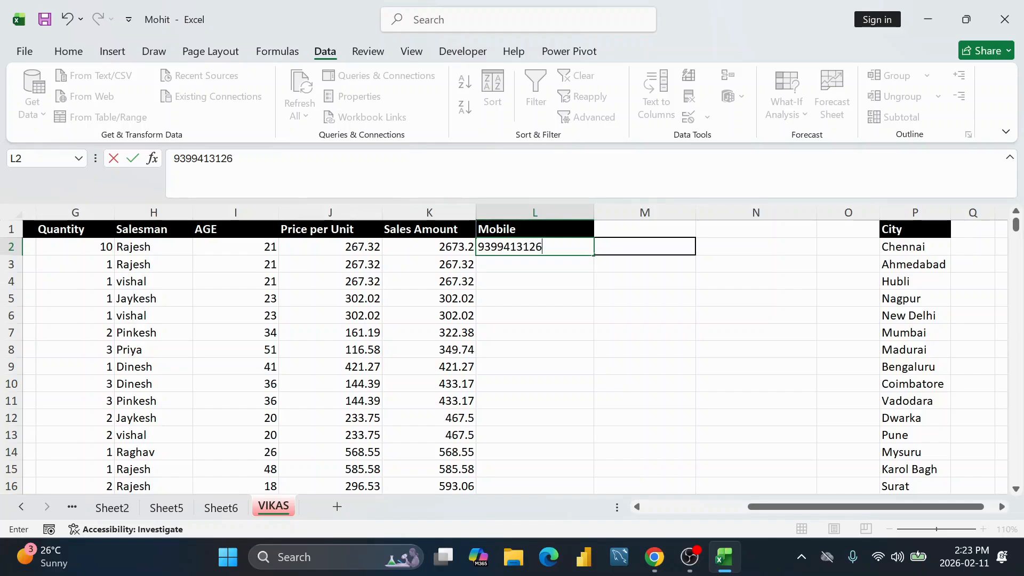
{"action": "key", "text": "Return"}
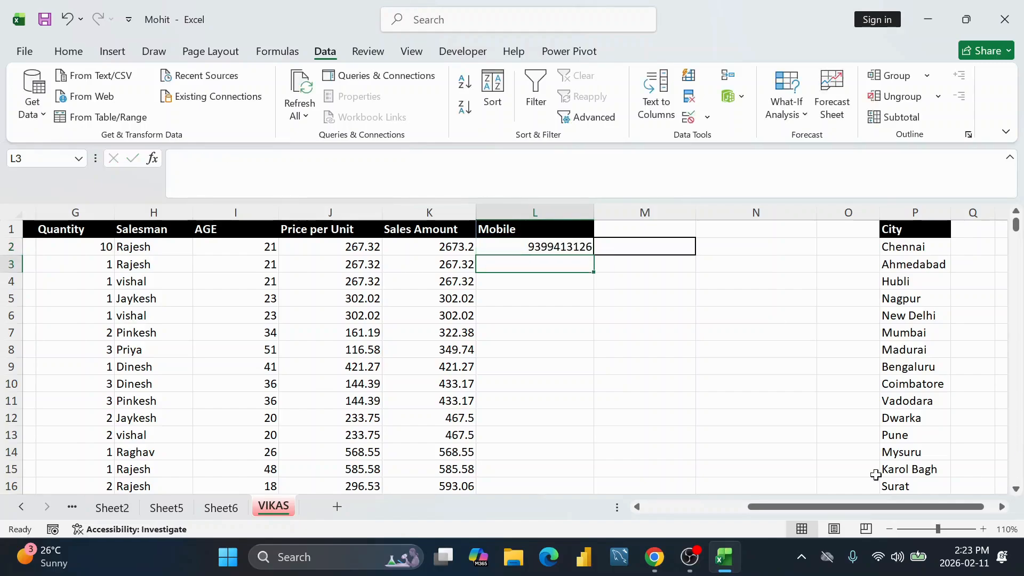
{"action": "left_click", "coordinate": [586, 248]}
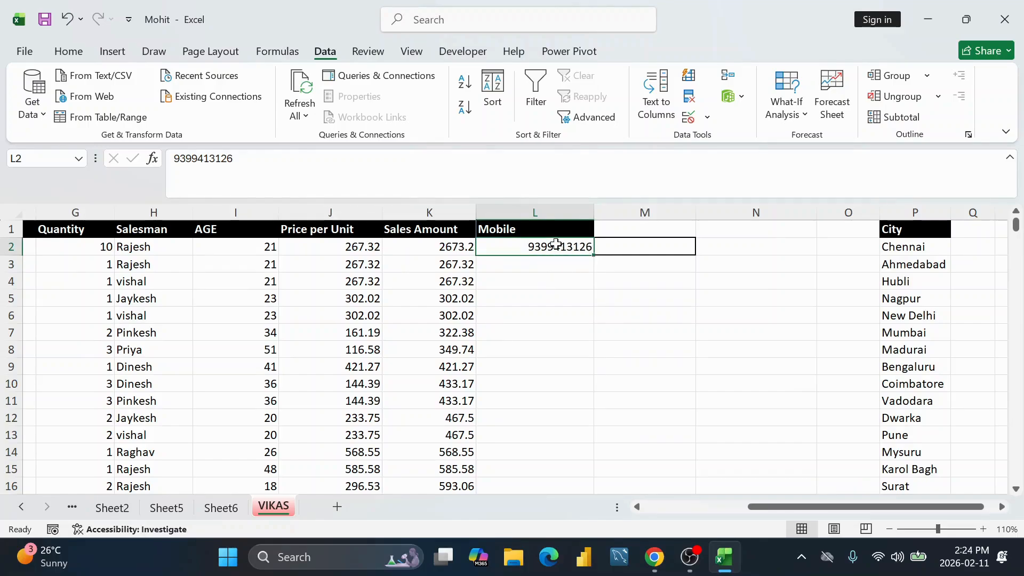
{"action": "key", "text": "Delete"}
{"action": "left_click", "coordinate": [546, 310]}
{"action": "left_click", "coordinate": [556, 251]}
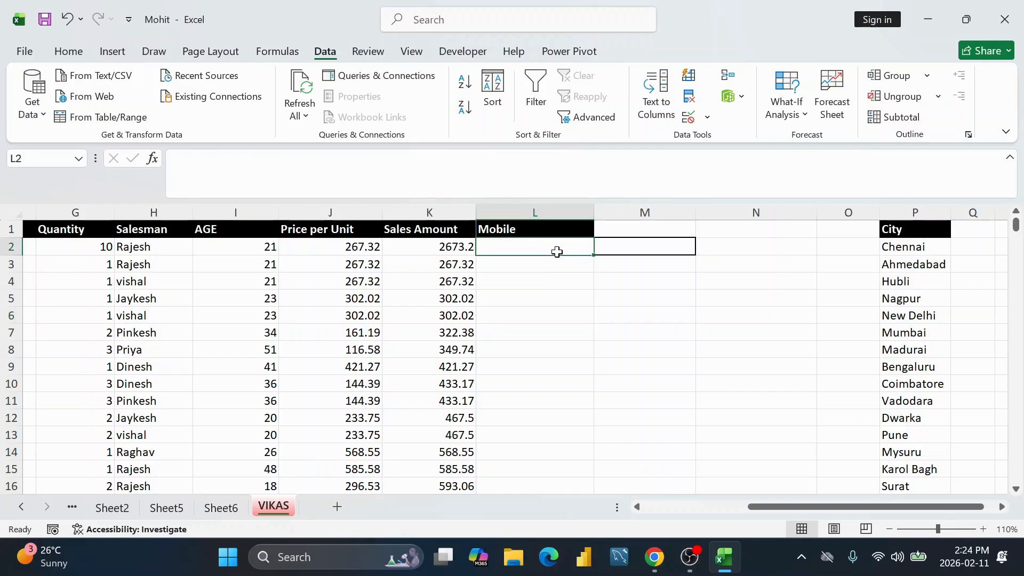
{"action": "left_click_drag", "start_coordinate": [556, 245], "coordinate": [546, 460]}
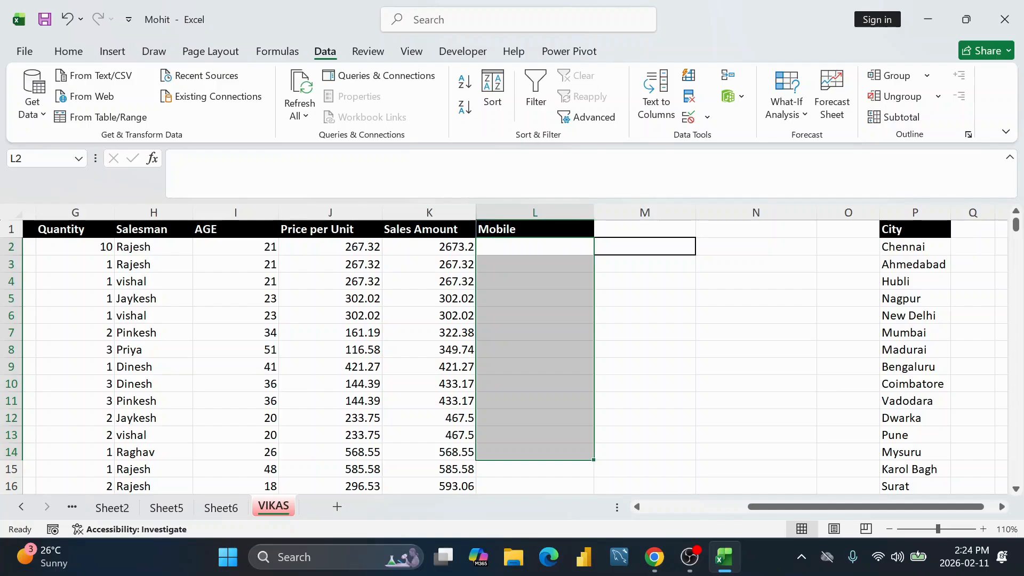
Step: Add a data validation rule to L2:L14 allowing only text length equal to 10
{"action": "left_click", "coordinate": [706, 117]}
{"action": "left_click", "coordinate": [719, 141]}
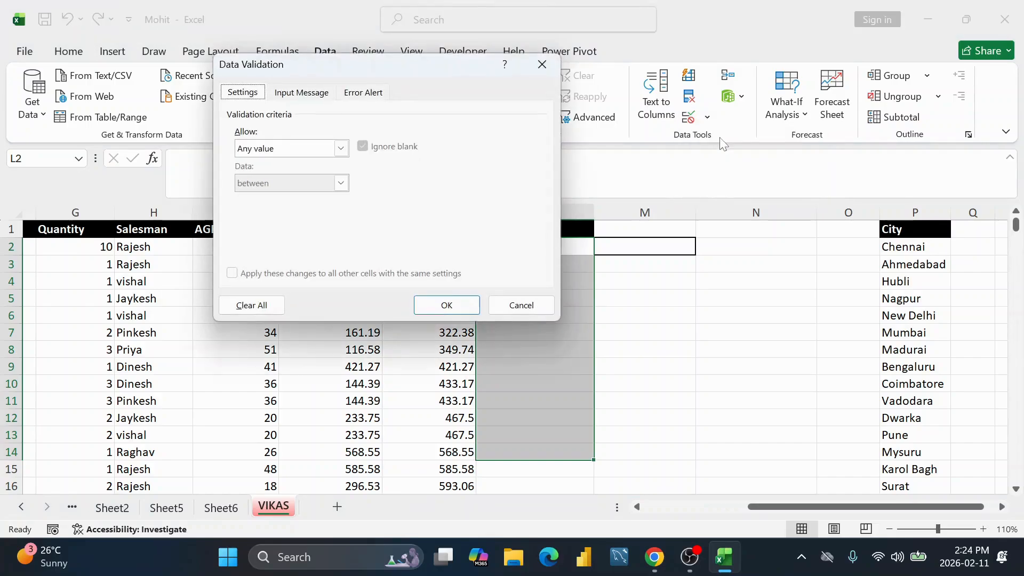
{"action": "left_click", "coordinate": [340, 148]}
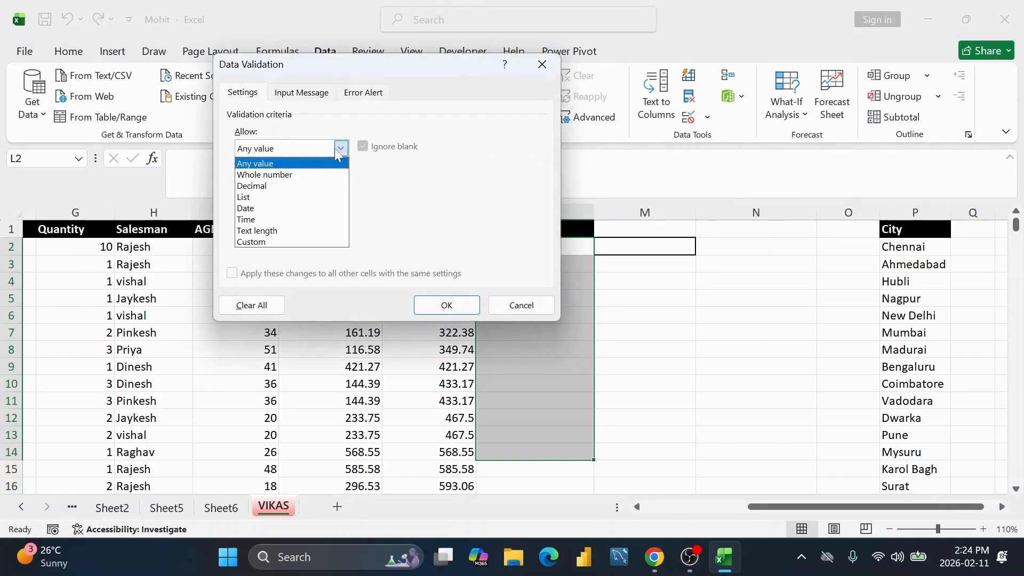
{"action": "left_click", "coordinate": [273, 230]}
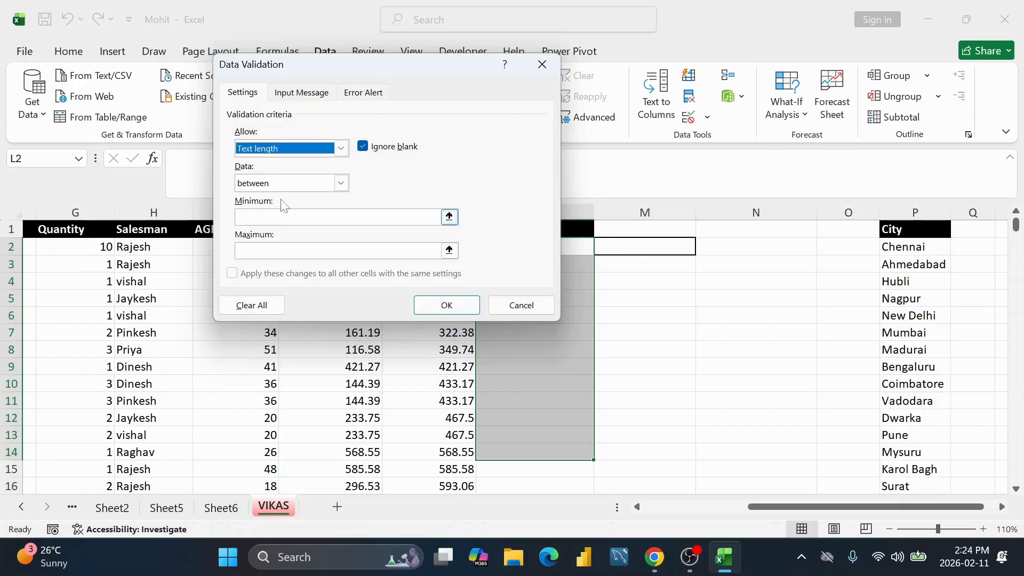
{"action": "left_click", "coordinate": [302, 218]}
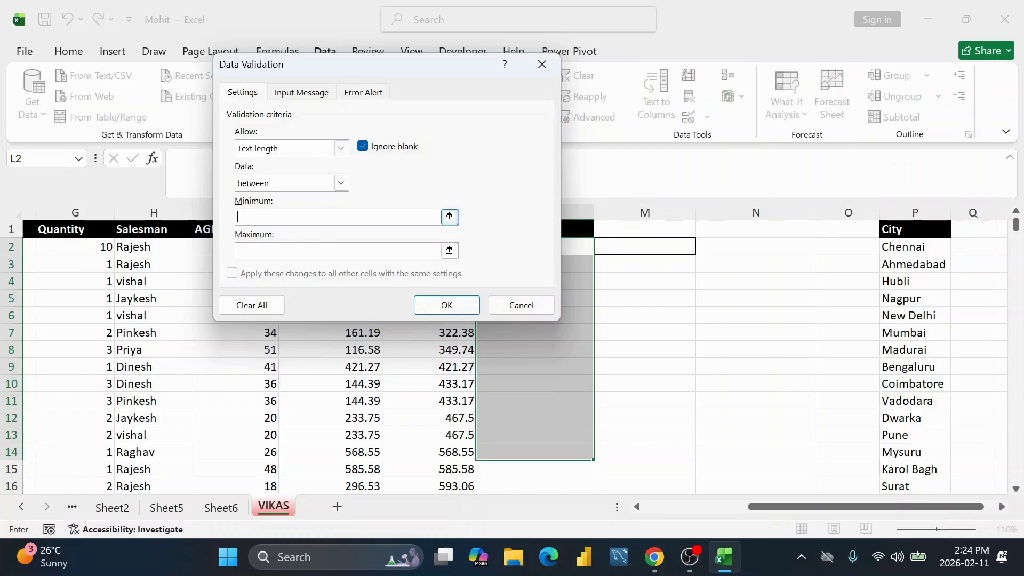
{"action": "left_click", "coordinate": [340, 183]}
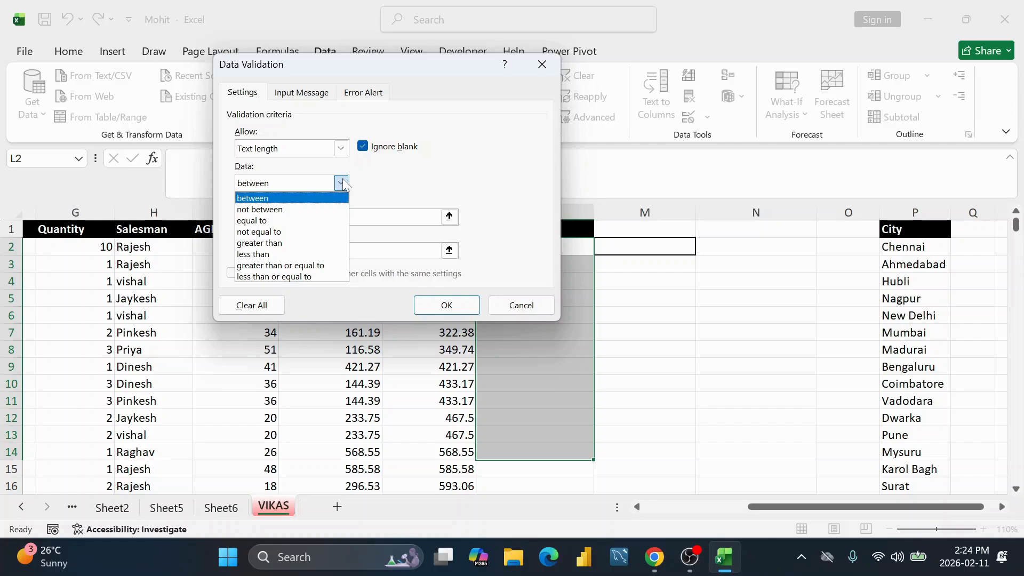
{"action": "left_click", "coordinate": [307, 220]}
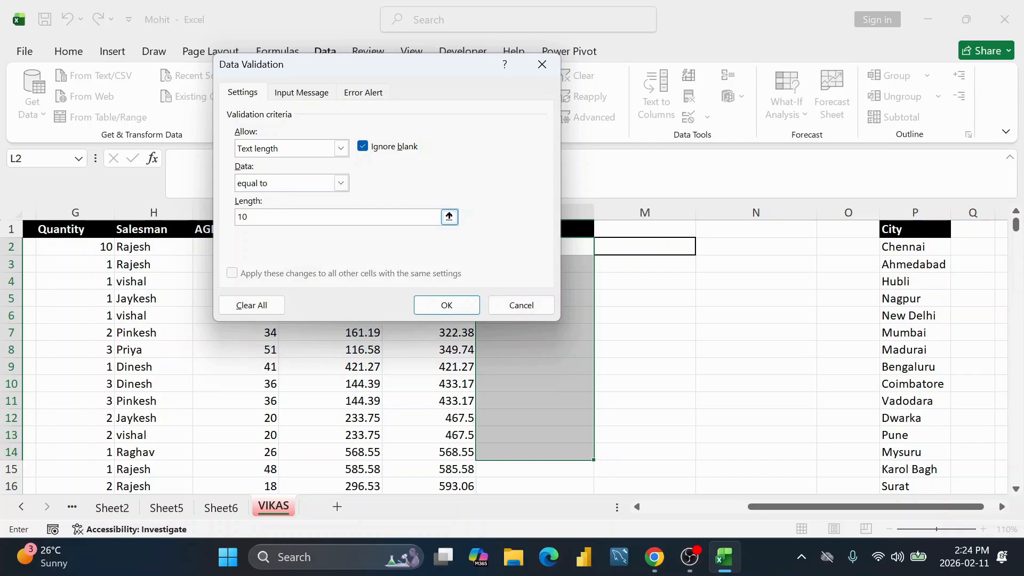
{"action": "left_click", "coordinate": [449, 306]}
{"action": "left_click", "coordinate": [547, 245]}
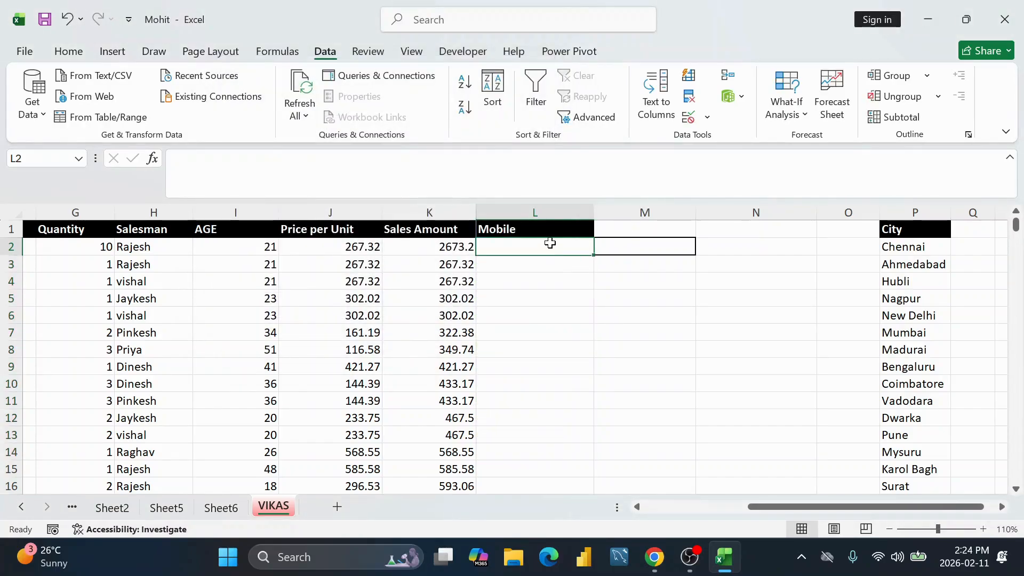
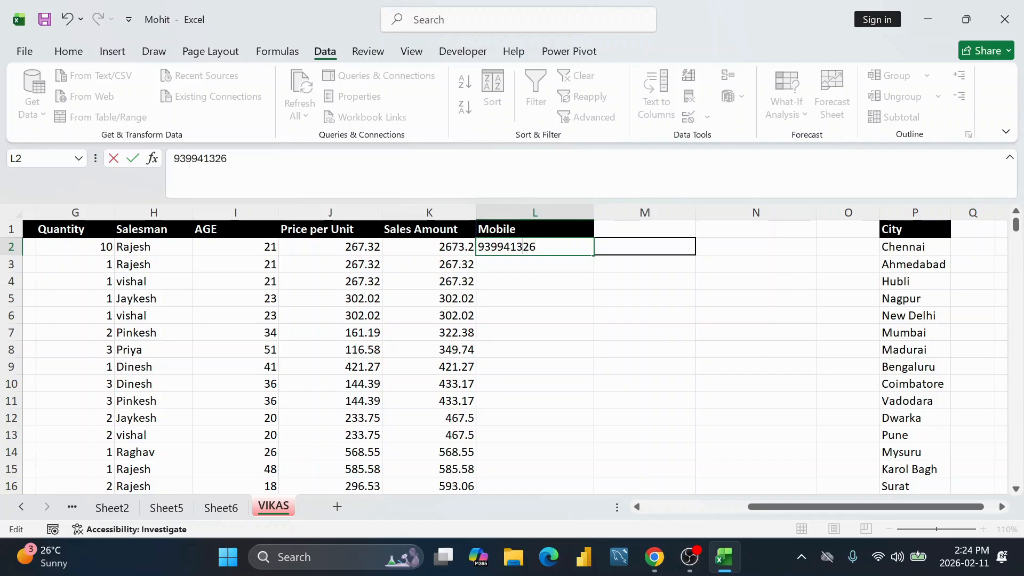
Step: Enter a 10-digit number in L2, then confirm an 11-digit edit is rejected and cancelled
{"action": "key", "text": "Return"}
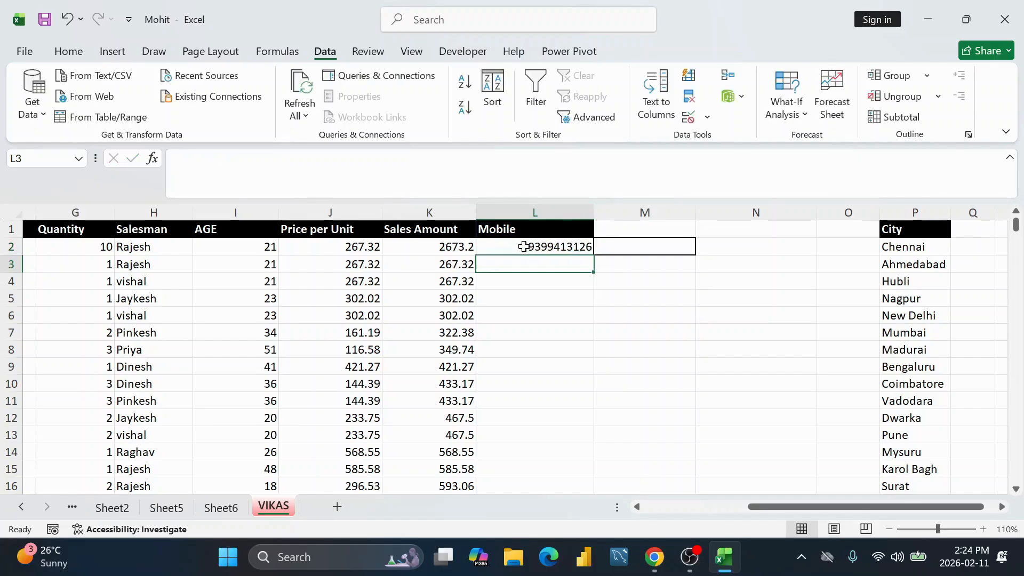
{"action": "double_click", "coordinate": [547, 246]}
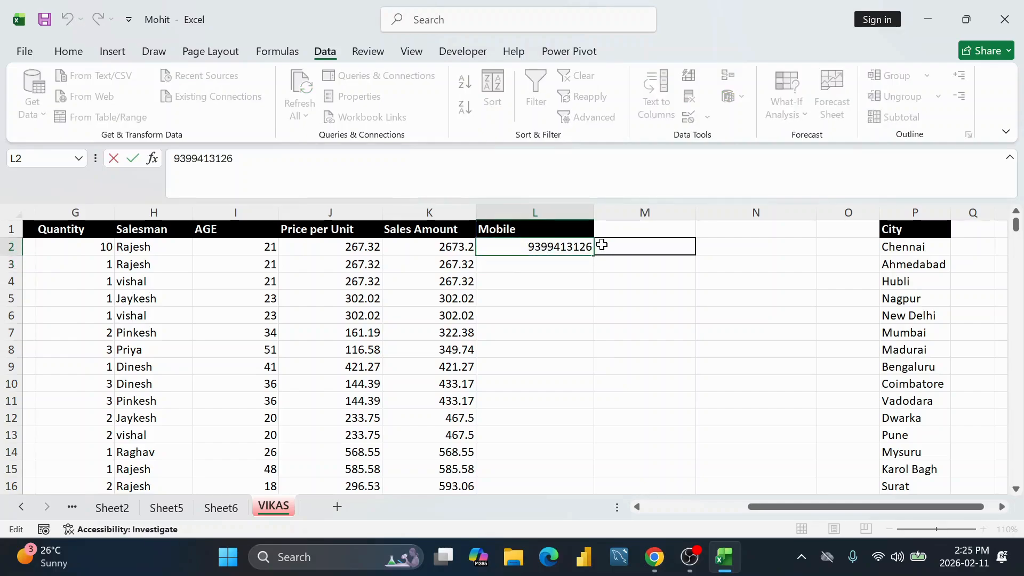
{"action": "type", "text": "0"}
{"action": "key", "text": "Return"}
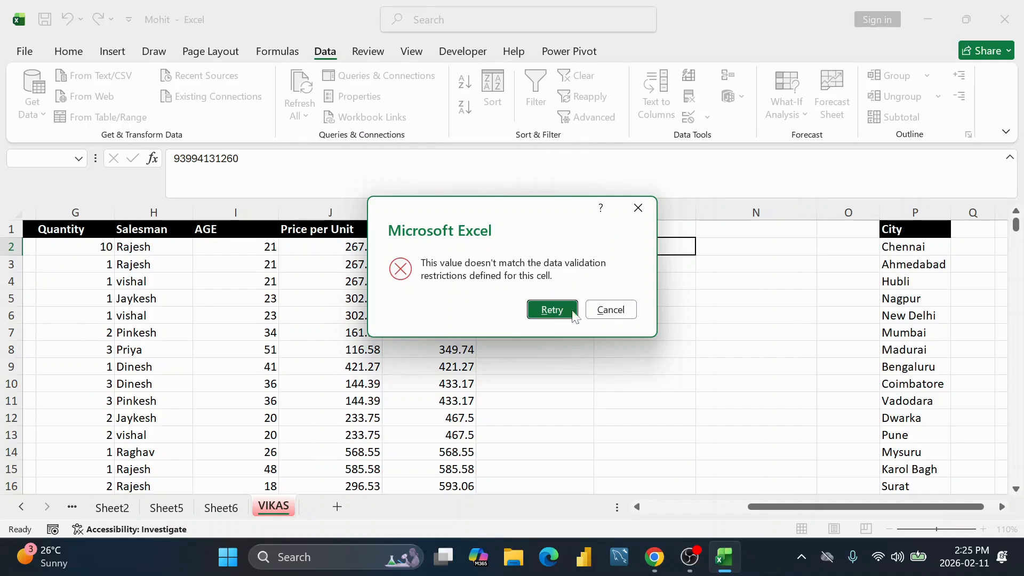
{"action": "left_click", "coordinate": [600, 309]}
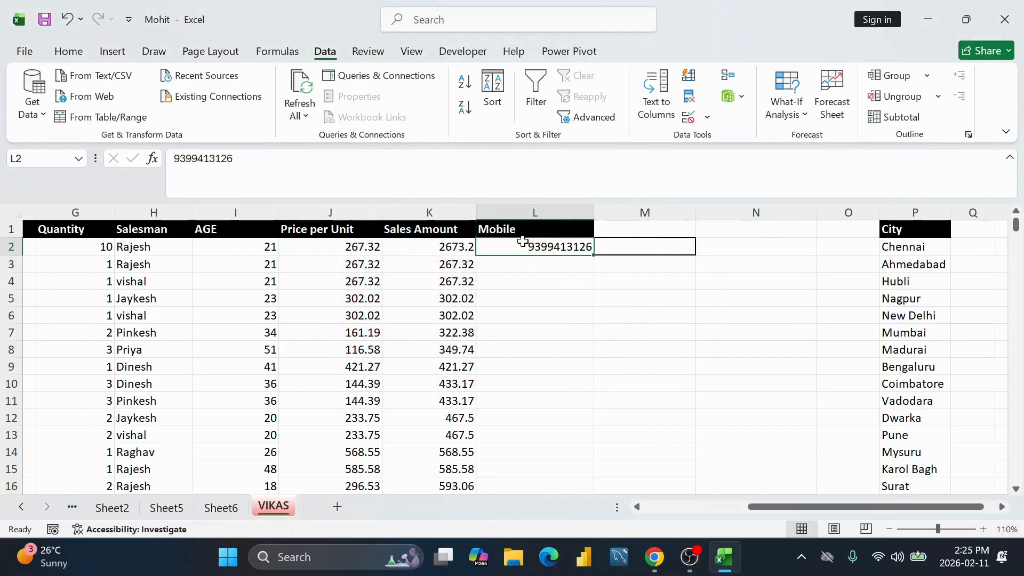
Step: Set the validation error alert title 'Phone number' and message 'Please Enter Valid Phone number'
{"action": "left_click", "coordinate": [688, 118]}
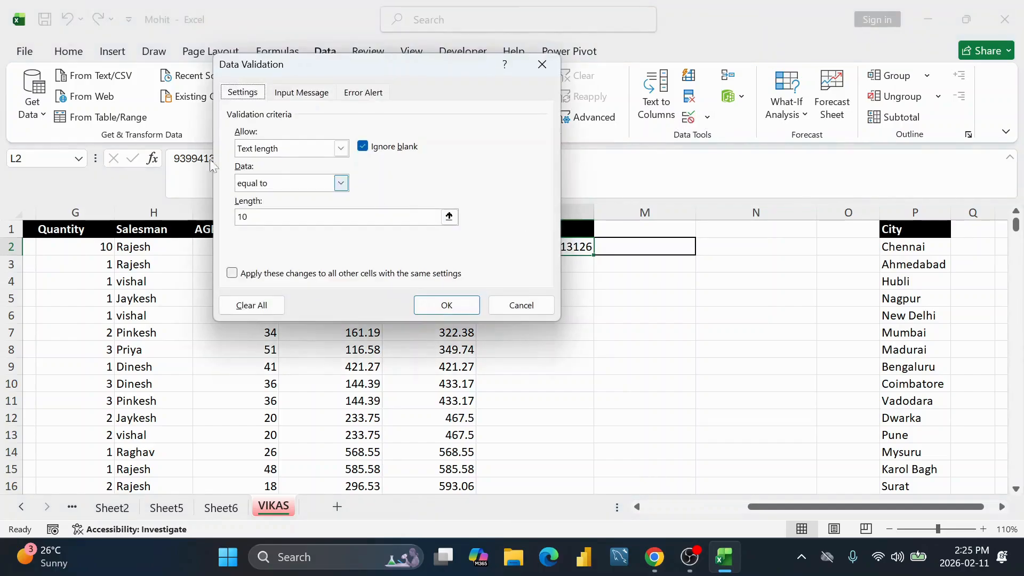
{"action": "left_click", "coordinate": [366, 100]}
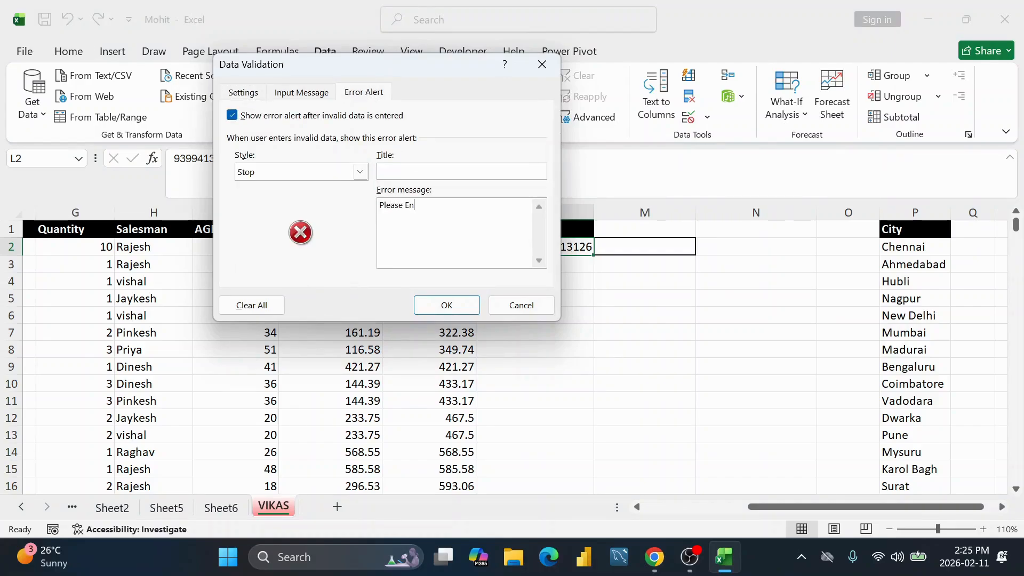
{"action": "type", "text": "ter"}
{"action": "type", "text": "Valid Phone number"}
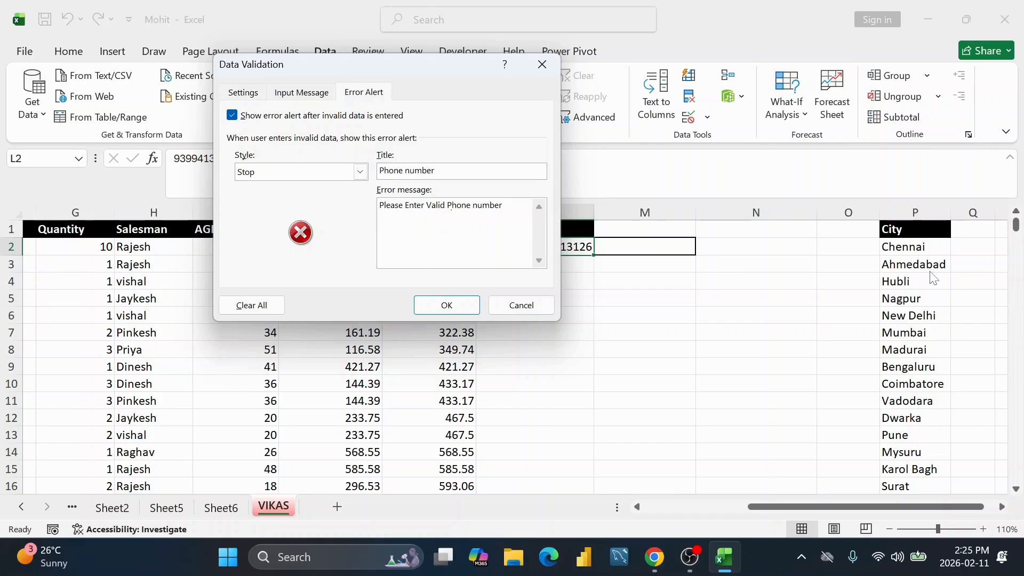
Step: Add the input message 'Input phone number' and apply the validation changes
{"action": "left_click", "coordinate": [302, 94]}
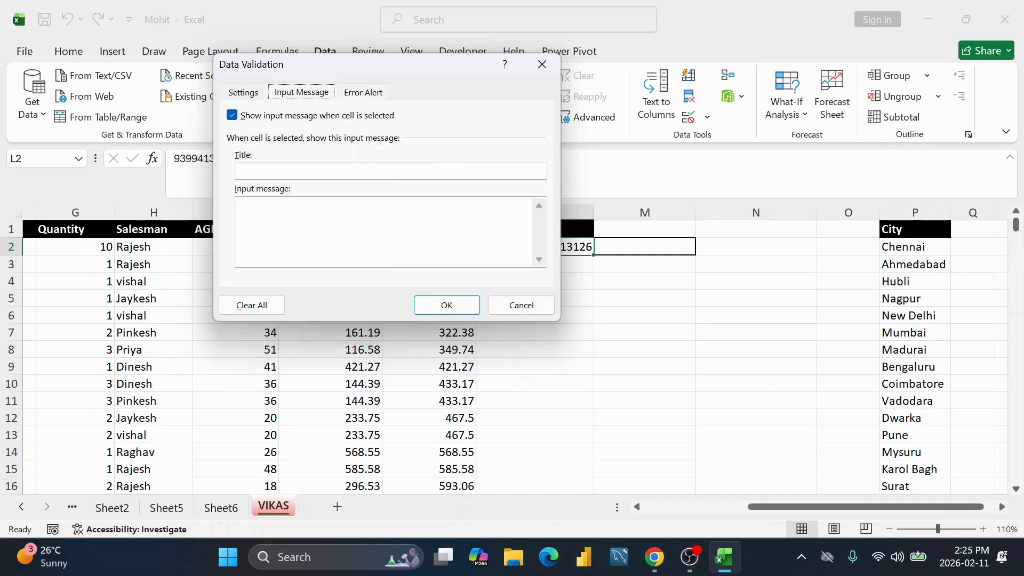
{"action": "left_click", "coordinate": [288, 216]}
{"action": "type", "text": "Inpo"}
{"action": "key", "text": "BackSpace"}
{"action": "type", "text": "ut phone number"}
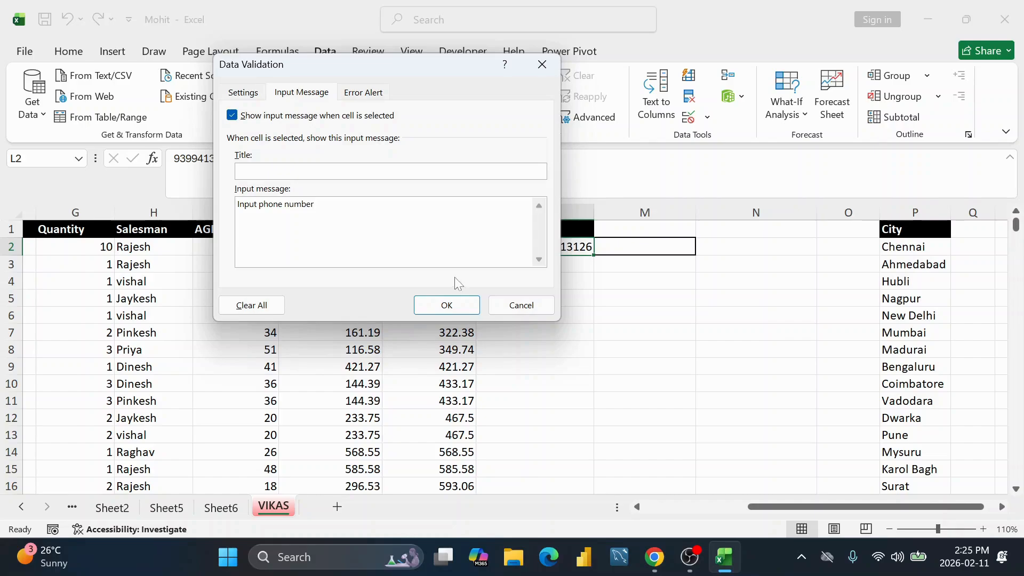
{"action": "left_click", "coordinate": [447, 304]}
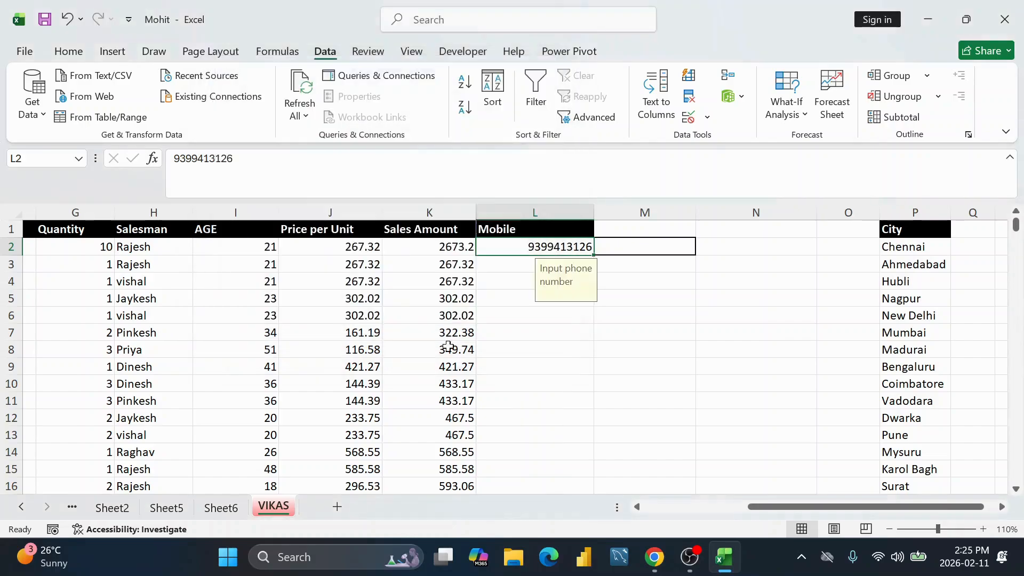
Step: Check L2's input prompt and correct the last digit of its mobile number
{"action": "left_click", "coordinate": [543, 265]}
{"action": "left_click", "coordinate": [575, 243]}
{"action": "left_click", "coordinate": [518, 275]}
{"action": "left_click", "coordinate": [567, 243]}
{"action": "double_click", "coordinate": [568, 244]}
{"action": "key", "text": "BackSpace"}
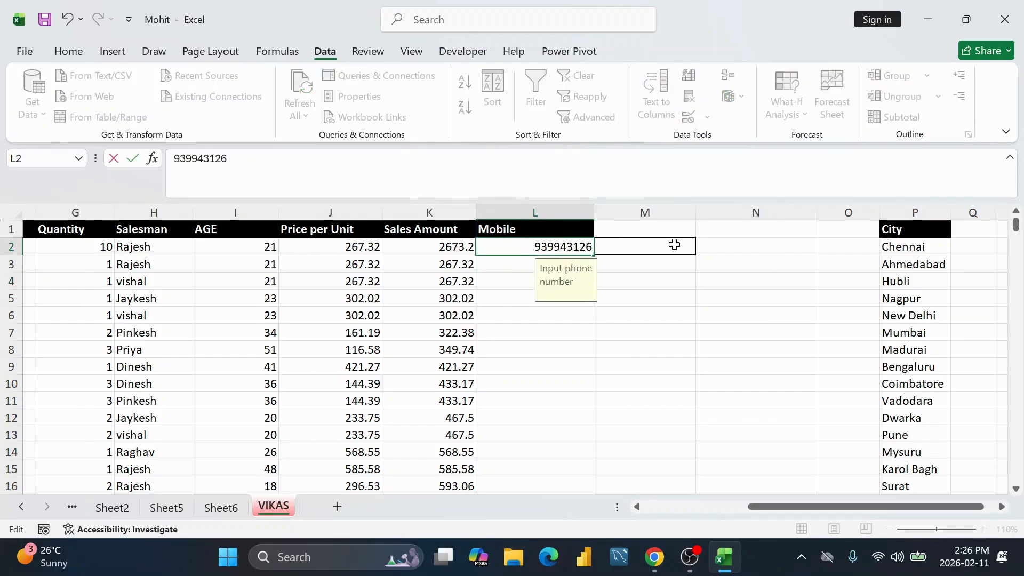
{"action": "type", "text": "0"}
{"action": "key", "text": "Return"}
Step: Test a 14-digit entry in L2 and cancel the 'Please Enter Valid Phone number' alert
{"action": "key", "text": "Up"}
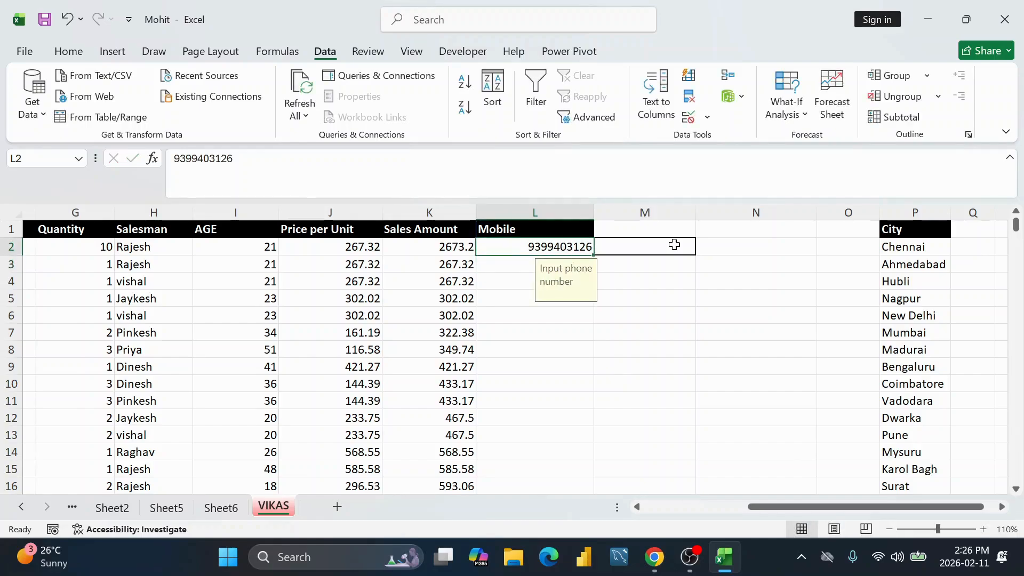
{"action": "type", "text": "9"}
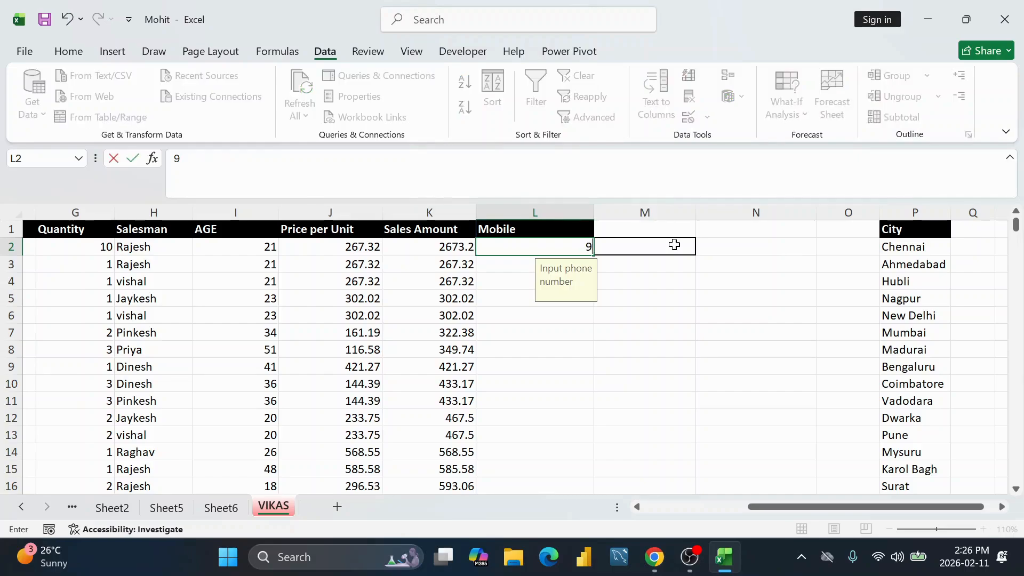
{"action": "type", "text": "8989898989898"}
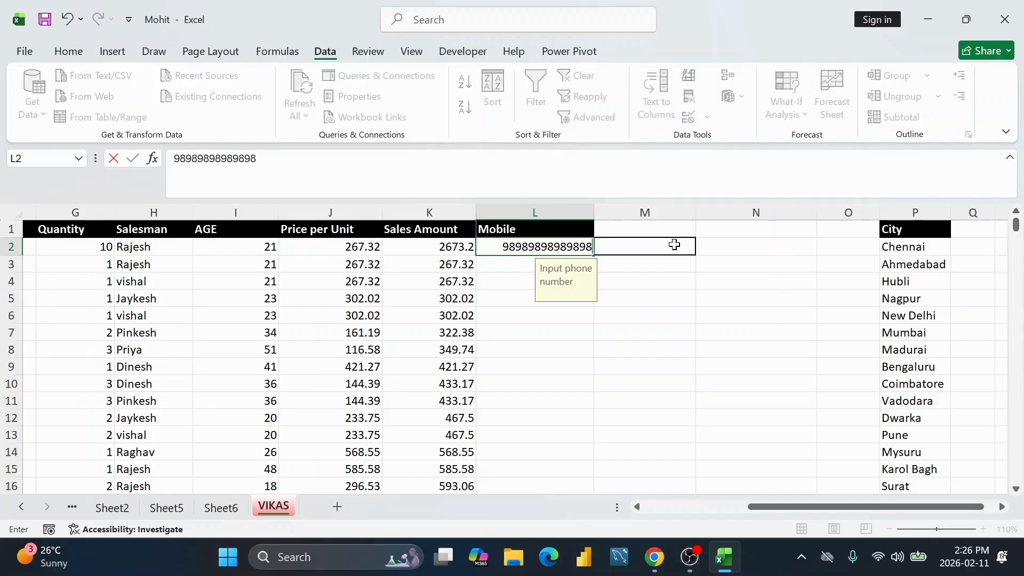
{"action": "key", "text": "Return"}
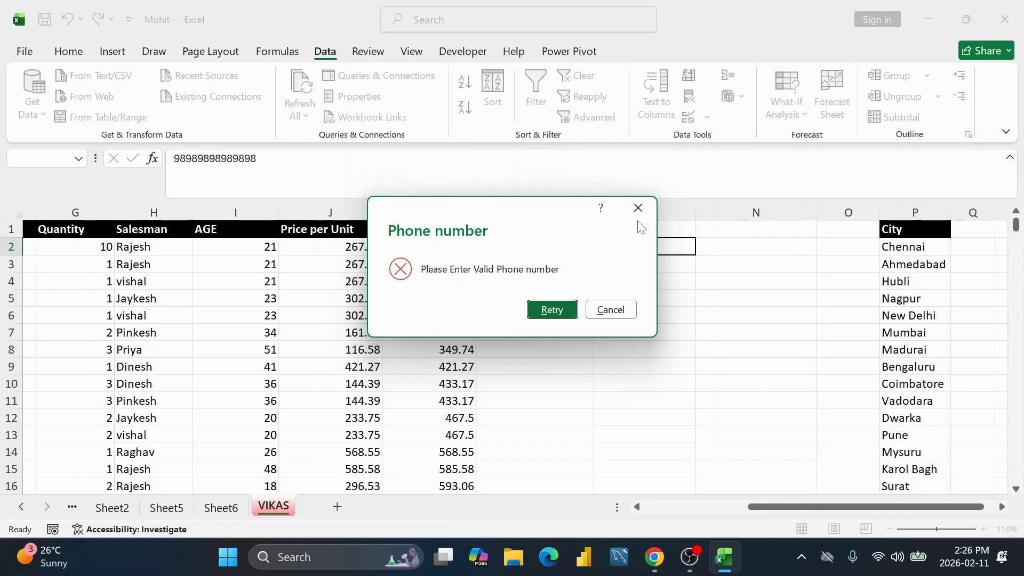
{"action": "left_click", "coordinate": [616, 313]}
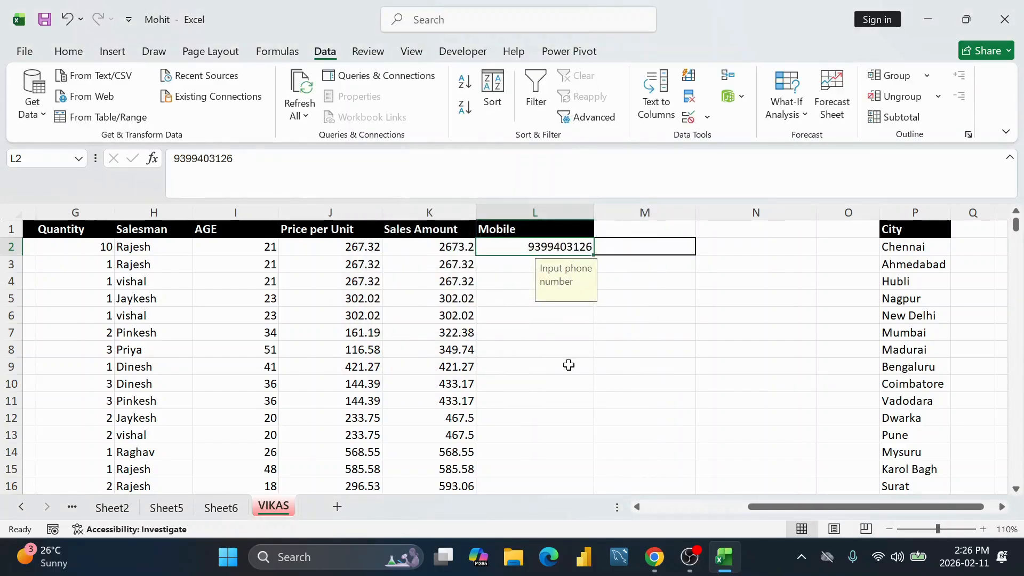
{"action": "left_click", "coordinate": [520, 263]}
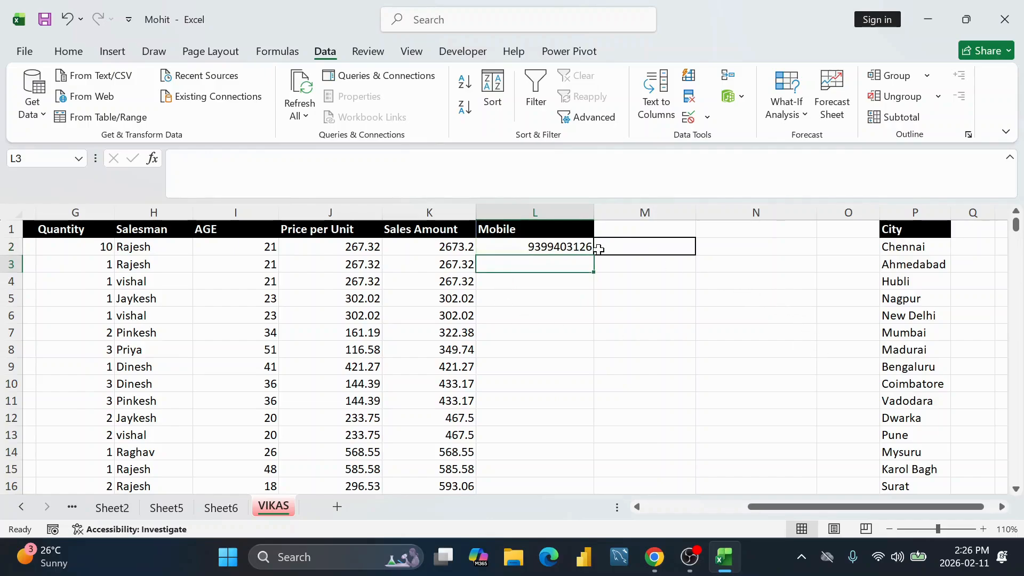
Step: Apply All Borders to the Mobile cells L2:L16
{"action": "left_click_drag", "start_coordinate": [556, 247], "coordinate": [535, 463]}
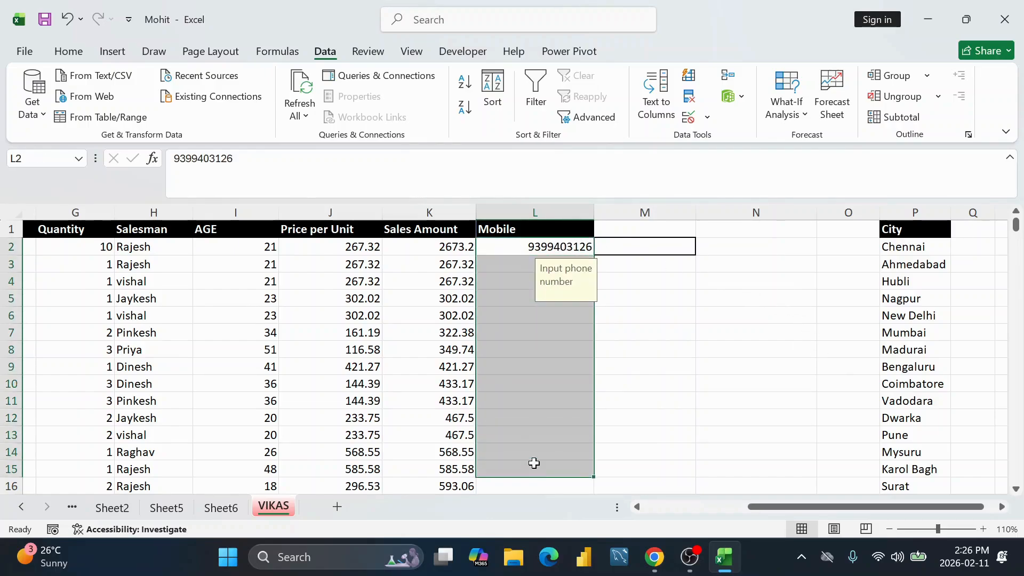
{"action": "left_click", "coordinate": [522, 312]}
{"action": "left_click_drag", "start_coordinate": [540, 243], "coordinate": [534, 468]}
{"action": "left_click_drag", "start_coordinate": [752, 265], "coordinate": [757, 453]}
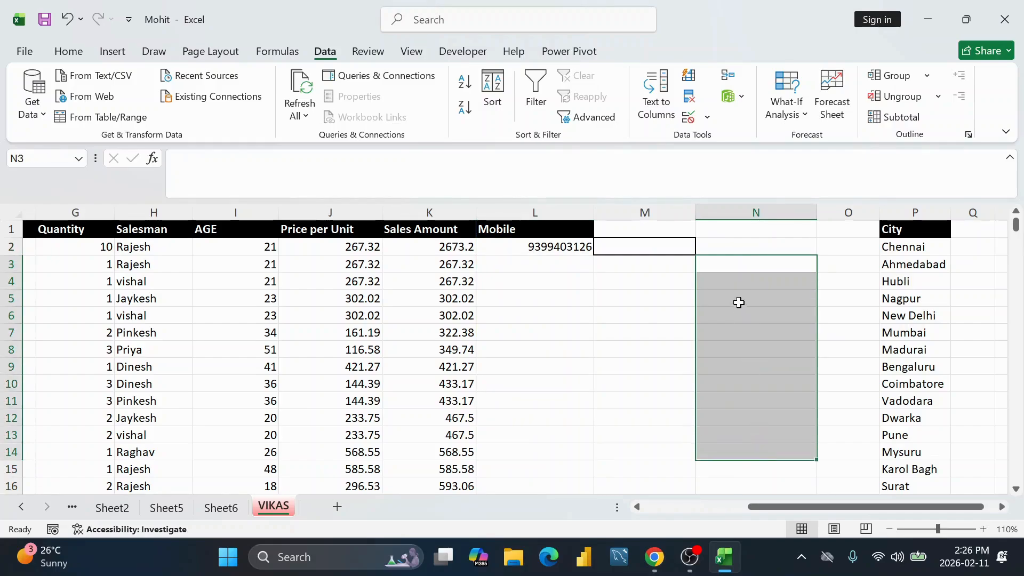
{"action": "left_click_drag", "start_coordinate": [738, 262], "coordinate": [738, 352]}
{"action": "left_click_drag", "start_coordinate": [530, 245], "coordinate": [549, 490]}
{"action": "left_click", "coordinate": [68, 50]}
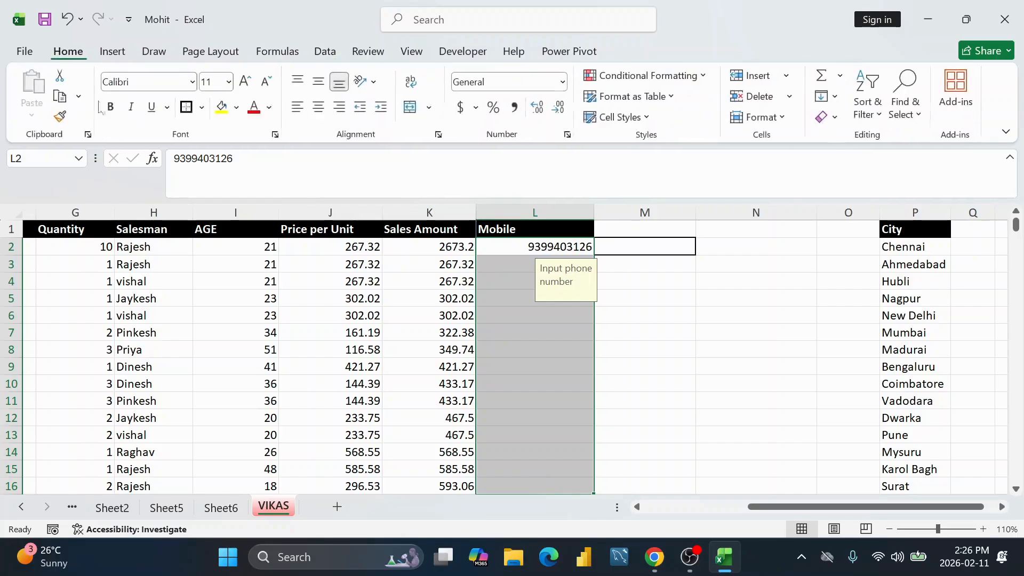
{"action": "left_click", "coordinate": [198, 108]}
{"action": "left_click", "coordinate": [235, 270]}
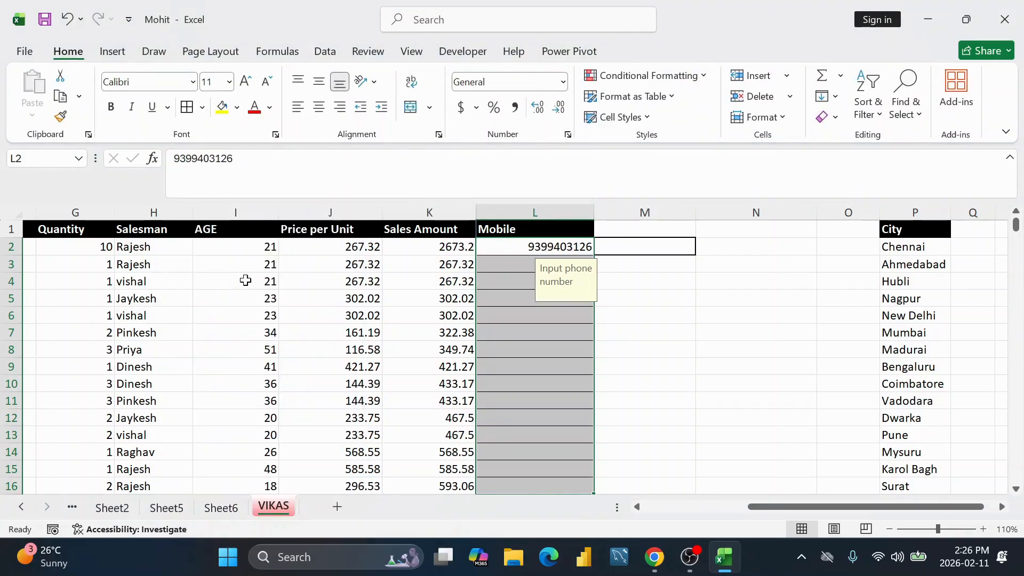
{"action": "left_click", "coordinate": [649, 303]}
Step: Clear the phone number from cell L2
{"action": "scroll", "coordinate": [567, 249], "scroll_direction": "down", "scroll_amount": 2}
{"action": "scroll", "coordinate": [567, 250], "scroll_direction": "up", "scroll_amount": 2}
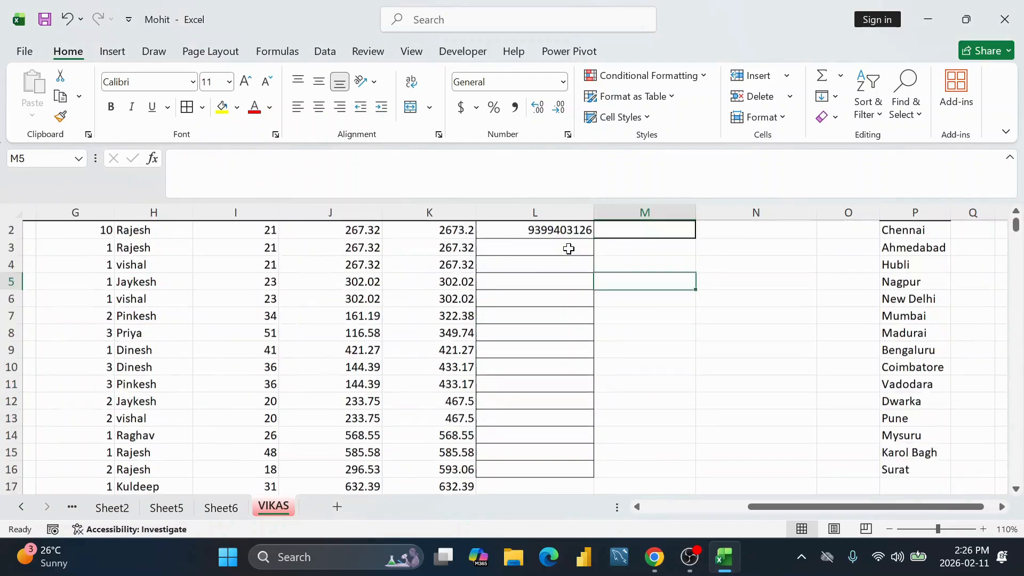
{"action": "left_click", "coordinate": [555, 242]}
{"action": "left_click_drag", "start_coordinate": [555, 243], "coordinate": [553, 450]}
{"action": "scroll", "coordinate": [535, 395], "scroll_direction": "up", "scroll_amount": 2}
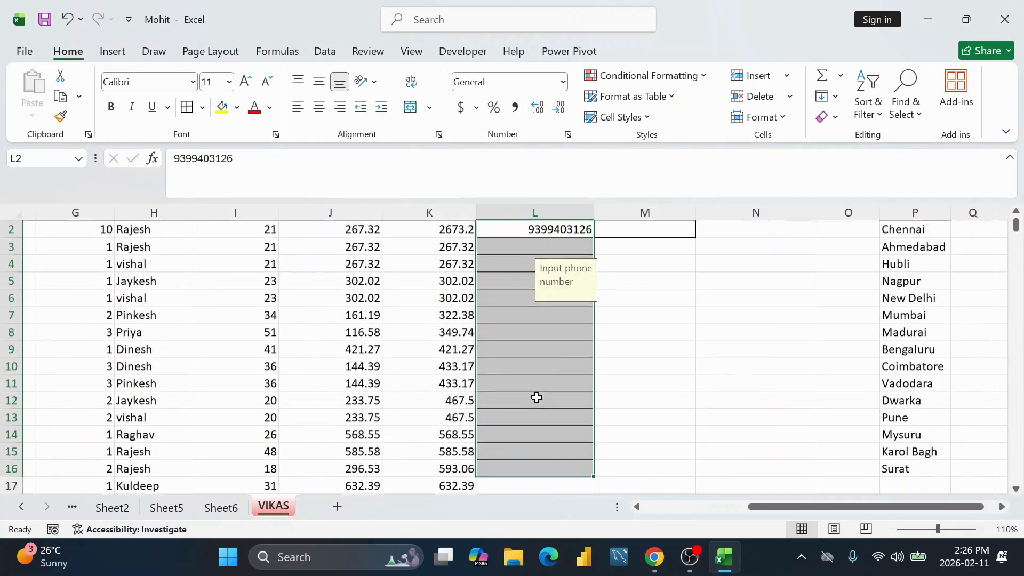
{"action": "key", "text": "Delete"}
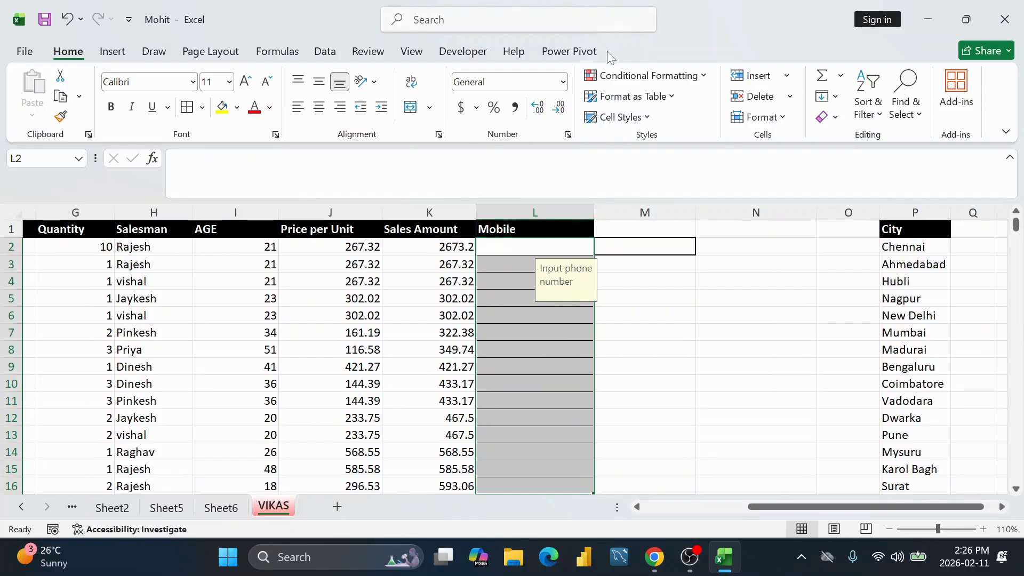
Step: Remove all data validation from the Mobile cells L2:L16 and reselect the Mobile range
{"action": "left_click", "coordinate": [325, 51]}
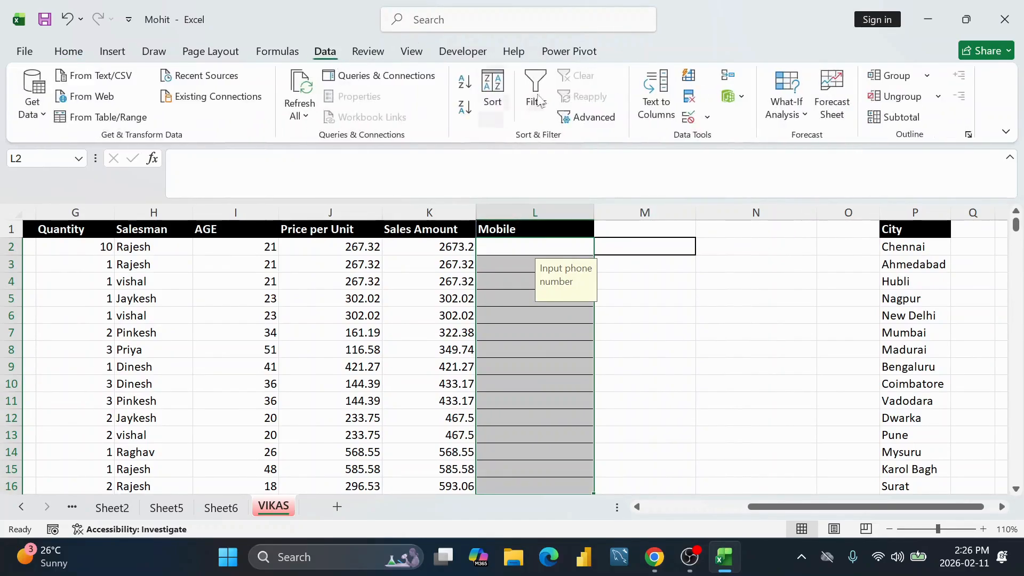
{"action": "left_click", "coordinate": [689, 117]}
{"action": "left_click", "coordinate": [553, 322]}
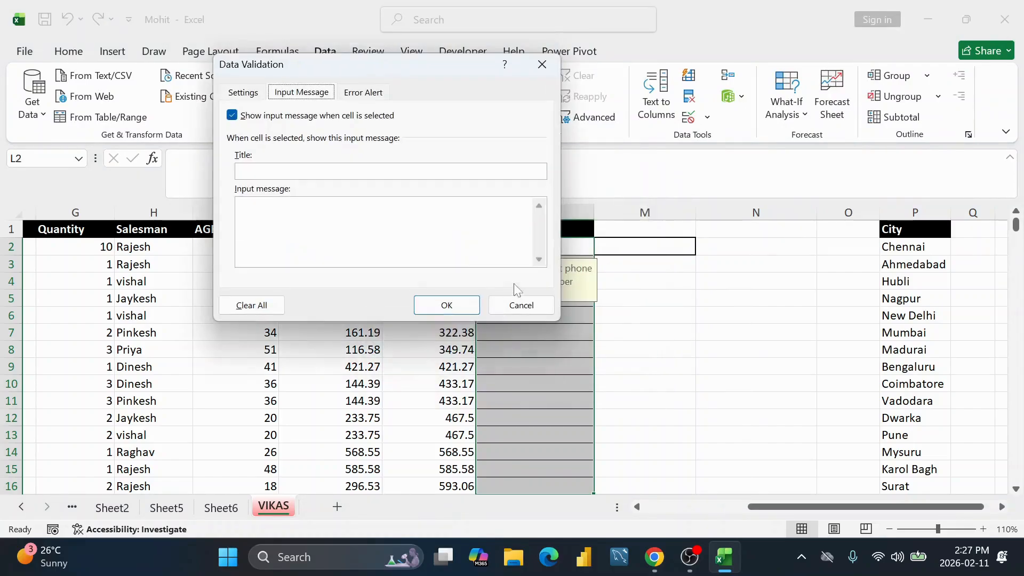
{"action": "left_click", "coordinate": [246, 94]}
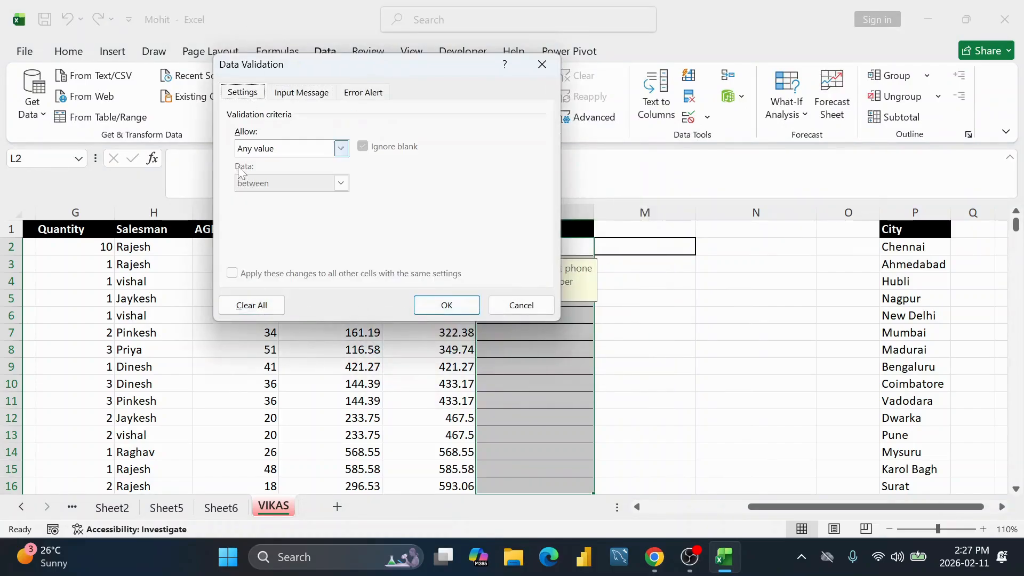
{"action": "left_click", "coordinate": [241, 305]}
{"action": "left_click", "coordinate": [436, 306]}
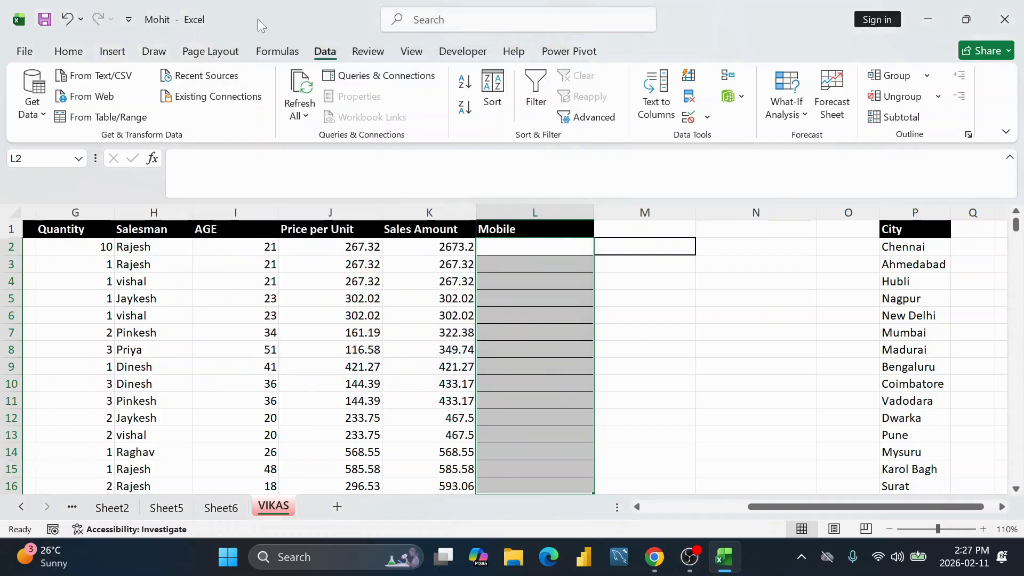
{"action": "left_click", "coordinate": [556, 242]}
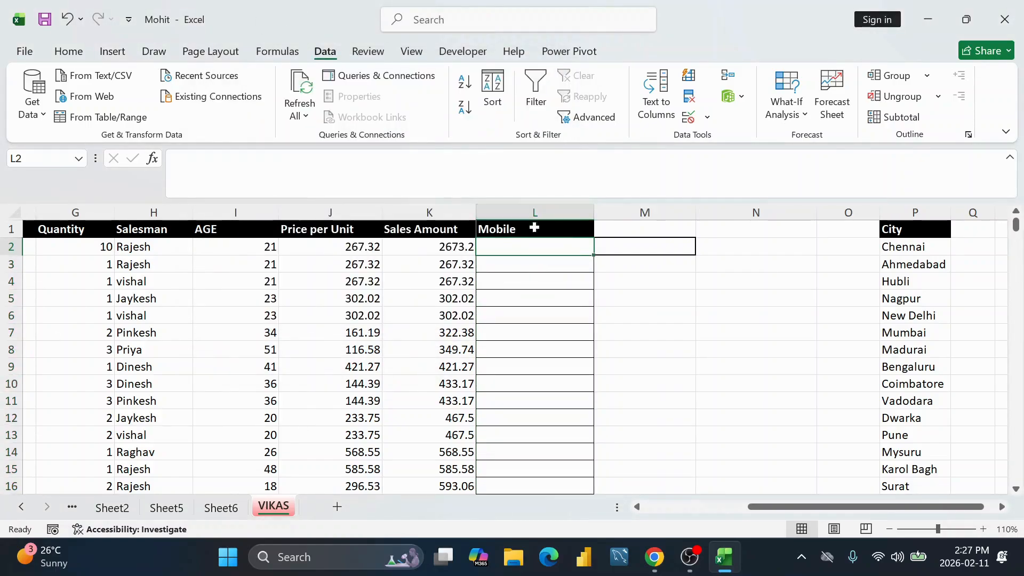
{"action": "left_click_drag", "start_coordinate": [534, 248], "coordinate": [528, 441]}
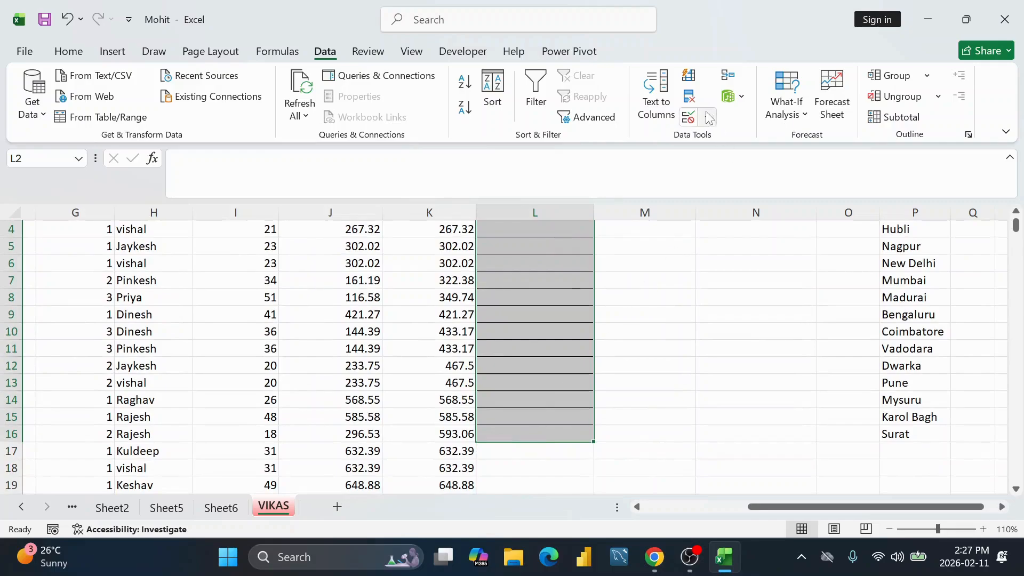
Step: Set up a Date validation rule between 2026-02-11 and 2026-02-11 for the Mobile cells
{"action": "left_click", "coordinate": [689, 118]}
{"action": "left_click", "coordinate": [341, 148]}
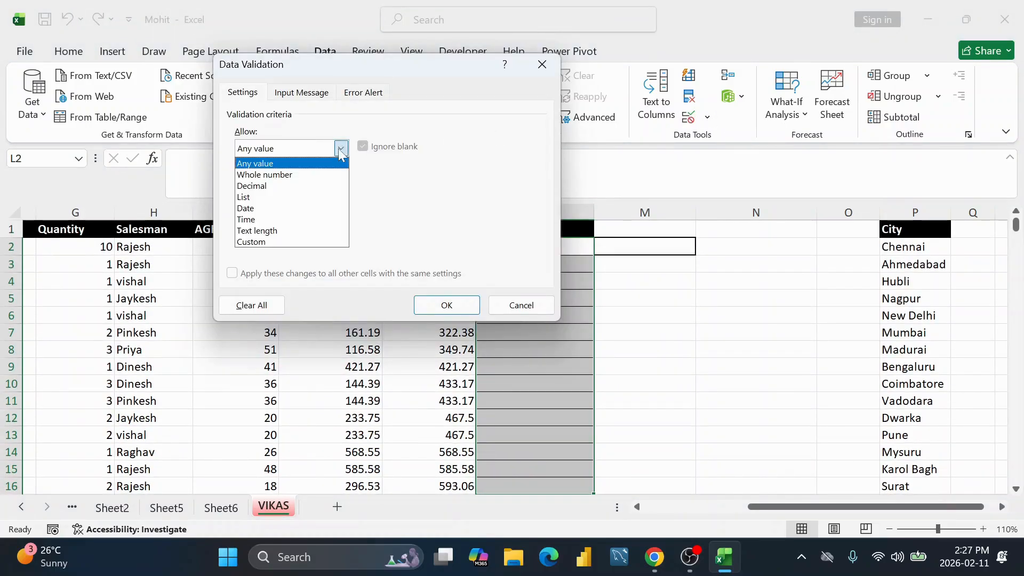
{"action": "left_click", "coordinate": [275, 209]}
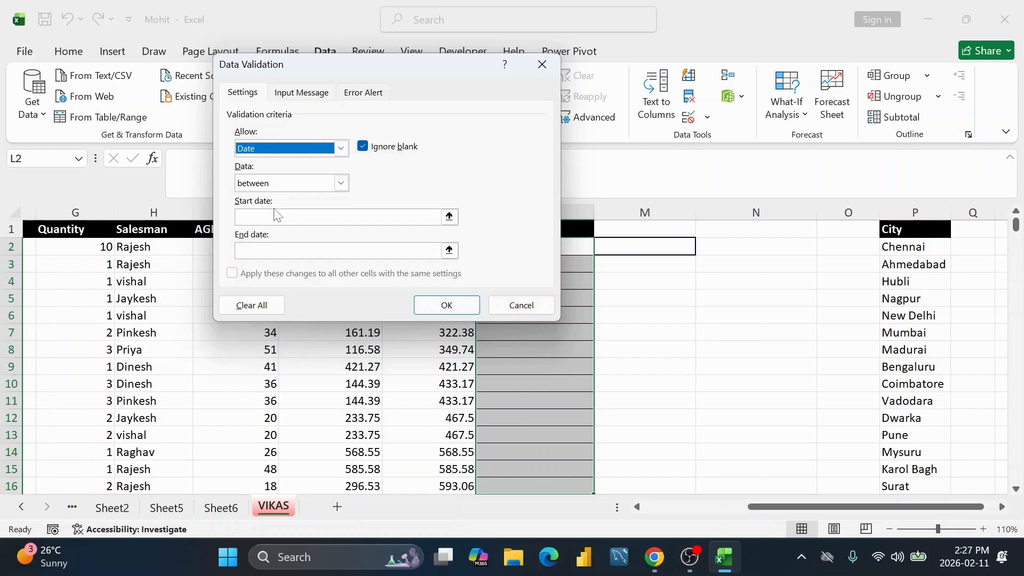
{"action": "left_click", "coordinate": [273, 217]}
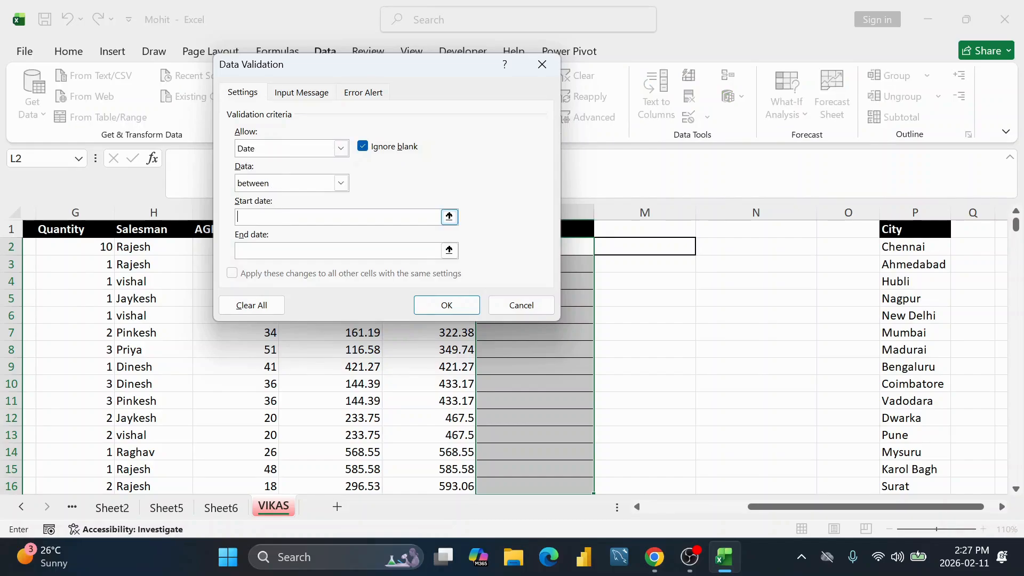
{"action": "type", "text": "2026-02-11"}
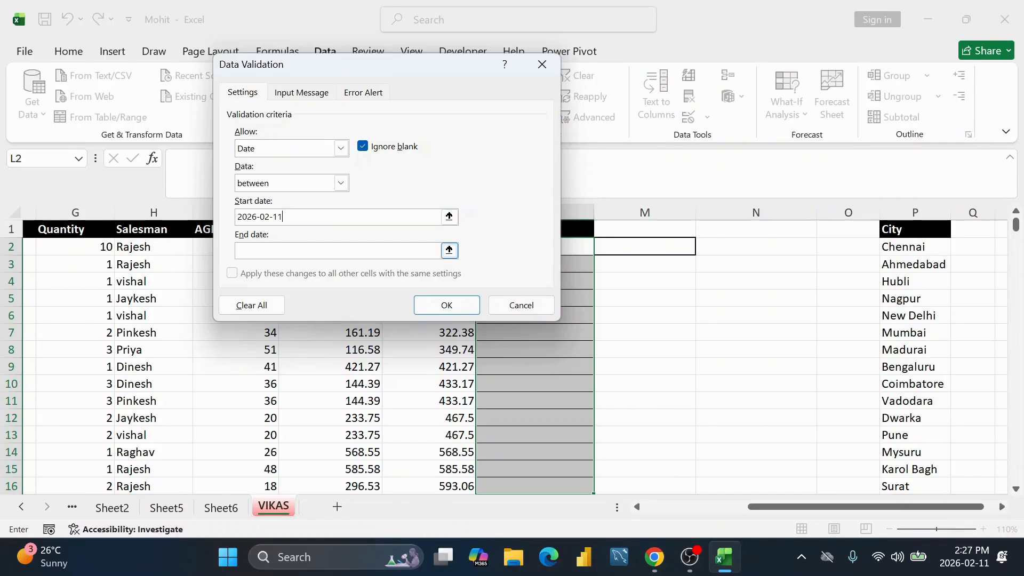
{"action": "type", "text": "2026-02-11"}
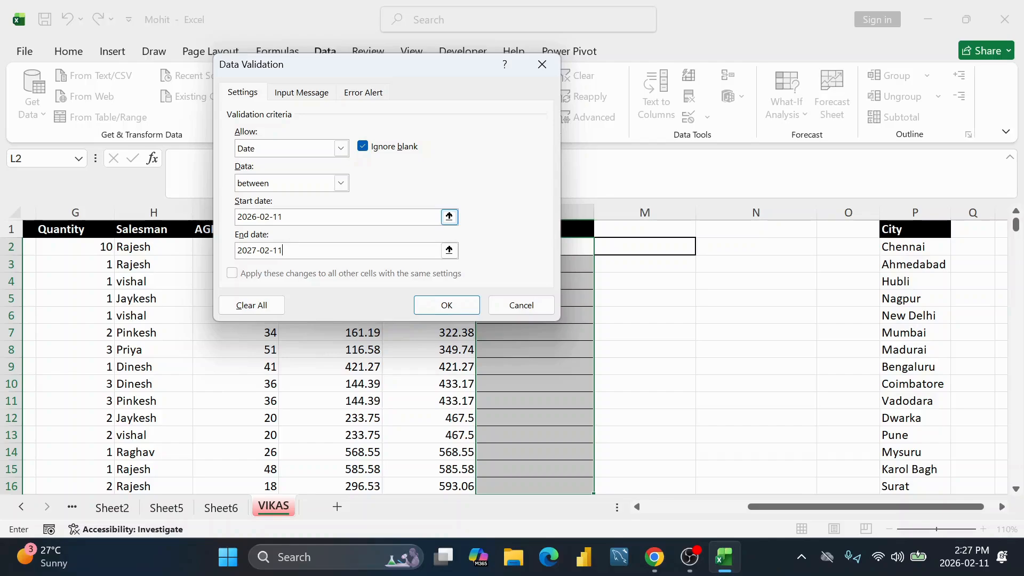
Step: Apply the Date rule that limits the Mobile cells L2:L16 to 2026-02-11 through 2027-02-11
{"action": "left_click", "coordinate": [456, 305]}
{"action": "scroll", "coordinate": [522, 253], "scroll_direction": "down", "scroll_amount": 1}
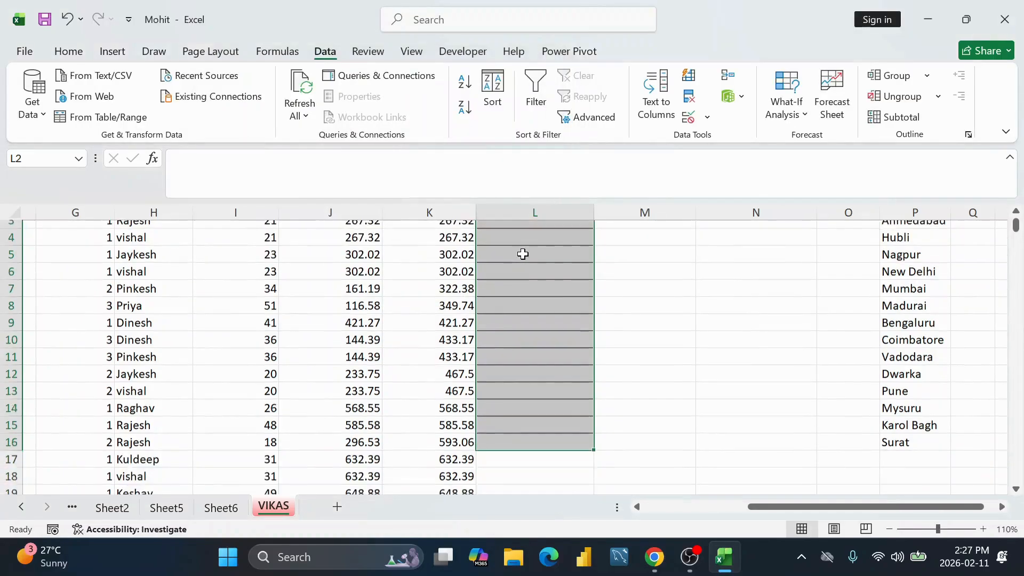
{"action": "scroll", "coordinate": [521, 253], "scroll_direction": "up", "scroll_amount": 1}
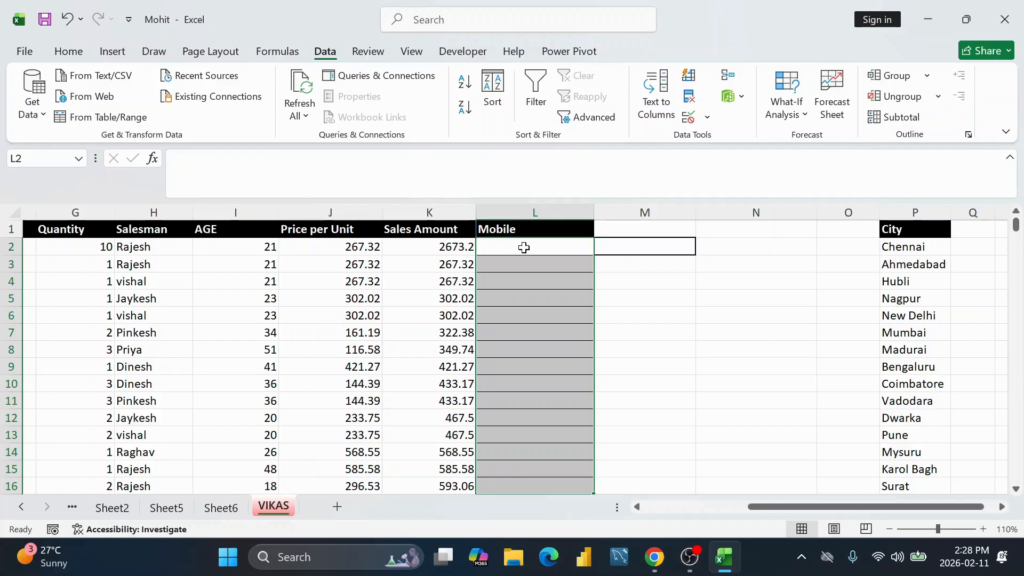
{"action": "left_click", "coordinate": [535, 250]}
{"action": "type", "text": "12"}
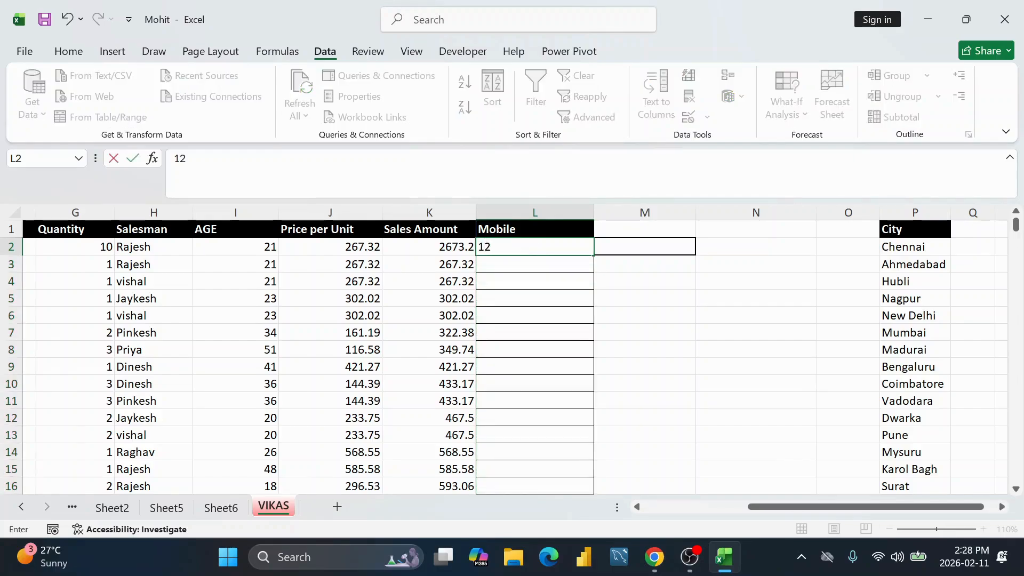
{"action": "key", "text": "BackSpace"}
{"action": "key", "text": "BackSpace"}
{"action": "type", "text": "2027-02-13"}
{"action": "key", "text": "Return"}
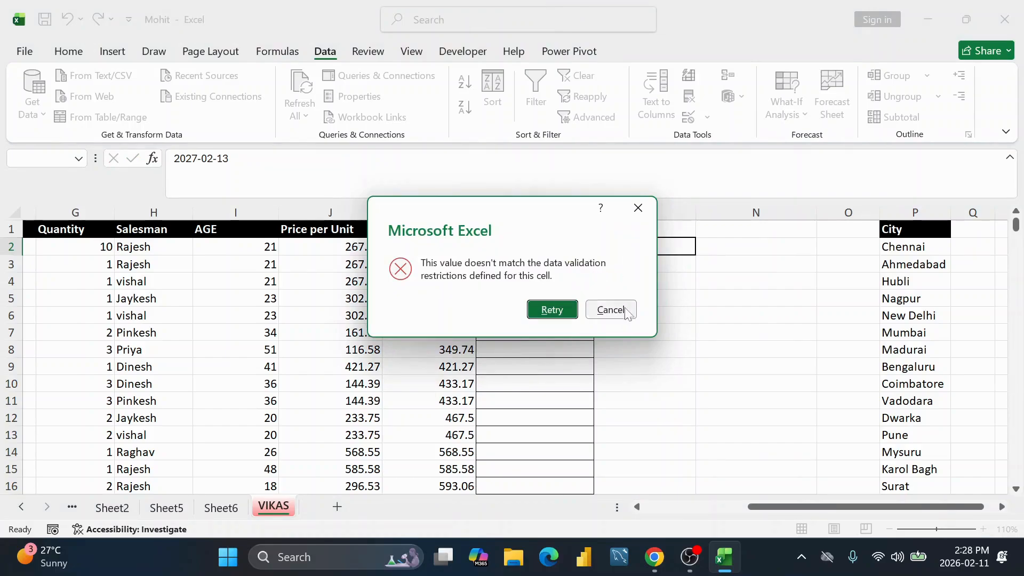
{"action": "left_click", "coordinate": [610, 309]}
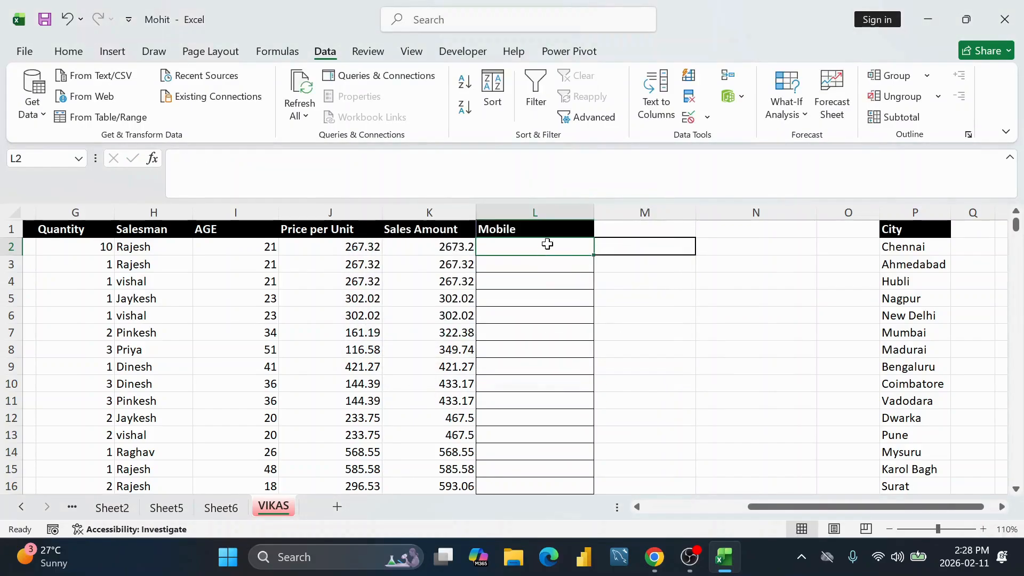
{"action": "left_click_drag", "start_coordinate": [546, 242], "coordinate": [546, 434]}
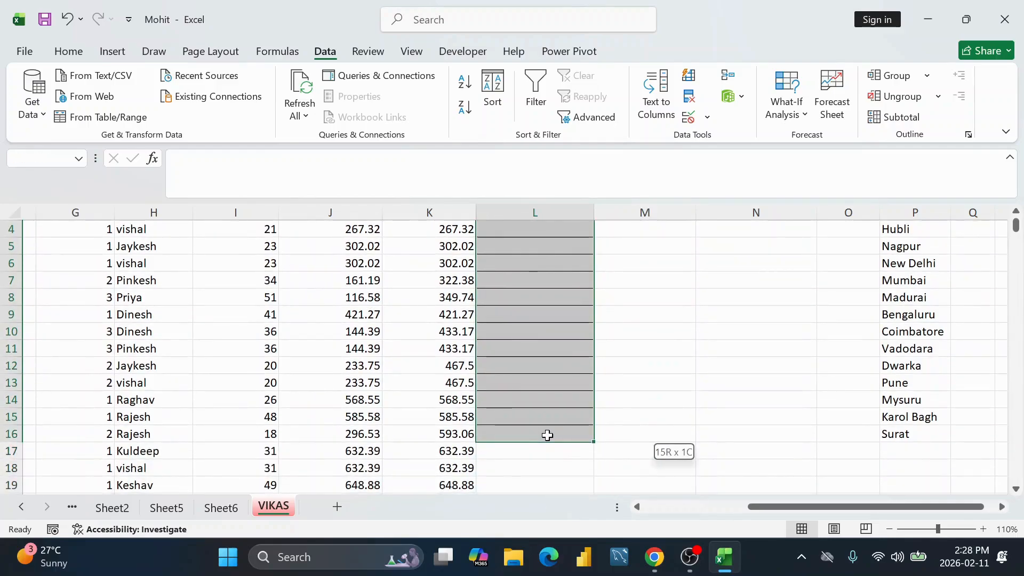
{"action": "scroll", "coordinate": [546, 434], "scroll_direction": "up", "scroll_amount": 1}
{"action": "left_click_drag", "start_coordinate": [512, 246], "coordinate": [530, 483]}
{"action": "scroll", "coordinate": [508, 353], "scroll_direction": "down", "scroll_amount": 2}
{"action": "scroll", "coordinate": [508, 353], "scroll_direction": "up", "scroll_amount": 2}
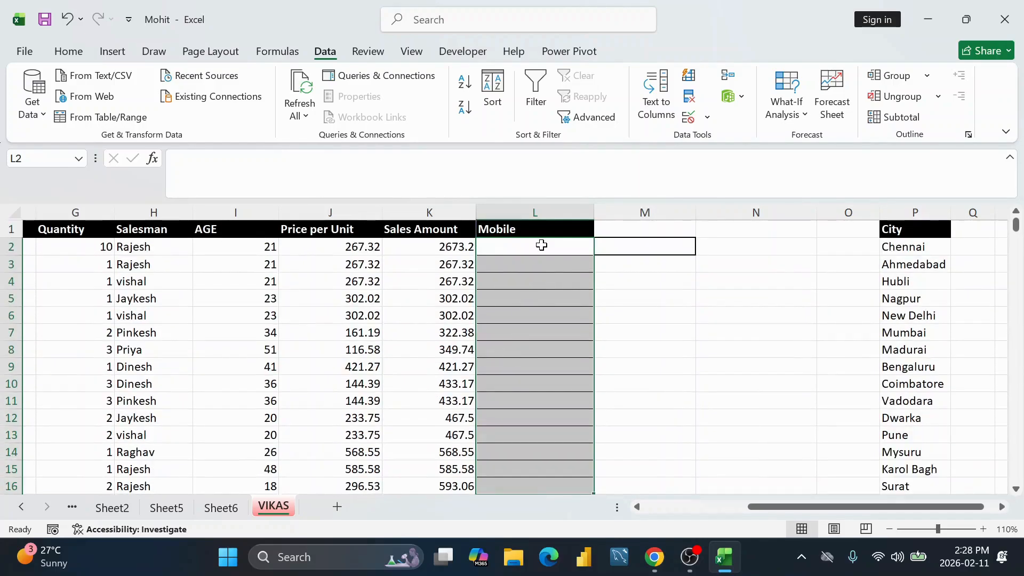
{"action": "left_click_drag", "start_coordinate": [539, 244], "coordinate": [557, 452]}
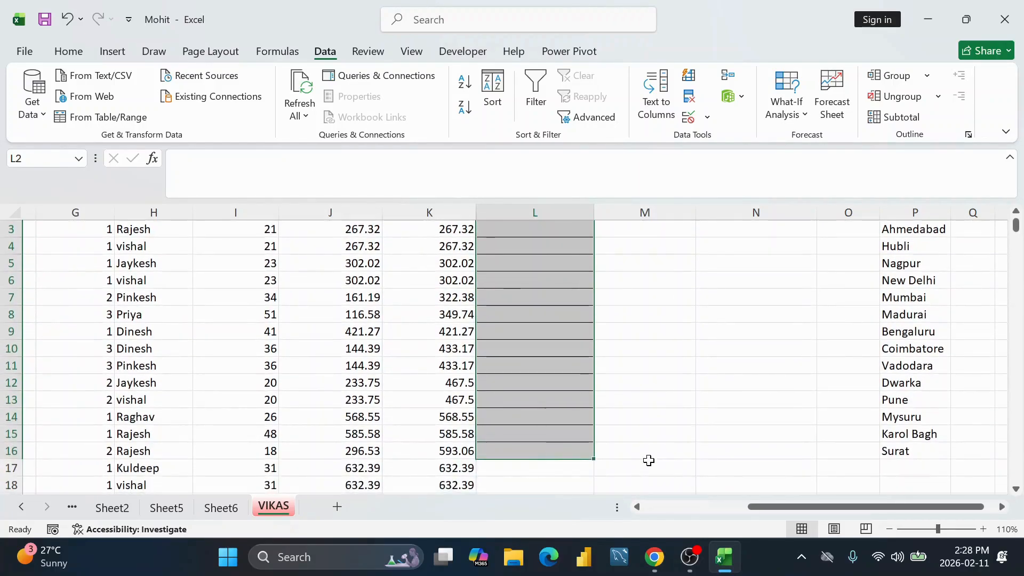
Step: In Google Sheets, add a dropdown rule to cell M4 that accepts only valid dates
{"action": "left_click", "coordinate": [654, 557]}
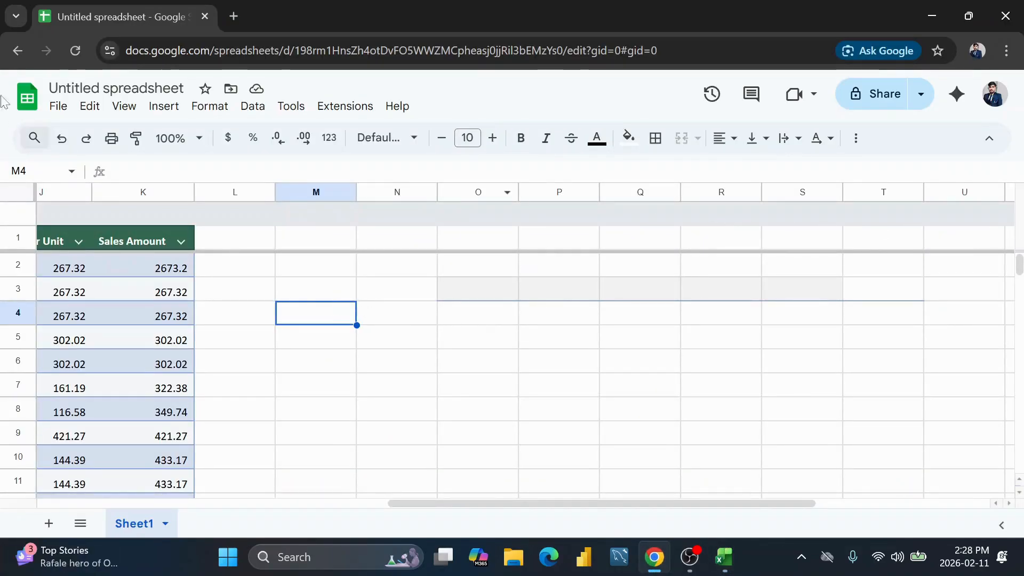
{"action": "left_click", "coordinate": [162, 107]}
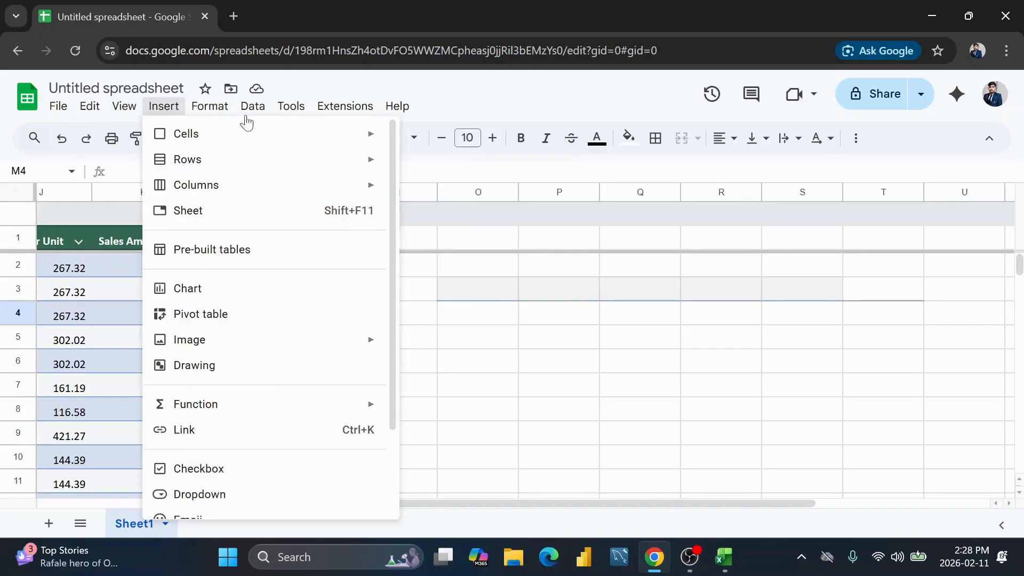
{"action": "left_click", "coordinate": [200, 494]}
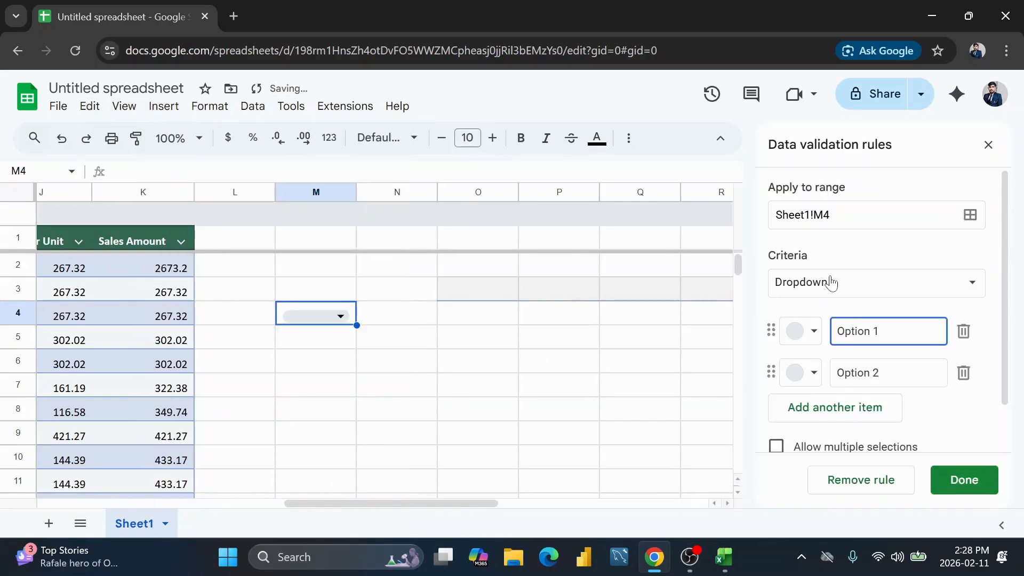
{"action": "scroll", "coordinate": [960, 304], "scroll_direction": "down", "scroll_amount": 1}
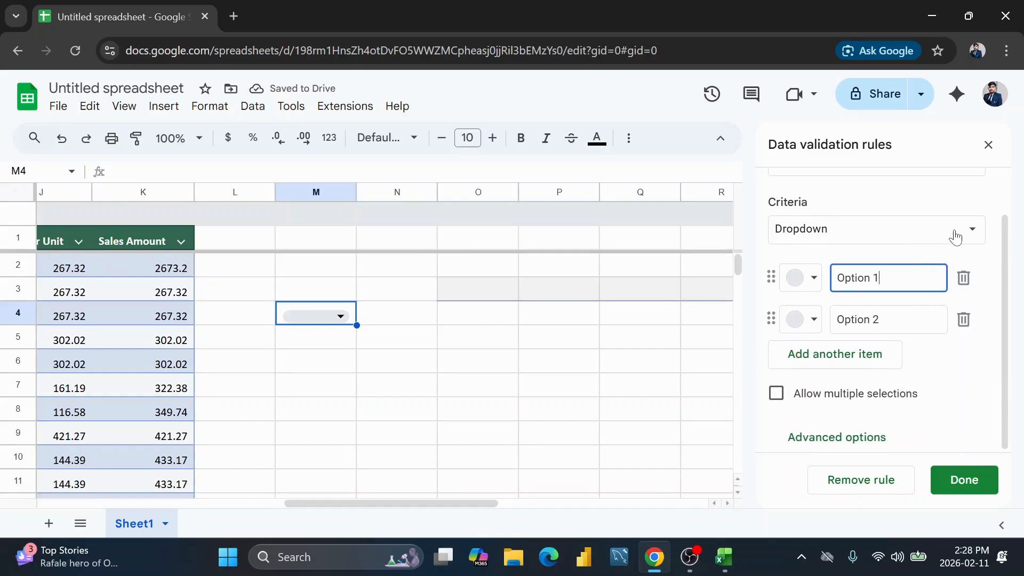
{"action": "left_click", "coordinate": [955, 230]}
{"action": "left_click", "coordinate": [859, 444]}
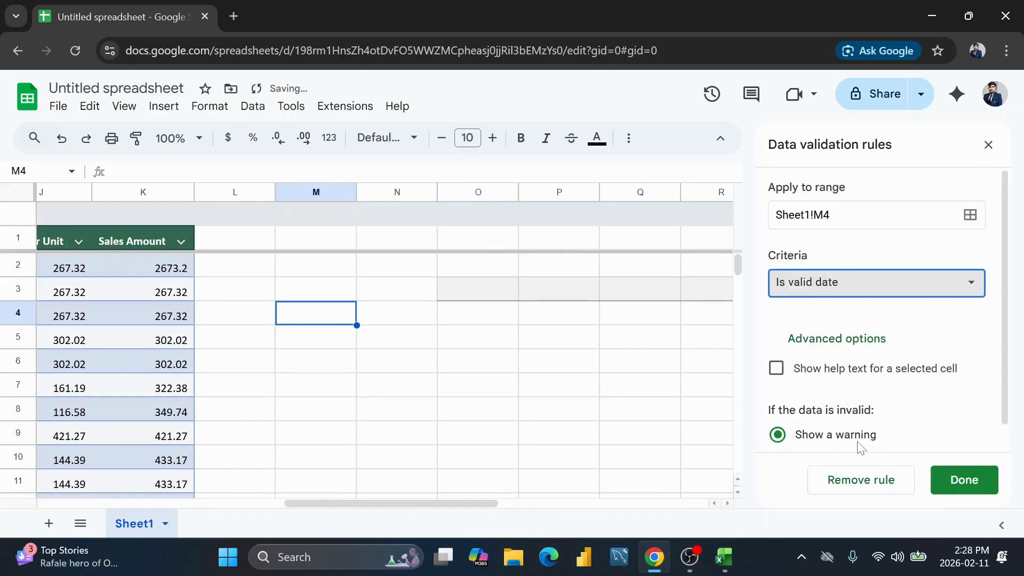
{"action": "left_click", "coordinate": [947, 482]}
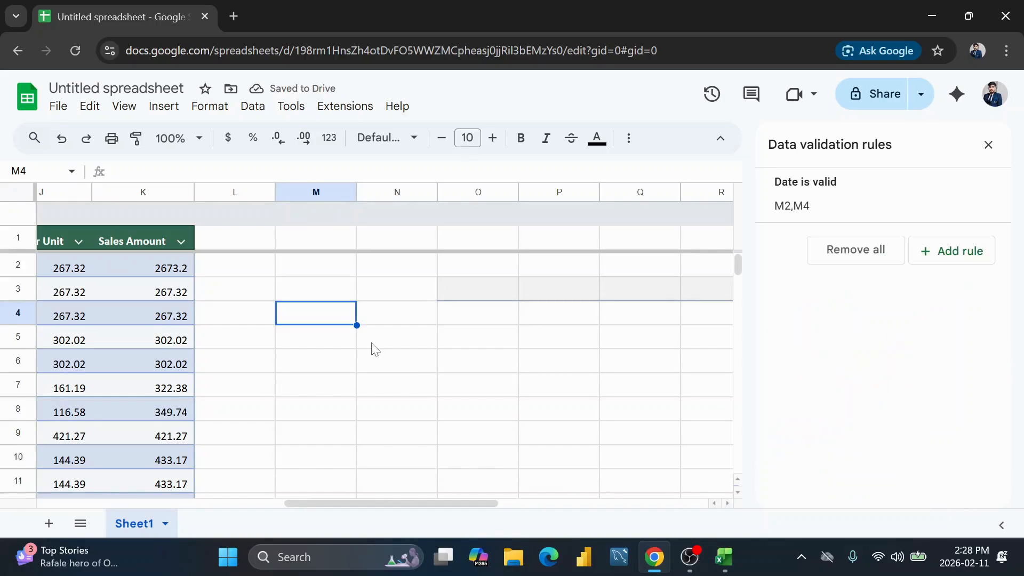
Step: Pick 2 December 2026 from the date picker in cell M4
{"action": "double_click", "coordinate": [327, 317]}
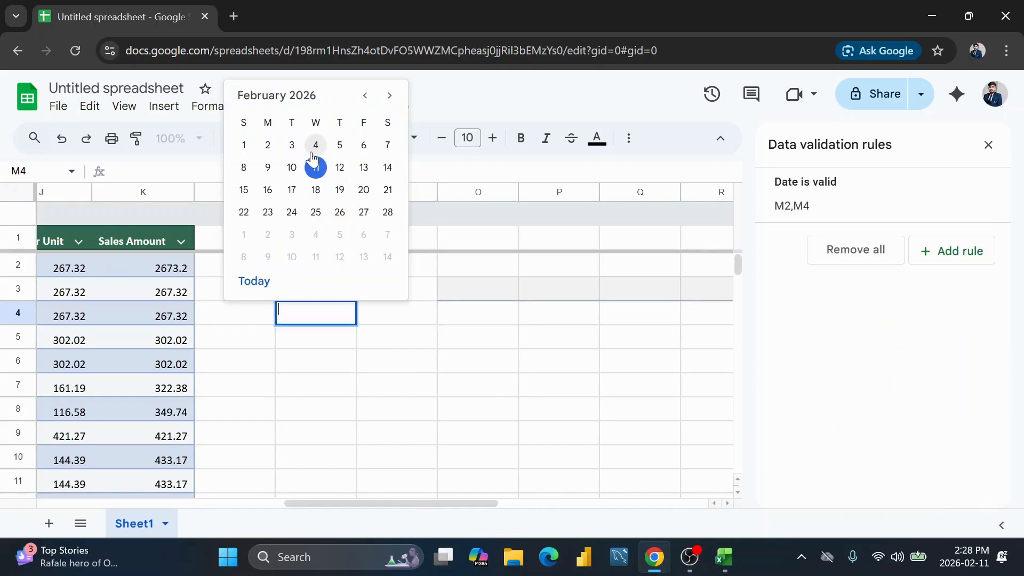
{"action": "left_click", "coordinate": [390, 96]}
{"action": "left_click", "coordinate": [390, 95]}
{"action": "left_click", "coordinate": [391, 97]}
{"action": "left_click", "coordinate": [391, 97]}
{"action": "left_click", "coordinate": [391, 97]}
{"action": "left_click", "coordinate": [391, 97]}
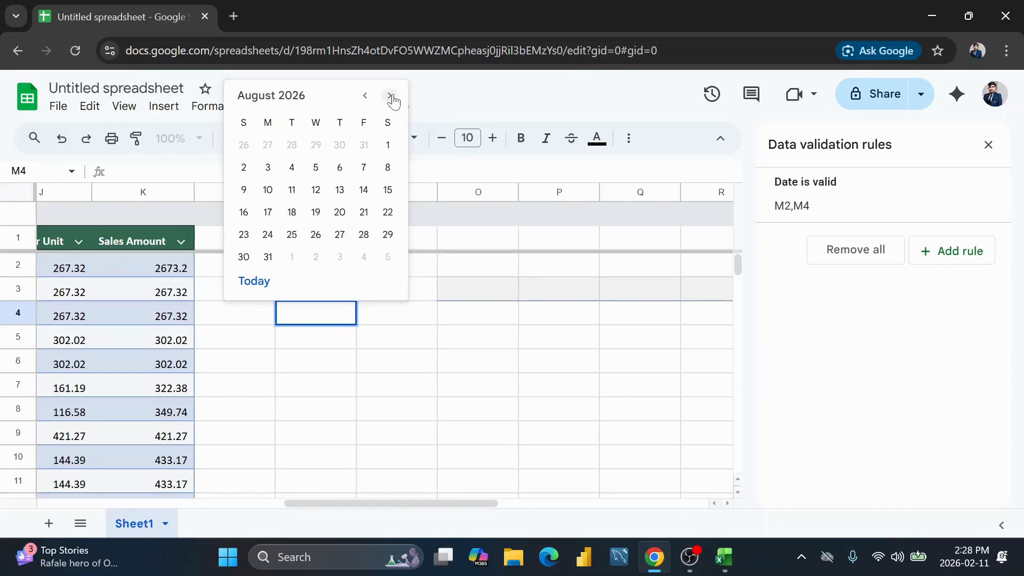
{"action": "left_click", "coordinate": [391, 96]}
{"action": "left_click", "coordinate": [364, 96]}
{"action": "left_click", "coordinate": [365, 97]}
{"action": "left_click", "coordinate": [364, 97]}
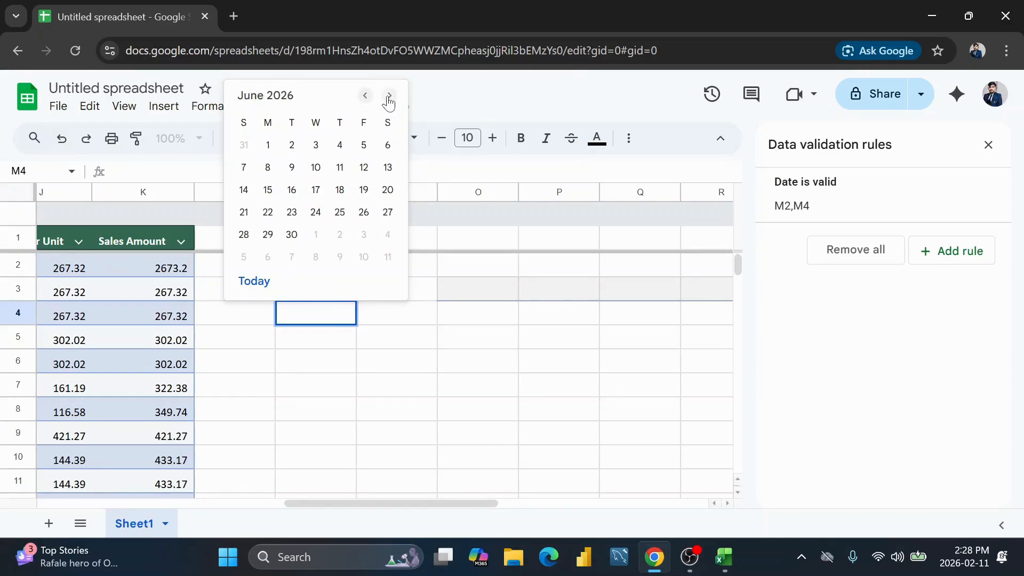
{"action": "left_click", "coordinate": [390, 97]}
{"action": "left_click", "coordinate": [390, 97]}
{"action": "left_click", "coordinate": [390, 96]}
{"action": "left_click", "coordinate": [390, 97]}
{"action": "left_click", "coordinate": [390, 96]}
{"action": "left_click", "coordinate": [390, 97]}
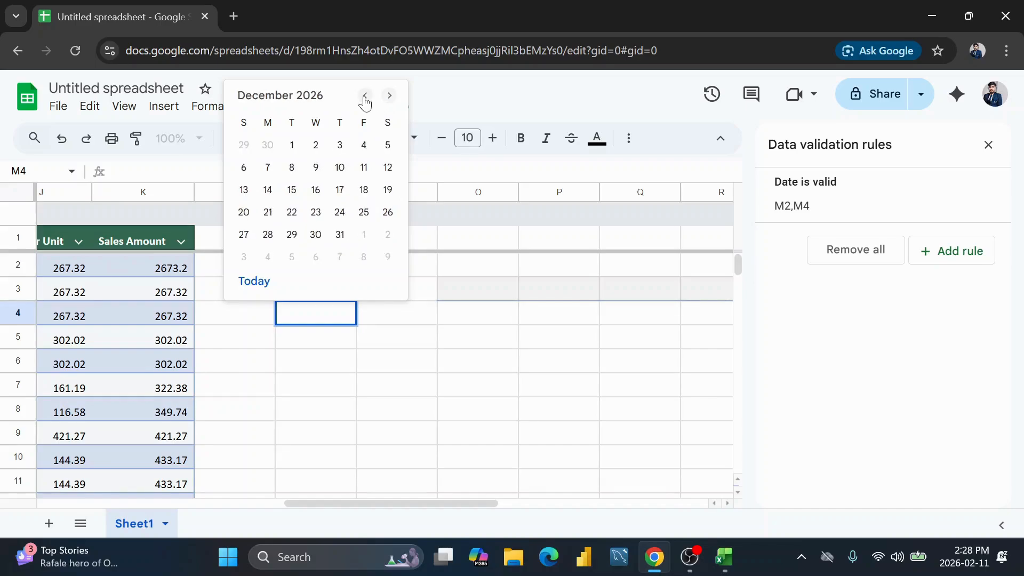
{"action": "left_click", "coordinate": [365, 97]}
{"action": "left_click", "coordinate": [365, 97]}
{"action": "left_click", "coordinate": [390, 96]}
{"action": "left_click", "coordinate": [389, 98]}
{"action": "left_click", "coordinate": [319, 151]}
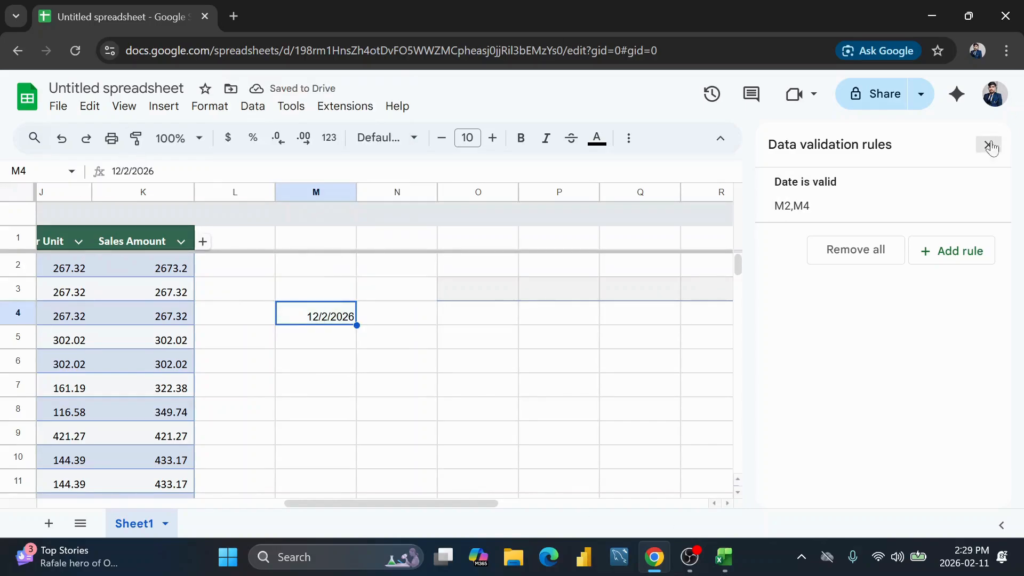
Step: Close the rules panel, review cells L2:L12 and M4, and return to Excel
{"action": "left_click", "coordinate": [988, 144]}
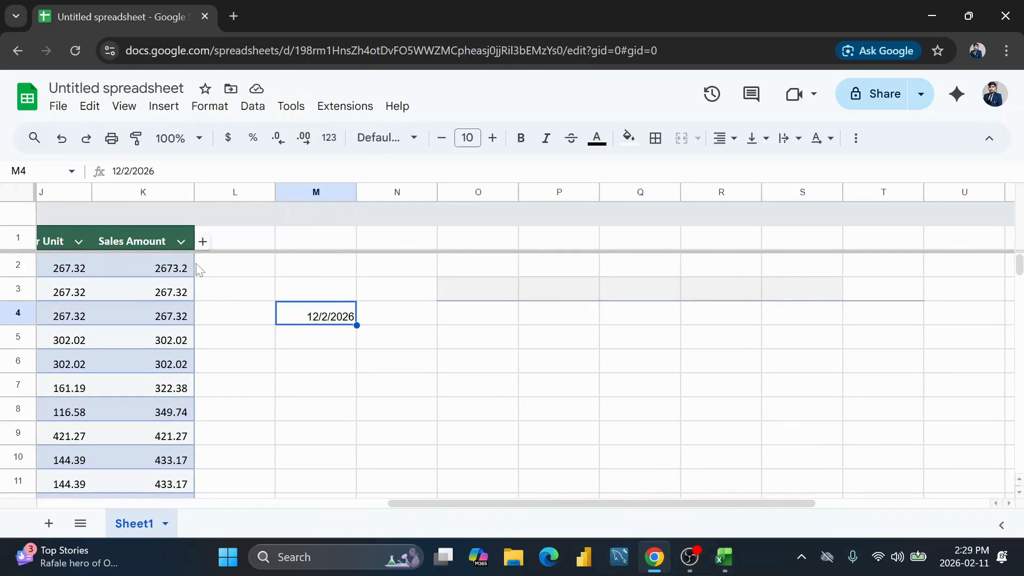
{"action": "left_click", "coordinate": [237, 269]}
{"action": "left_click", "coordinate": [248, 495], "text": "shift"}
{"action": "scroll", "coordinate": [244, 290], "scroll_direction": "down", "scroll_amount": 1}
{"action": "scroll", "coordinate": [244, 291], "scroll_direction": "up", "scroll_amount": 1}
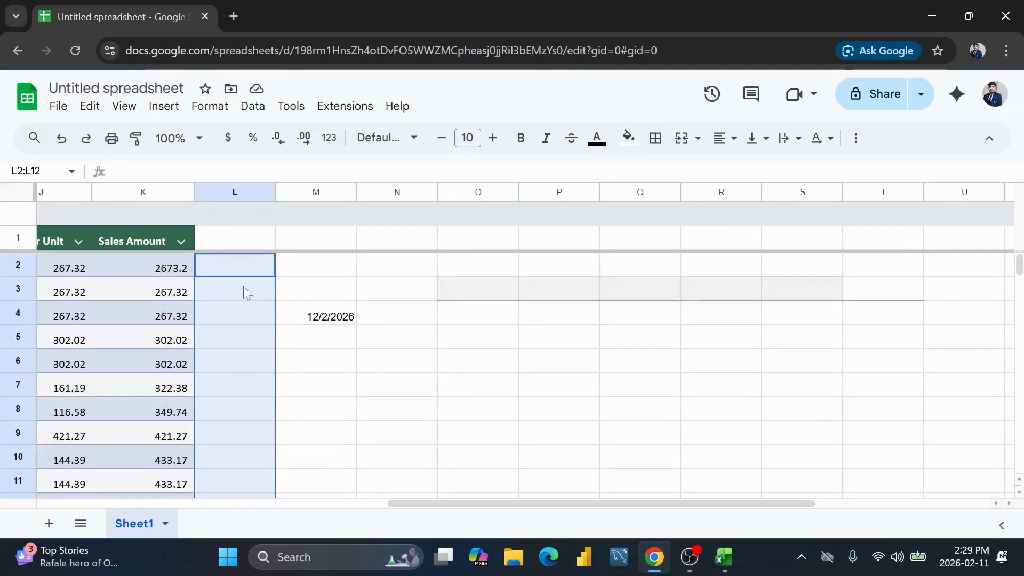
{"action": "left_click", "coordinate": [336, 317]}
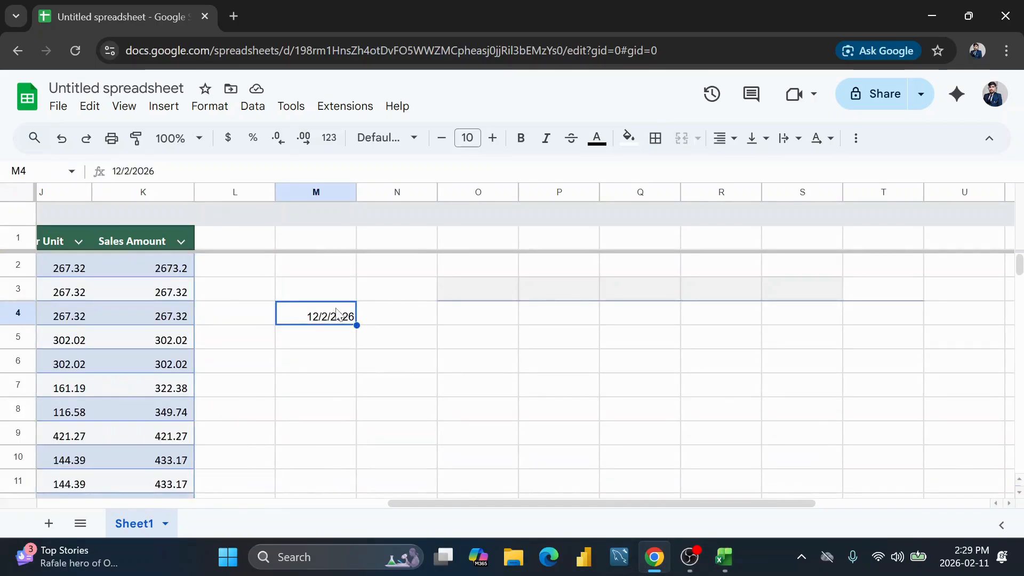
{"action": "left_click", "coordinate": [251, 272]}
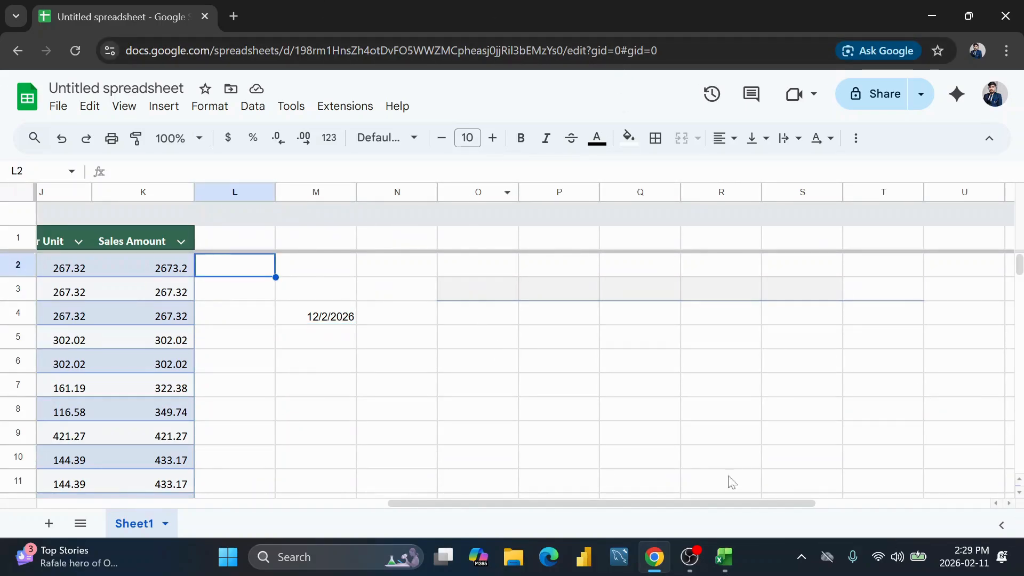
{"action": "left_click", "coordinate": [731, 564]}
{"action": "scroll", "coordinate": [541, 359], "scroll_direction": "up", "scroll_amount": 1}
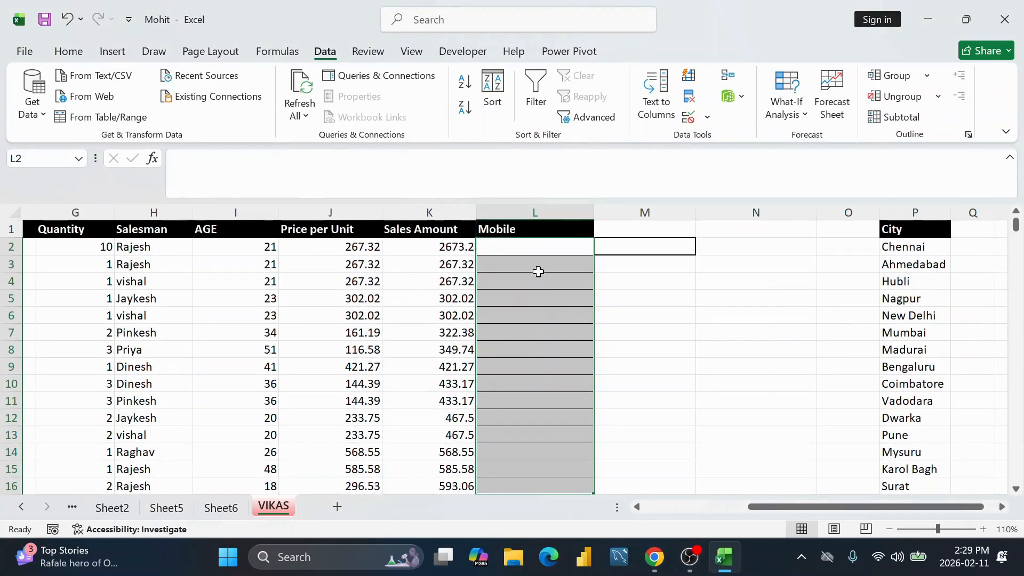
Step: Reselect Mobile cells L2:L16, clear the date rule, and switch validation to Time
{"action": "left_click_drag", "start_coordinate": [549, 247], "coordinate": [551, 451]}
{"action": "scroll", "coordinate": [557, 77], "scroll_direction": "up", "scroll_amount": 1}
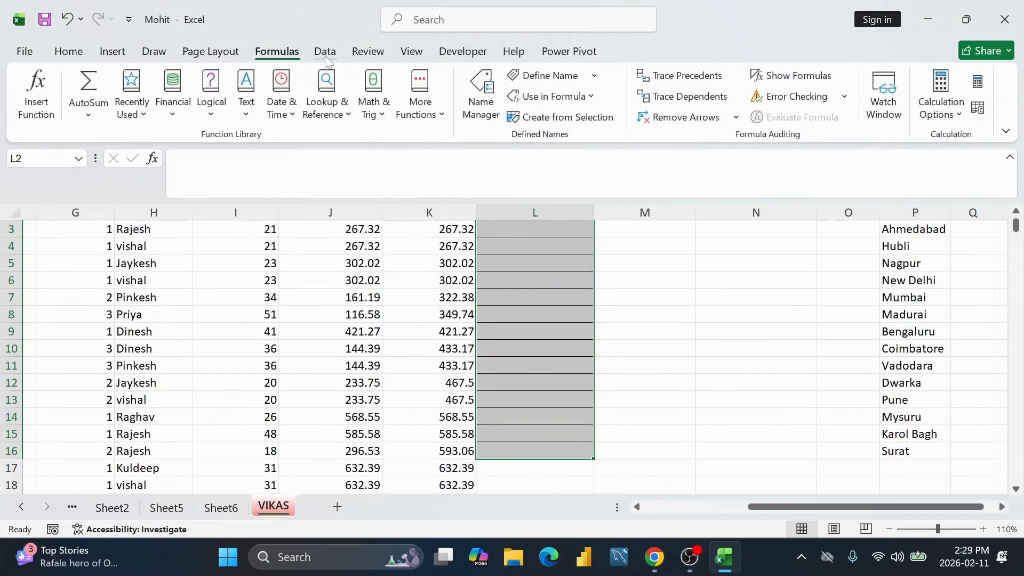
{"action": "scroll", "coordinate": [710, 118], "scroll_direction": "down", "scroll_amount": 1}
{"action": "left_click", "coordinate": [689, 118]}
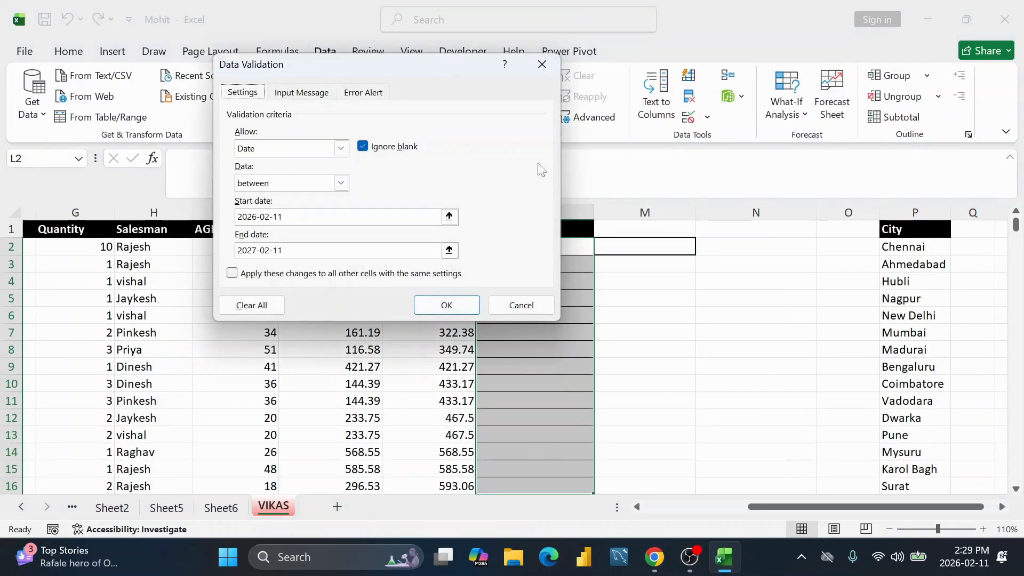
{"action": "left_click", "coordinate": [245, 305]}
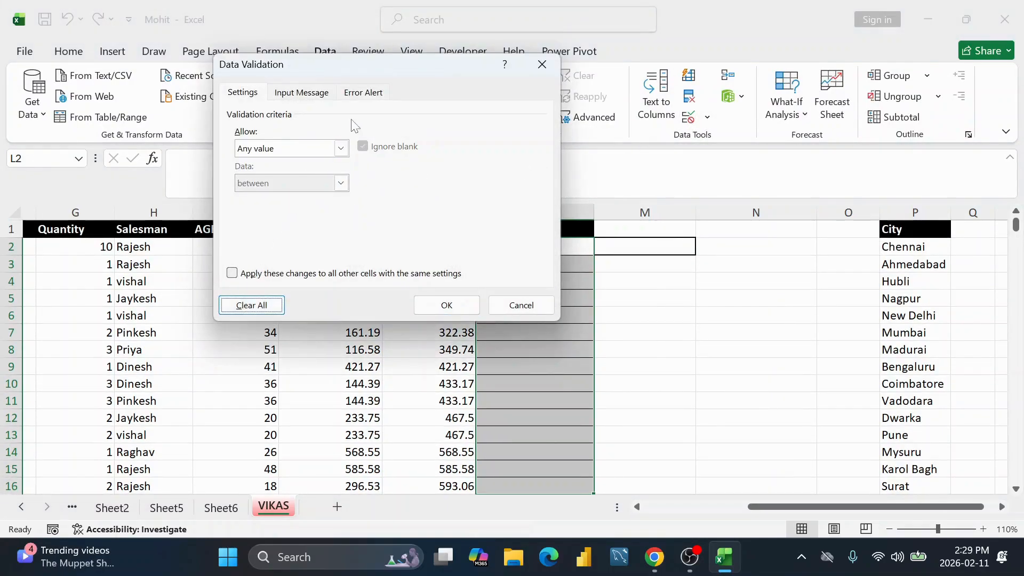
{"action": "left_click", "coordinate": [339, 149]}
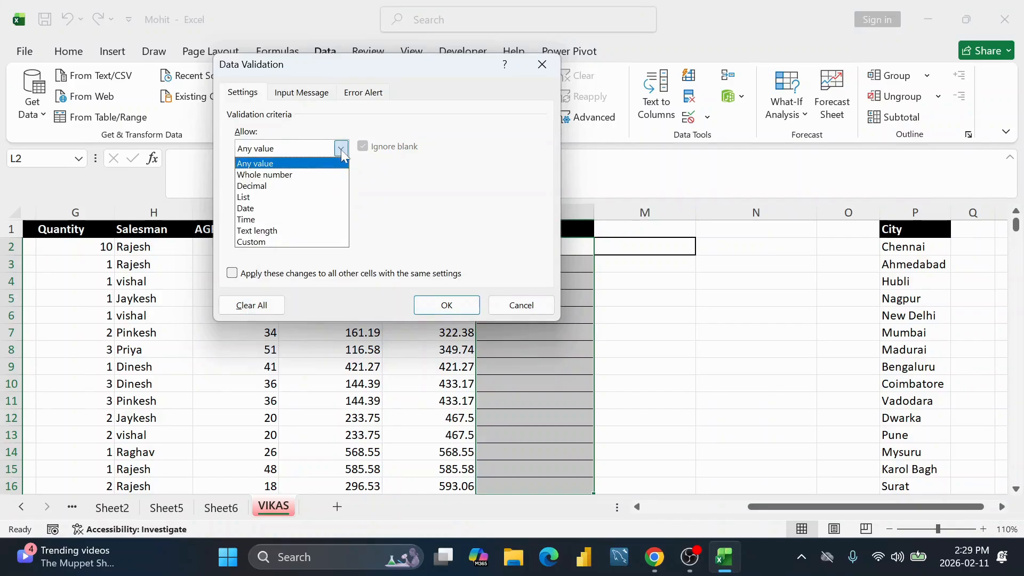
{"action": "left_click", "coordinate": [248, 219]}
Step: Set the allowed time range from 2:29 PM to 3:29 PM
{"action": "left_click", "coordinate": [267, 218]}
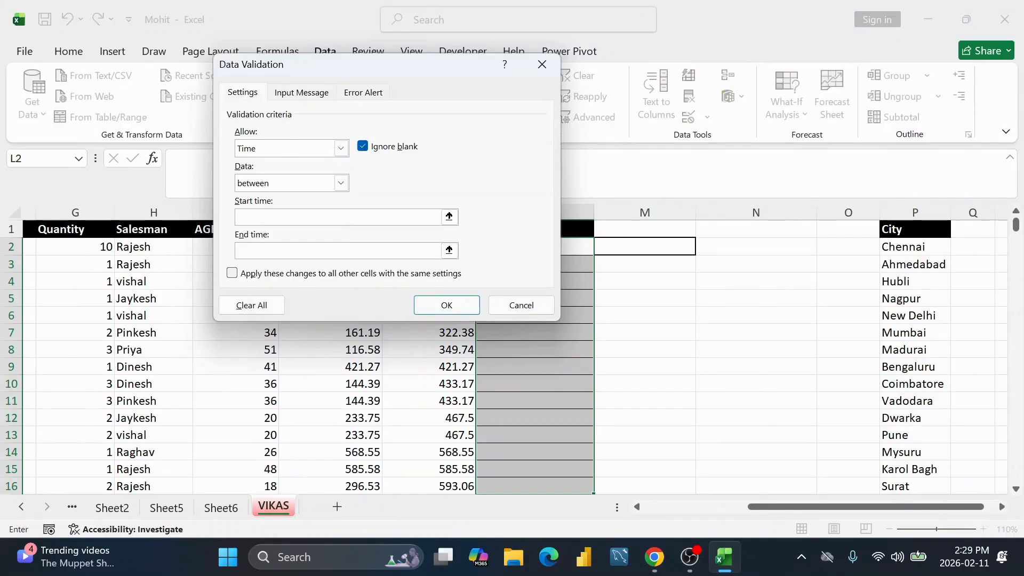
{"action": "key", "text": "ctrl+shift+semicolon"}
{"action": "key", "text": "Tab"}
{"action": "key", "text": "Tab"}
{"action": "key", "text": "ctrl+shift+semicolon"}
{"action": "type", "text": "+"}
{"action": "key", "text": "BackSpace"}
{"action": "type", "text": "3:29 PM"}
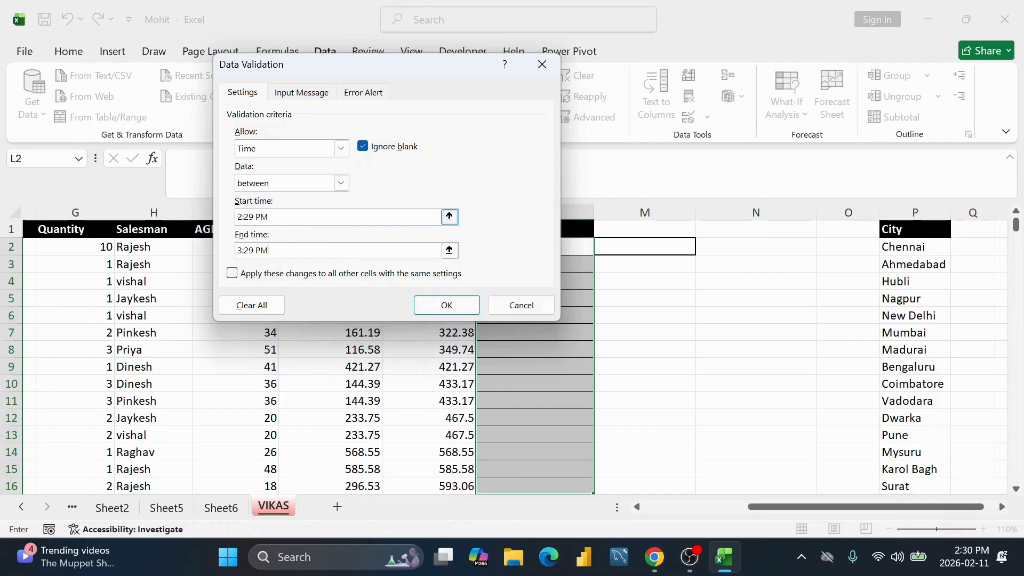
Step: Apply the time rule and enter the current time, 2:30 PM, in cell L2
{"action": "left_click", "coordinate": [447, 305]}
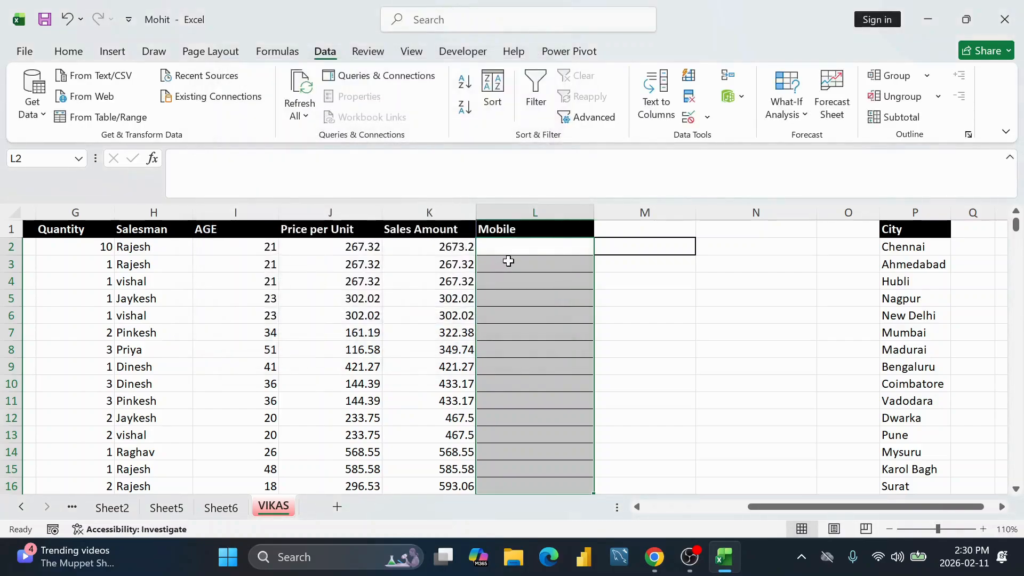
{"action": "left_click", "coordinate": [555, 251]}
{"action": "key", "text": "ctrl+shift+semicolon"}
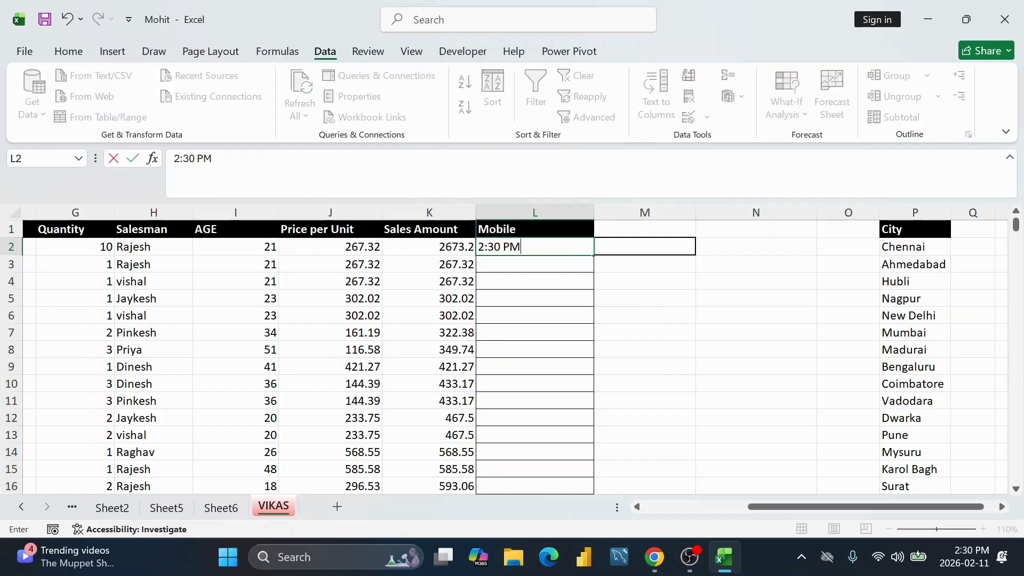
{"action": "key", "text": "Return"}
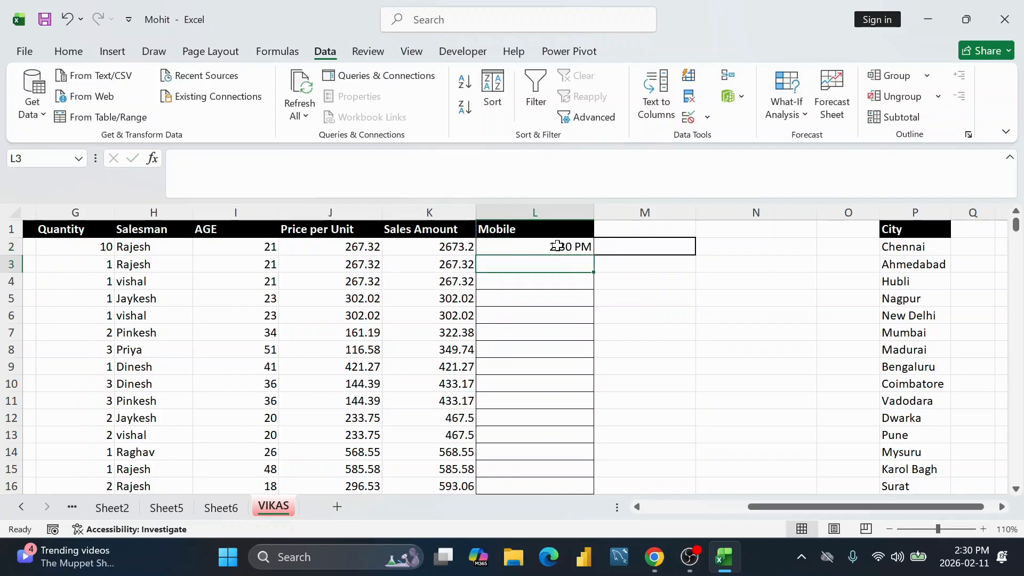
{"action": "left_click", "coordinate": [558, 251]}
Step: Test the rule with 3:50 PM in L3, cancel the rejection, and reselect L2:L16
{"action": "left_click", "coordinate": [529, 270]}
{"action": "type", "text": "2"}
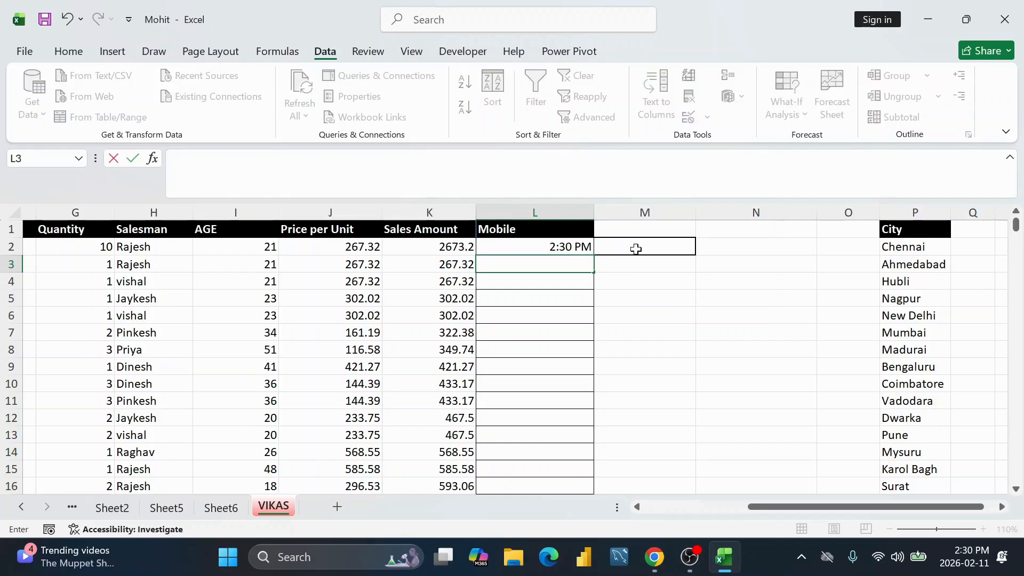
{"action": "key", "text": "BackSpace"}
{"action": "type", "text": "3:5"}
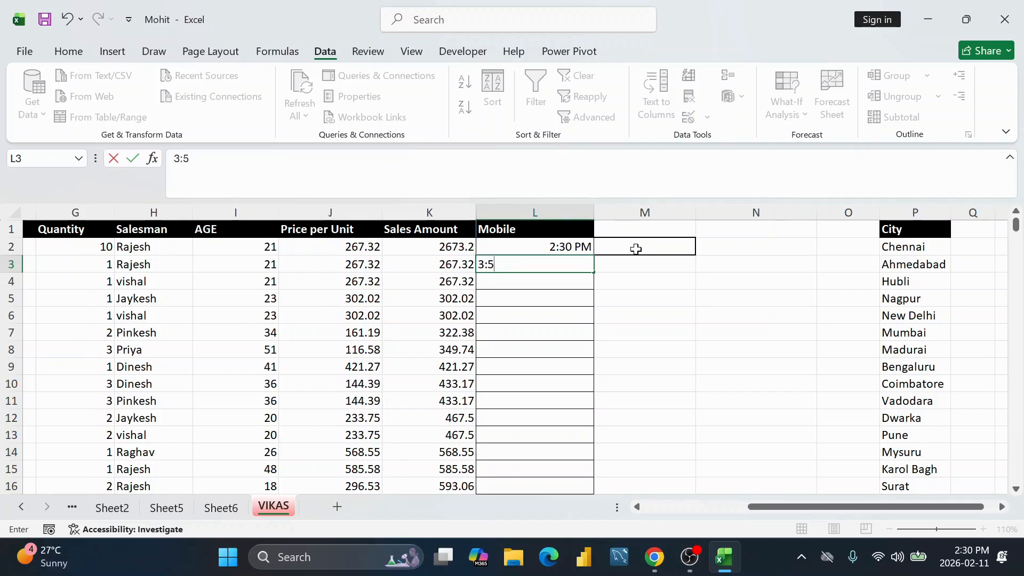
{"action": "type", "text": "0 PM"}
{"action": "key", "text": "Return"}
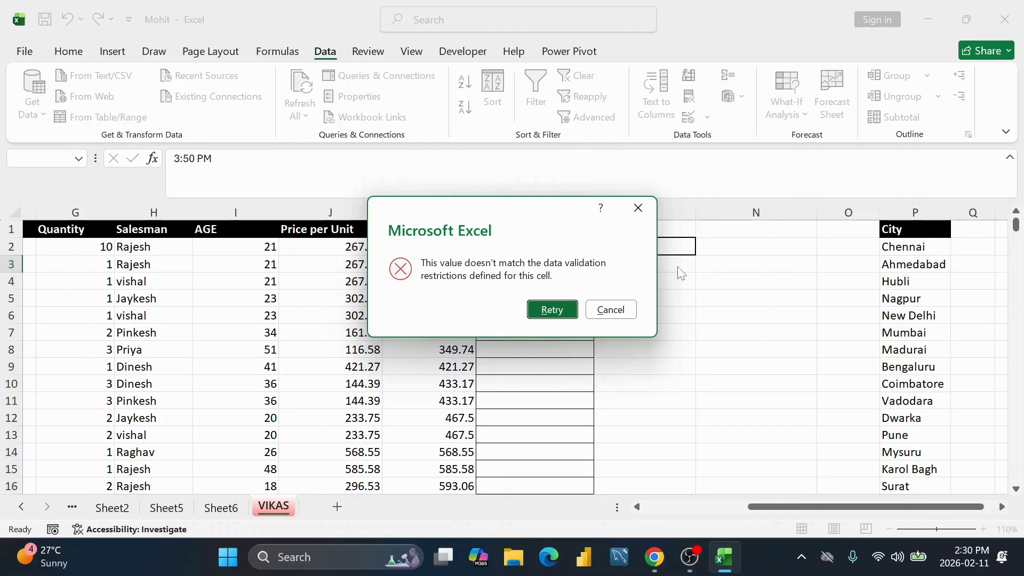
{"action": "left_click", "coordinate": [611, 314]}
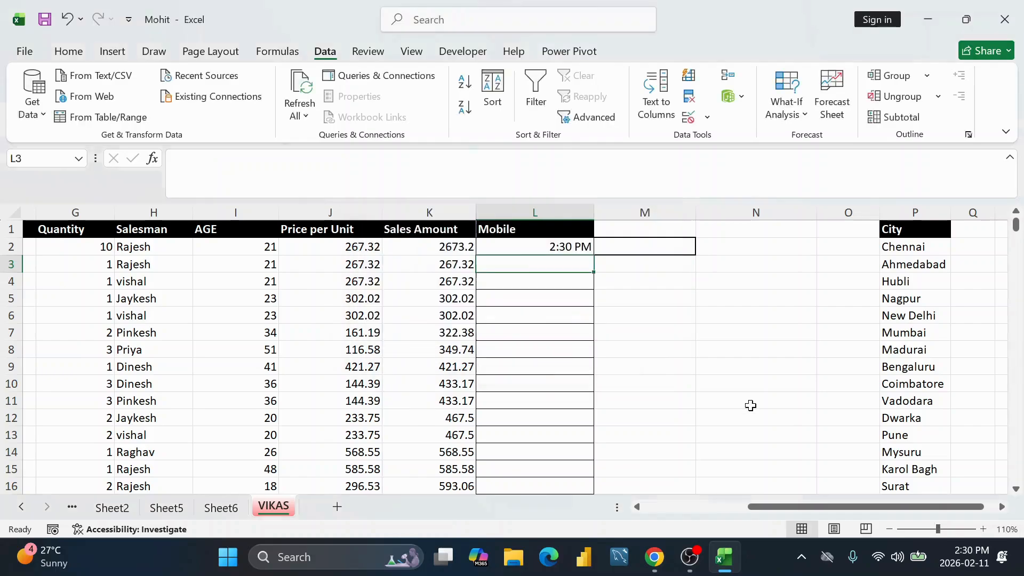
{"action": "left_click", "coordinate": [573, 248]}
{"action": "left_click_drag", "start_coordinate": [573, 248], "coordinate": [558, 425]}
{"action": "scroll", "coordinate": [491, 350], "scroll_direction": "up", "scroll_amount": 2}
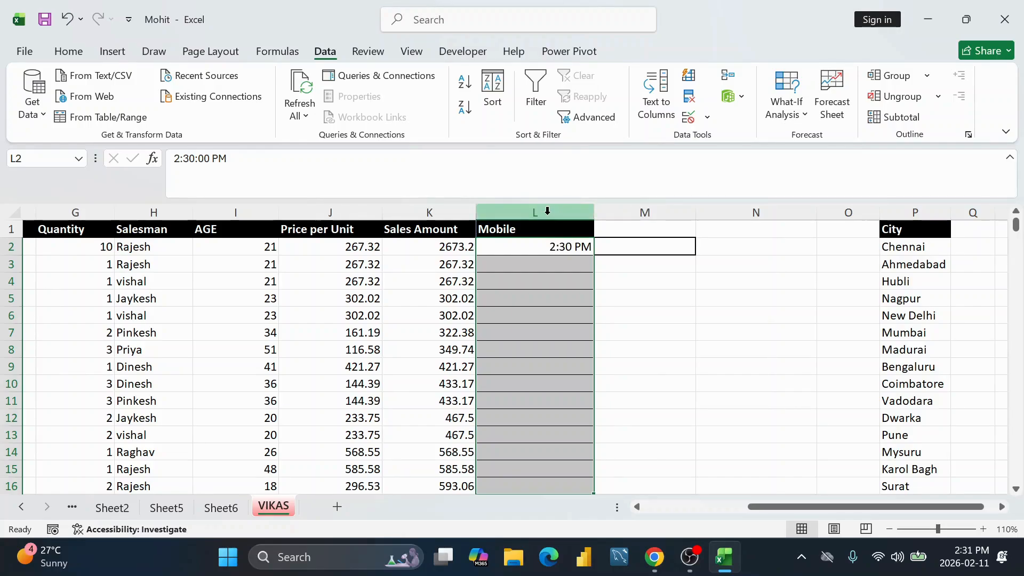
Step: Clear all data validation from cell L2
{"action": "left_click", "coordinate": [530, 247]}
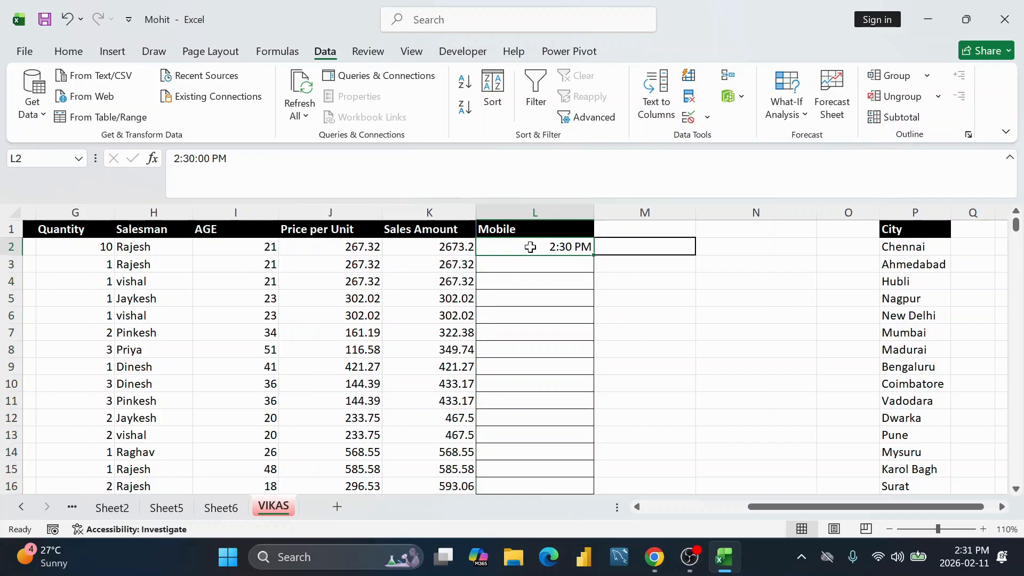
{"action": "left_click", "coordinate": [708, 117]}
{"action": "left_click", "coordinate": [715, 139]}
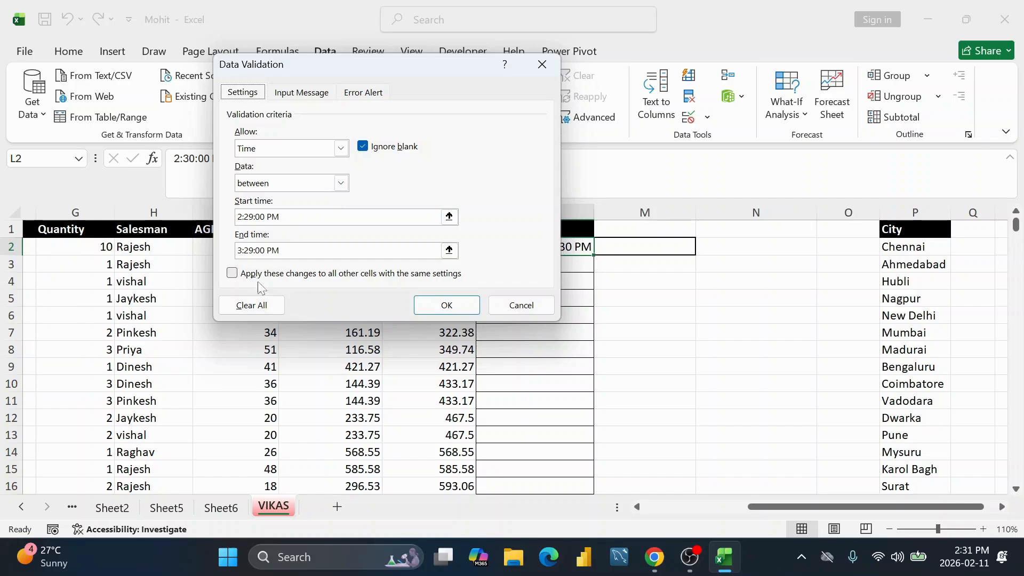
{"action": "left_click", "coordinate": [252, 305]}
{"action": "left_click", "coordinate": [447, 305]}
{"action": "left_click", "coordinate": [674, 320]}
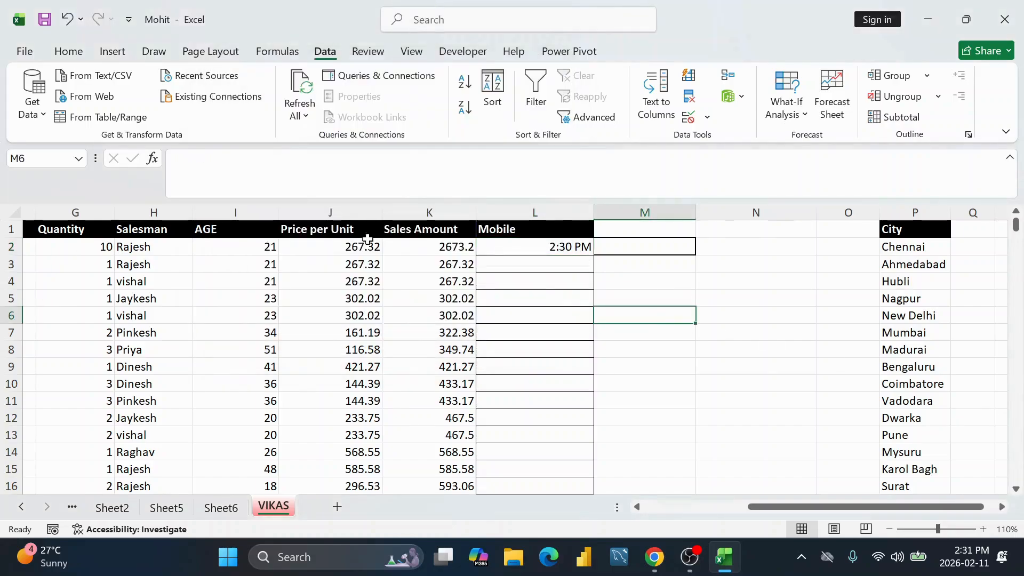
Step: Clear the time validation from the entire Mobile column L
{"action": "left_click", "coordinate": [560, 214]}
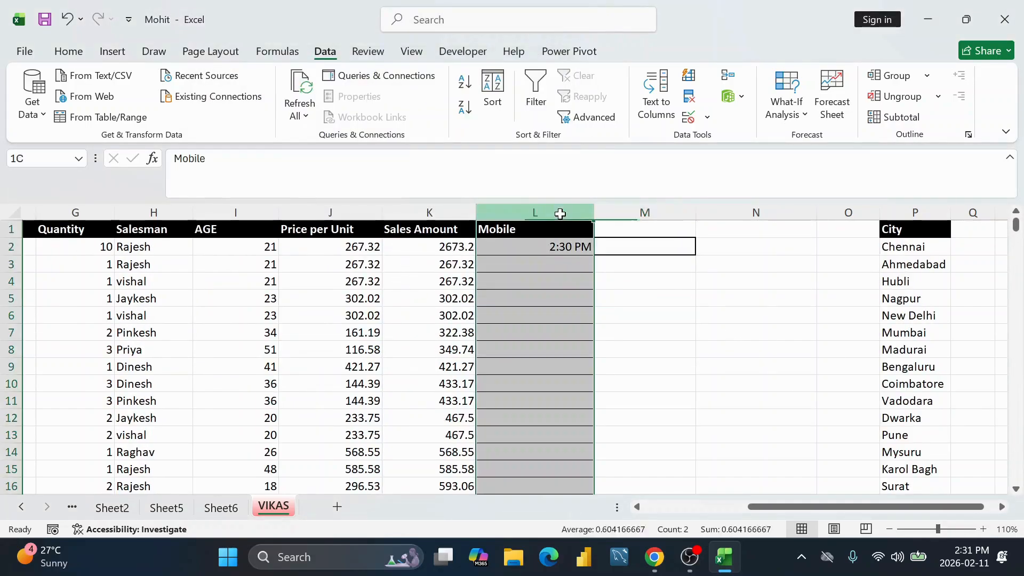
{"action": "left_click", "coordinate": [689, 117]}
{"action": "left_click", "coordinate": [494, 315]}
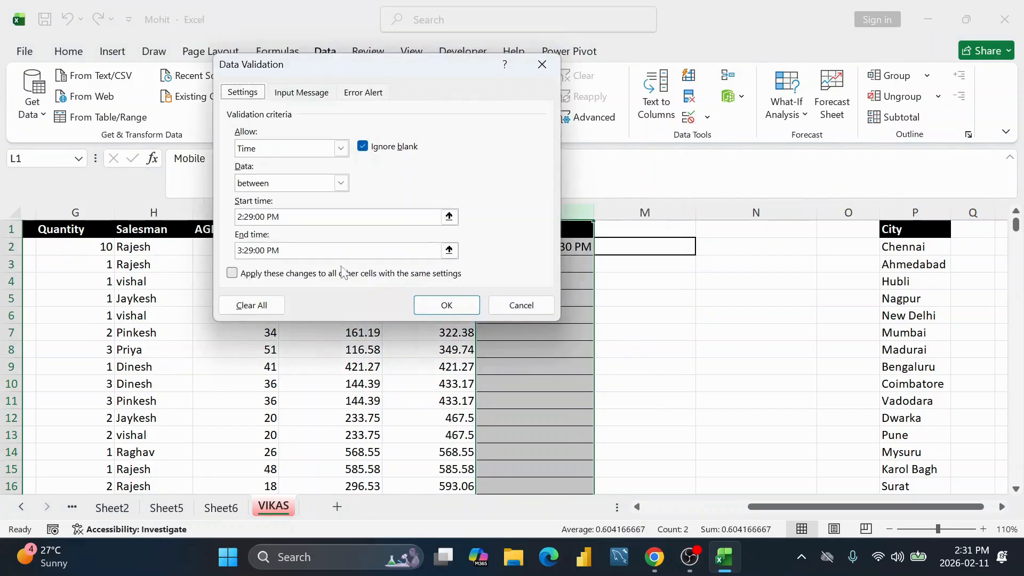
{"action": "left_click", "coordinate": [247, 304]}
{"action": "left_click", "coordinate": [447, 305]}
{"action": "left_click", "coordinate": [496, 351]}
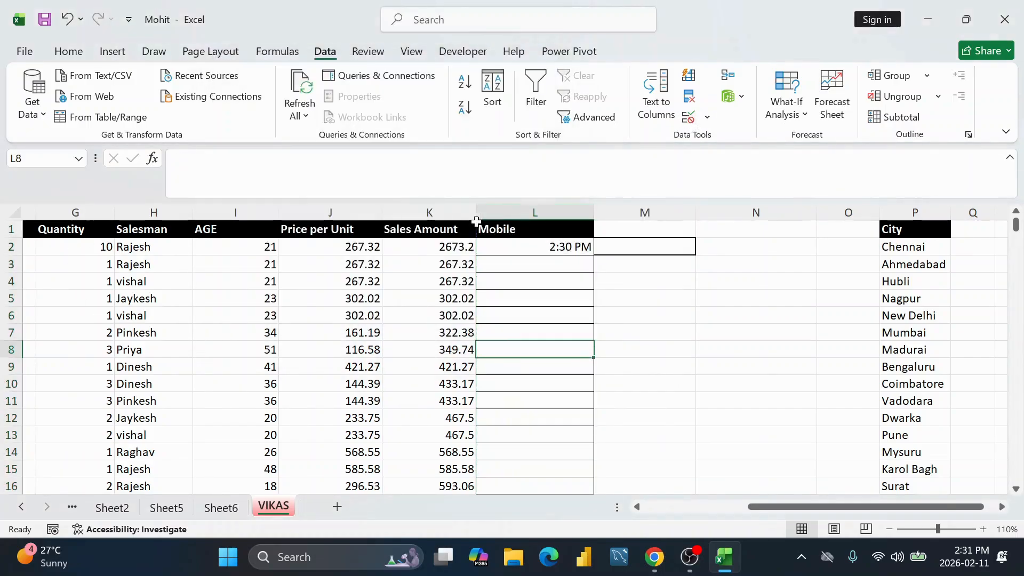
Step: Delete the Mobile column L
{"action": "left_click", "coordinate": [550, 213]}
{"action": "right_click", "coordinate": [549, 213]}
{"action": "left_click", "coordinate": [617, 406]}
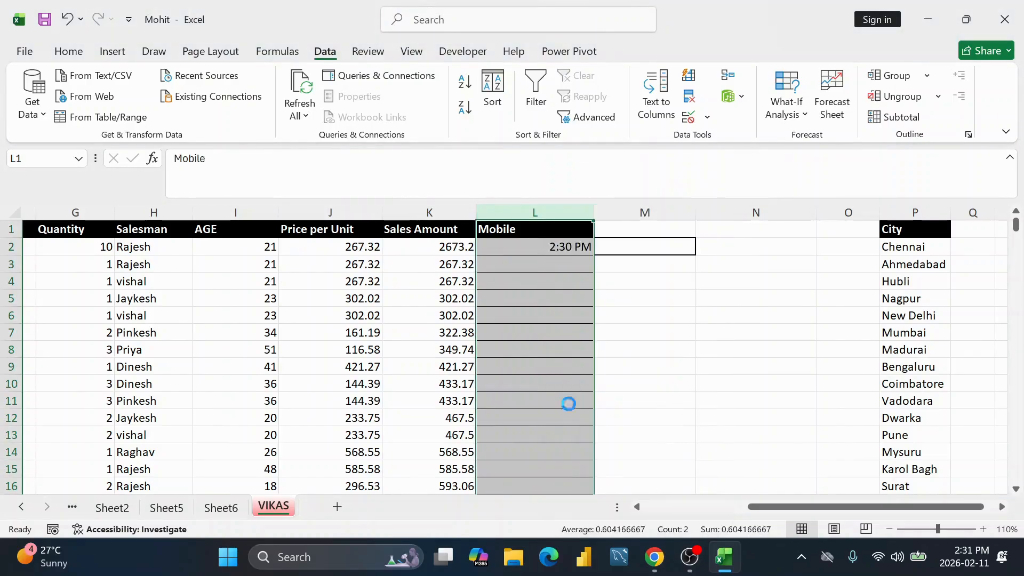
Step: Delete column L once more to remove the leftover Mobile column
{"action": "right_click", "coordinate": [563, 215]}
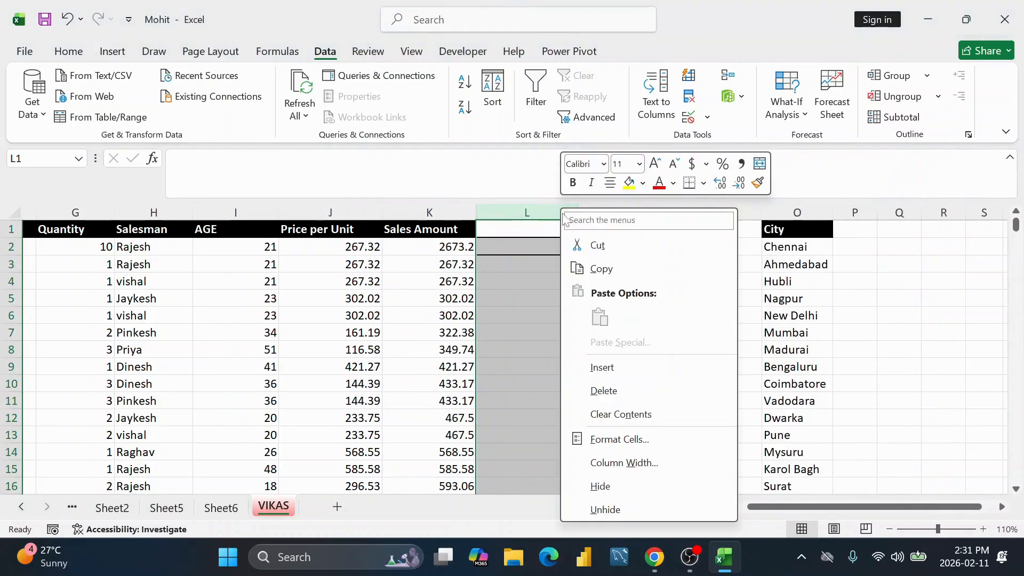
{"action": "left_click", "coordinate": [592, 391]}
{"action": "left_click", "coordinate": [621, 223]}
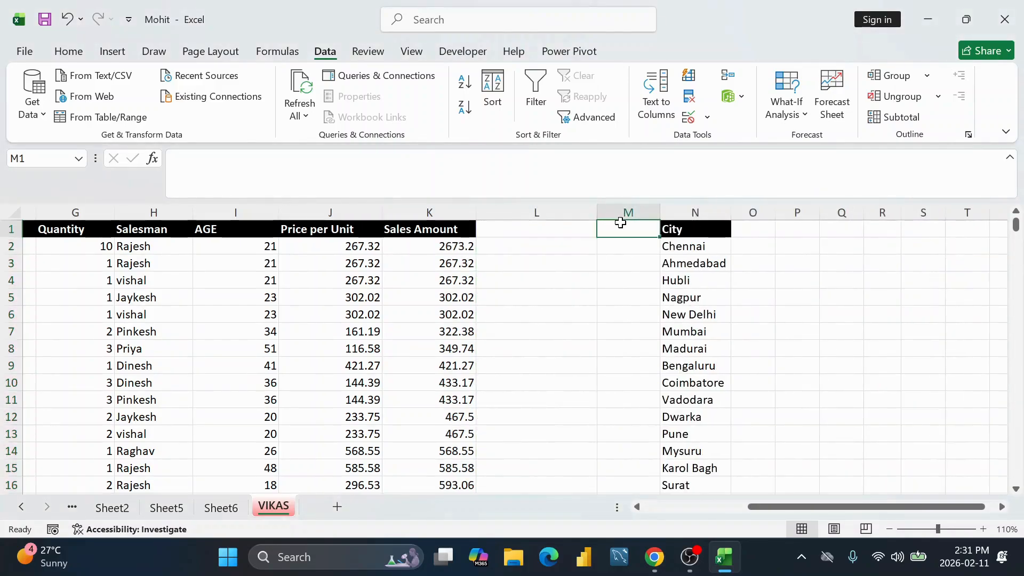
Step: Select the City cells N1:N16 after checking where the list ends
{"action": "left_click", "coordinate": [706, 248]}
{"action": "scroll", "coordinate": [700, 243], "scroll_direction": "down", "scroll_amount": 2}
{"action": "scroll", "coordinate": [701, 244], "scroll_direction": "down", "scroll_amount": 2}
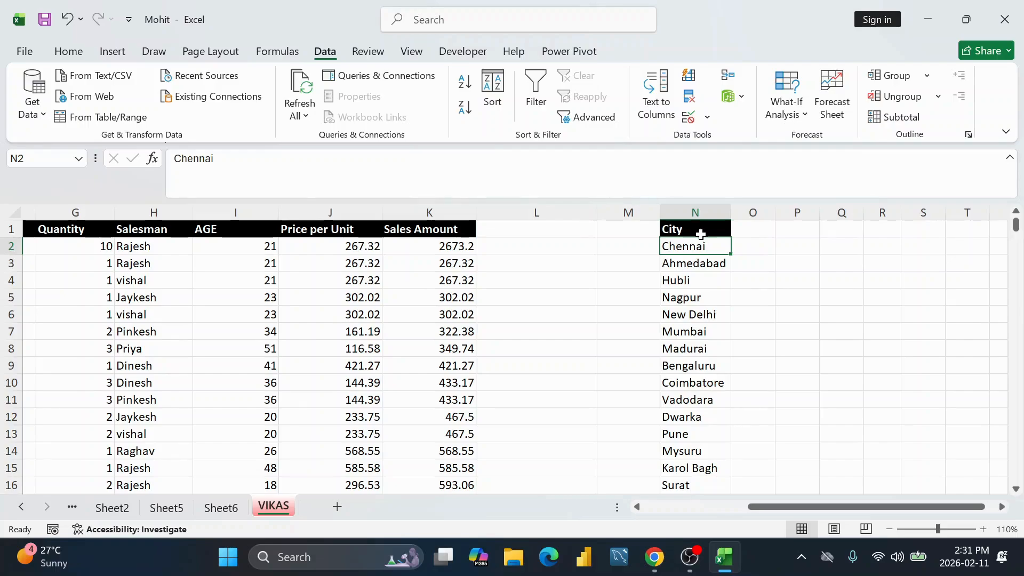
{"action": "left_click", "coordinate": [696, 213]}
{"action": "left_click", "coordinate": [686, 249]}
{"action": "left_click", "coordinate": [516, 228]}
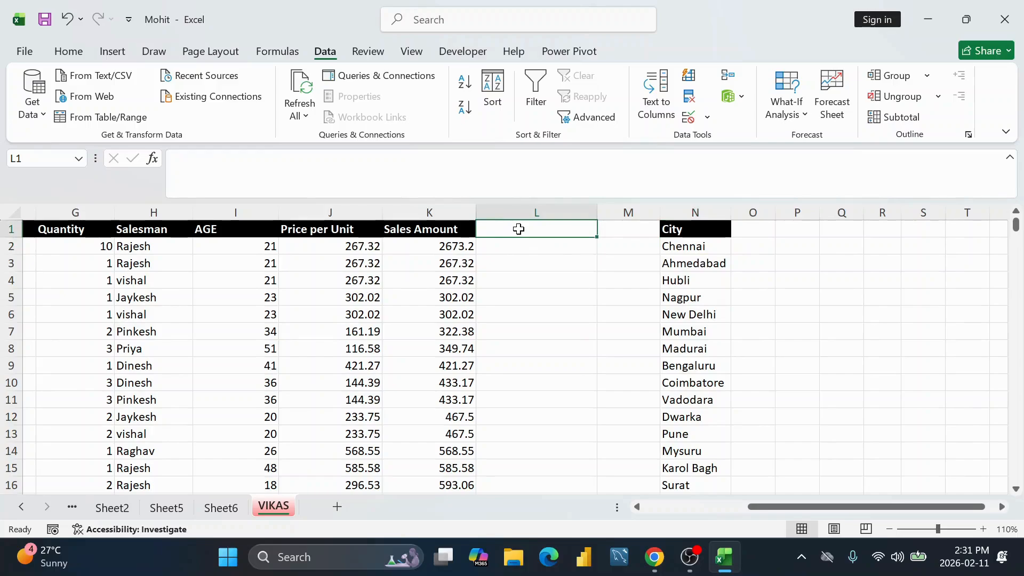
{"action": "left_click", "coordinate": [695, 212]}
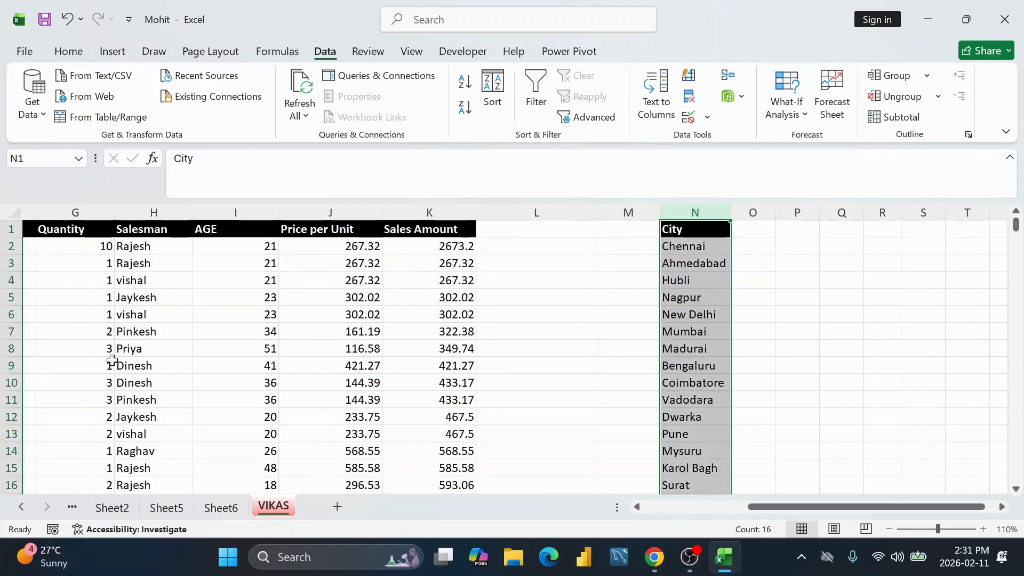
{"action": "scroll", "coordinate": [535, 372], "scroll_direction": "down", "scroll_amount": 4}
{"action": "scroll", "coordinate": [659, 354], "scroll_direction": "up", "scroll_amount": 4}
{"action": "scroll", "coordinate": [660, 354], "scroll_direction": "down", "scroll_amount": 1}
{"action": "left_click", "coordinate": [693, 448]}
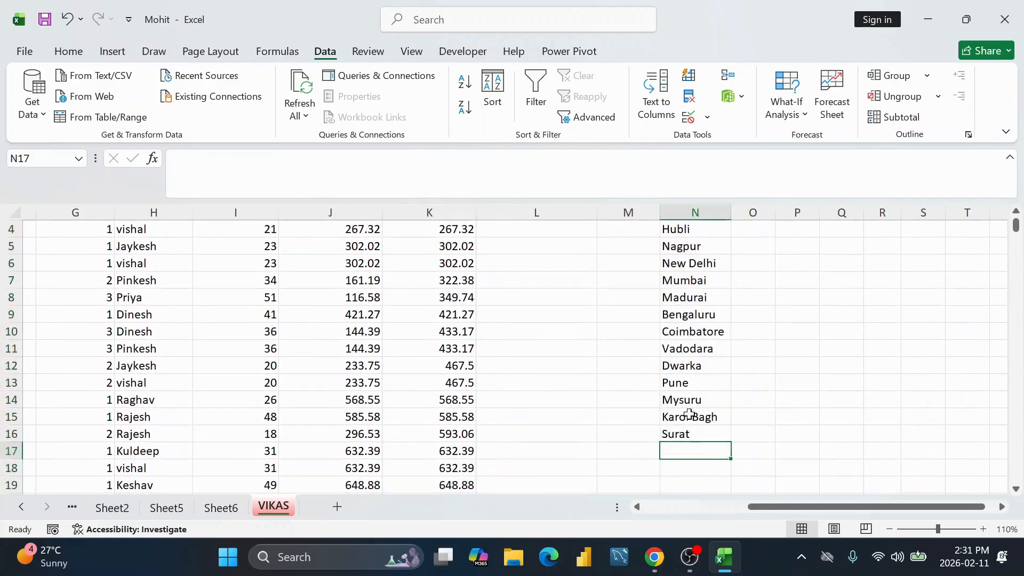
{"action": "scroll", "coordinate": [691, 310], "scroll_direction": "up", "scroll_amount": 1}
{"action": "left_click_drag", "start_coordinate": [690, 229], "coordinate": [699, 454]}
Step: Give City cells N1:N16 a text-length rule between 5 and 8 characters
{"action": "left_click", "coordinate": [689, 117]}
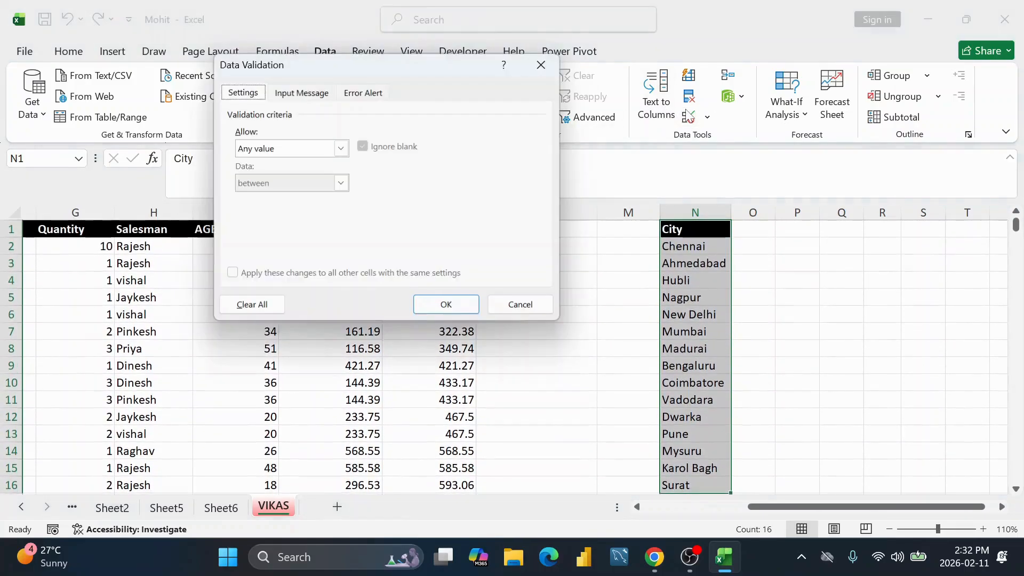
{"action": "left_click", "coordinate": [341, 149]}
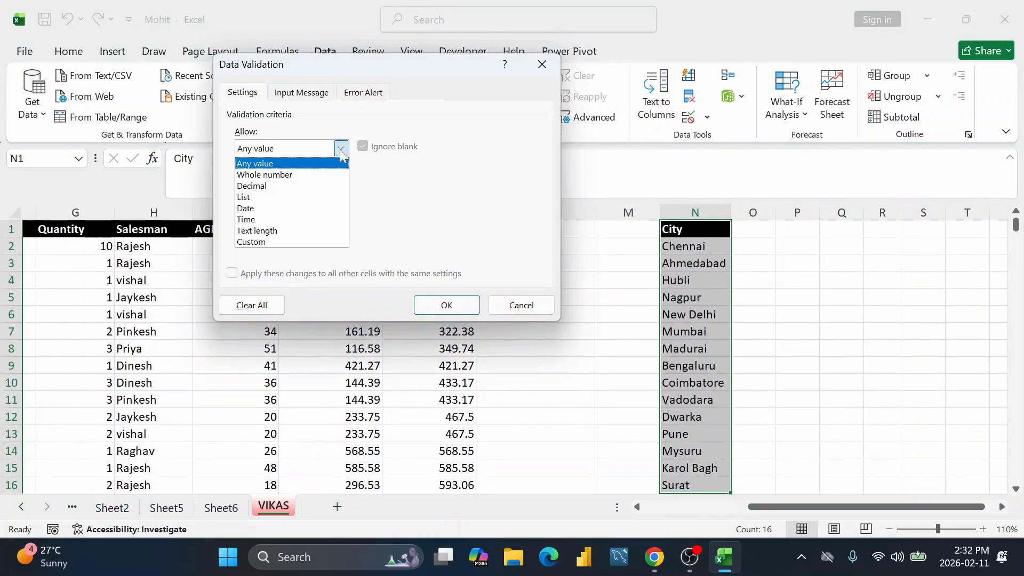
{"action": "left_click", "coordinate": [301, 230]}
{"action": "left_click", "coordinate": [302, 217]}
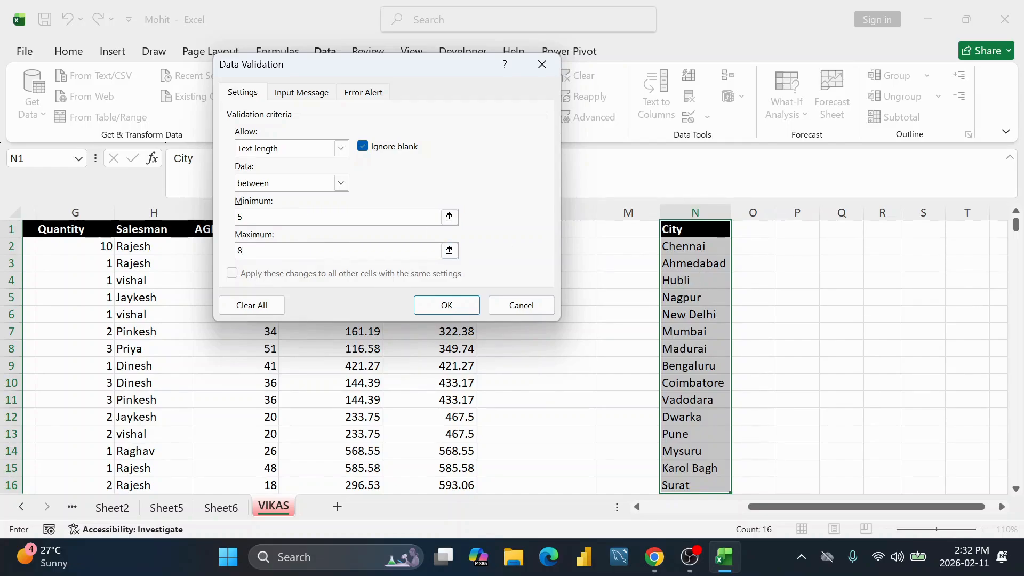
{"action": "scroll", "coordinate": [595, 275], "scroll_direction": "down", "scroll_amount": 1}
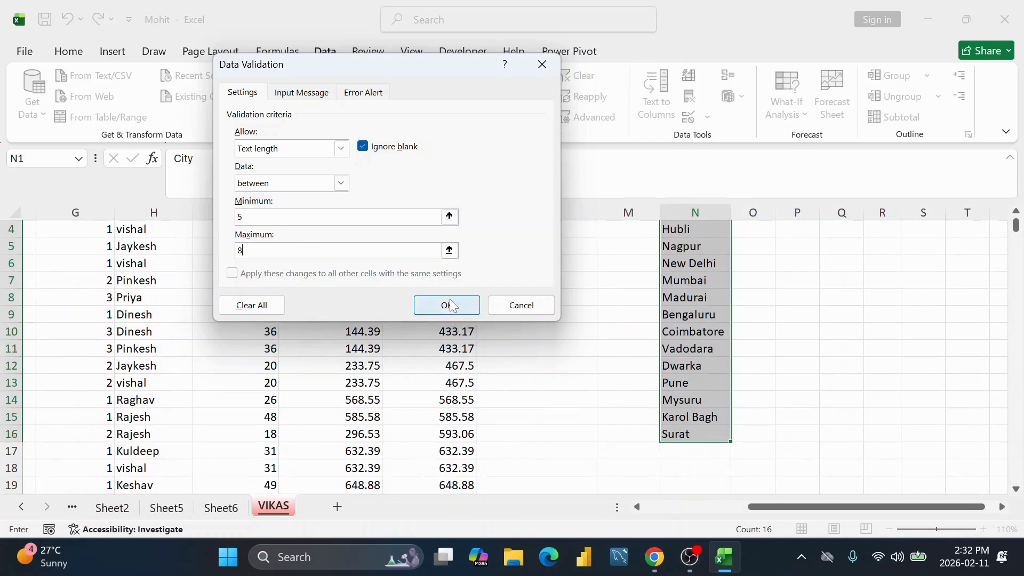
{"action": "scroll", "coordinate": [697, 263], "scroll_direction": "up", "scroll_amount": 1}
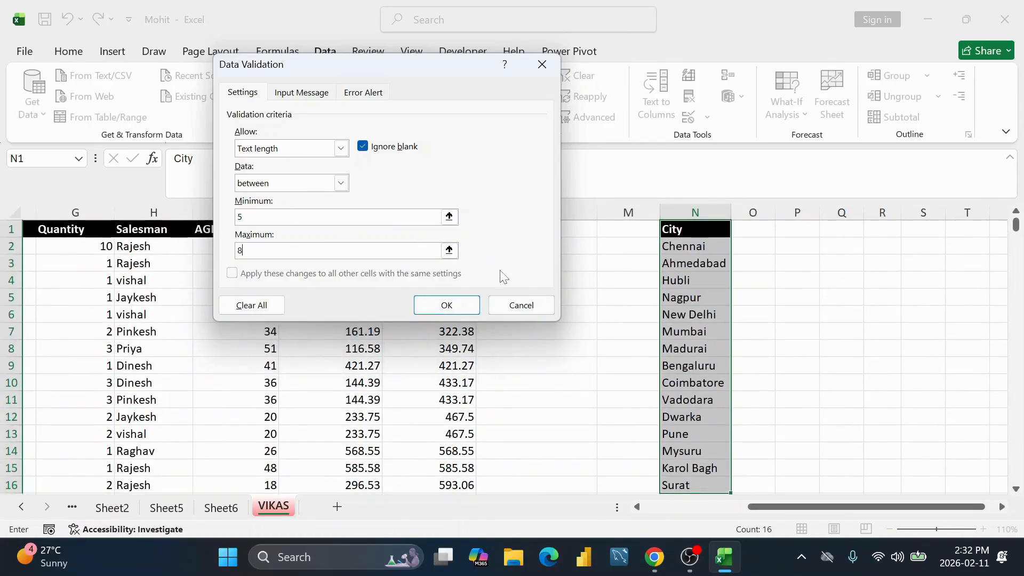
{"action": "left_click", "coordinate": [447, 304]}
{"action": "scroll", "coordinate": [664, 288], "scroll_direction": "down", "scroll_amount": 2}
{"action": "scroll", "coordinate": [688, 246], "scroll_direction": "up", "scroll_amount": 2}
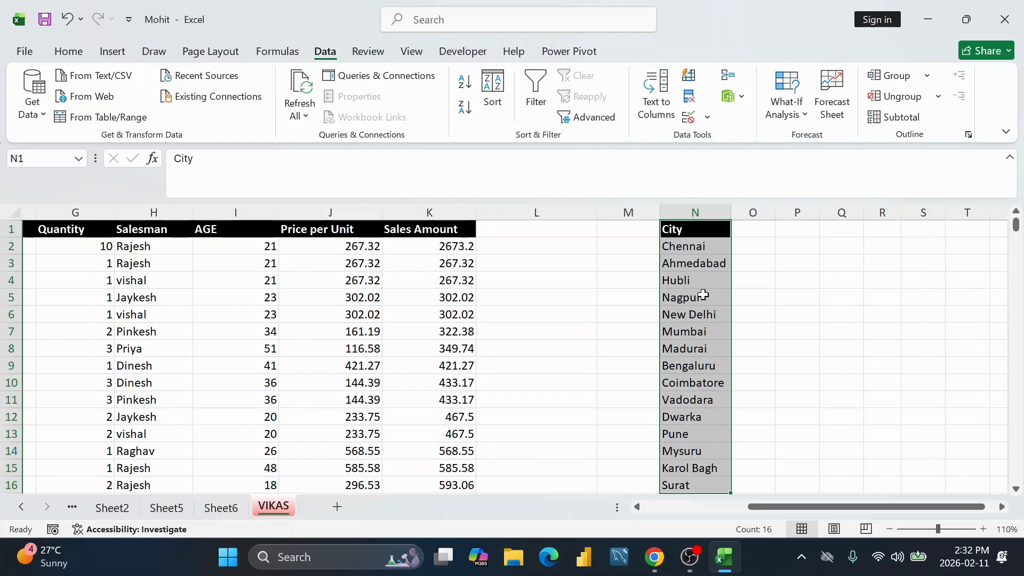
Step: Circle invalid City entries in red, inspect the circled City and Ahmedabad cells, and select column N
{"action": "left_click", "coordinate": [707, 116]}
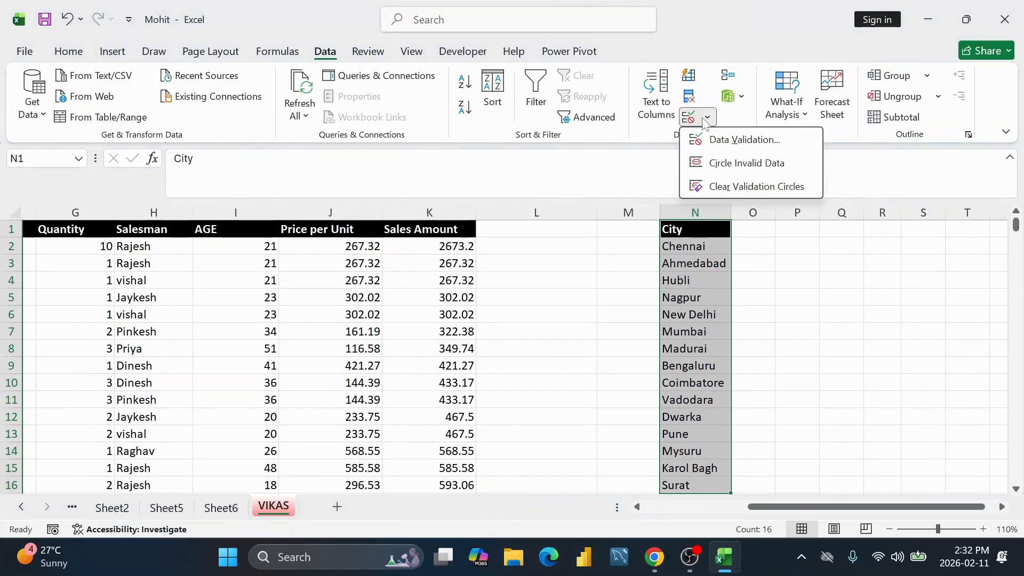
{"action": "left_click", "coordinate": [728, 168]}
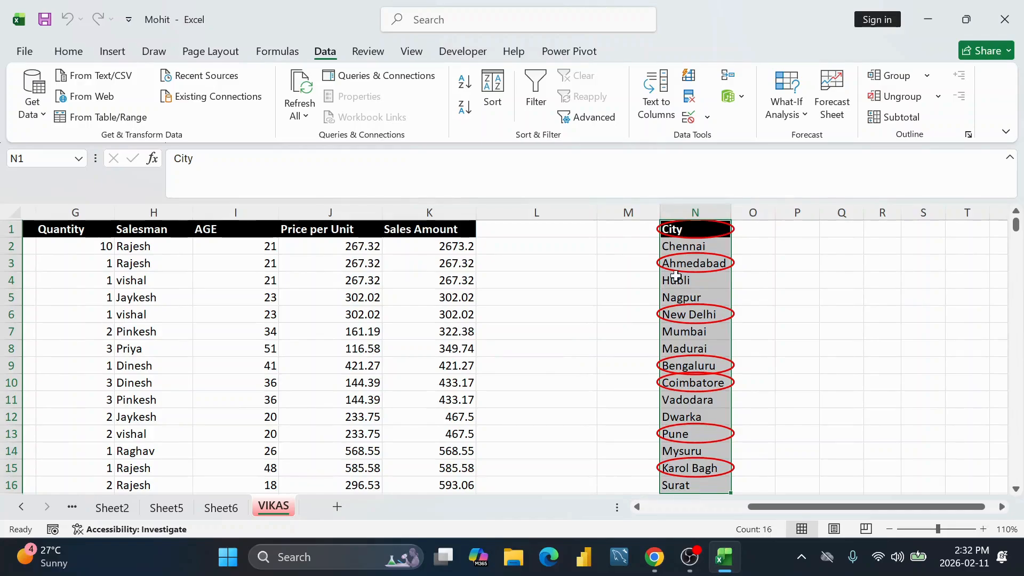
{"action": "left_click", "coordinate": [691, 265]}
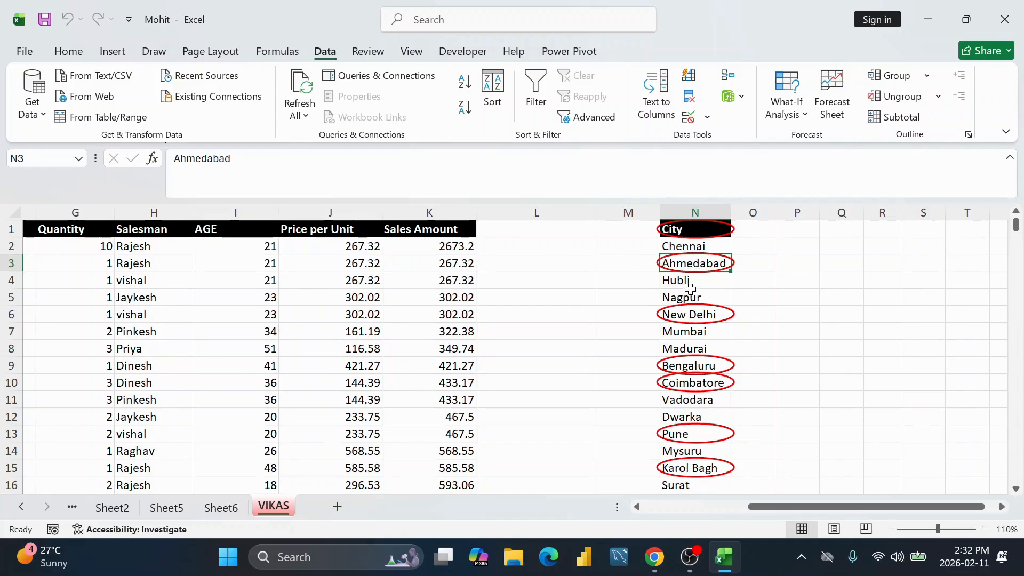
{"action": "left_click", "coordinate": [689, 231]}
{"action": "left_click", "coordinate": [705, 264]}
{"action": "left_click", "coordinate": [709, 228]}
{"action": "left_click", "coordinate": [706, 262]}
{"action": "left_click", "coordinate": [710, 228]}
{"action": "left_click", "coordinate": [707, 262]}
{"action": "left_click", "coordinate": [709, 228]}
{"action": "left_click", "coordinate": [706, 262]}
{"action": "left_click", "coordinate": [705, 213]}
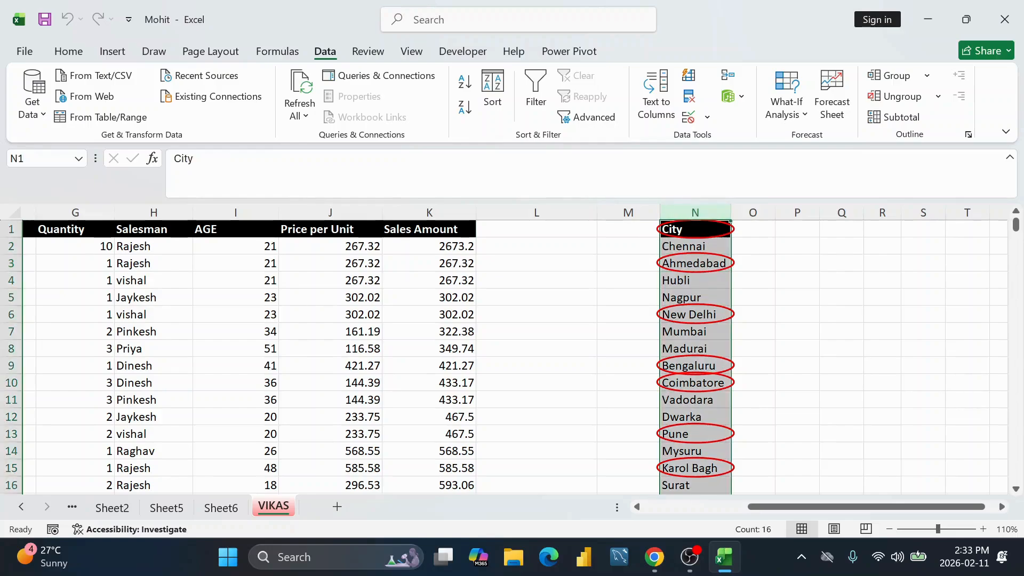
Step: Clear the text-length validation from the whole City column
{"action": "left_click", "coordinate": [689, 116]}
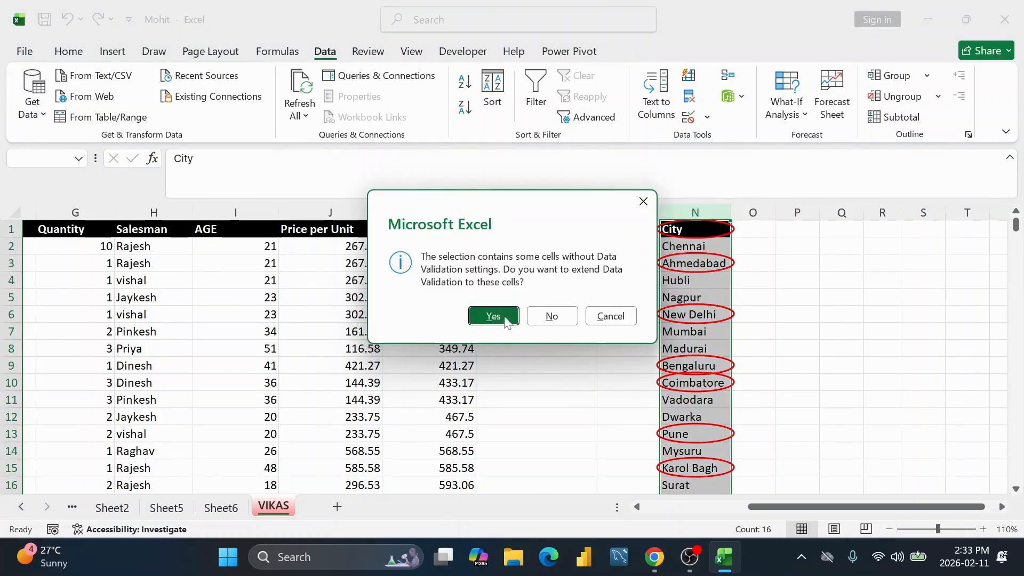
{"action": "left_click", "coordinate": [493, 316]}
{"action": "left_click", "coordinate": [251, 305]}
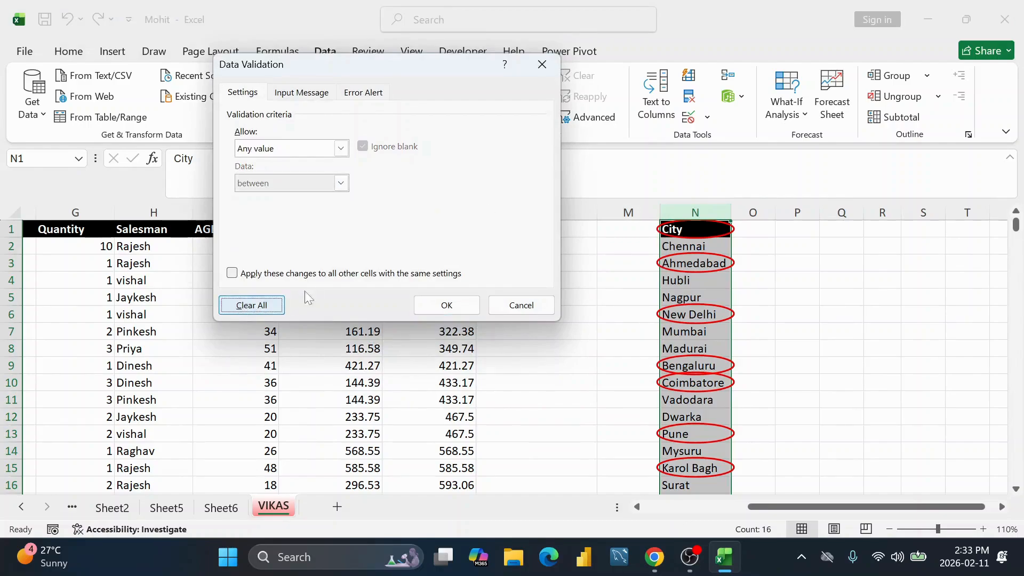
{"action": "left_click", "coordinate": [456, 303]}
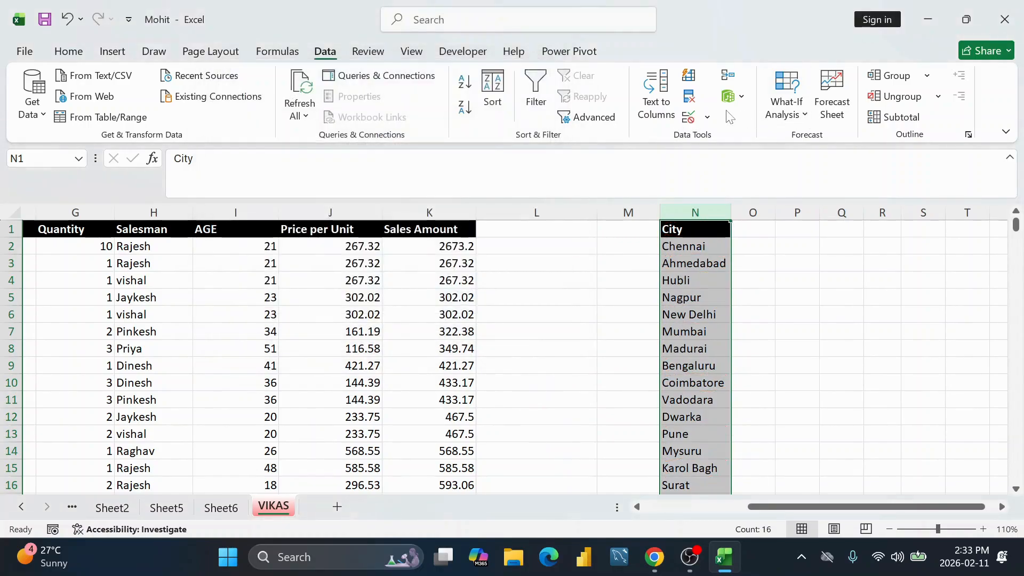
Step: Remove the red validation circles and reselect City cells N1:N16
{"action": "left_click", "coordinate": [707, 117]}
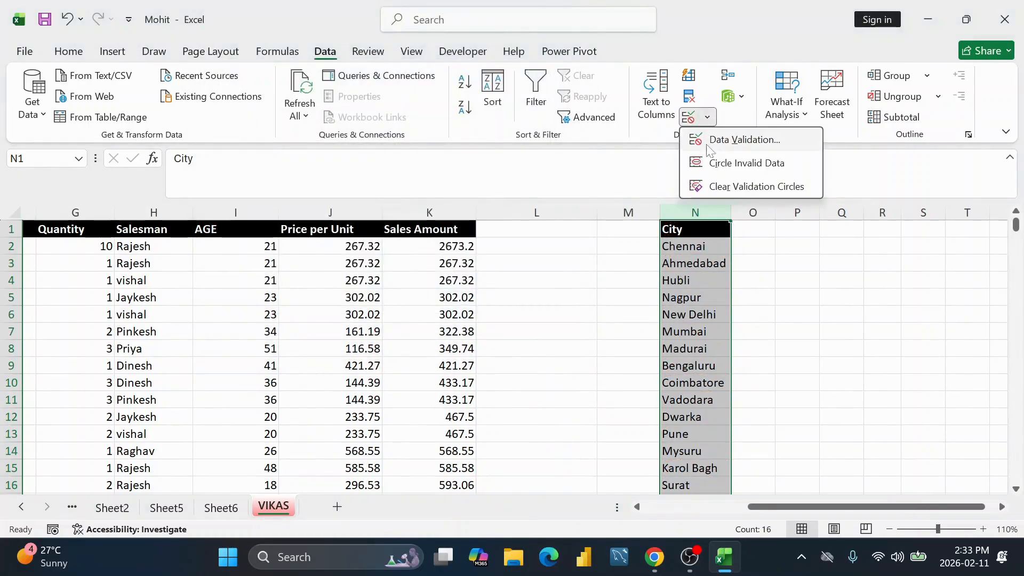
{"action": "left_click", "coordinate": [712, 187]}
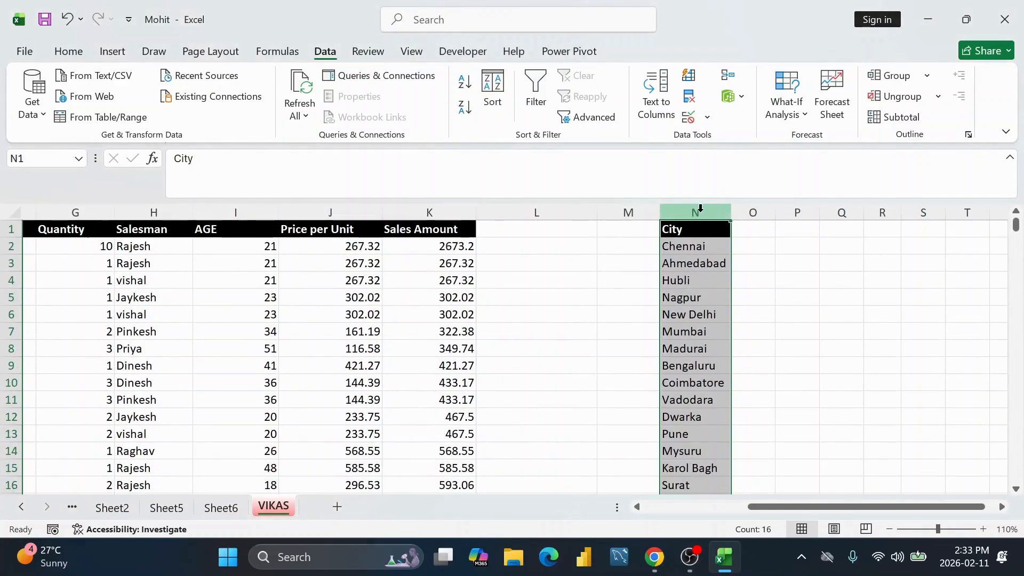
{"action": "left_click", "coordinate": [688, 246]}
{"action": "left_click_drag", "start_coordinate": [690, 230], "coordinate": [706, 450]}
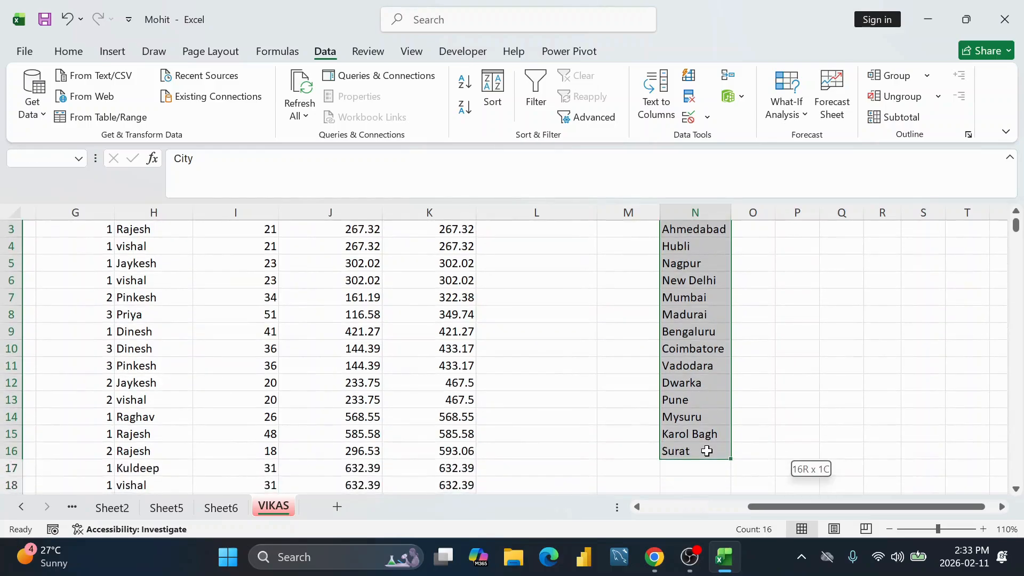
{"action": "scroll", "coordinate": [707, 451], "scroll_direction": "up", "scroll_amount": 1}
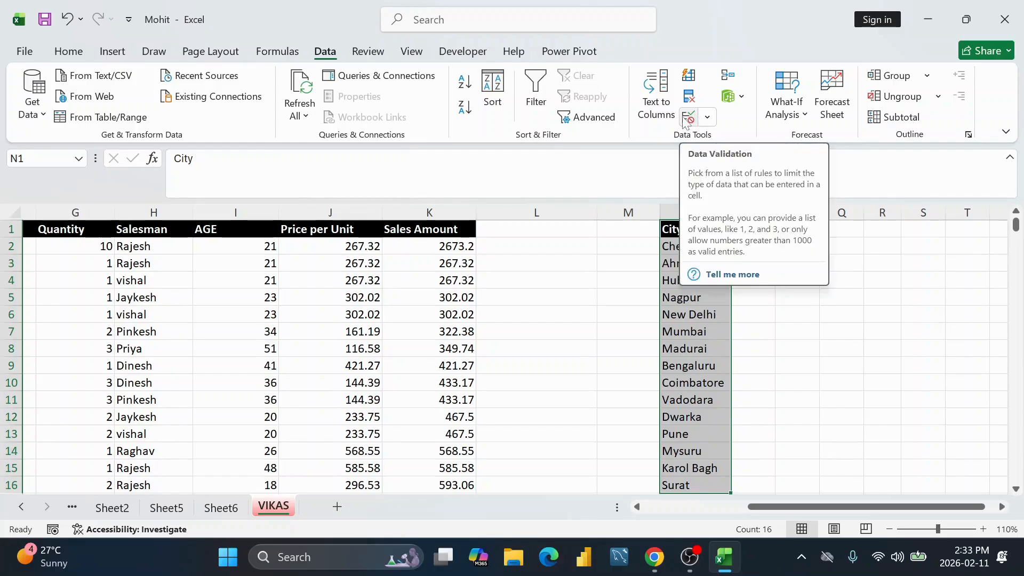
Step: Reapply the 5 to 8 character text-length rule to the City cells
{"action": "left_click", "coordinate": [707, 117]}
{"action": "left_click", "coordinate": [723, 141]}
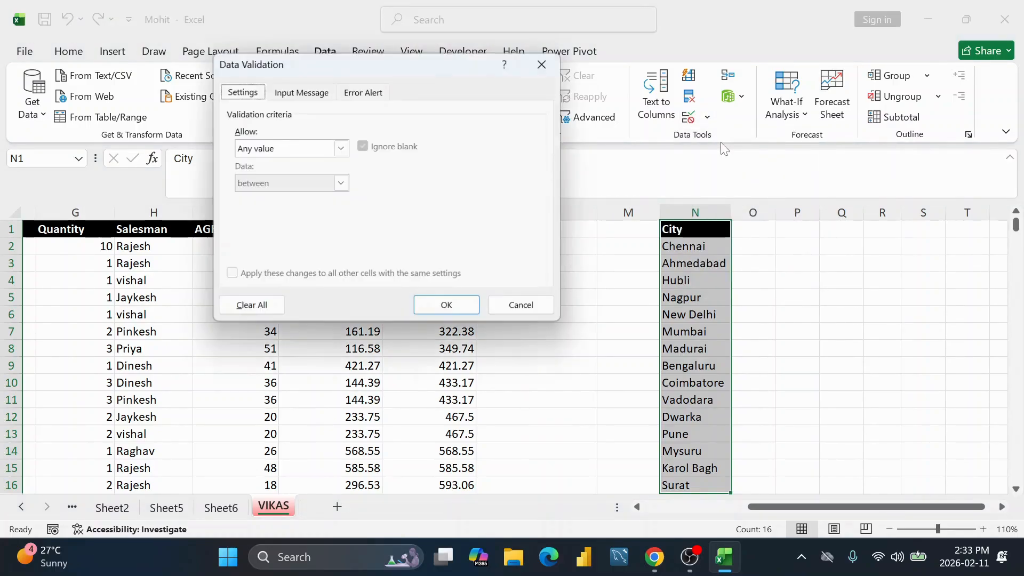
{"action": "left_click", "coordinate": [340, 149]}
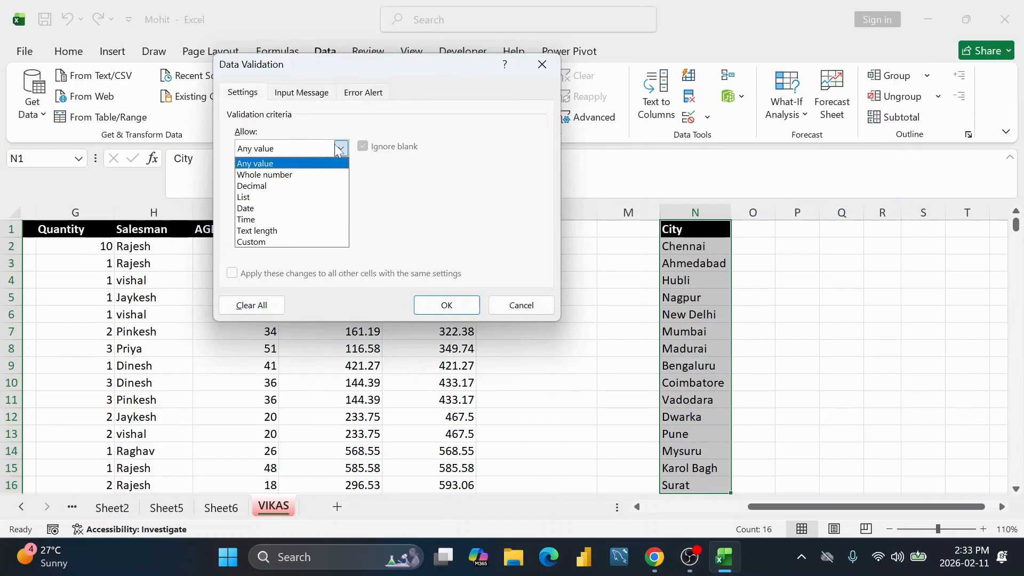
{"action": "left_click", "coordinate": [287, 231]}
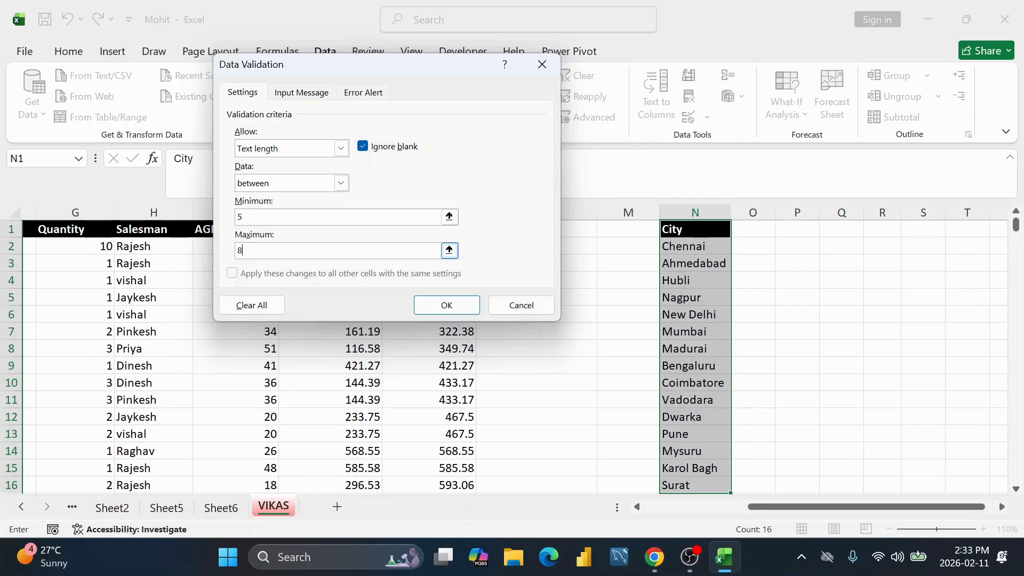
{"action": "left_click", "coordinate": [446, 305]}
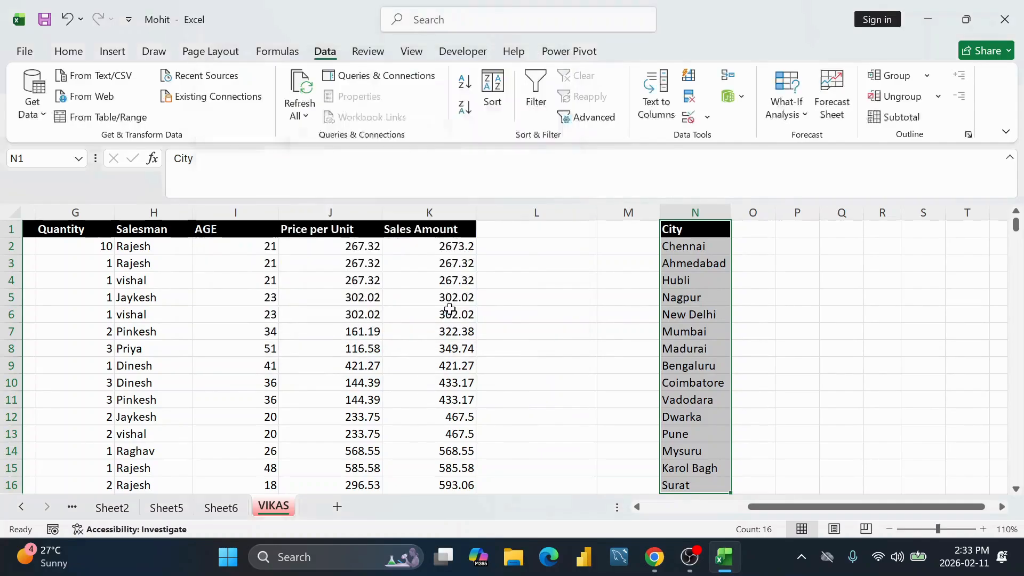
Step: Circle in red City, Ahmedabad, New Delhi, Bengaluru, Coimbatore, Pune and Karol Bagh
{"action": "left_click", "coordinate": [707, 117]}
{"action": "left_click", "coordinate": [720, 164]}
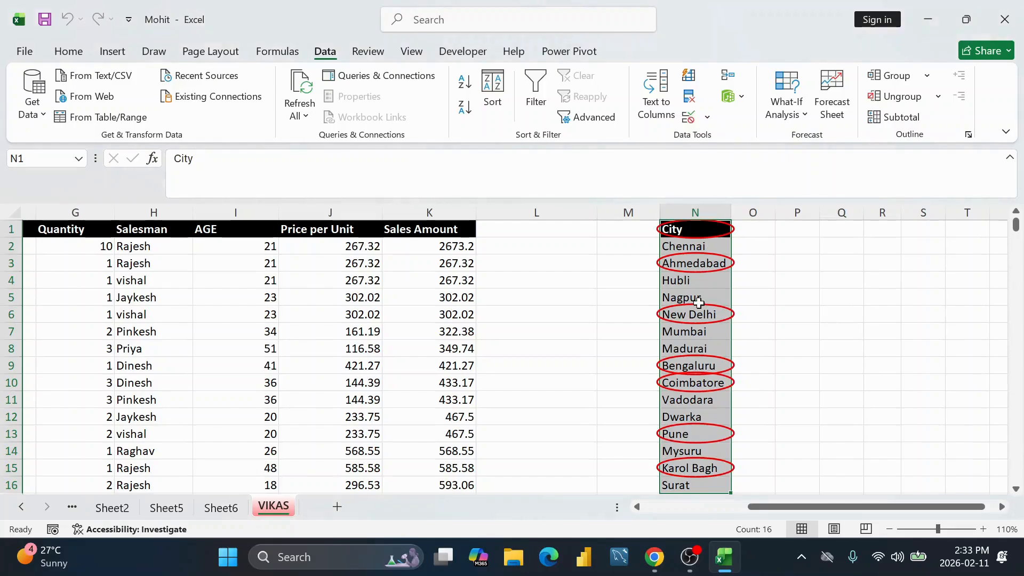
{"action": "scroll", "coordinate": [697, 302], "scroll_direction": "down", "scroll_amount": 4}
{"action": "scroll", "coordinate": [699, 302], "scroll_direction": "up", "scroll_amount": 1}
{"action": "scroll", "coordinate": [699, 302], "scroll_direction": "up", "scroll_amount": 3}
{"action": "scroll", "coordinate": [705, 236], "scroll_direction": "down", "scroll_amount": 2}
{"action": "scroll", "coordinate": [706, 343], "scroll_direction": "up", "scroll_amount": 2}
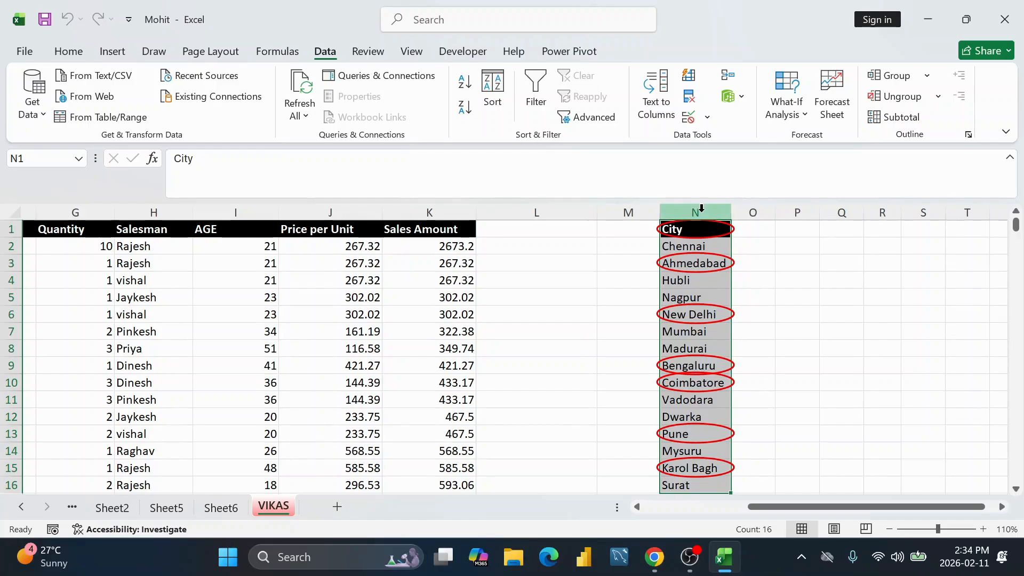
{"action": "scroll", "coordinate": [704, 320], "scroll_direction": "down", "scroll_amount": 2}
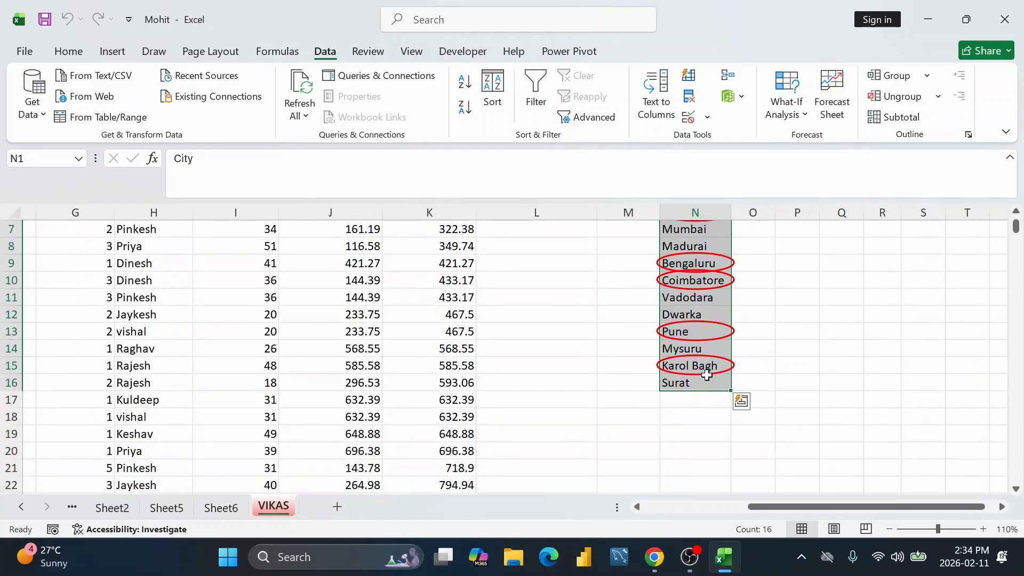
Step: Test the rule by entering the two-letter value 'xy' in N16, then retry after rejection
{"action": "left_click", "coordinate": [704, 397]}
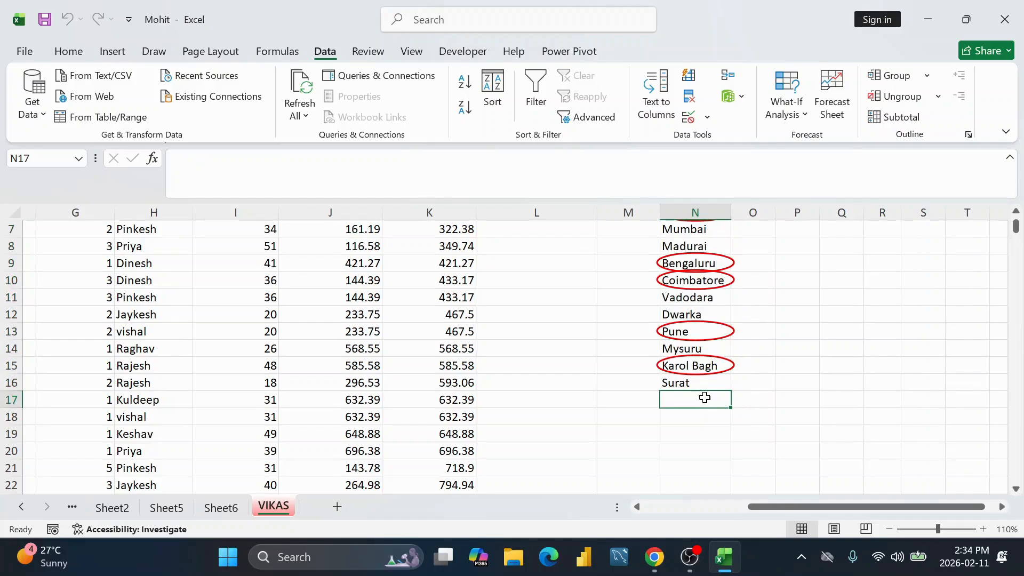
{"action": "left_click", "coordinate": [704, 383]}
{"action": "key", "text": "BackSpace"}
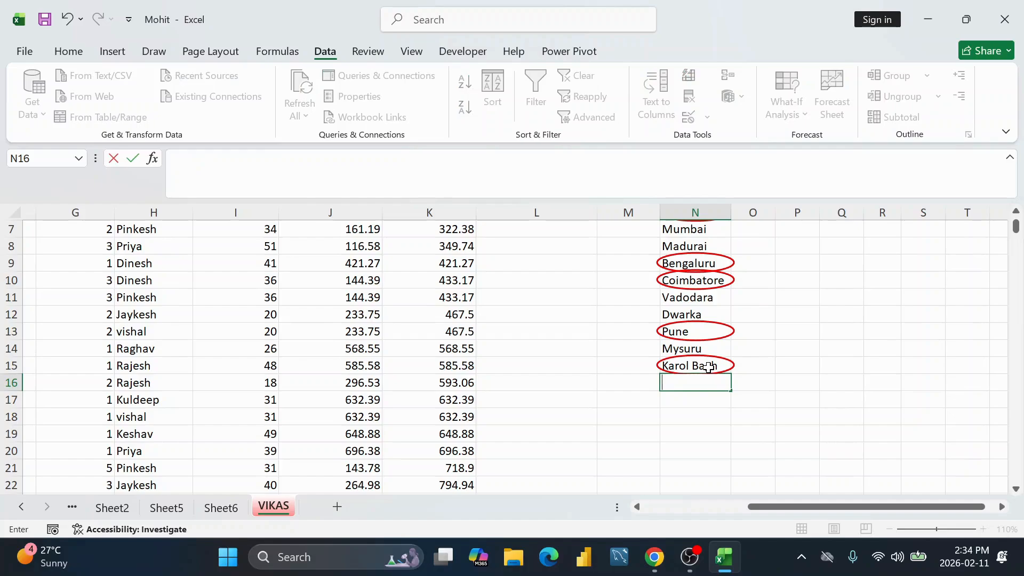
{"action": "key", "text": "Return"}
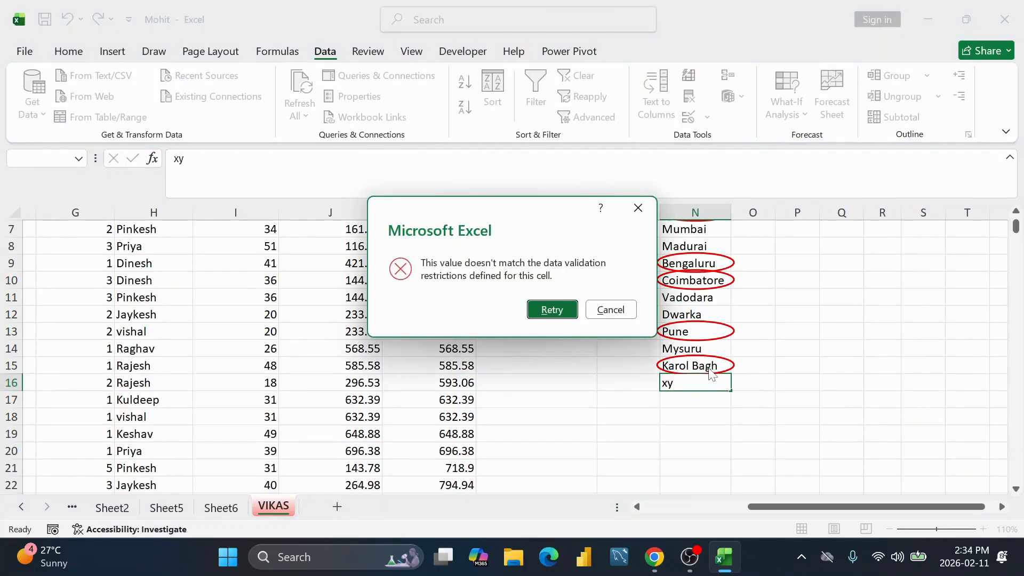
{"action": "left_click", "coordinate": [547, 310]}
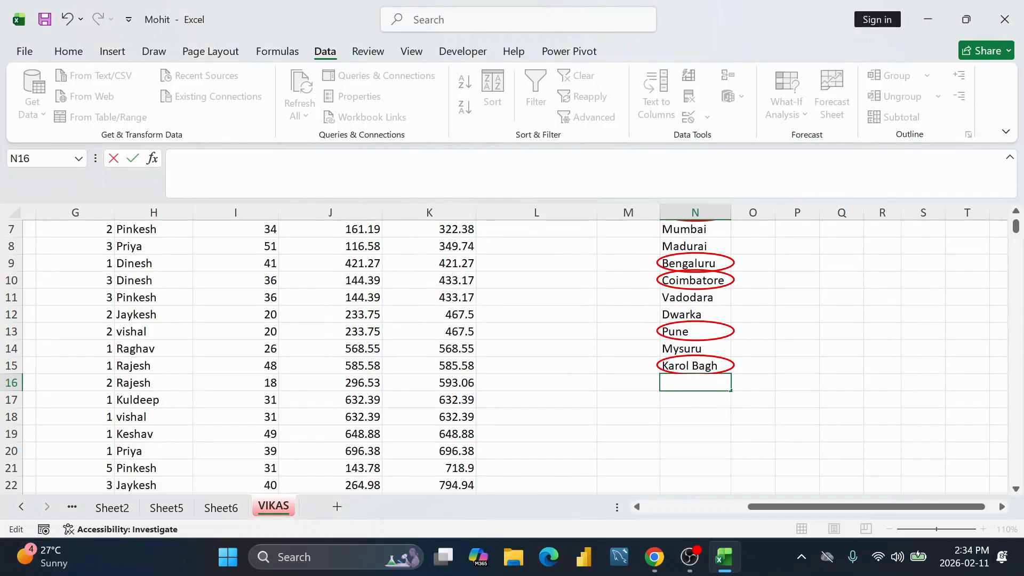
Step: Replace it with a valid five-letter city entry in N16
{"action": "key", "text": "super"}
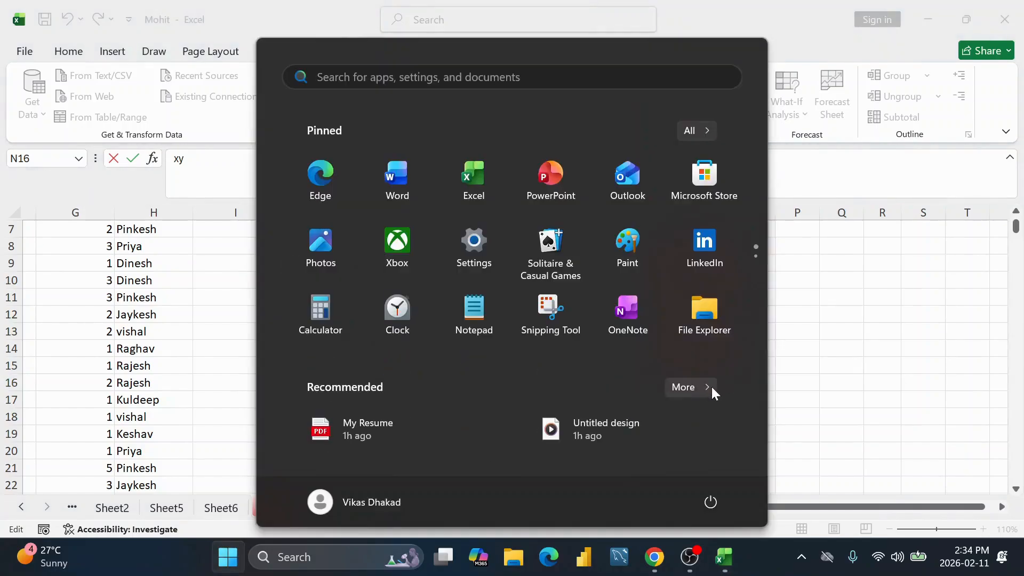
{"action": "left_click", "coordinate": [846, 333]}
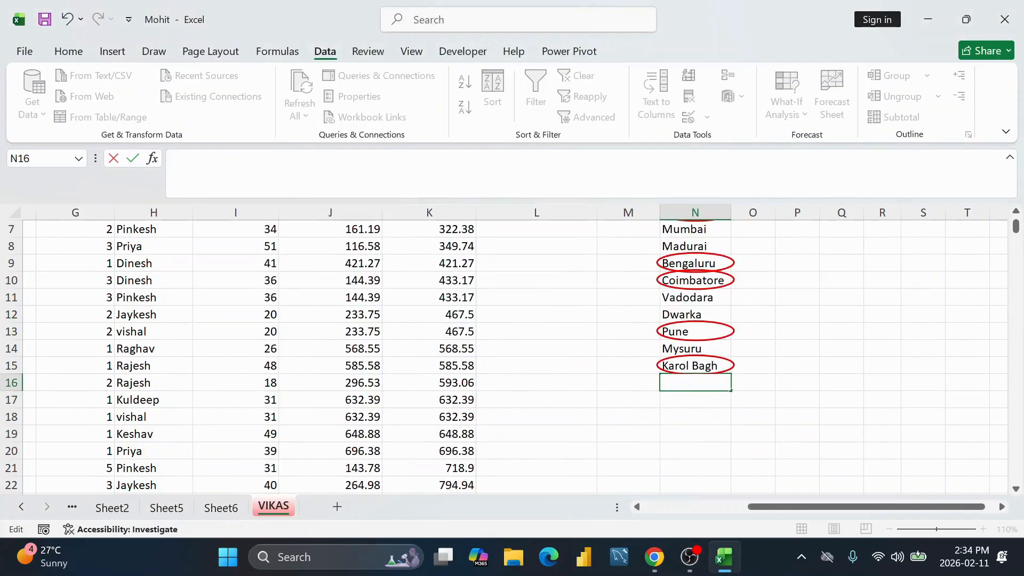
{"action": "type", "text": "vikas"}
{"action": "key", "text": "Return"}
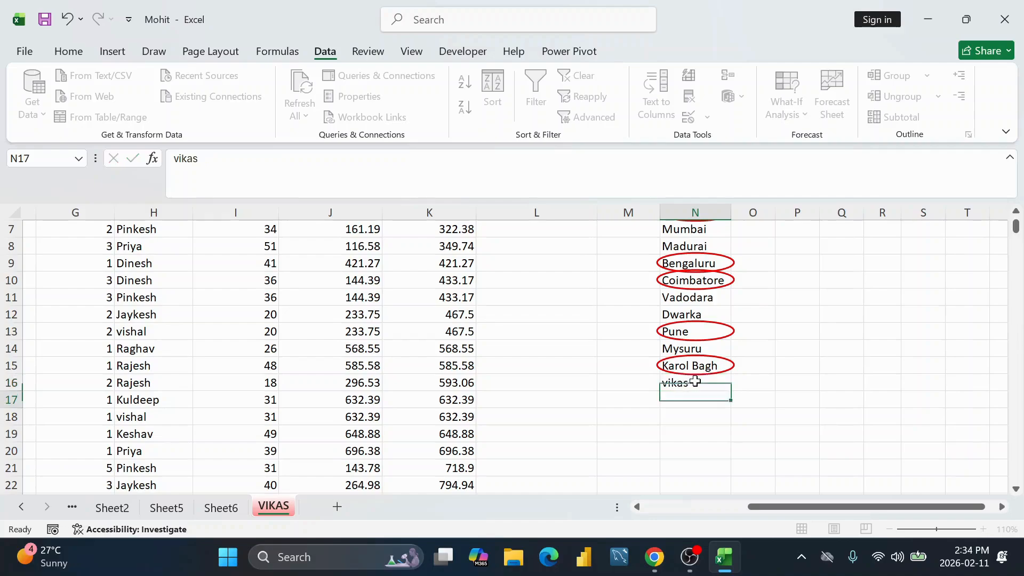
{"action": "left_click", "coordinate": [695, 381]}
{"action": "scroll", "coordinate": [693, 320], "scroll_direction": "up", "scroll_amount": 2}
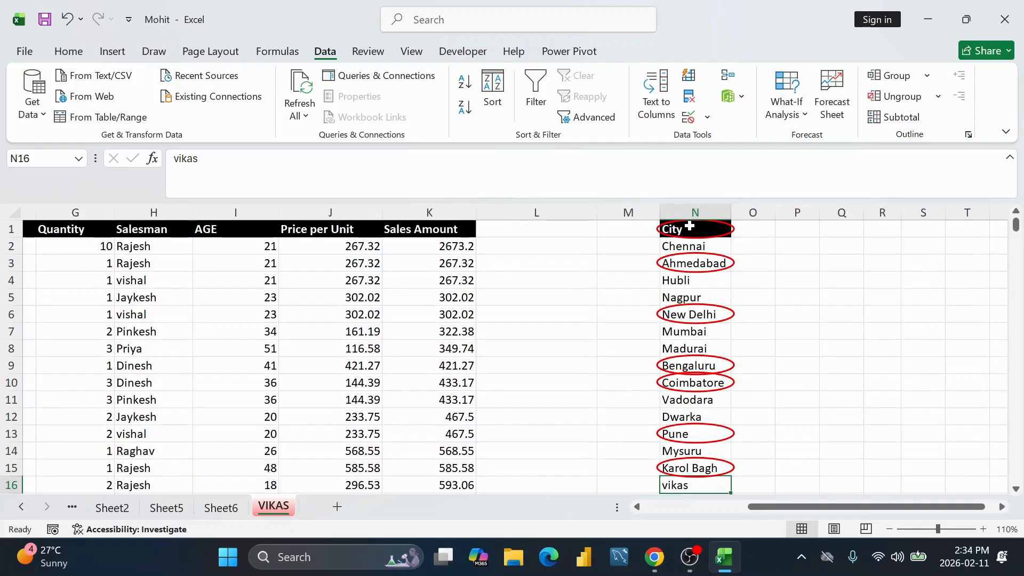
Step: Review the Data Validation settings for N1:N16, closing without applying any change
{"action": "left_click_drag", "start_coordinate": [690, 228], "coordinate": [694, 438]}
{"action": "scroll", "coordinate": [745, 326], "scroll_direction": "up", "scroll_amount": 1}
{"action": "scroll", "coordinate": [683, 246], "scroll_direction": "down", "scroll_amount": 1}
{"action": "scroll", "coordinate": [683, 246], "scroll_direction": "up", "scroll_amount": 1}
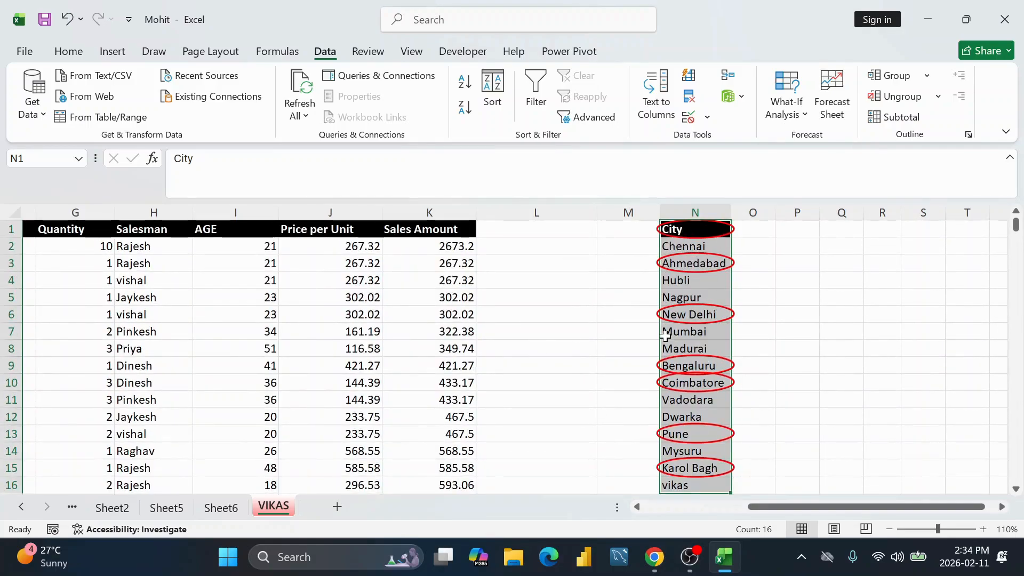
{"action": "scroll", "coordinate": [664, 320], "scroll_direction": "down", "scroll_amount": 1}
{"action": "scroll", "coordinate": [664, 320], "scroll_direction": "up", "scroll_amount": 1}
{"action": "left_click", "coordinate": [713, 119]}
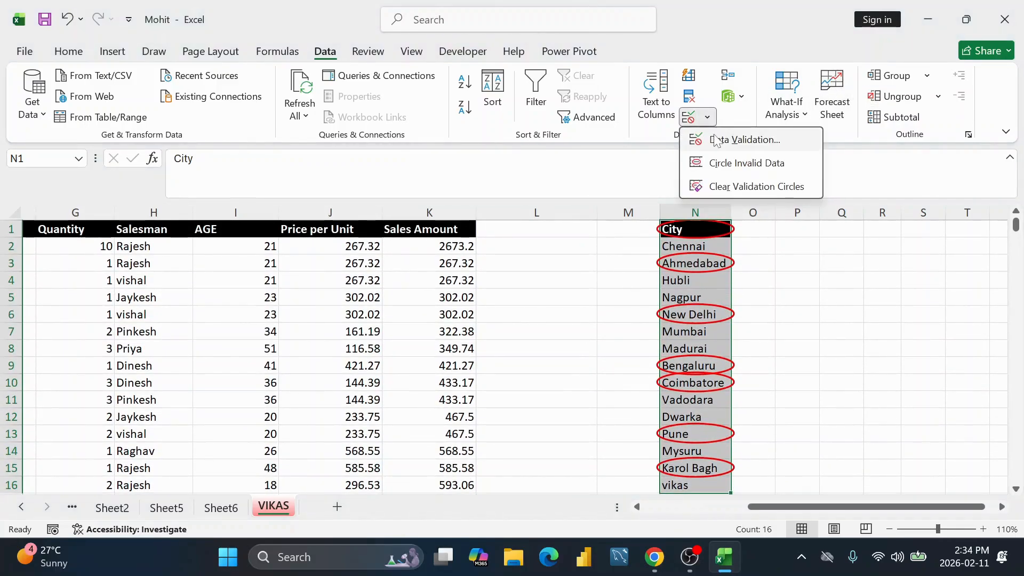
{"action": "left_click", "coordinate": [715, 136]}
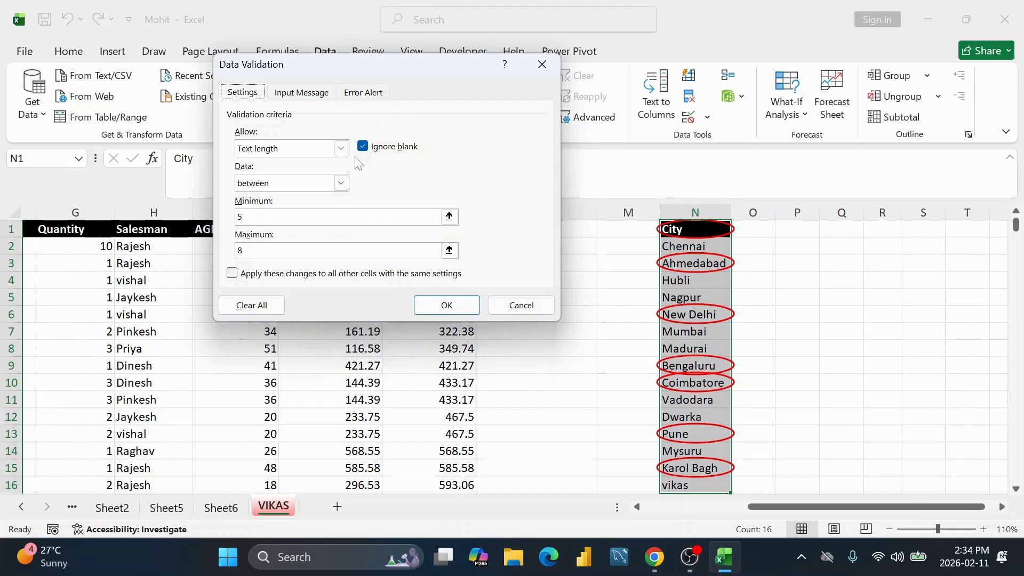
{"action": "left_click", "coordinate": [341, 148]}
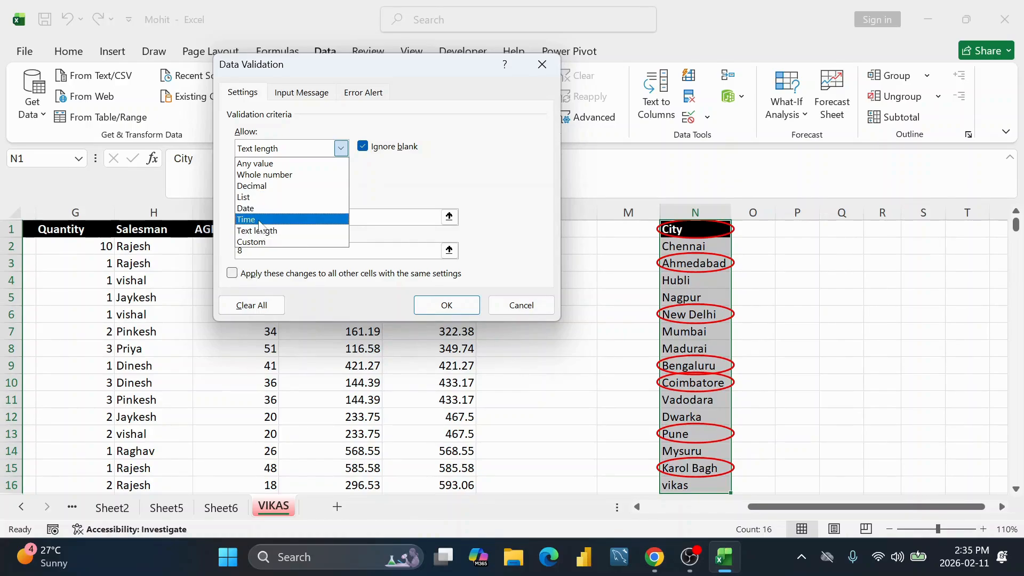
{"action": "left_click", "coordinate": [237, 305]}
{"action": "left_click", "coordinate": [542, 64]}
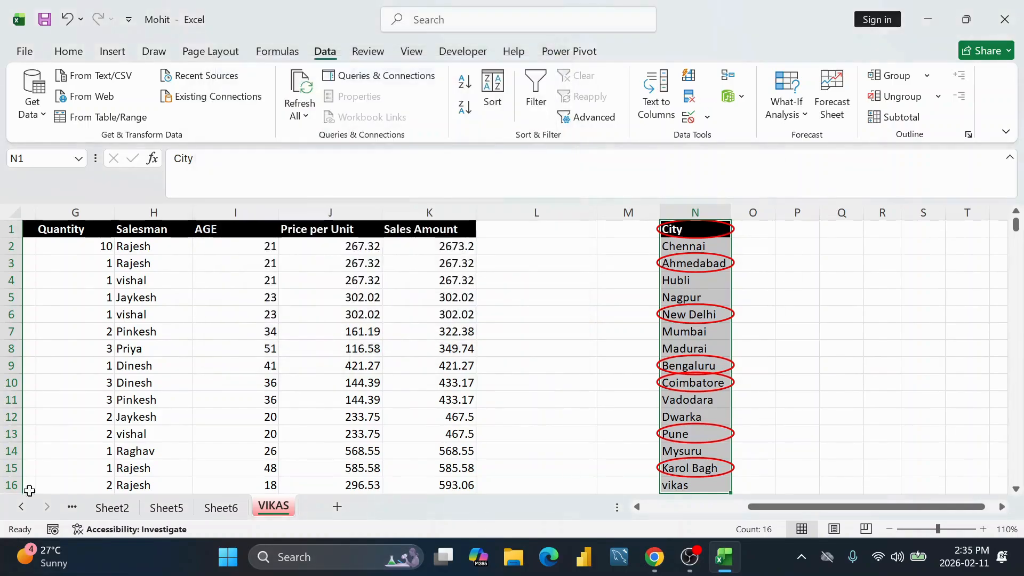
Step: Circle the invalid city entries in red and reopen the Data Validation options
{"action": "left_click", "coordinate": [706, 117]}
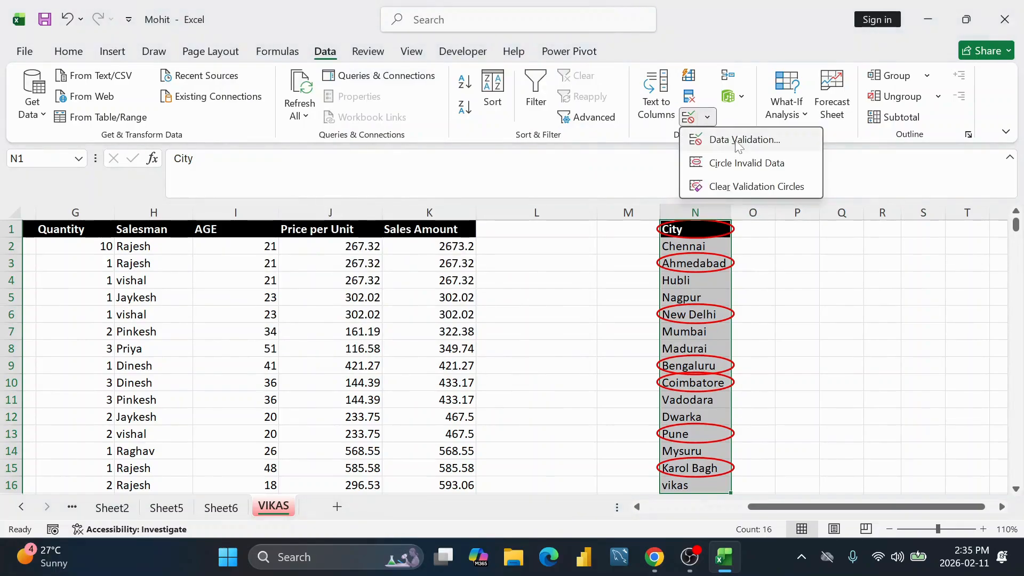
{"action": "left_click", "coordinate": [761, 164]}
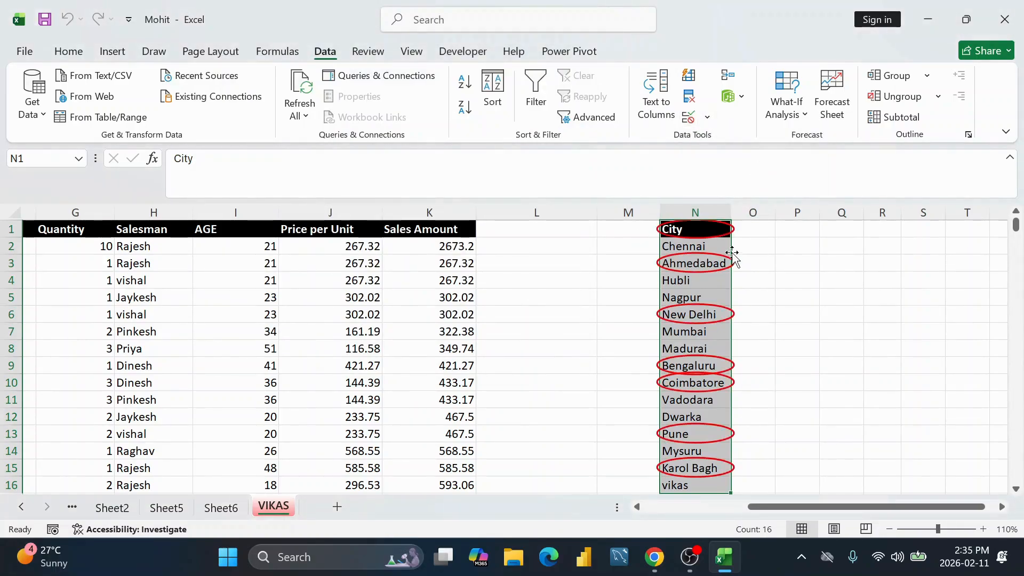
{"action": "left_click", "coordinate": [707, 117]}
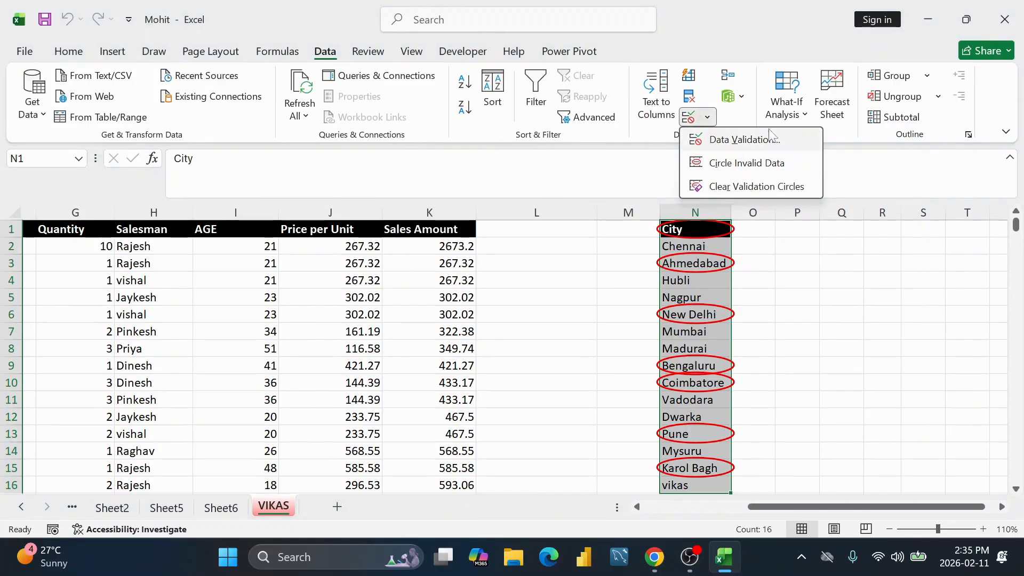